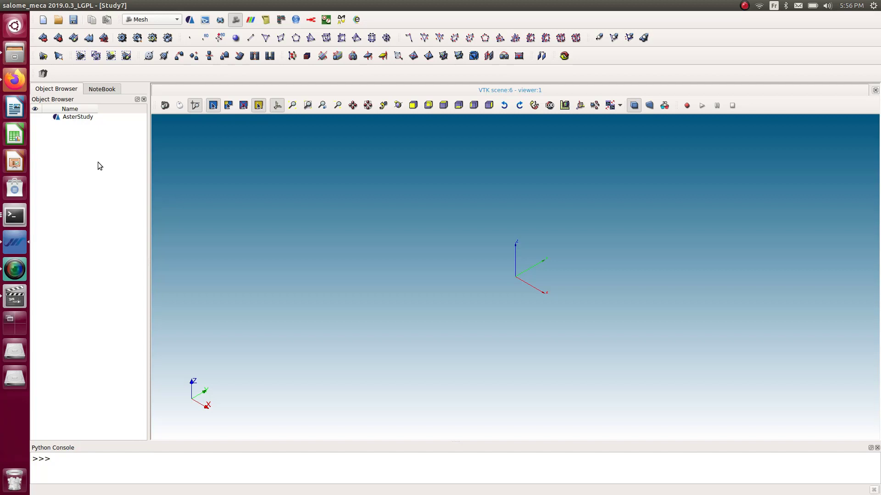
# Step: Import the MED mesh file platehole_small.med from the plate_hole folder
pyautogui.moveTo(47, 3)
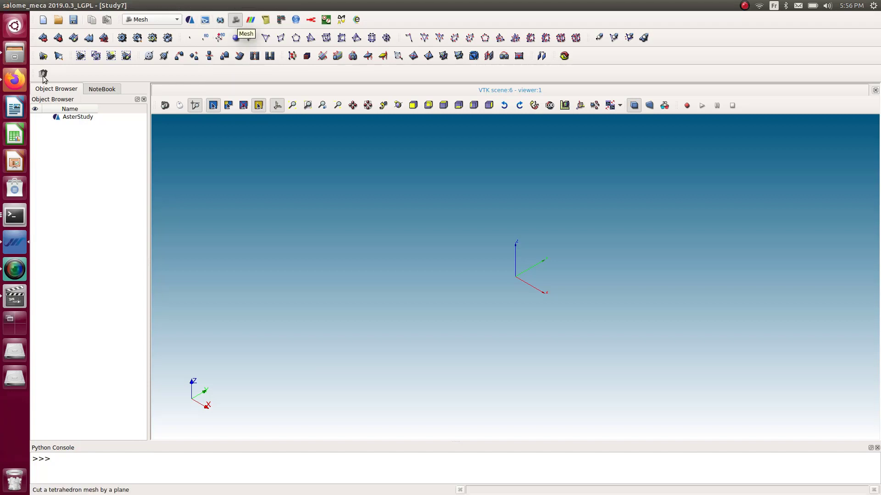
pyautogui.click(38, 5)
pyautogui.moveTo(82, 106)
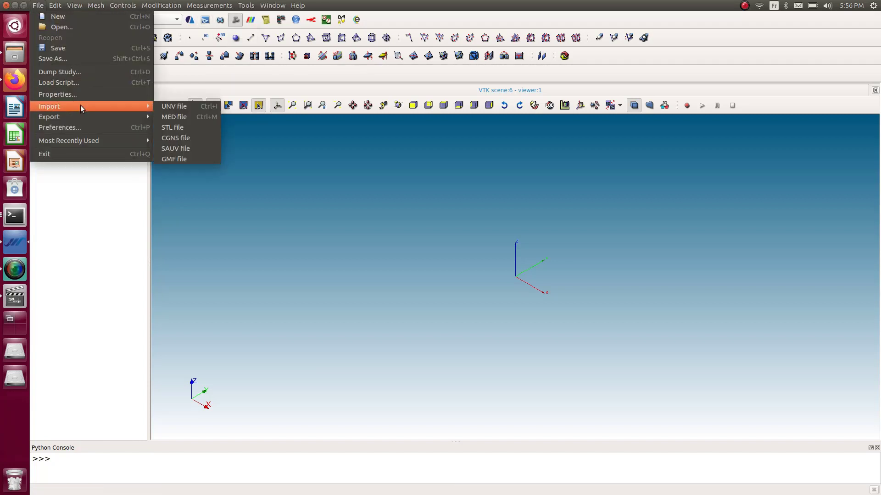
pyautogui.click(171, 118)
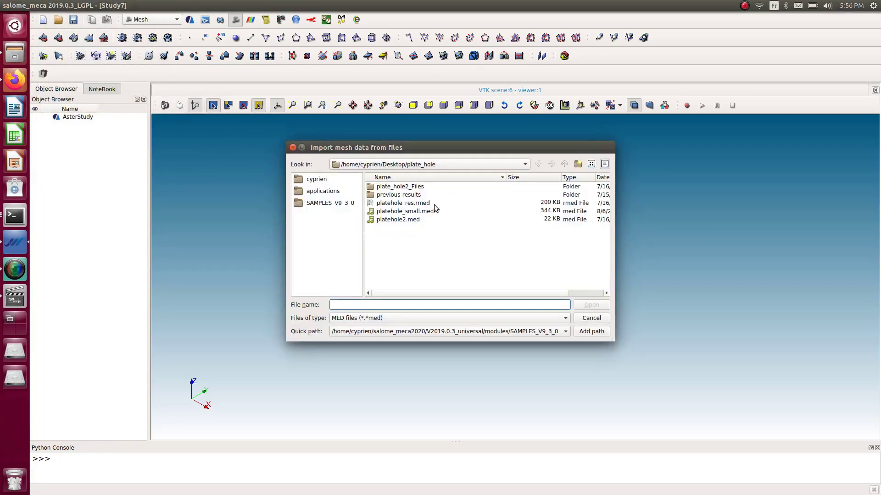
pyautogui.click(418, 213)
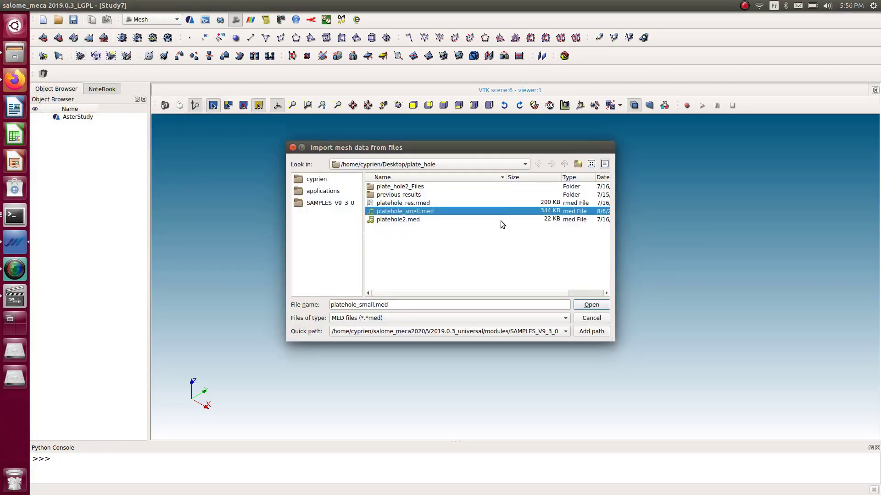
pyautogui.click(594, 305)
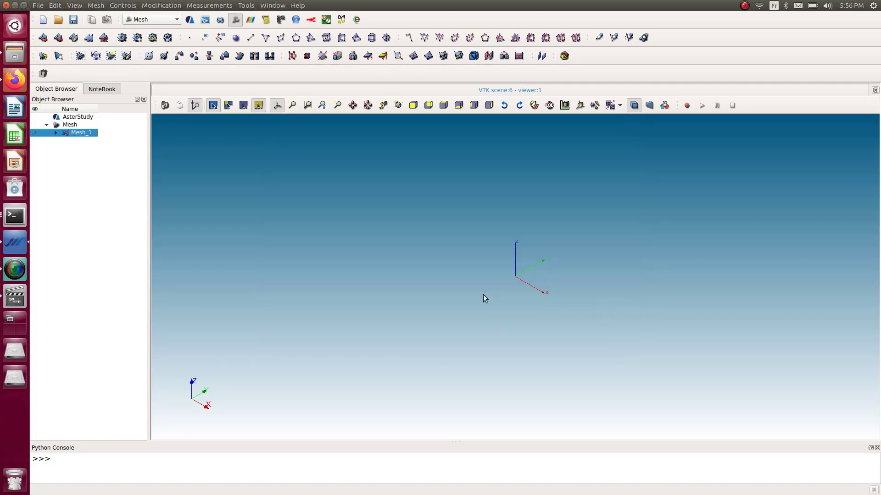
# Step: Display the imported Mesh_1 in the viewer and expand its groups of nodes and groups of edges
pyautogui.click(35, 132)
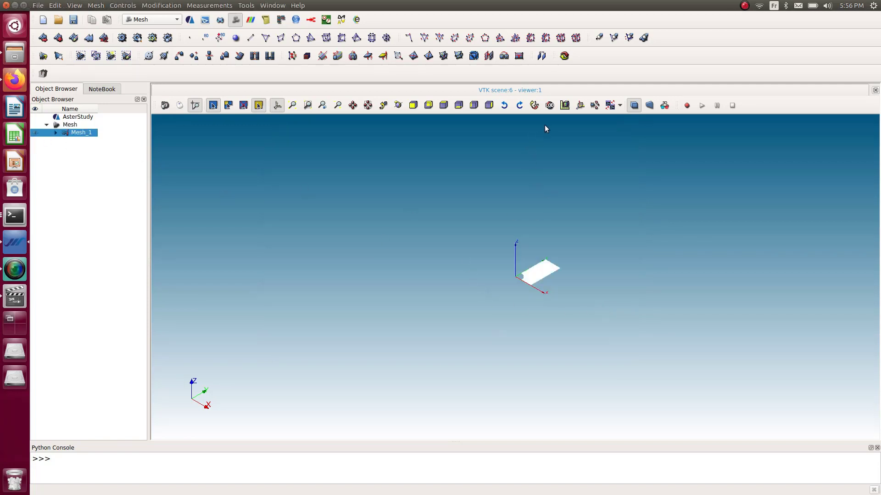
pyautogui.scroll(3, 587, 297)
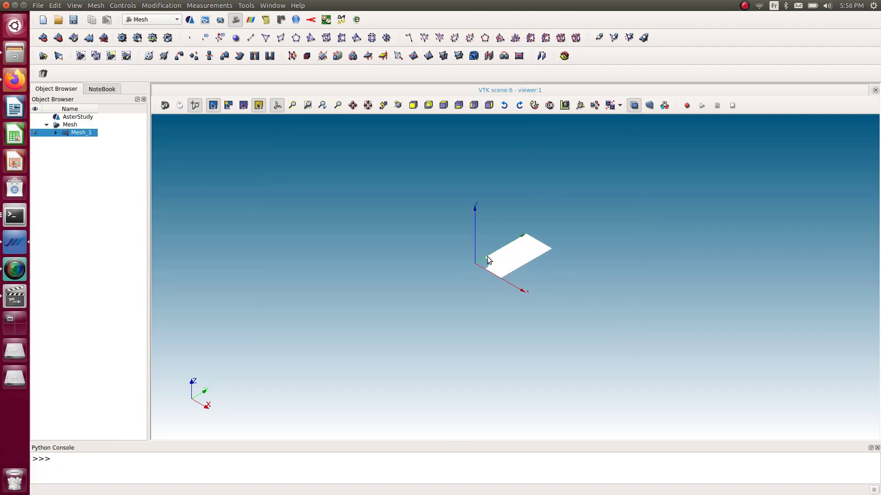
pyautogui.scroll(8, 571, 295)
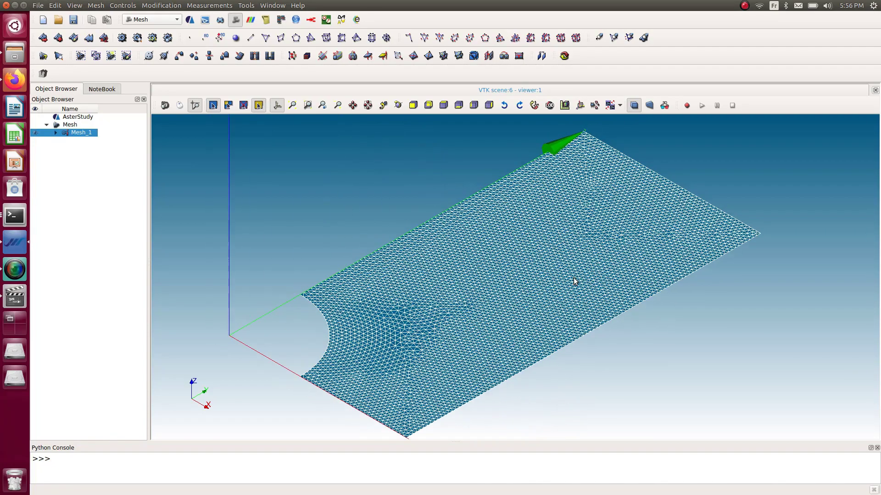
pyautogui.click(55, 132)
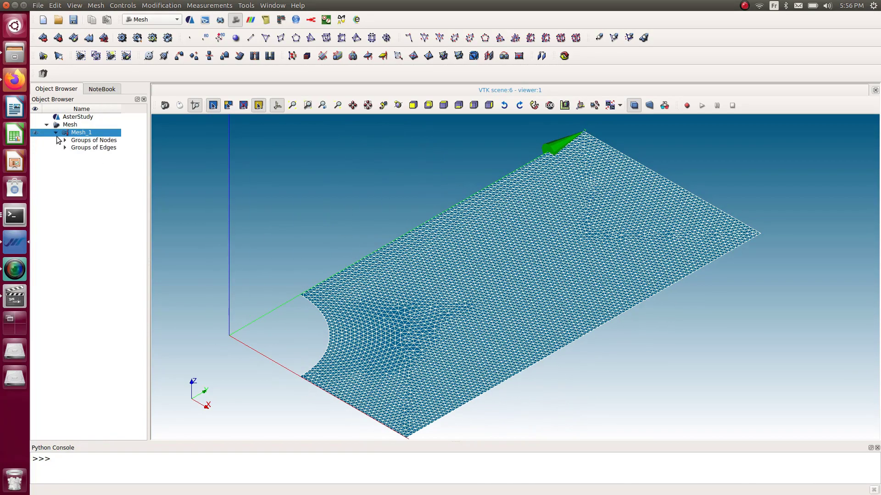
pyautogui.click(65, 147)
pyautogui.click(64, 140)
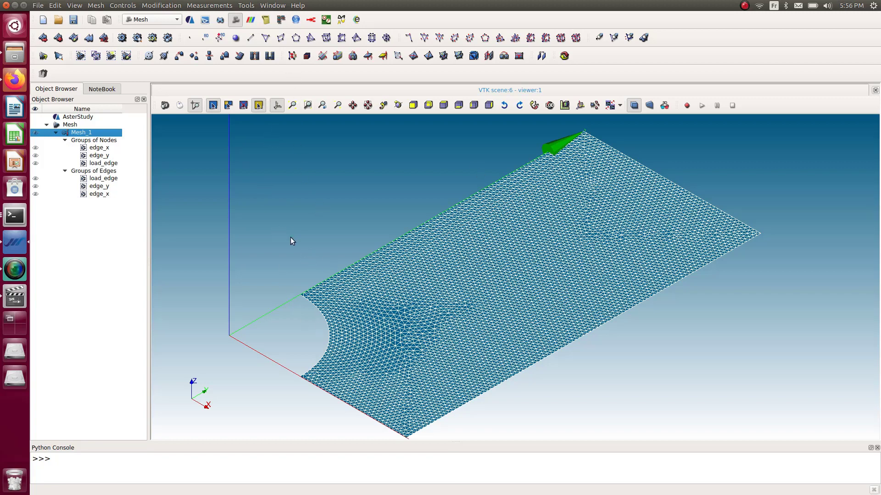
pyautogui.scroll(-1, 294, 216)
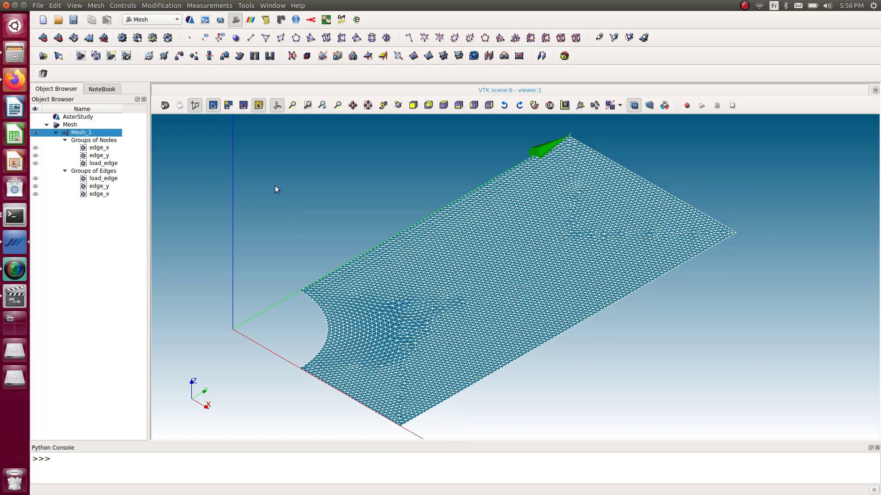
# Step: Switch to the AsterStudy module and add a stage to CurrentCase from the file RunCase_2_Stage_1.comm, dismissing the undefined files warning
pyautogui.click(191, 22)
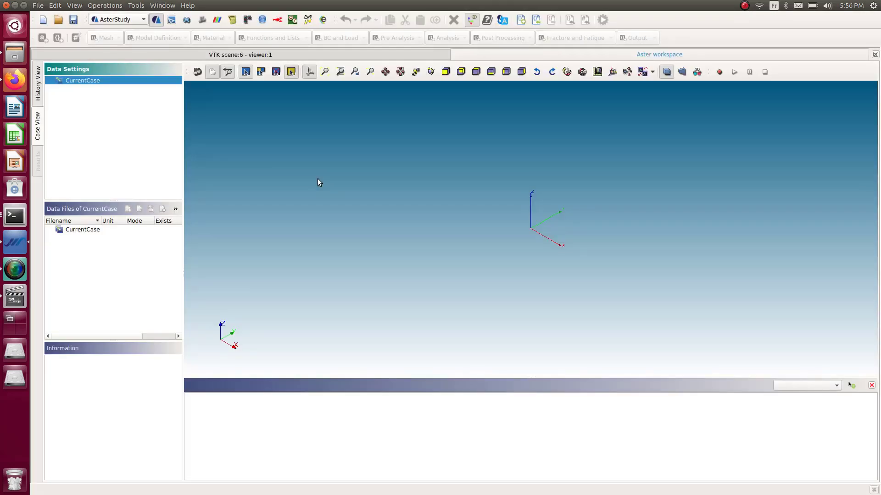
pyautogui.rightClick(80, 82)
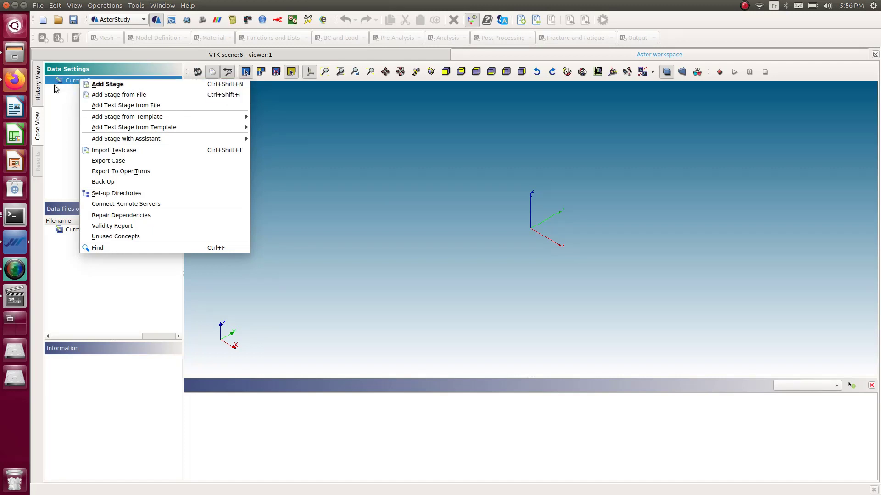
pyautogui.click(62, 99)
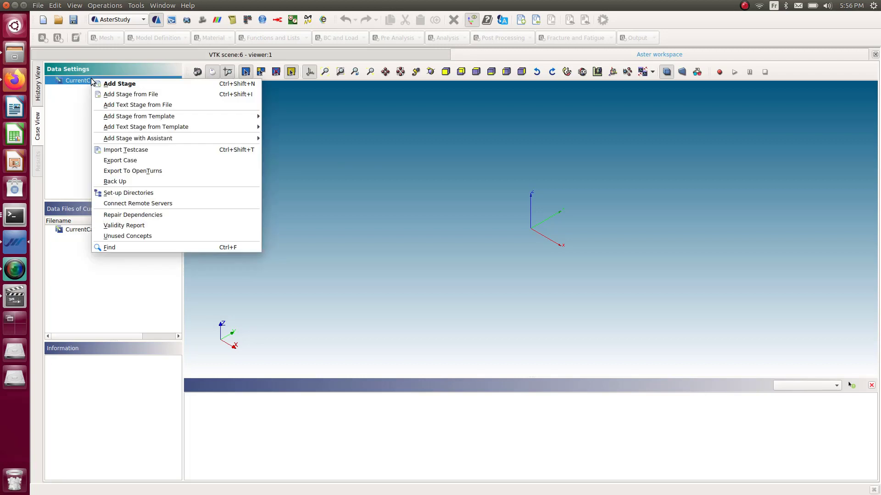
pyautogui.rightClick(92, 81)
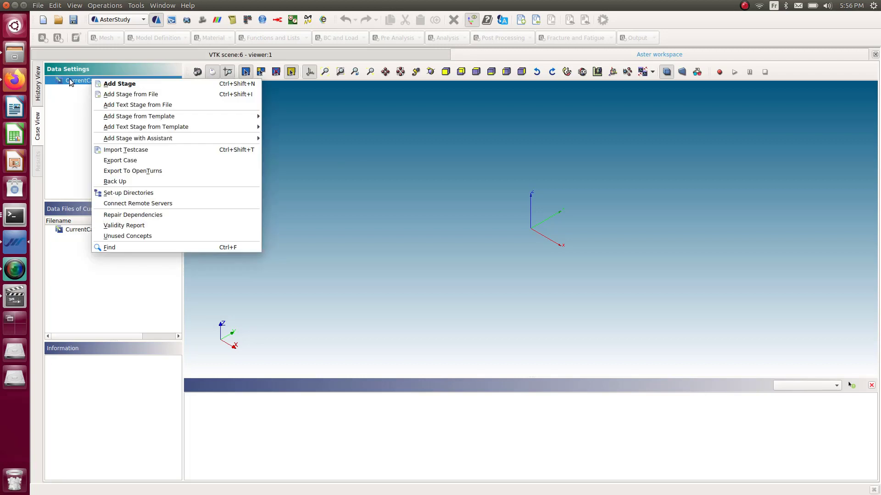
pyautogui.click(130, 98)
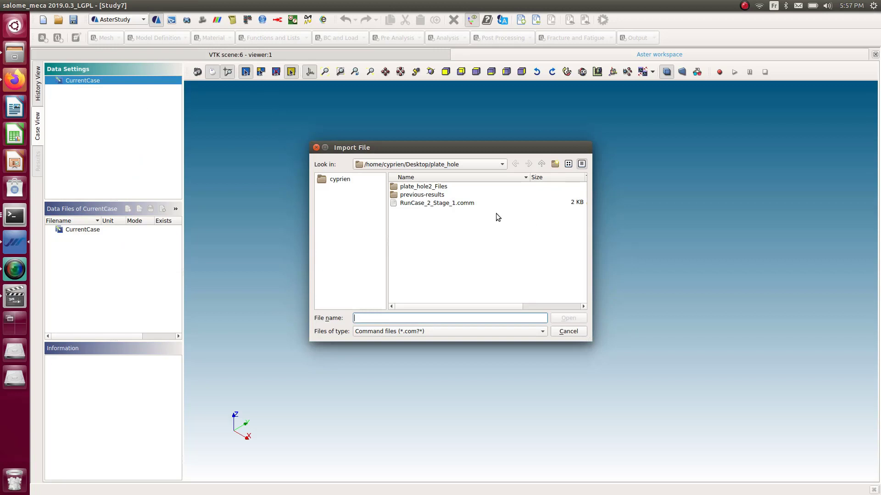
pyautogui.click(469, 203)
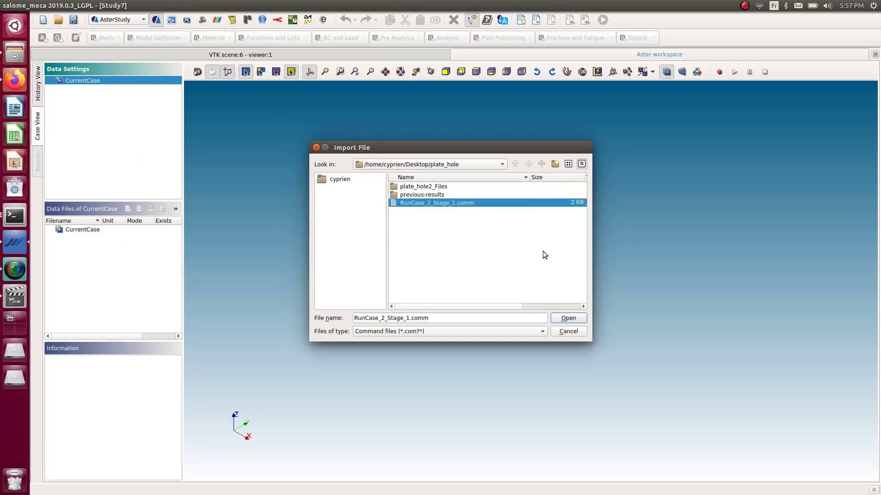
pyautogui.click(569, 318)
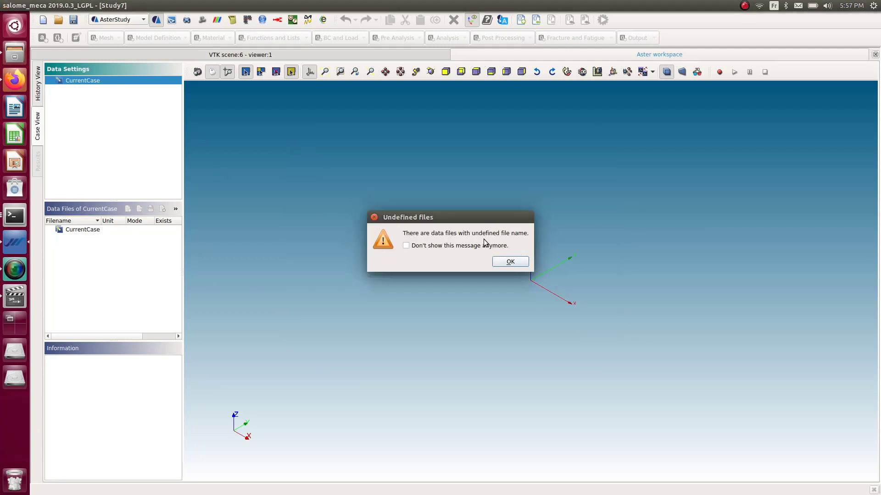
pyautogui.click(511, 261)
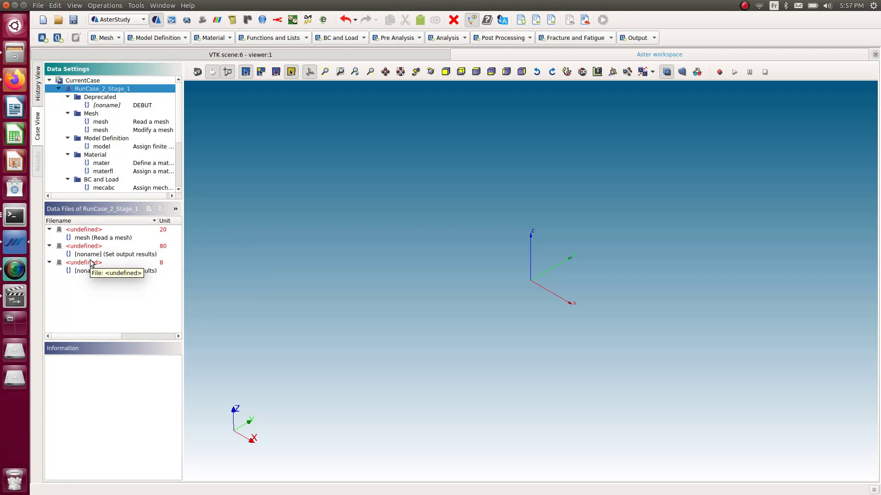
# Step: Assign Mesh_1 as the file for the undefined data file on unit 20
pyautogui.click(117, 238)
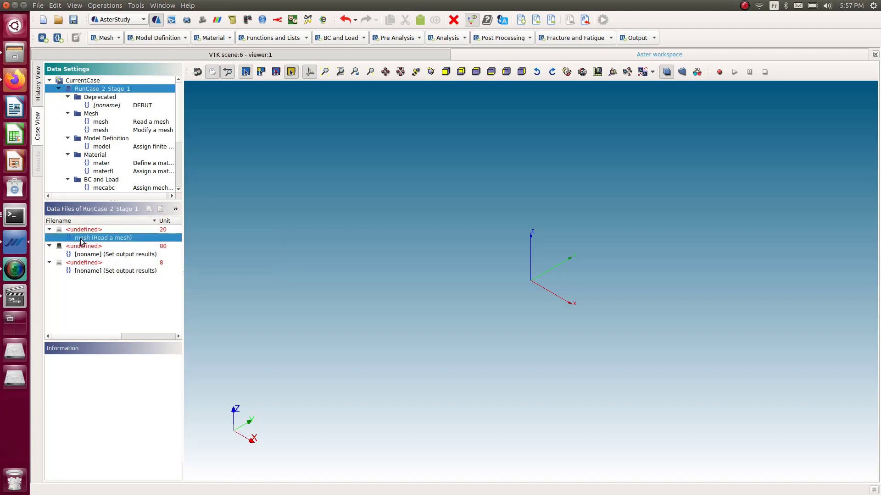
pyautogui.doubleClick(94, 229)
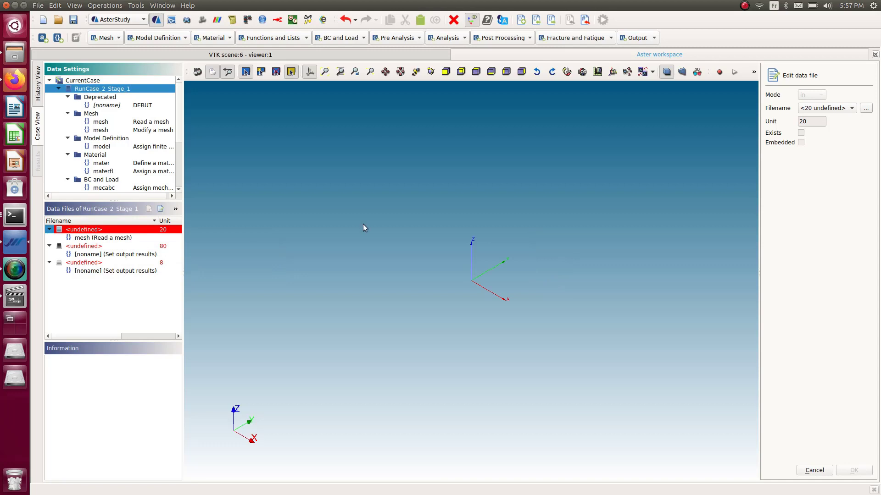
pyautogui.click(842, 109)
pyautogui.click(831, 141)
pyautogui.click(852, 471)
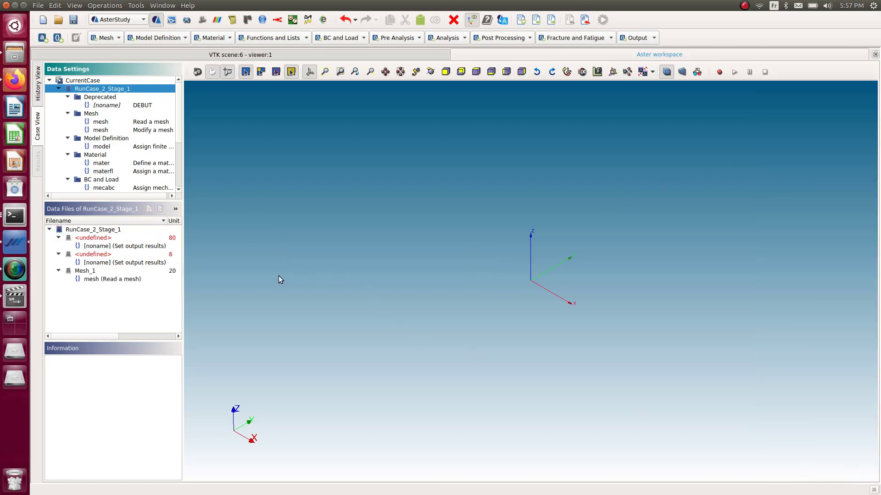
# Step: Review the mesh file location and format of the Read a mesh command, then accept it
pyautogui.click(125, 125)
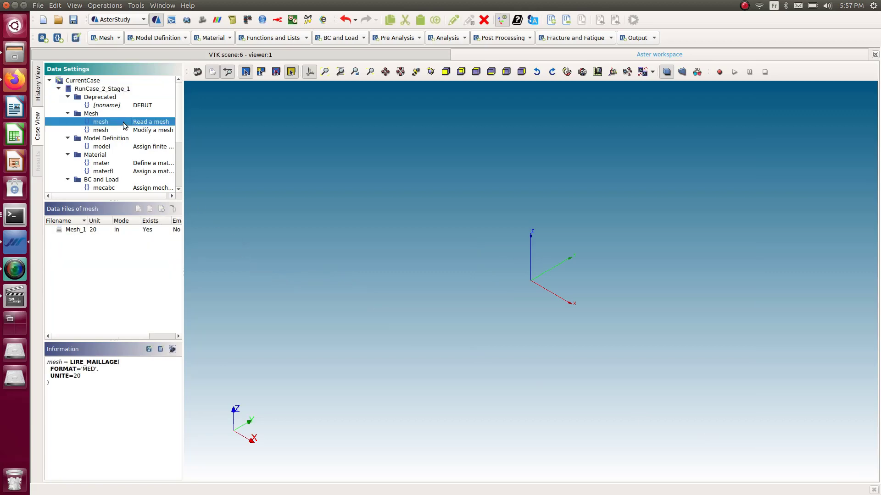
pyautogui.doubleClick(124, 122)
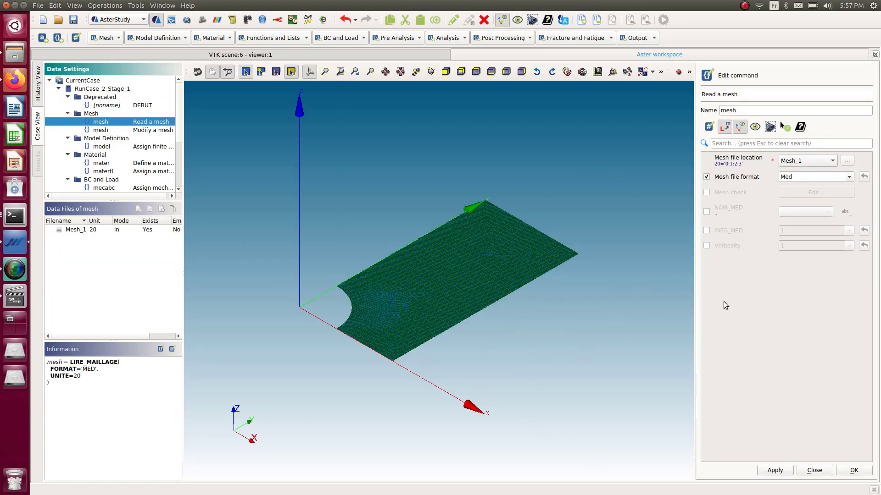
pyautogui.click(853, 471)
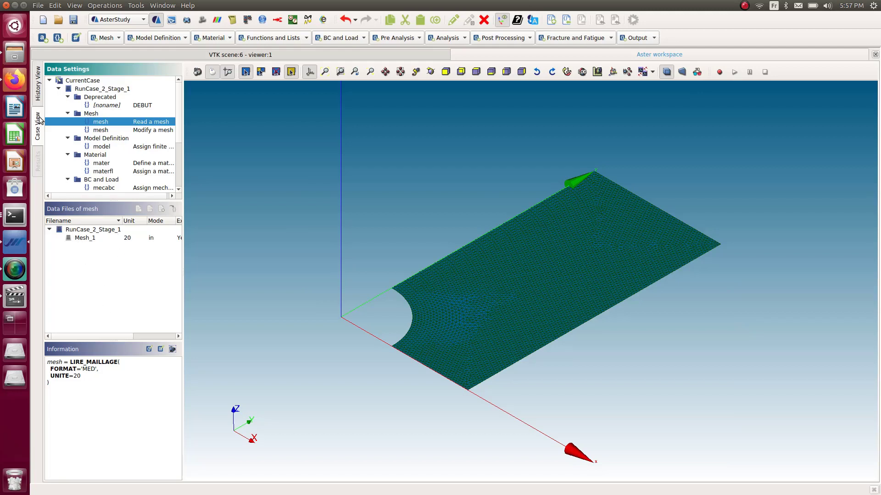
# Step: Delete the second Set output results command, the one that writes SIEQ_NOEU in RESULTAT format on unit 8
pyautogui.click(84, 81)
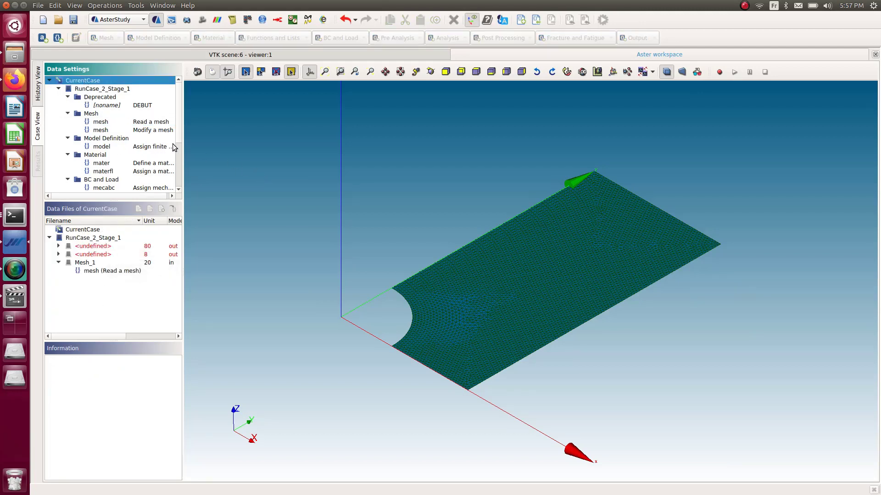
pyautogui.moveTo(179, 140); pyautogui.dragTo(186, 174)
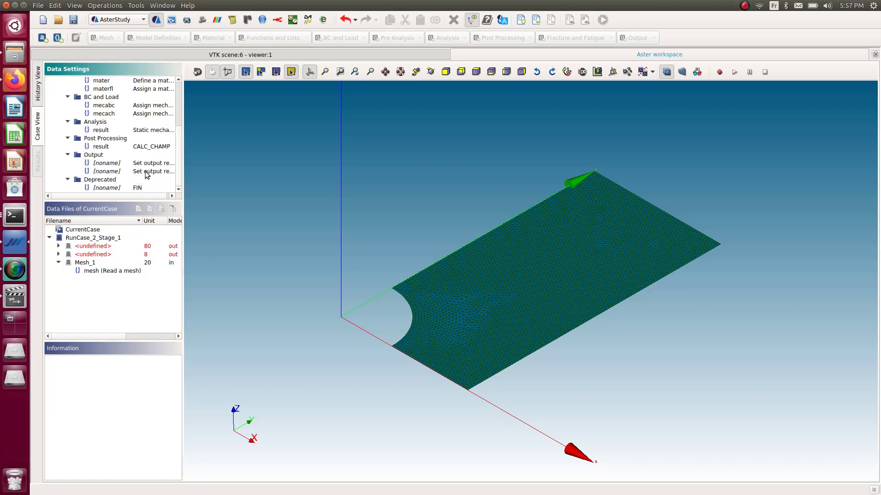
pyautogui.moveTo(183, 168); pyautogui.dragTo(213, 169)
pyautogui.click(136, 164)
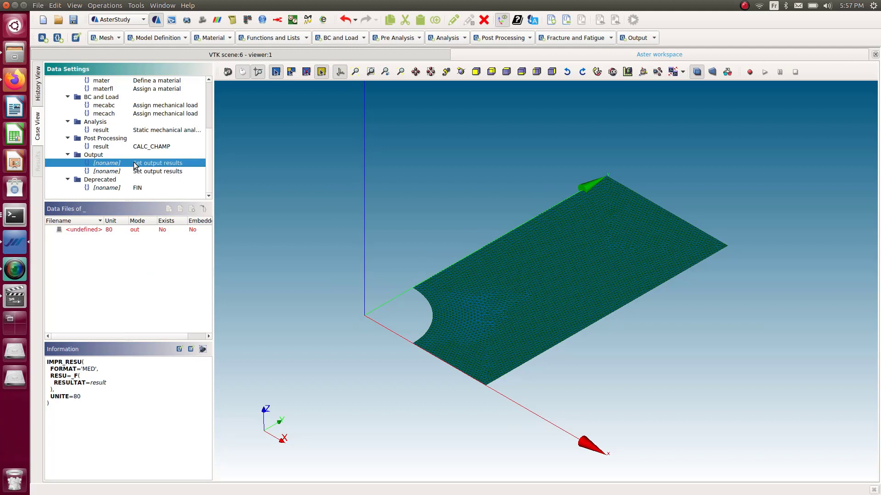
pyautogui.click(136, 172)
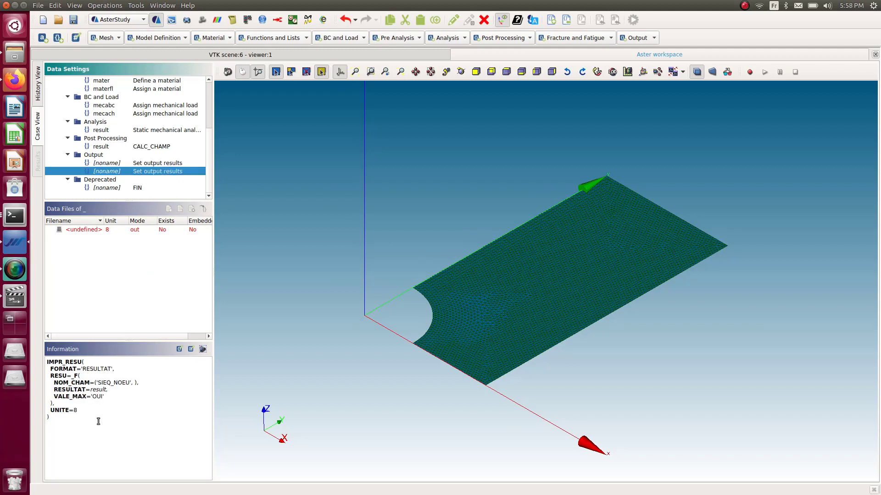
pyautogui.click(119, 164)
pyautogui.click(123, 172)
pyautogui.rightClick(130, 172)
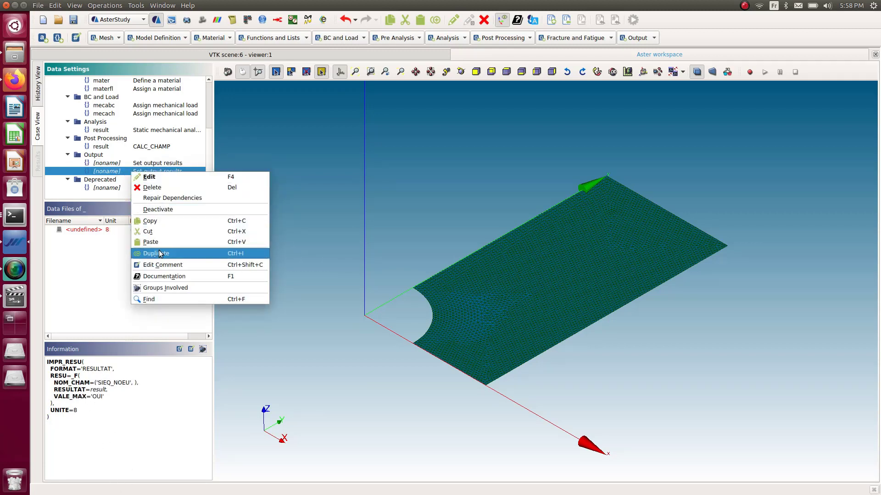
pyautogui.click(156, 188)
pyautogui.click(495, 262)
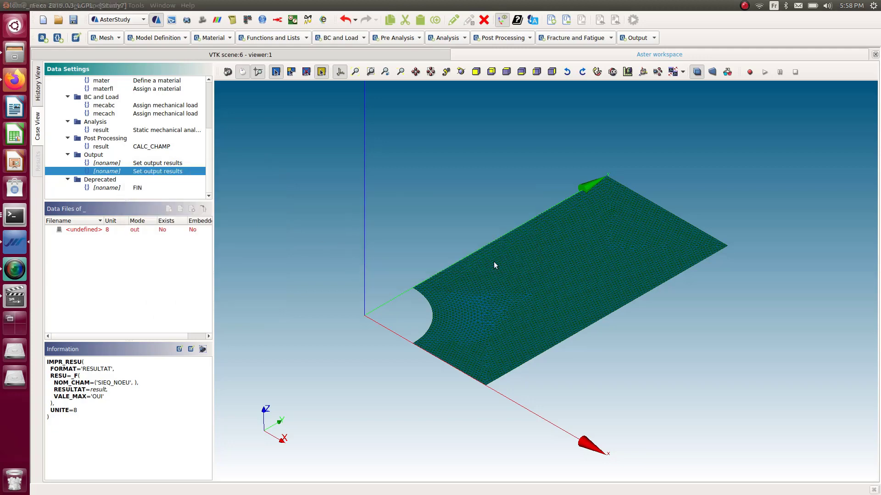
# Step: Set the result file of the remaining Set output results command to nl_plate2.rmed in the NL_Plate folder, and enlarge the command tree
pyautogui.click(110, 173)
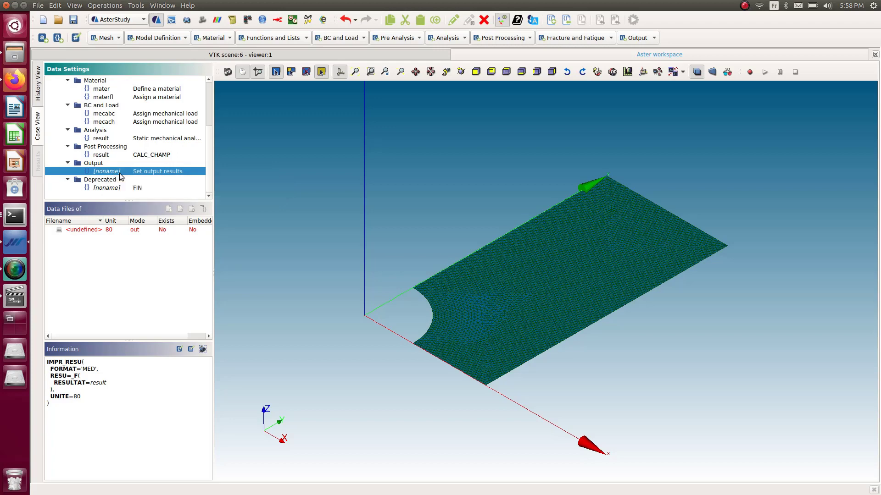
pyautogui.doubleClick(120, 173)
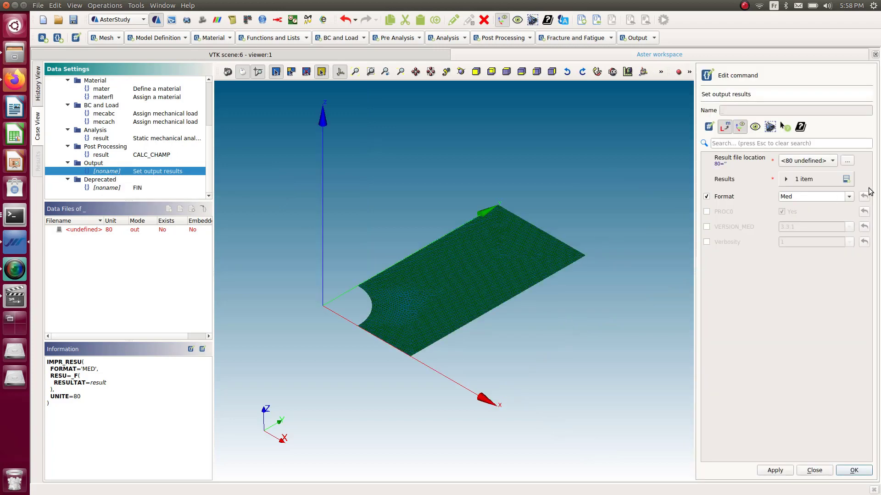
pyautogui.click(847, 161)
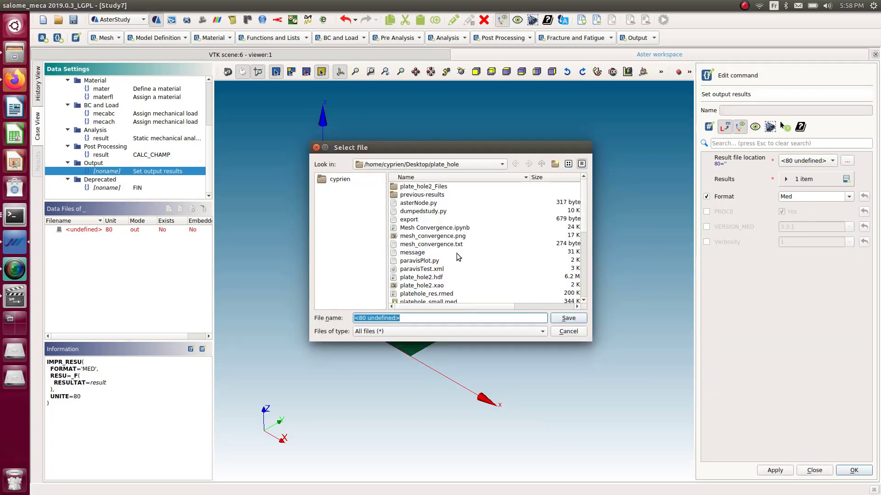
pyautogui.click(541, 164)
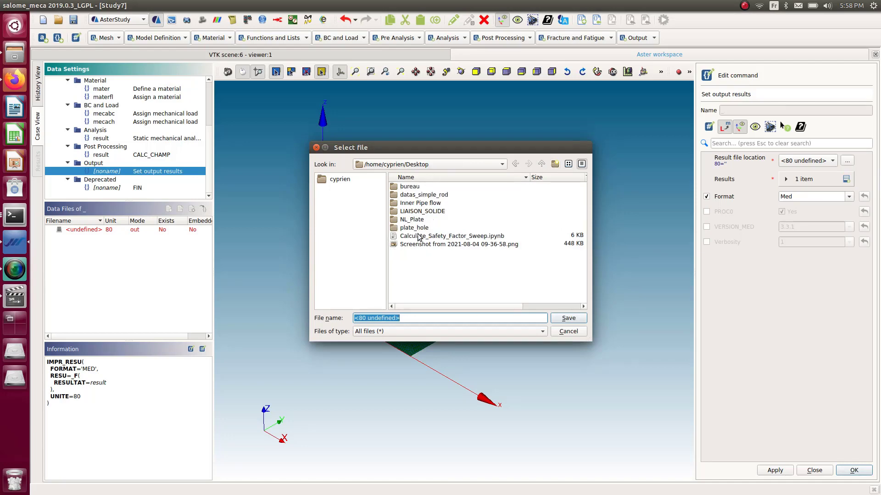
pyautogui.doubleClick(413, 220)
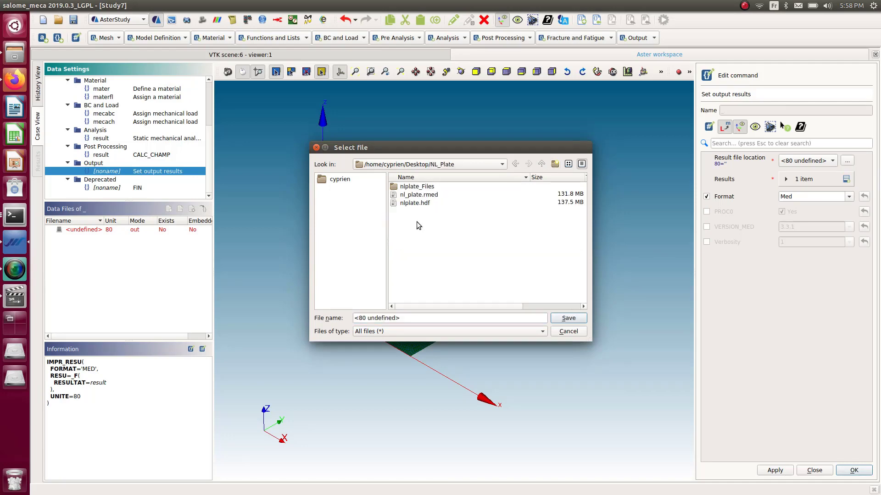
pyautogui.click(424, 196)
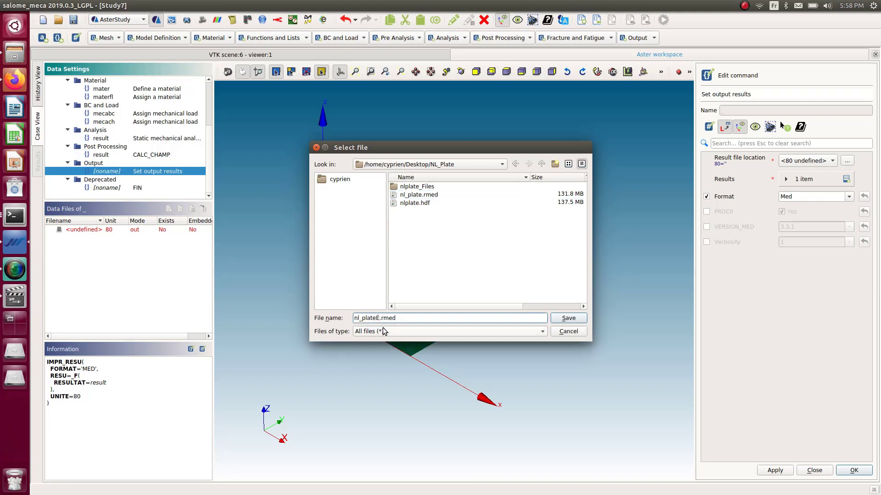
pyautogui.write('2')
pyautogui.click(581, 320)
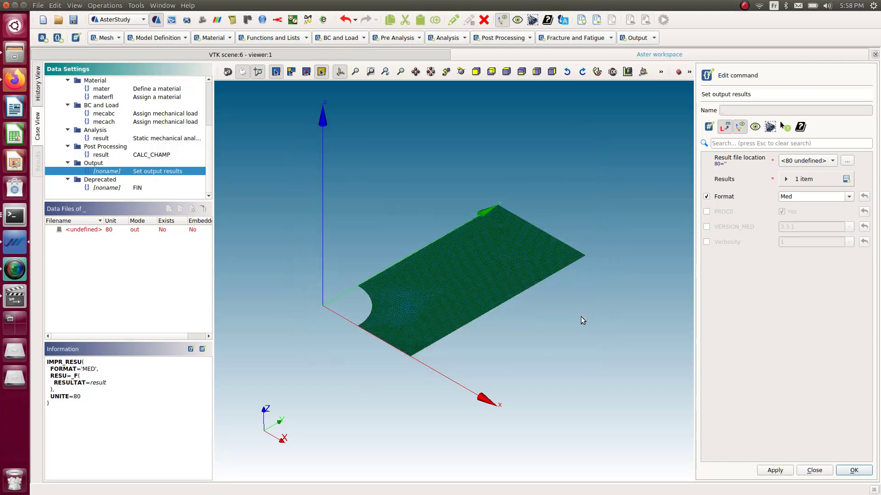
pyautogui.click(787, 179)
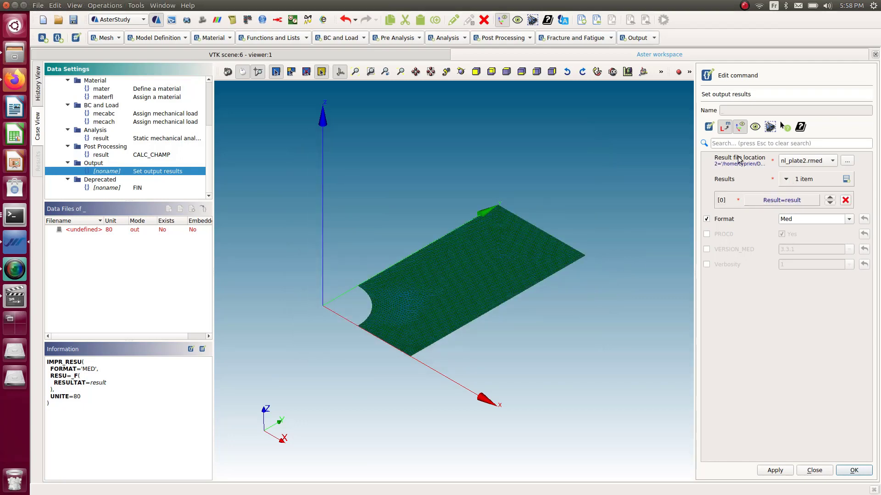
pyautogui.click(852, 471)
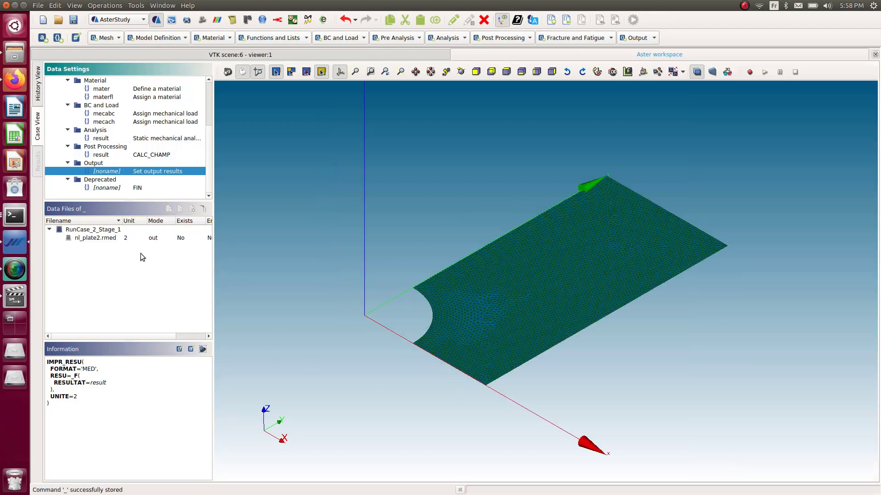
pyautogui.scroll(3, 139, 139)
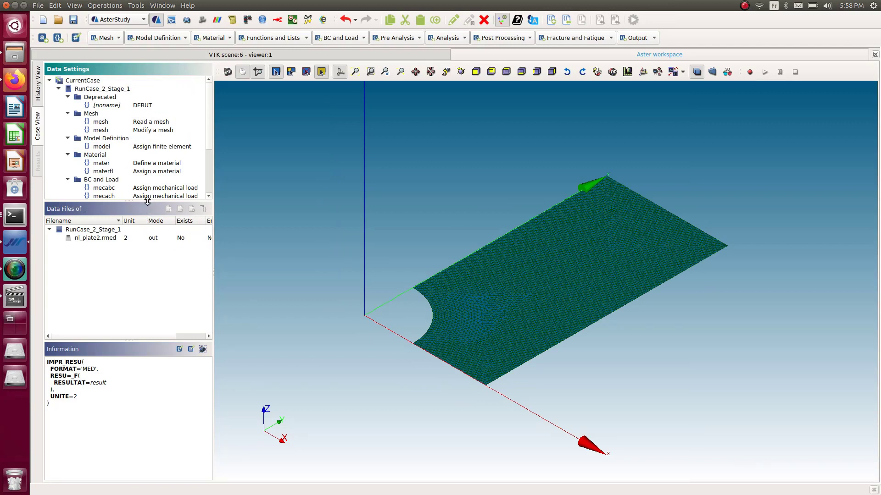
pyautogui.moveTo(147, 207); pyautogui.dragTo(154, 277)
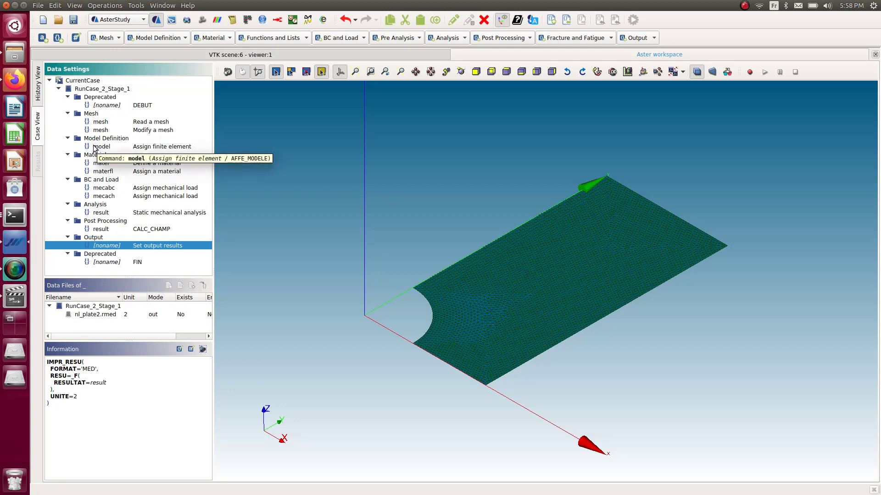
# Step: Mark RunCase_2_Stage_1 for execution in the History View, set automatic refresh to 5 s, and try to run the case
pyautogui.click(40, 85)
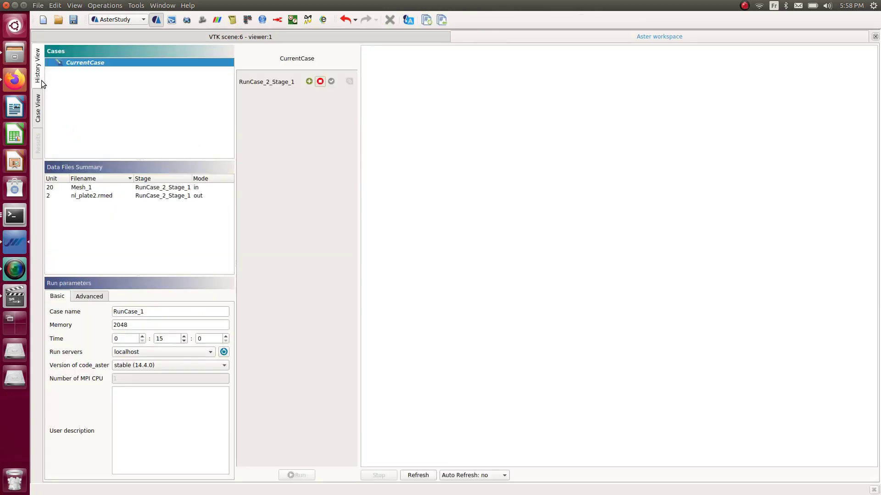
pyautogui.click(309, 82)
pyautogui.click(490, 476)
pyautogui.click(483, 427)
pyautogui.click(303, 477)
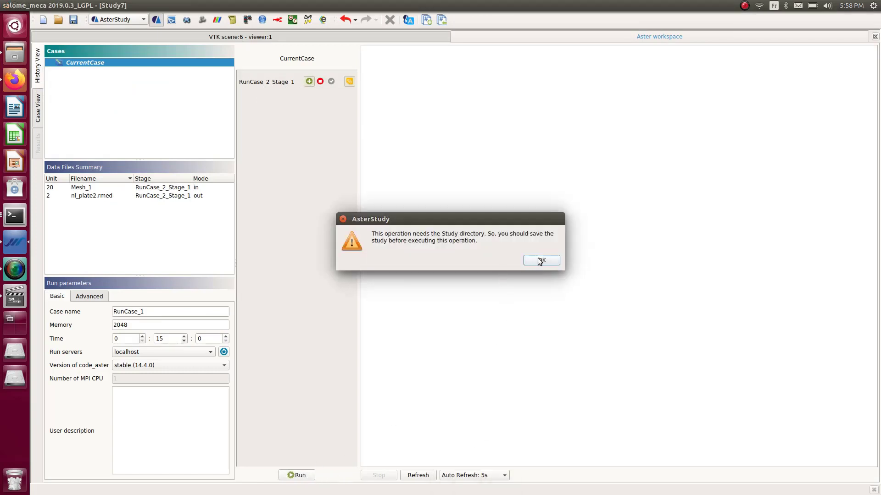
pyautogui.click(533, 261)
# Step: Save the study as nlplate2.hdf in the NL_Plate folder and run the case
pyautogui.click(73, 19)
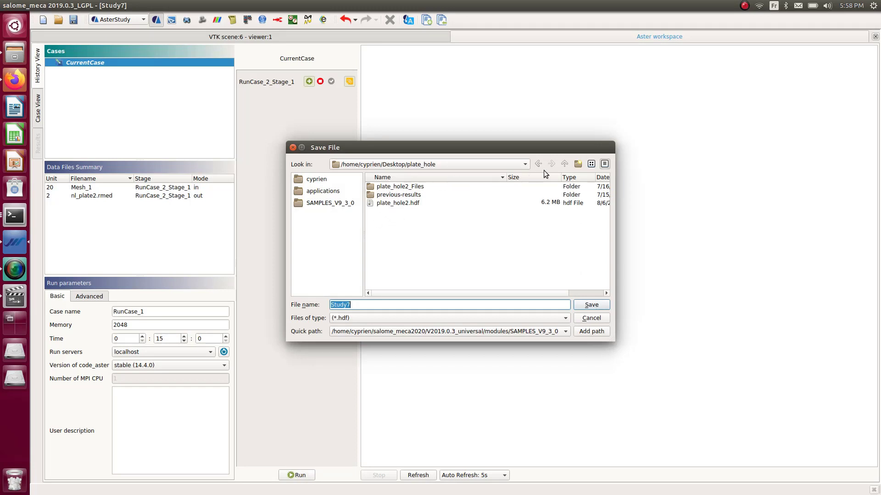
pyautogui.click(564, 164)
pyautogui.doubleClick(390, 220)
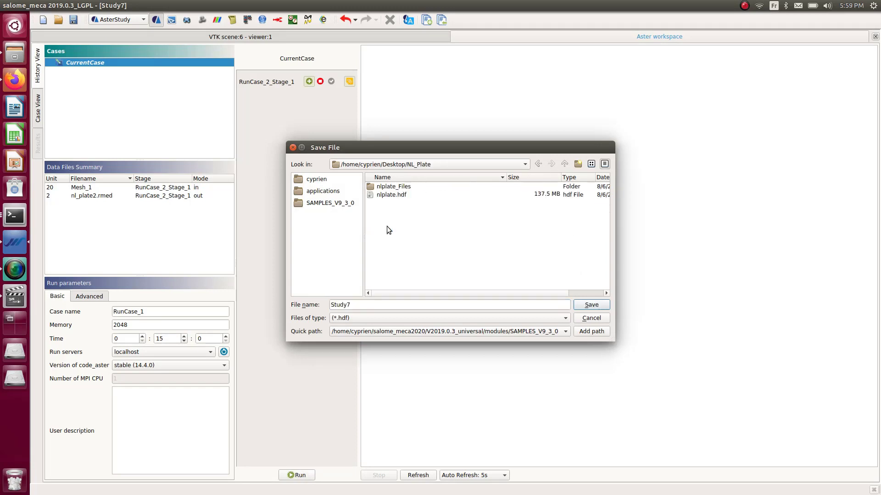
pyautogui.click(391, 195)
pyautogui.click(350, 305)
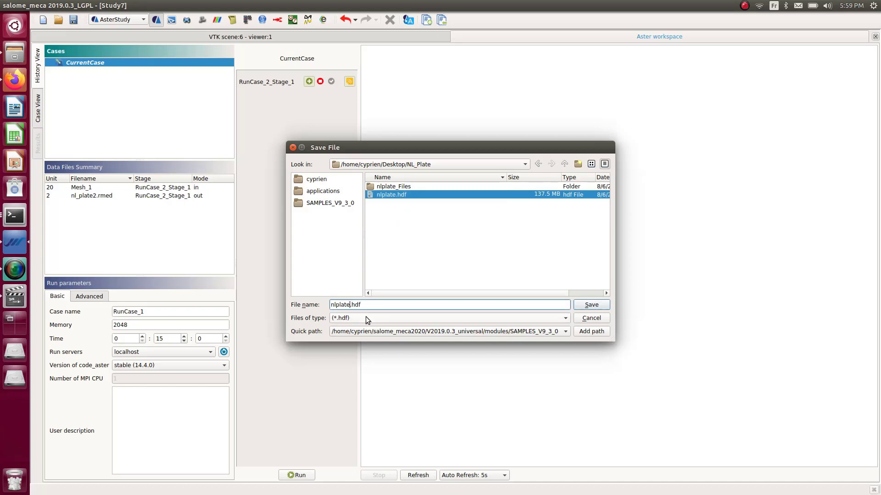
pyautogui.write('2')
pyautogui.click(583, 307)
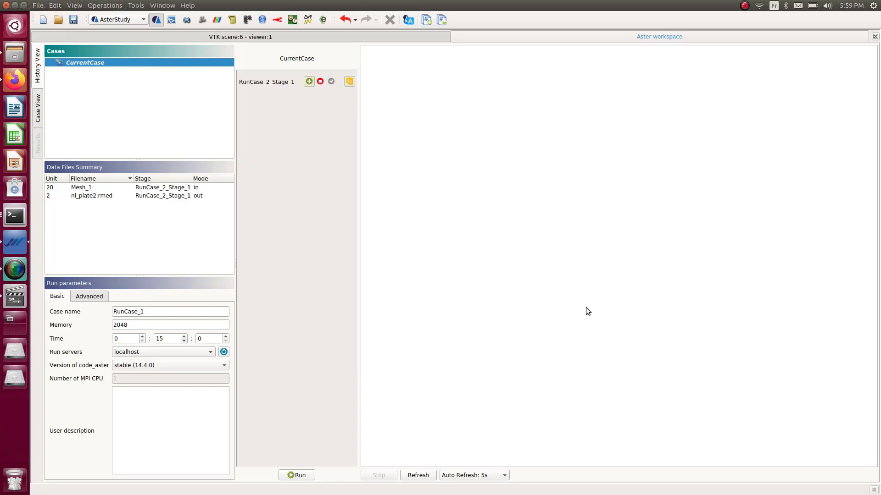
pyautogui.click(308, 475)
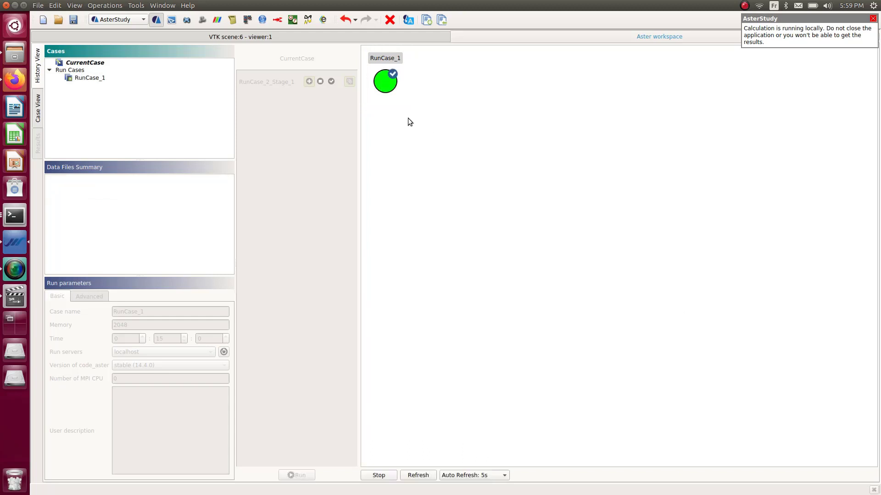
# Step: Return to the Case View and review the Read a mesh, Modify a mesh and Assign finite element commands alongside the displayed mesh
pyautogui.click(38, 114)
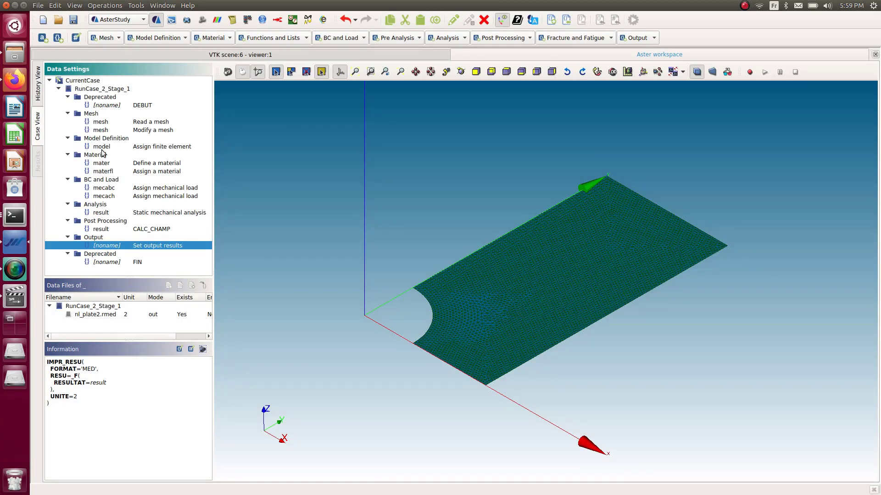
pyautogui.click(120, 120)
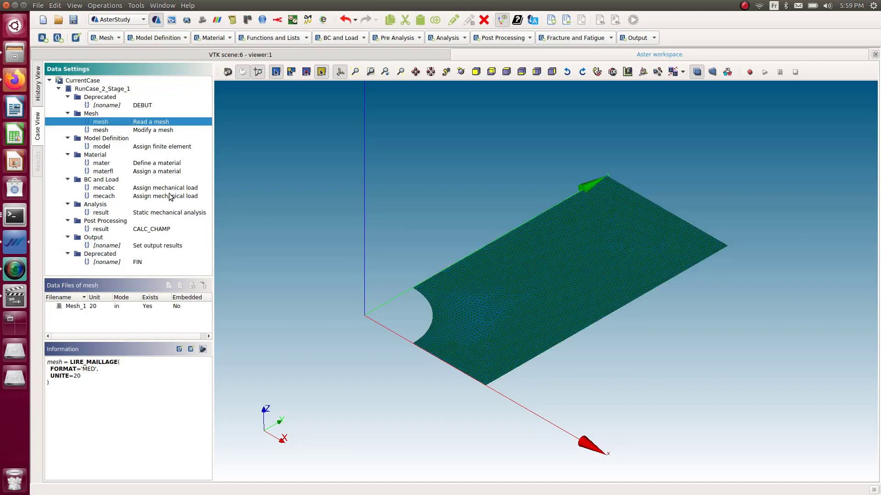
pyautogui.scroll(5, 563, 311)
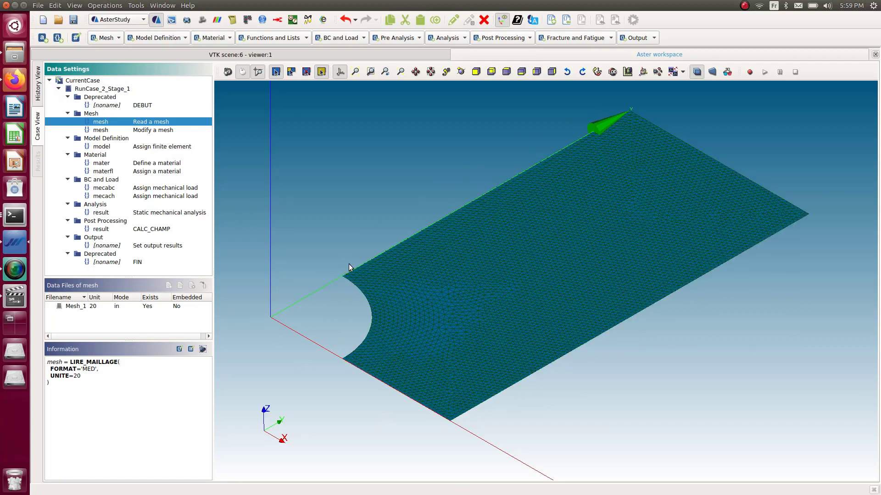
pyautogui.scroll(-3, 349, 264)
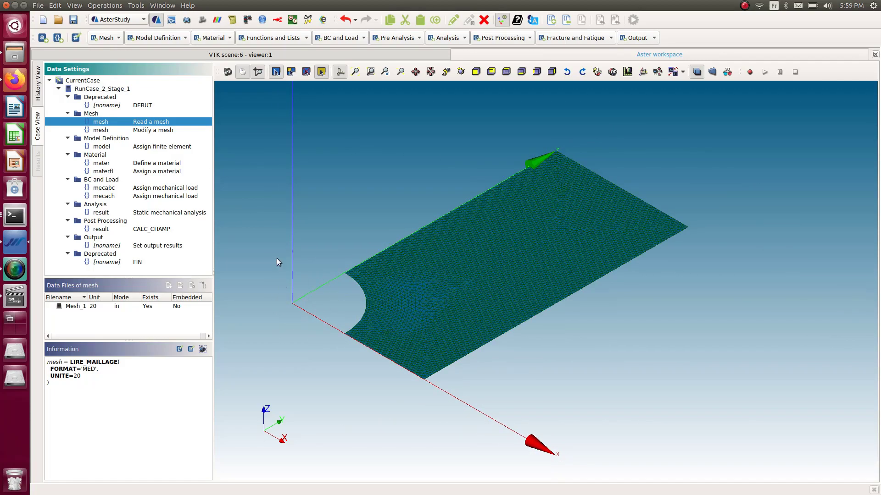
pyautogui.scroll(2, 277, 259)
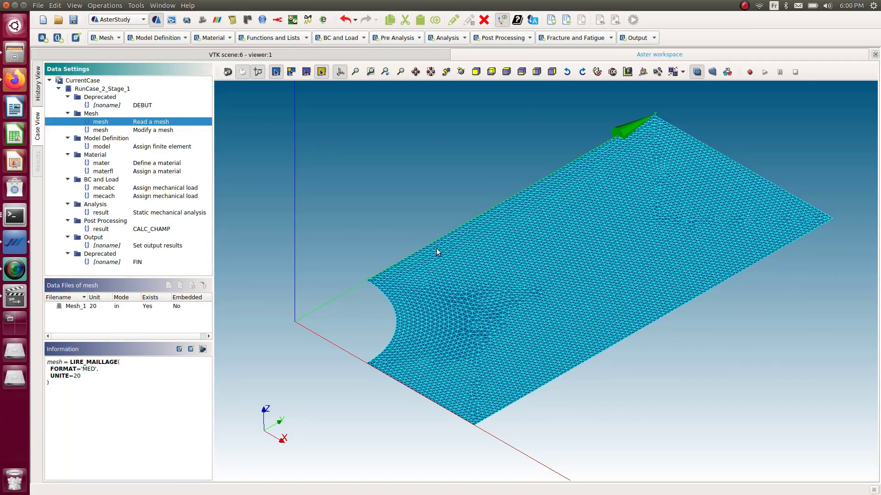
pyautogui.click(130, 132)
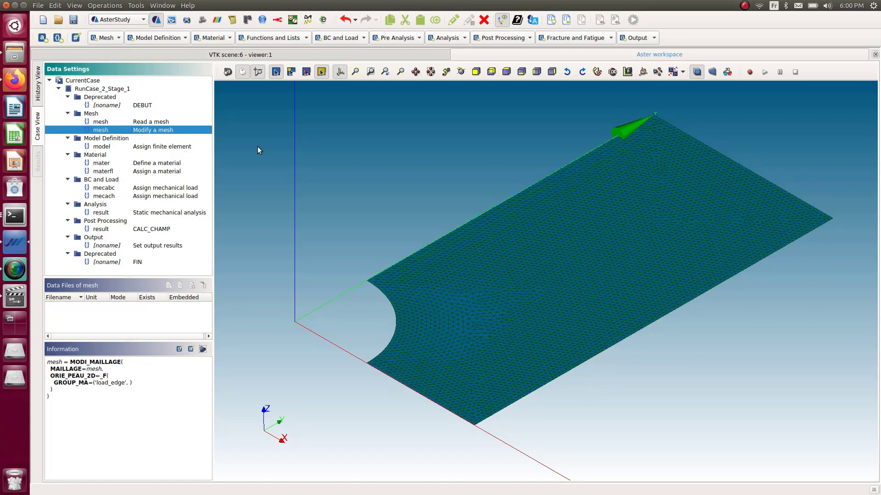
pyautogui.click(112, 146)
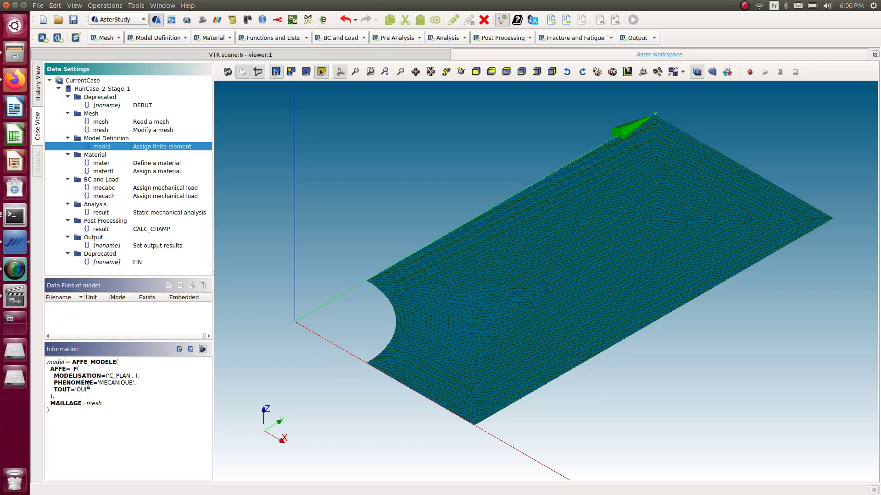
# Step: Review the elastic properties in the Define a material command and the settings of the Assign a material command
pyautogui.click(142, 164)
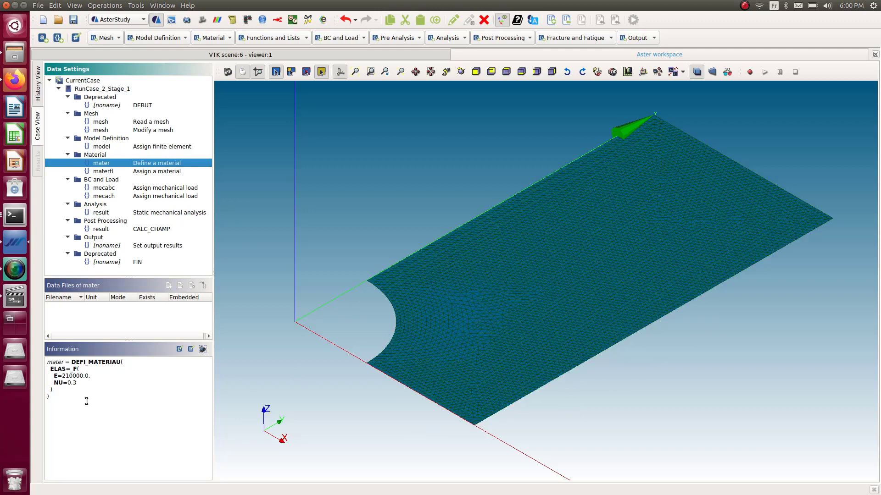
pyautogui.moveTo(63, 375); pyautogui.dragTo(83, 376)
pyautogui.rightClick(90, 395)
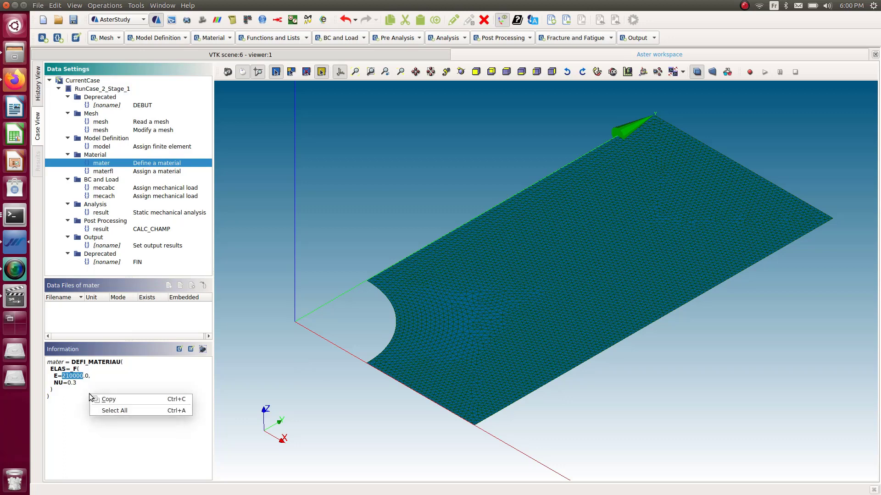
pyautogui.click(122, 173)
pyautogui.click(122, 172)
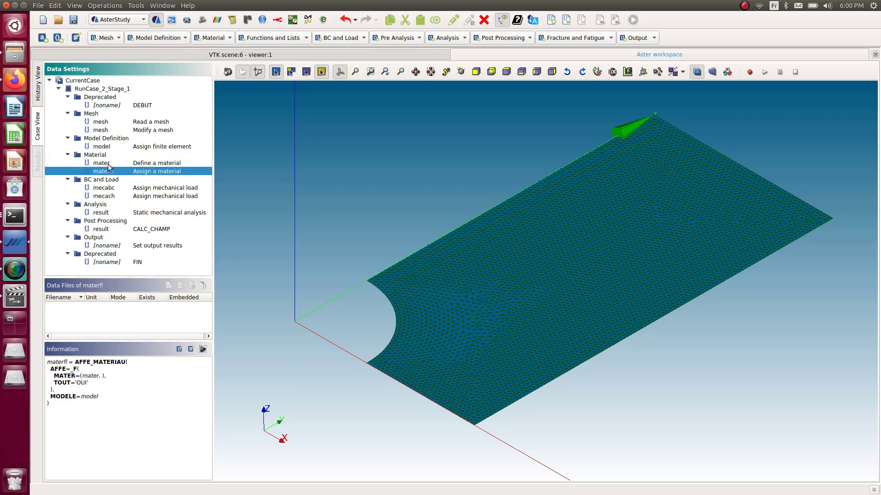
# Step: Review both mechanical load commands, the static mechanical analysis, the CALC_CHAMP post-processing and the Set output results command
pyautogui.click(113, 190)
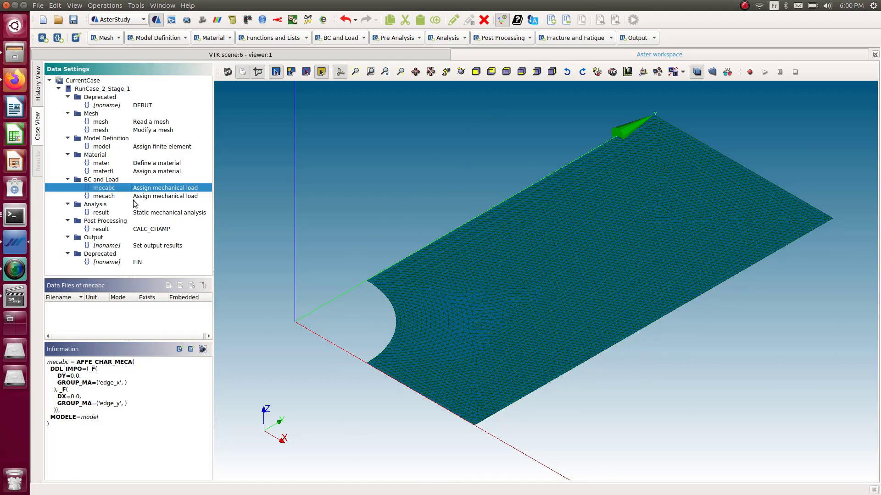
pyautogui.click(122, 197)
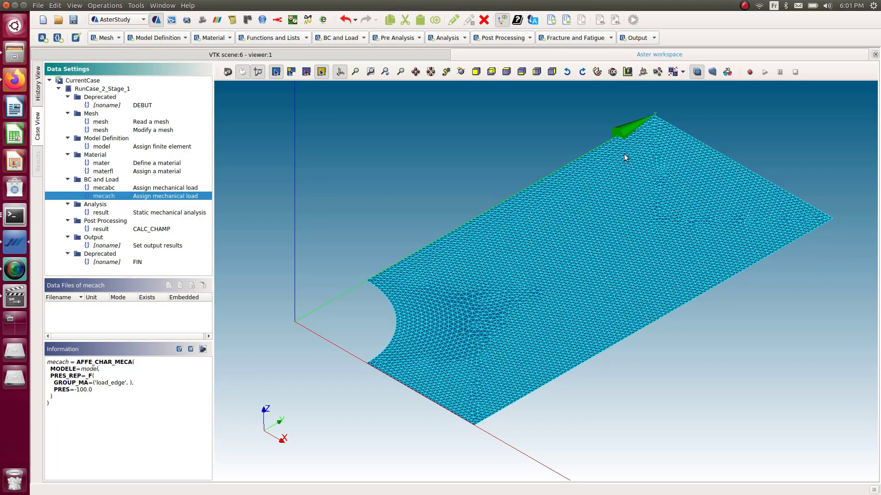
pyautogui.click(137, 213)
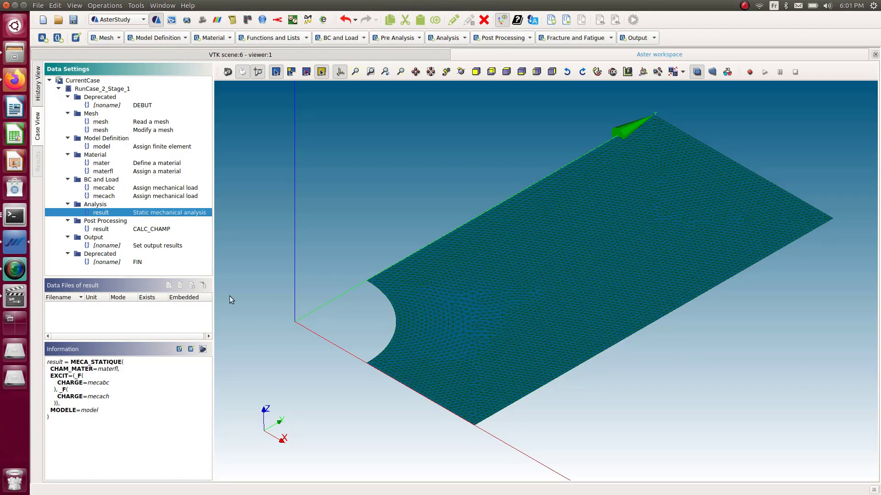
pyautogui.click(141, 231)
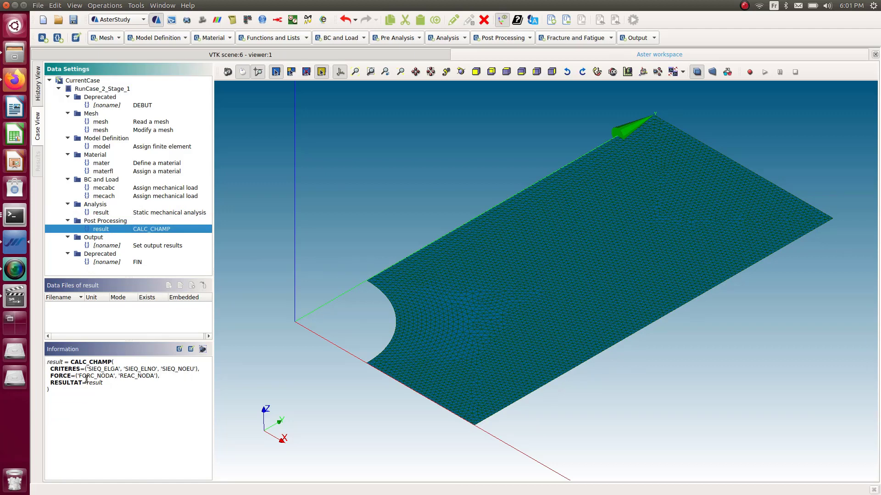
pyautogui.click(158, 246)
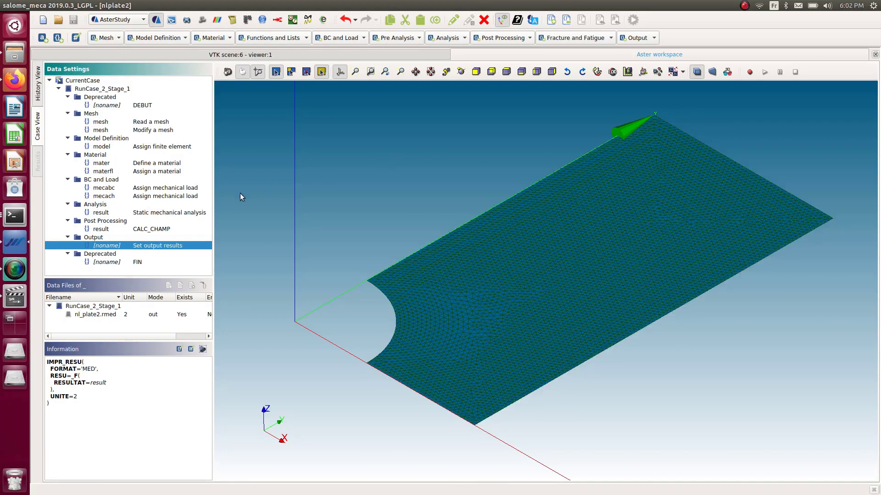
# Step: Switch to the non-linear slides in Firefox and examine the steel plasticity material definition and the STAT_NON_LINE behaviour settings
pyautogui.click(17, 85)
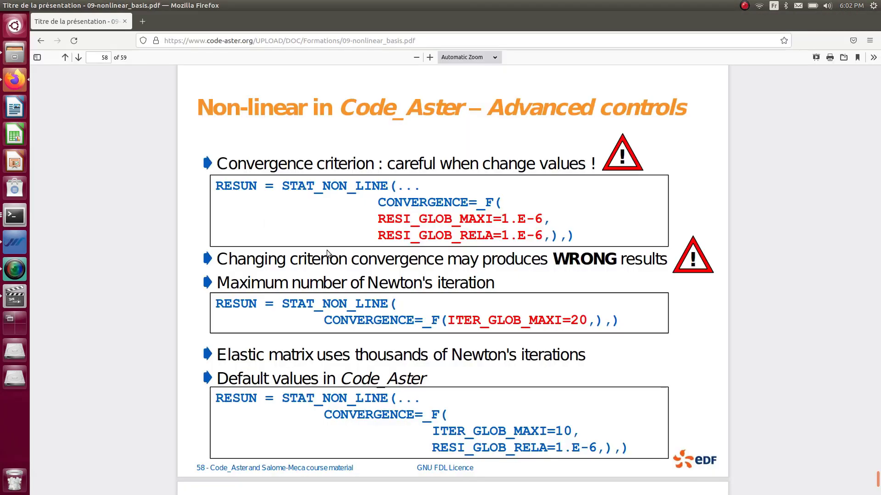
pyautogui.scroll(20, 194, 246)
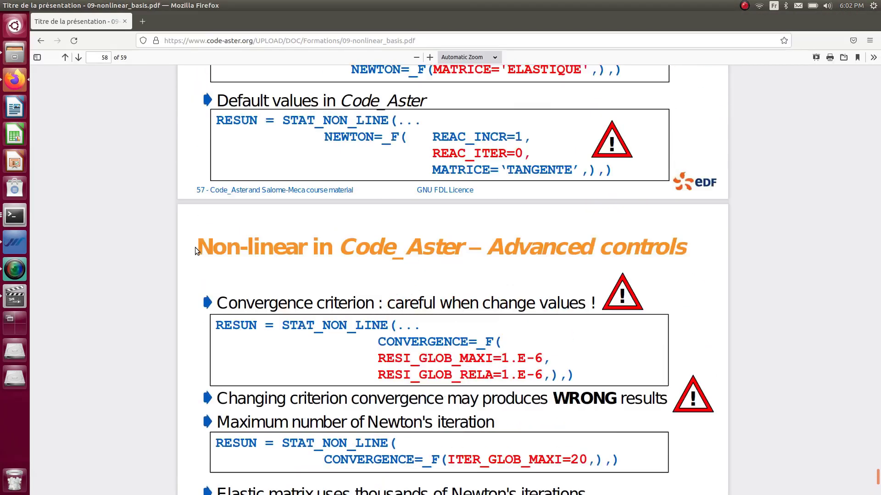
pyautogui.scroll(20, 202, 252)
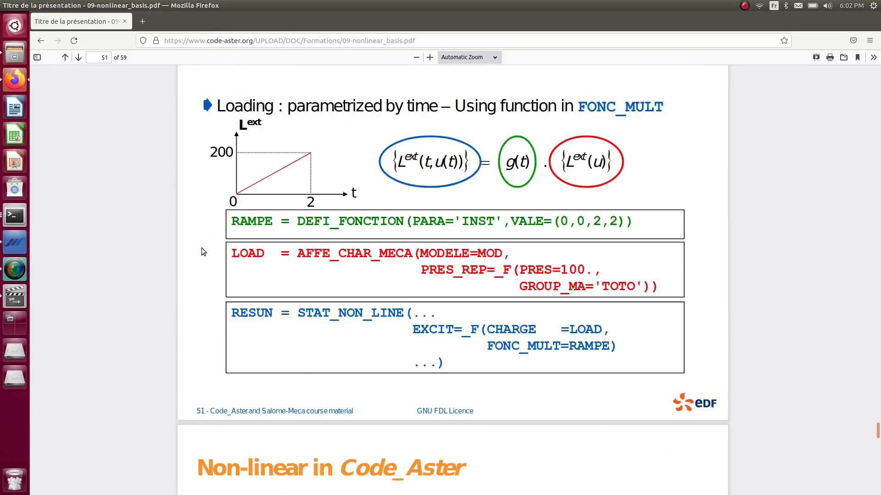
pyautogui.scroll(14, 203, 248)
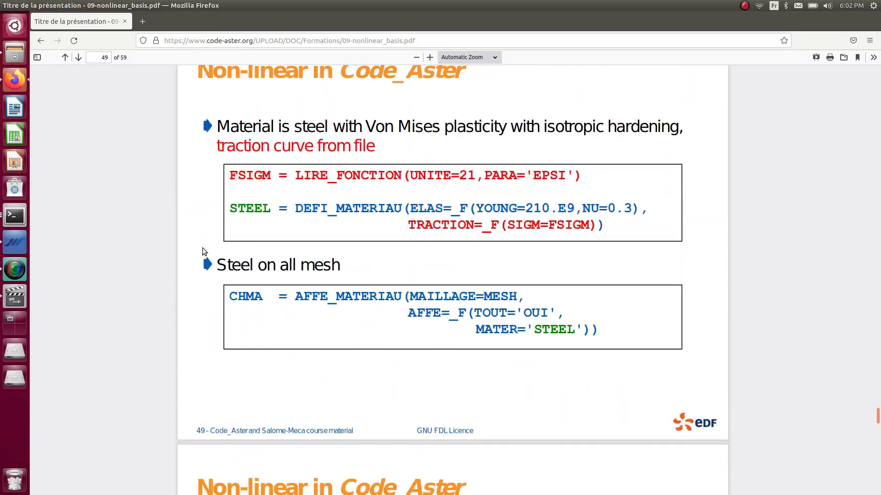
pyautogui.scroll(-4, 203, 248)
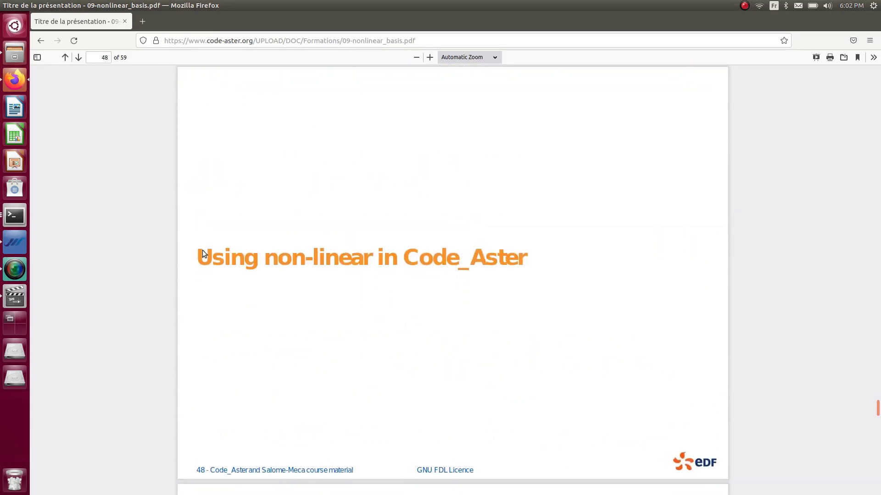
pyautogui.scroll(-7, 455, 239)
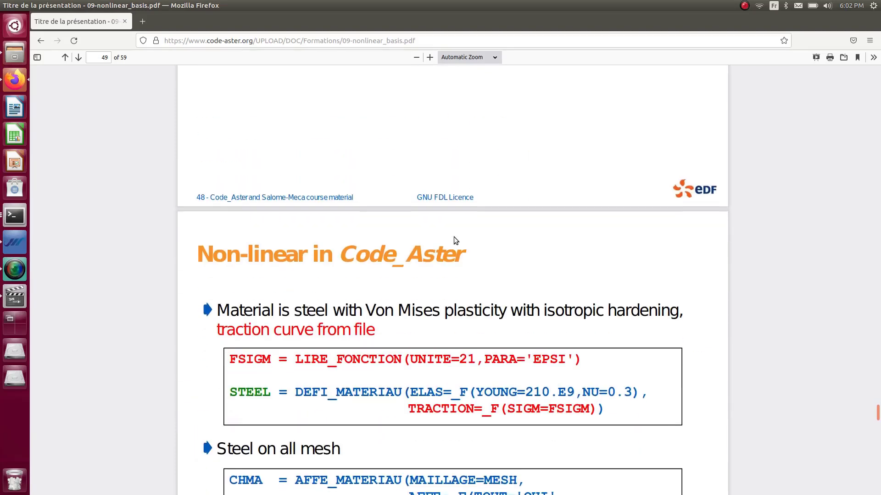
pyautogui.scroll(-4, 453, 237)
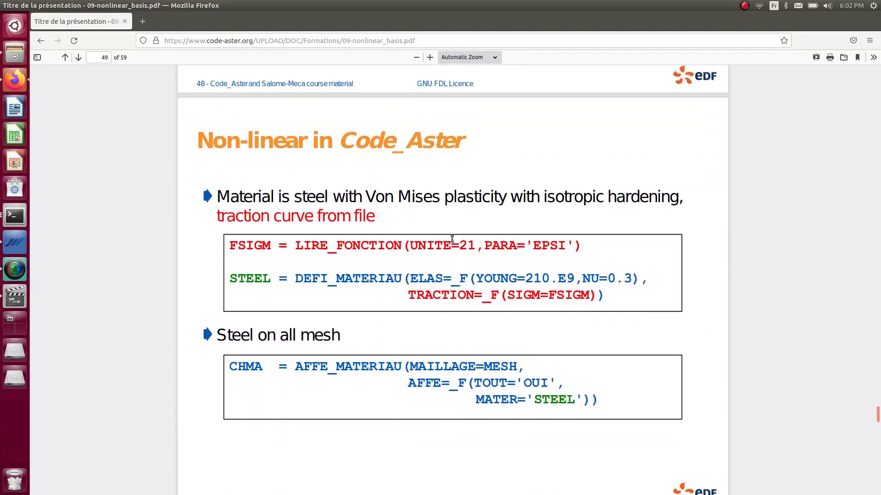
pyautogui.scroll(-2, 452, 239)
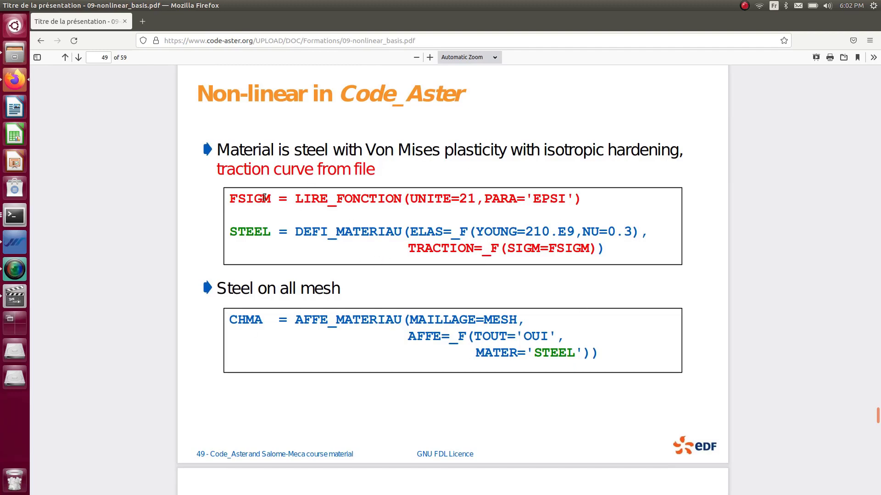
pyautogui.scroll(-2, 264, 198)
pyautogui.scroll(2, 264, 198)
pyautogui.scroll(-10, 264, 198)
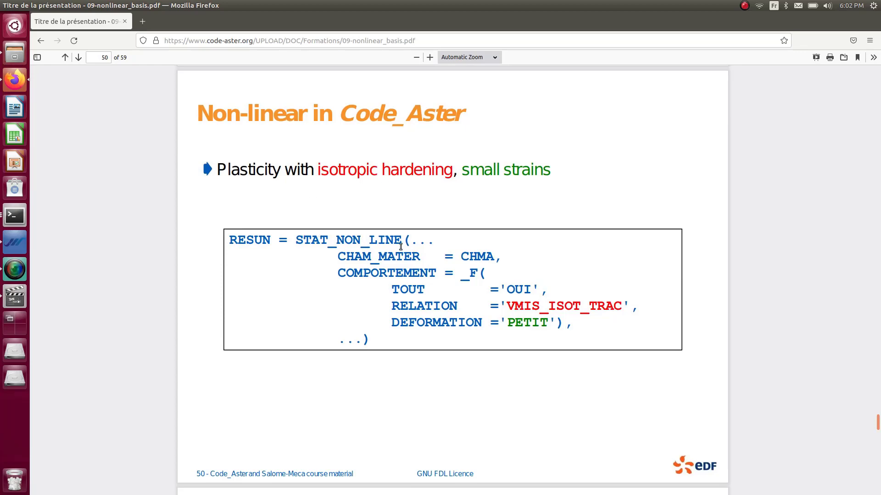
pyautogui.scroll(-1, 433, 241)
pyautogui.scroll(-2, 432, 241)
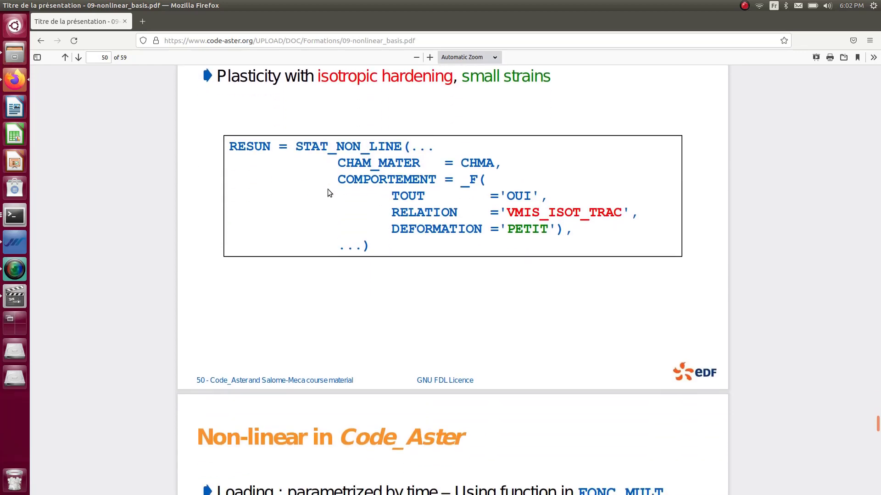
# Step: Examine the slides on time-parametrized loading, comparing the function applied through FONC_MULT with the function used directly in the boundary condition
pyautogui.scroll(-8, 325, 171)
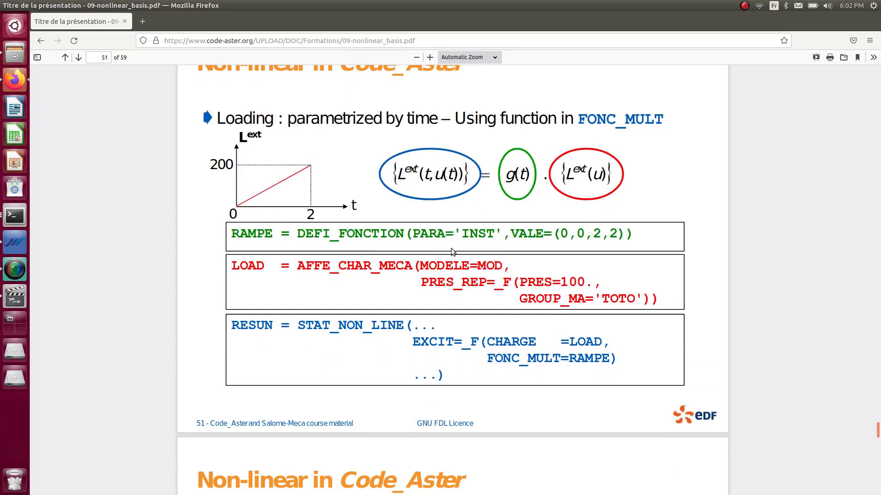
pyautogui.scroll(-1, 231, 266)
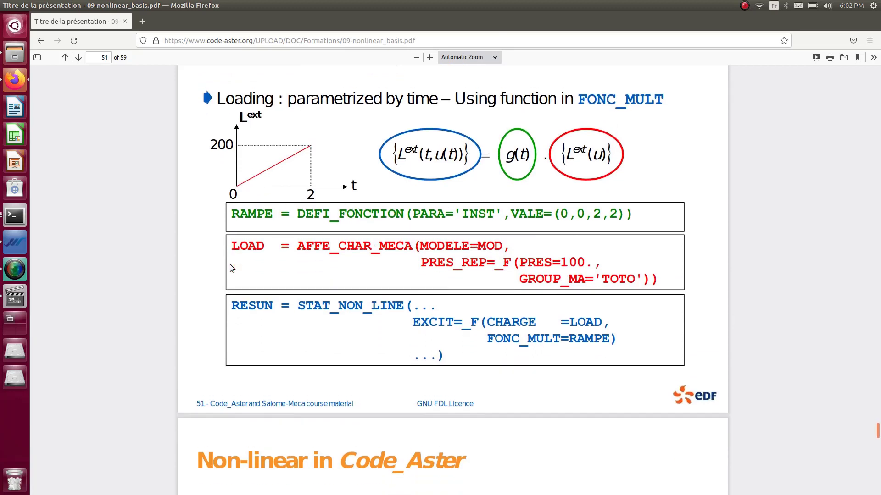
pyautogui.scroll(2, 231, 266)
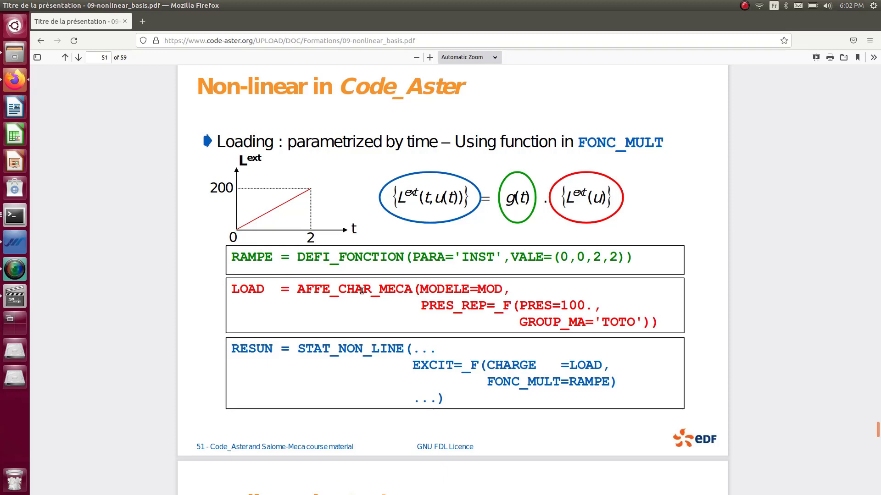
pyautogui.scroll(-3, 186, 254)
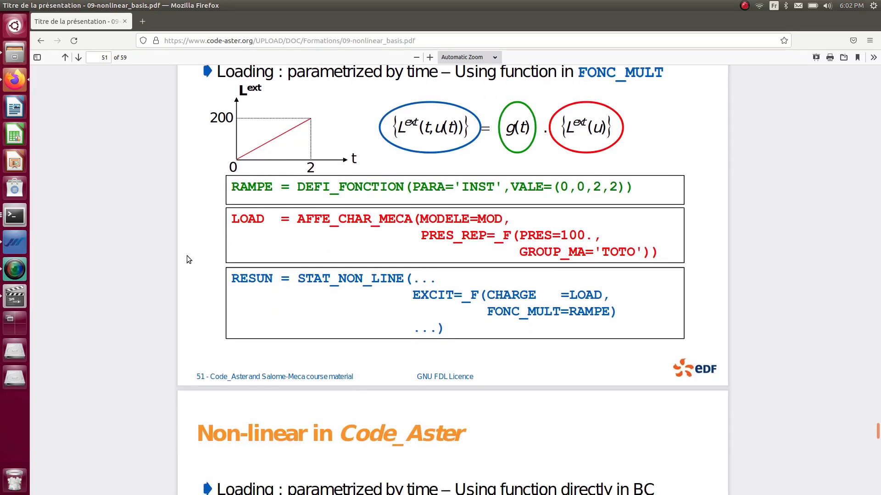
pyautogui.scroll(-6, 186, 255)
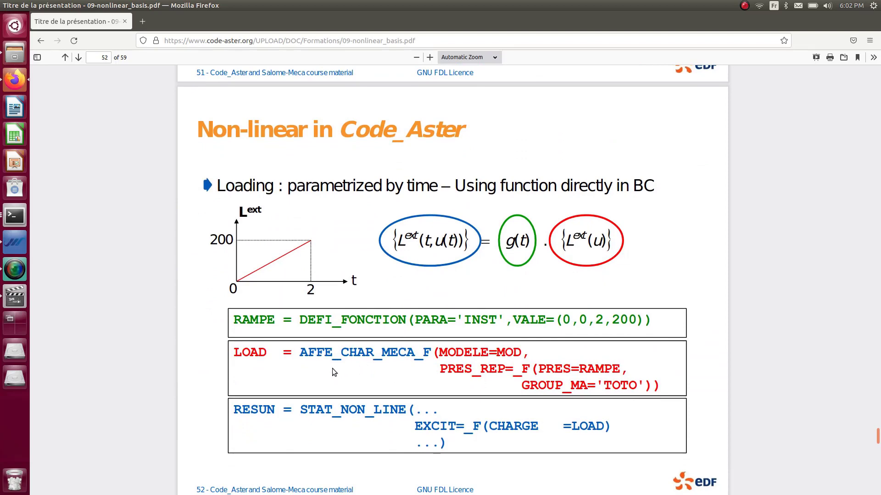
pyautogui.scroll(8, 332, 367)
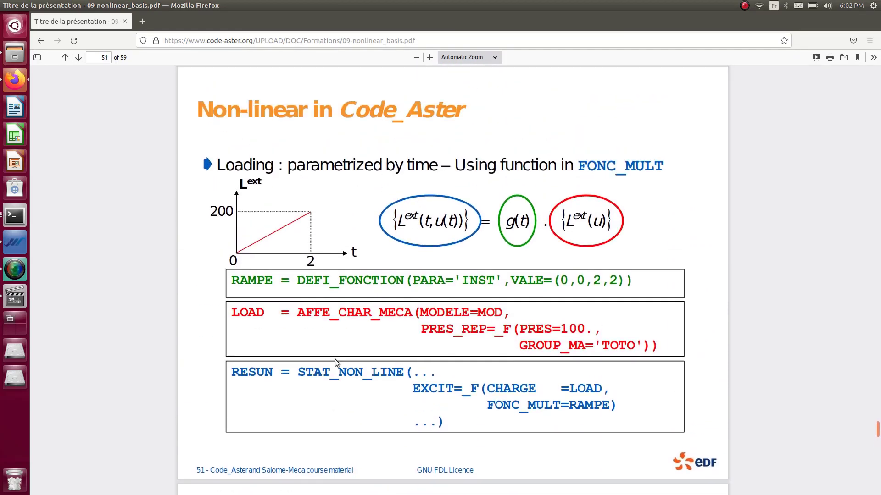
pyautogui.scroll(-1, 334, 359)
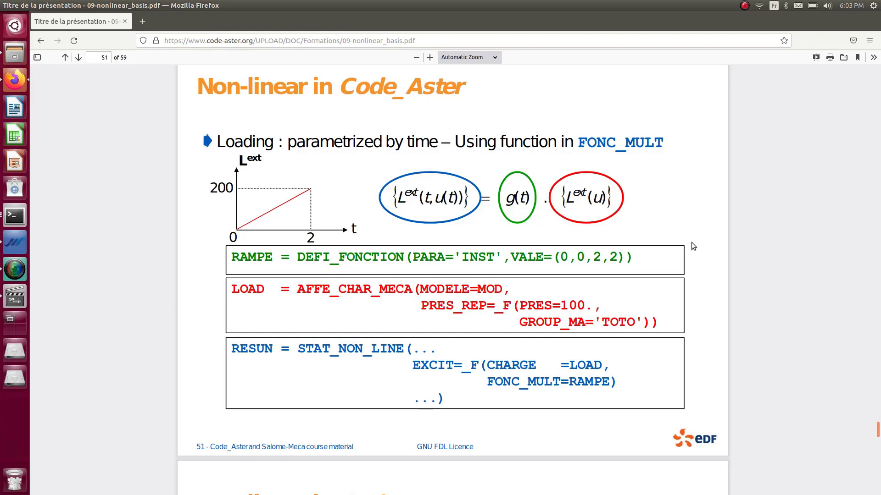
# Step: Return to Salome-Meca and add a Define function command to the stage, naming it RAMPE as in the slide
pyautogui.click(14, 243)
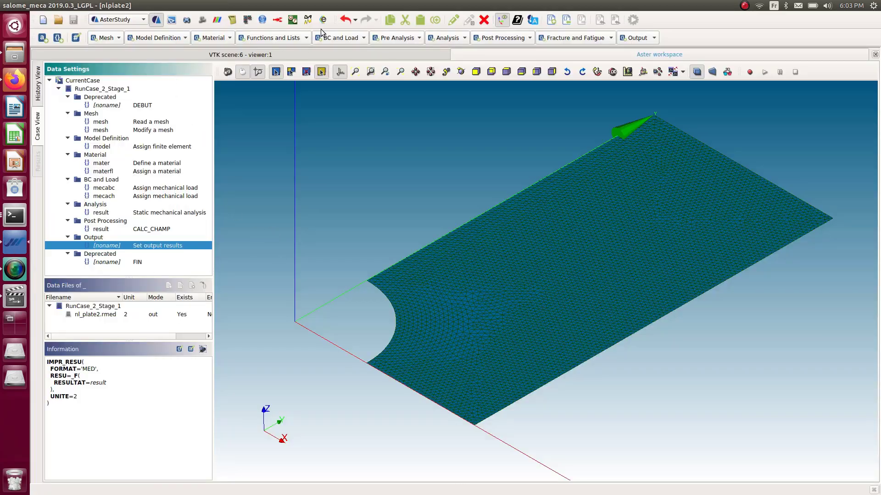
pyautogui.click(292, 39)
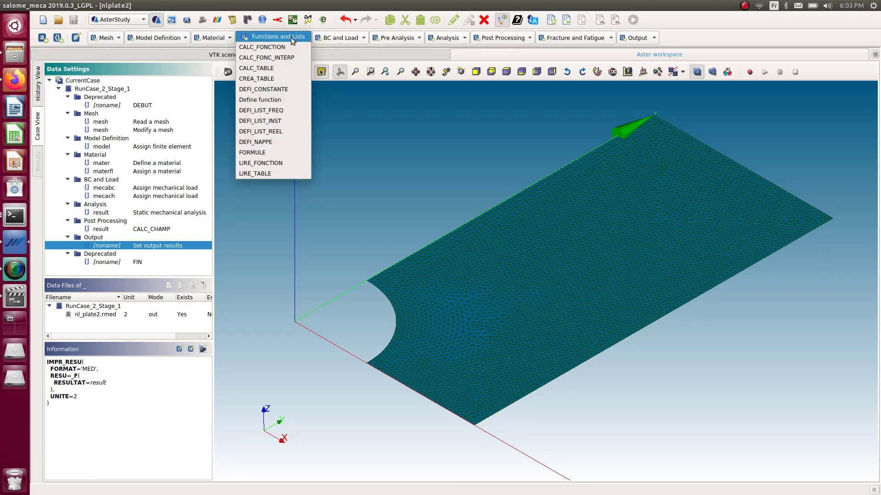
pyautogui.click(257, 99)
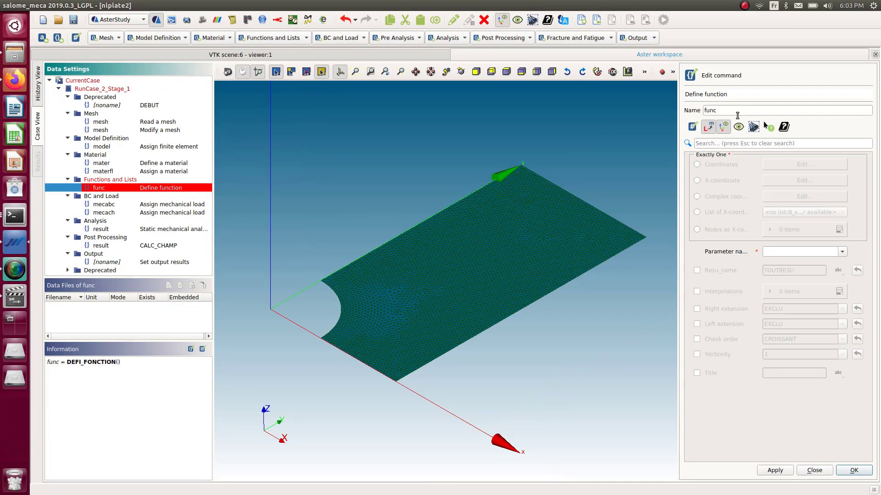
pyautogui.hotkey('alt', 'Tab')
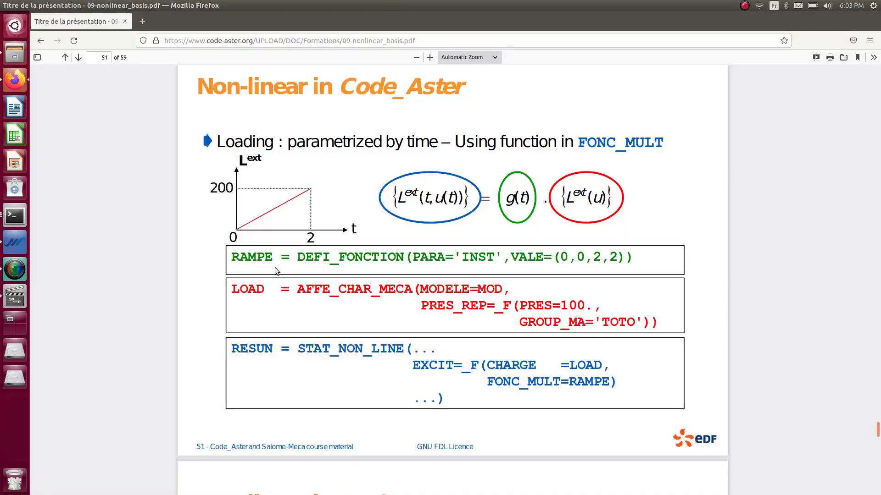
pyautogui.hotkey('alt', 'Tab')
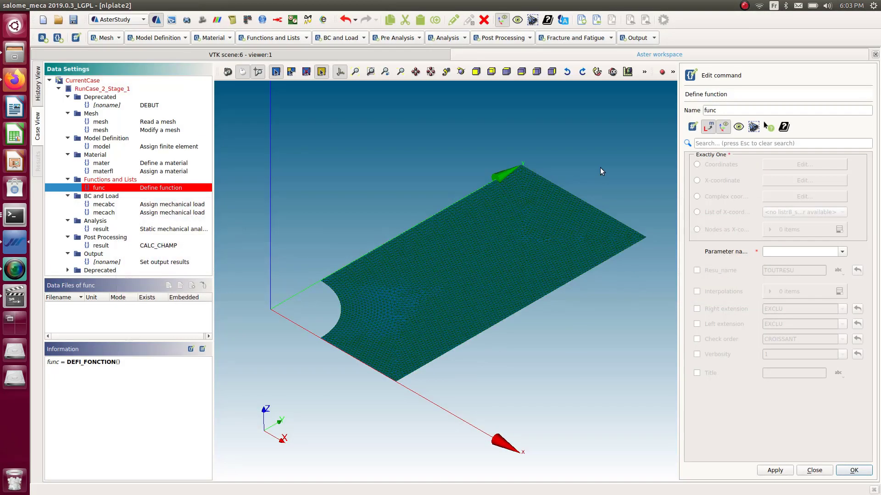
pyautogui.doubleClick(730, 110)
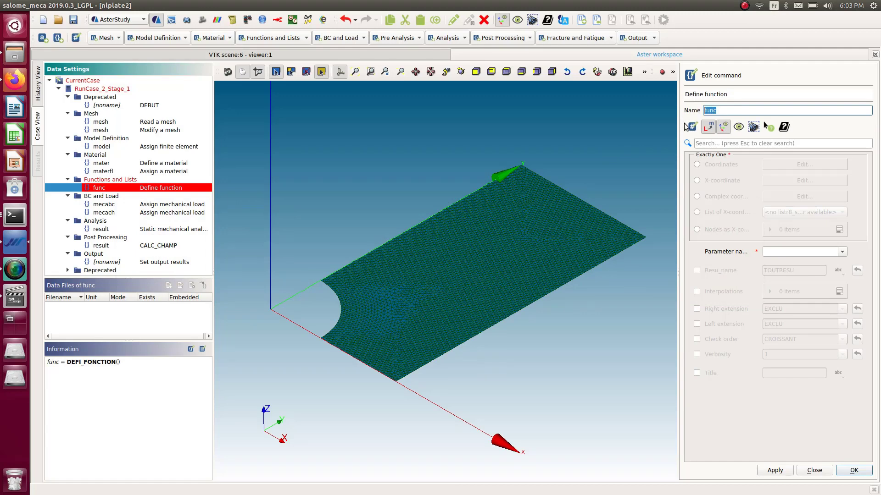
pyautogui.write('ramp')
pyautogui.press('BackSpace')
pyautogui.press('BackSpace')
pyautogui.press('BackSpace')
pyautogui.press('BackSpace')
pyautogui.write('RAMPE')
# Step: Set the parameter name of the RAMPE function to Time
pyautogui.click(842, 252)
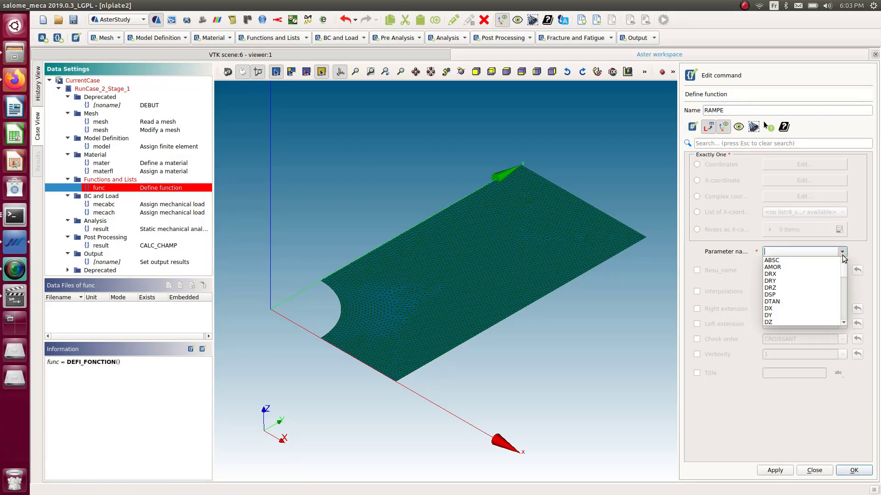
pyautogui.scroll(-2, 827, 270)
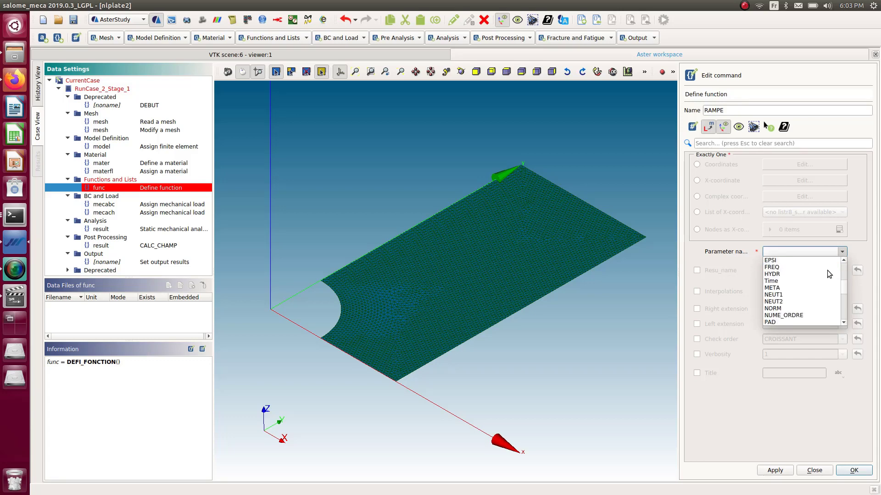
pyautogui.click(776, 280)
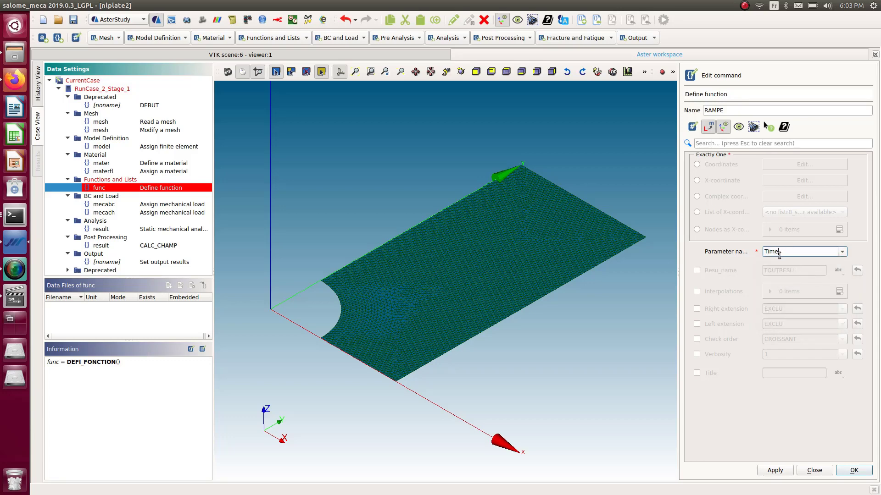
# Step: Check the INST parameter in the slide's DEFI_FONCTION line against the function's untranslated code_aster keywords, then restore the translated names
pyautogui.hotkey('alt', 'Tab')
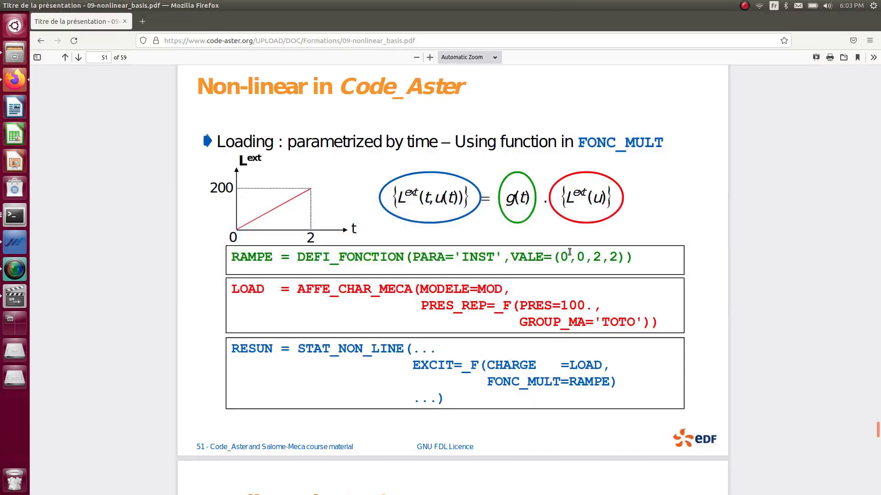
pyautogui.moveTo(463, 257); pyautogui.dragTo(493, 257)
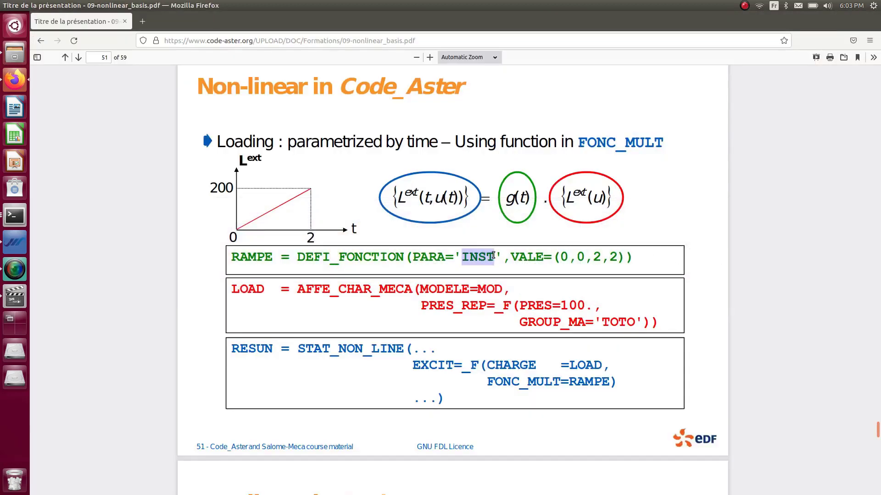
pyautogui.hotkey('alt', 'Tab')
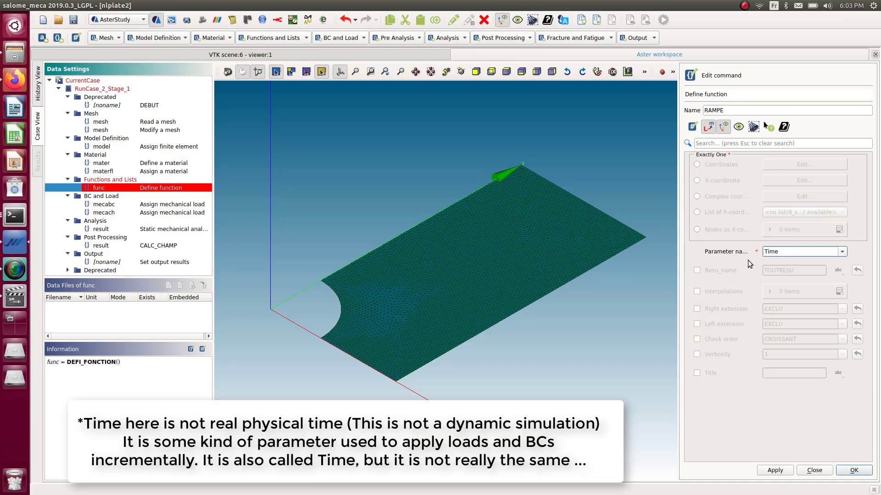
pyautogui.click(709, 127)
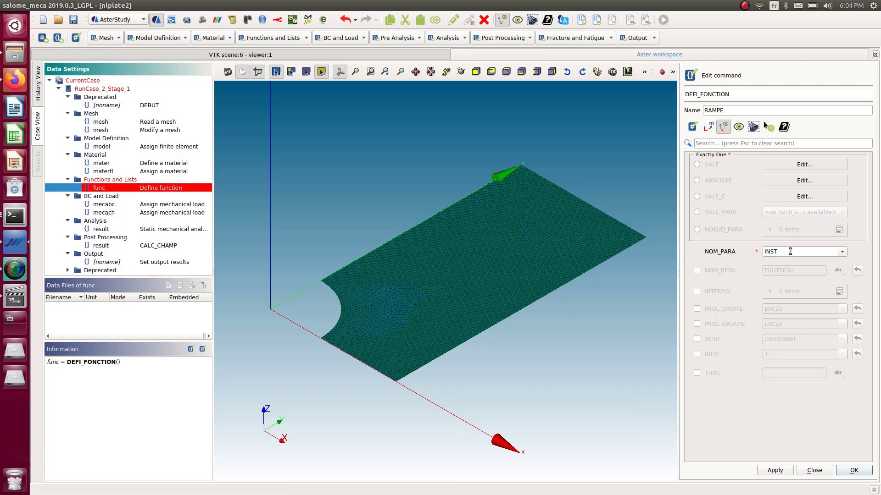
pyautogui.click(709, 128)
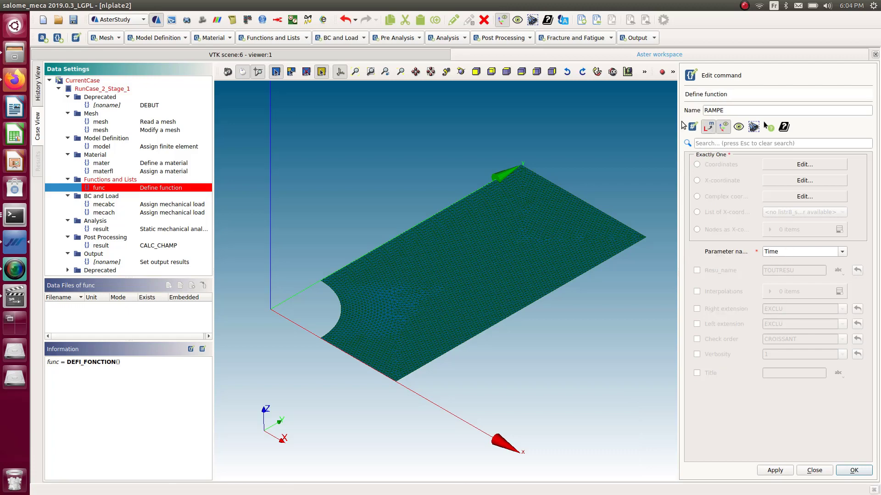
pyautogui.click(710, 127)
pyautogui.click(709, 127)
# Step: Define the RAMPE function by coordinates, entering the time-function pairs (0, 0) and (2, 2)
pyautogui.click(698, 165)
pyautogui.click(803, 165)
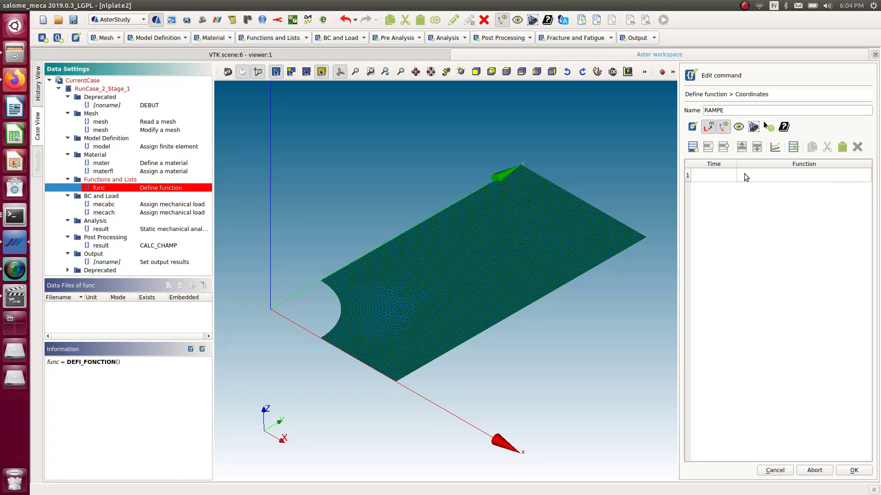
pyautogui.doubleClick(725, 172)
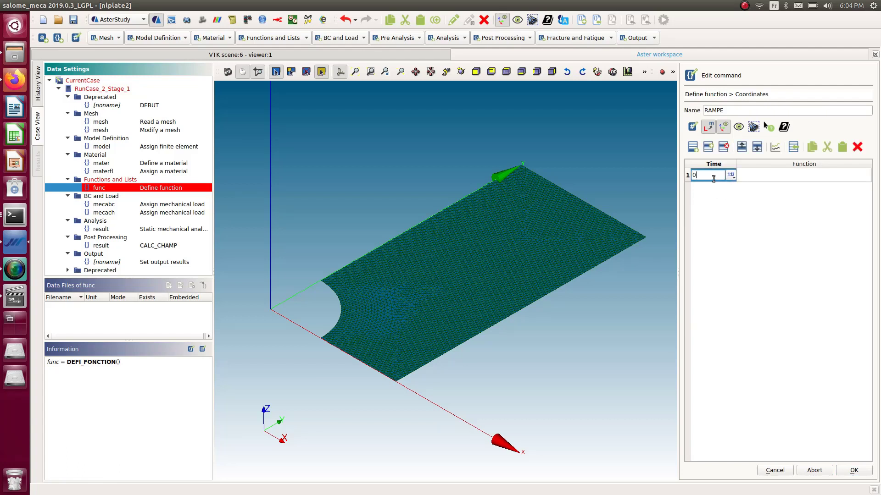
pyautogui.write('0')
pyautogui.doubleClick(800, 175)
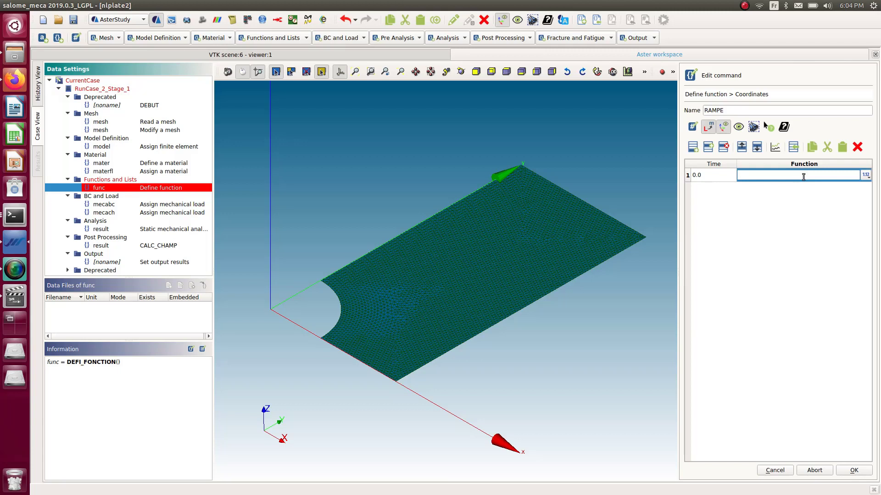
pyautogui.write('0')
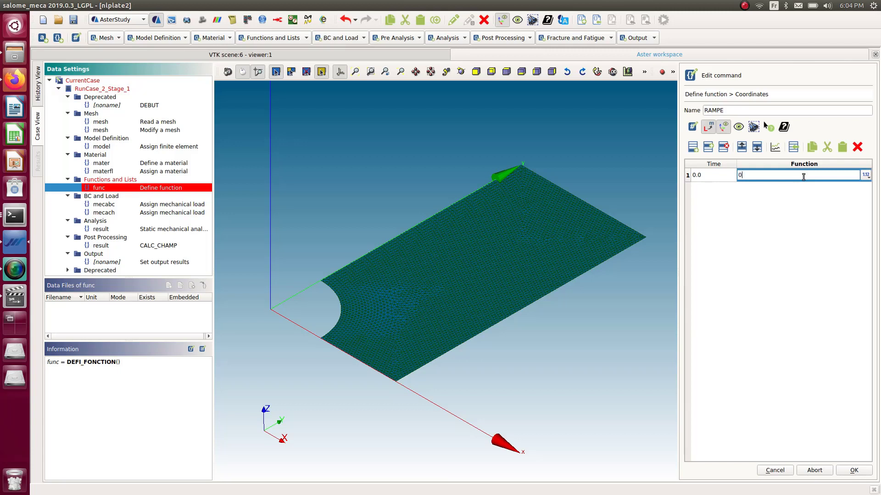
pyautogui.click(693, 147)
pyautogui.doubleClick(711, 191)
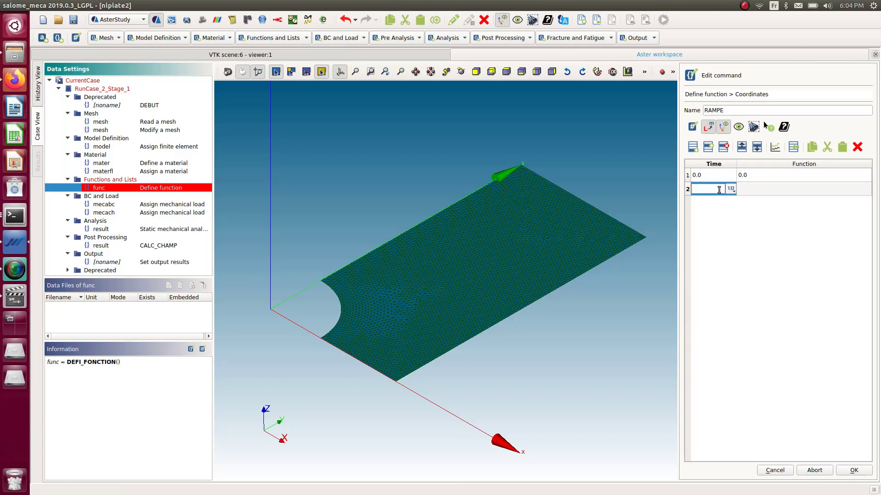
pyautogui.write('2')
pyautogui.doubleClick(767, 190)
pyautogui.write('2')
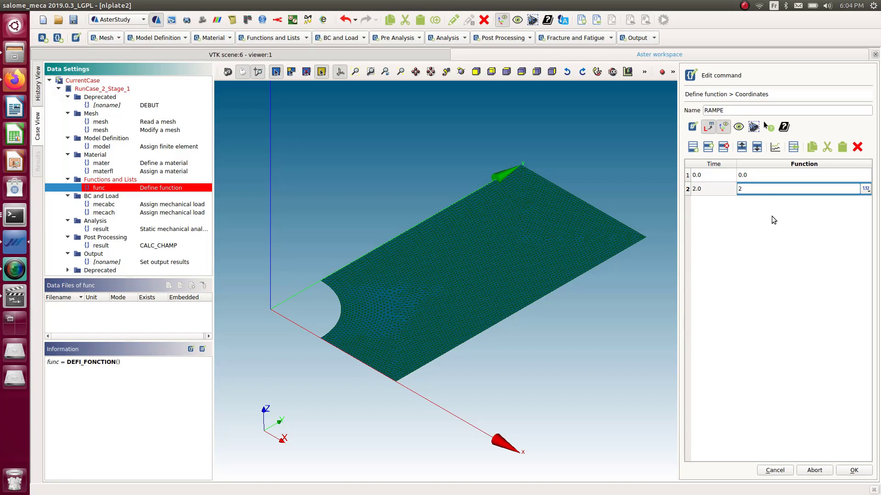
pyautogui.click(704, 192)
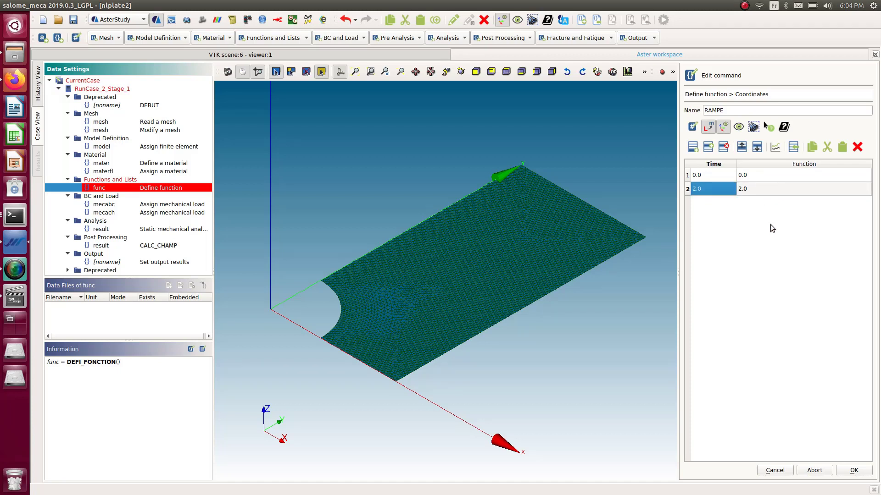
# Step: Plot the curve of the entered RAMPE points and accept the function definition
pyautogui.click(774, 147)
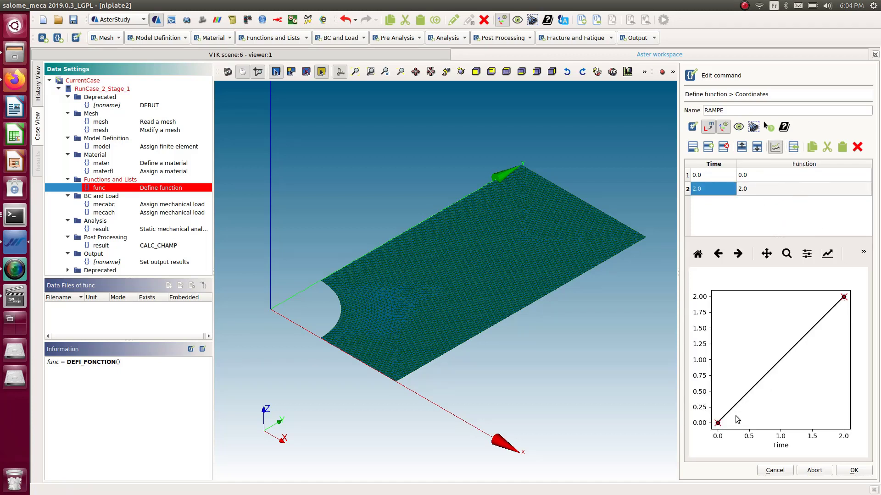
pyautogui.click(854, 471)
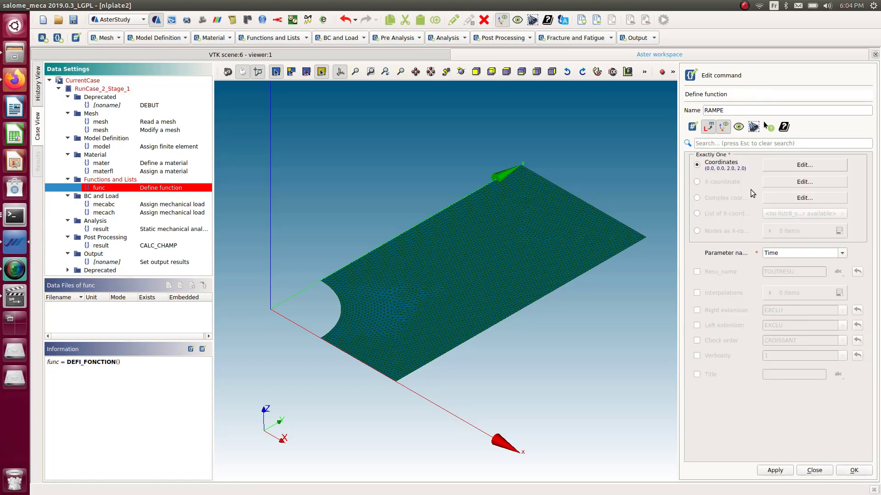
pyautogui.click(854, 470)
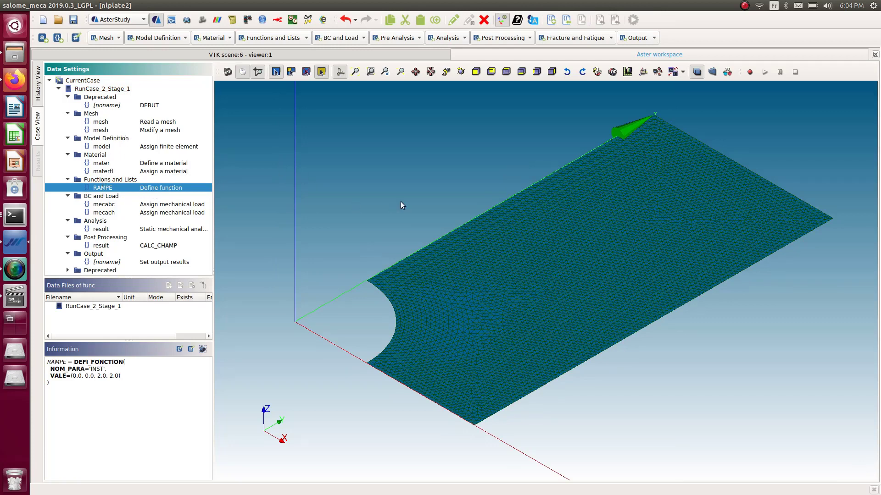
# Step: Switch to the course slides in Firefox and examine the slide on computing parametrized by time with DEFI_LIST_REEL
pyautogui.hotkey('alt', 'Tab')
pyautogui.scroll(-2, 370, 225)
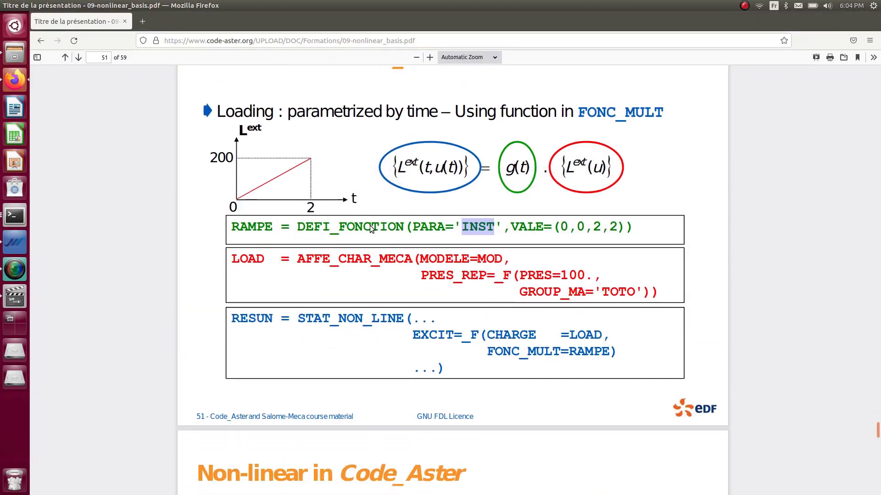
pyautogui.scroll(-10, 370, 225)
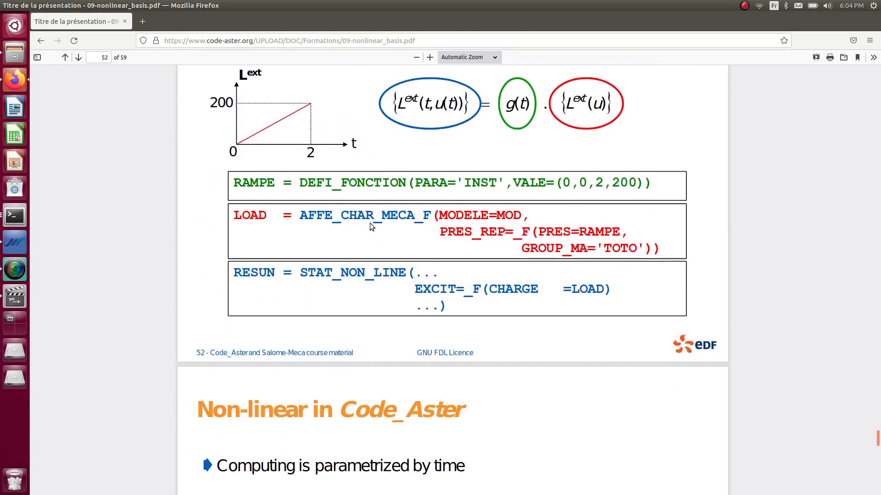
pyautogui.scroll(-10, 369, 222)
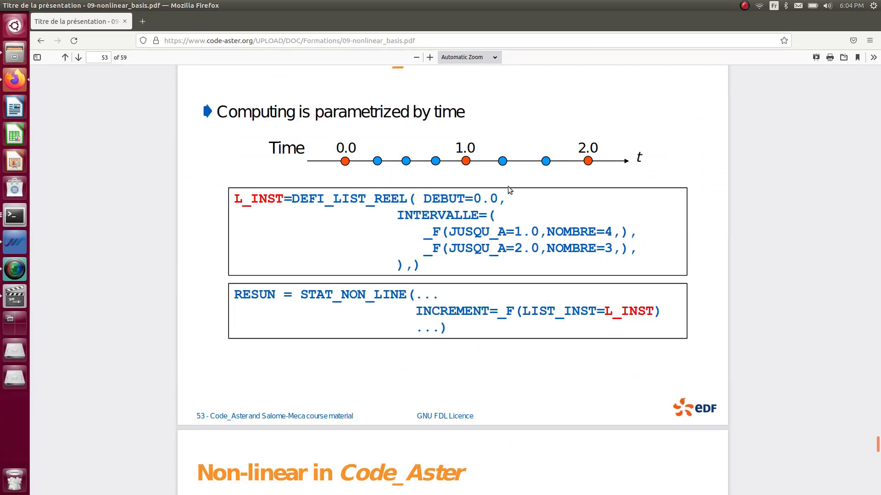
pyautogui.scroll(1, 352, 175)
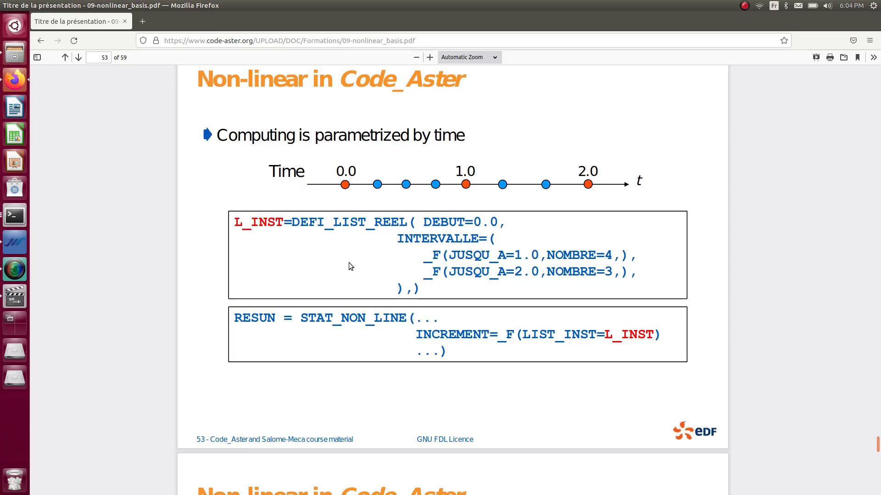
# Step: Return to Salome-Meca, add a DEFI_LIST_INST command to the stage and compare it with the slide
pyautogui.hotkey('alt', 'Tab')
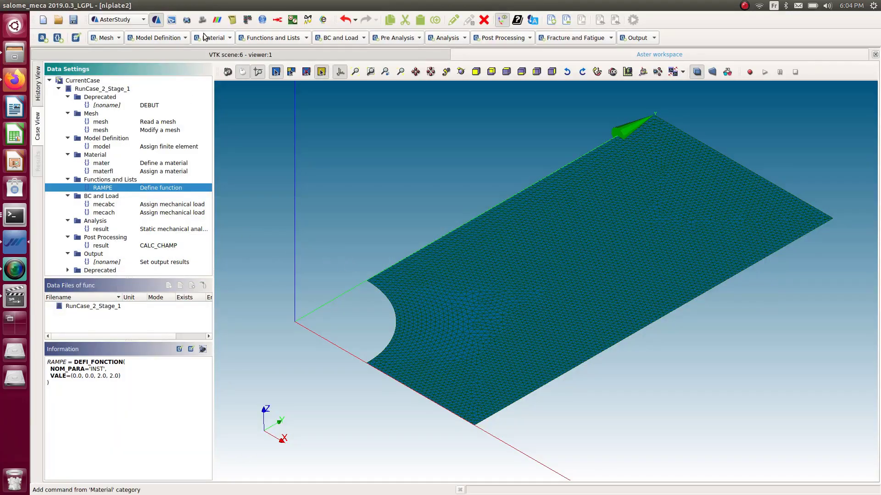
pyautogui.click(298, 39)
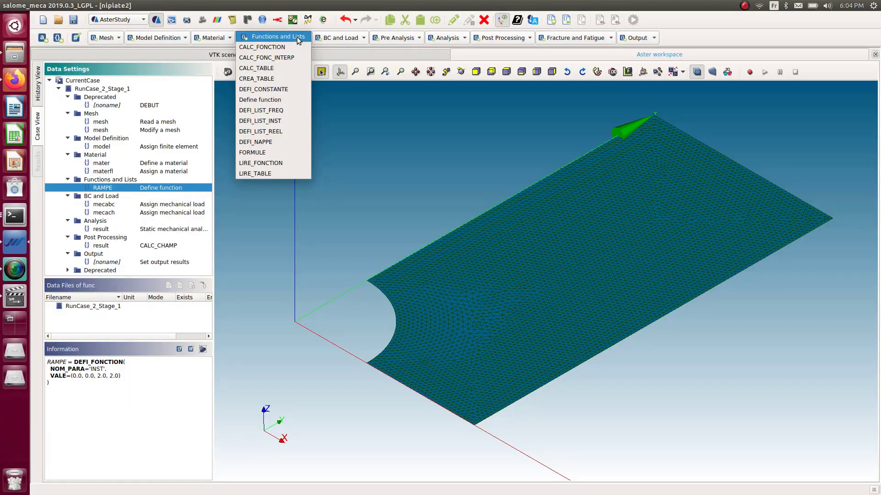
pyautogui.click(280, 124)
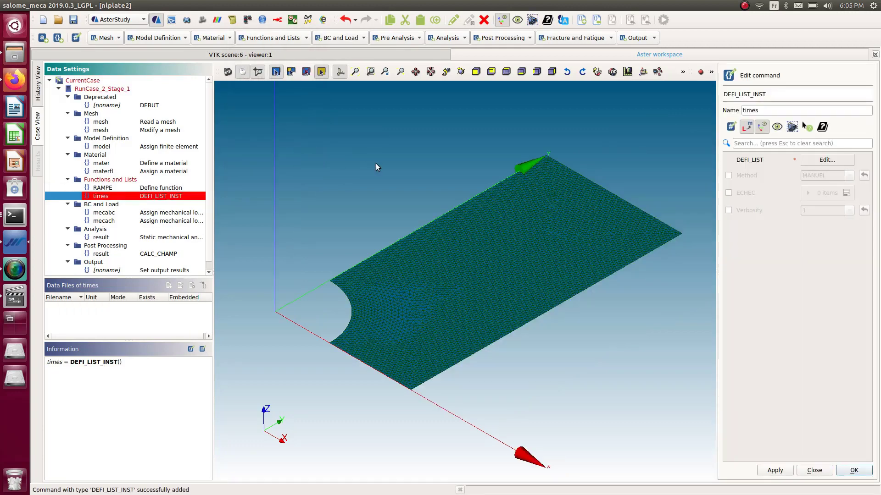
pyautogui.hotkey('alt', 'Tab')
pyautogui.hotkey('alt', 'Tab')
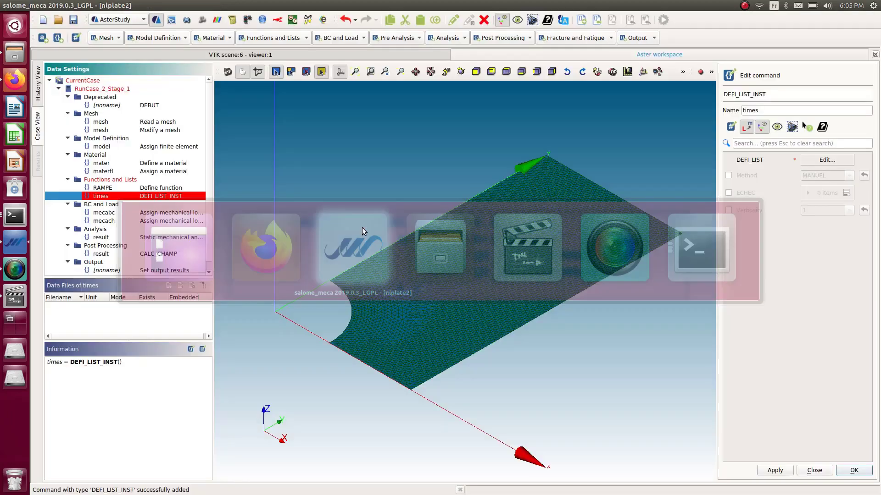
# Step: Leave the DEFI_LIST_INST command unedited and delete it from the stage
pyautogui.click(815, 472)
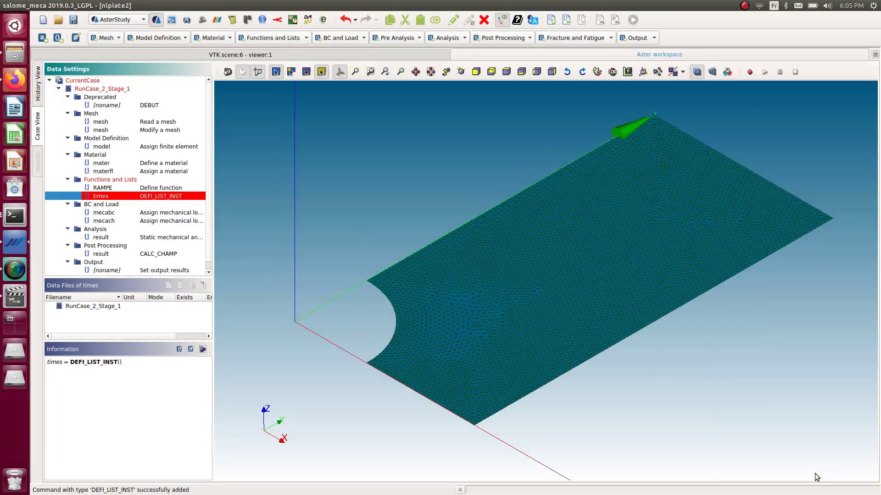
pyautogui.rightClick(184, 196)
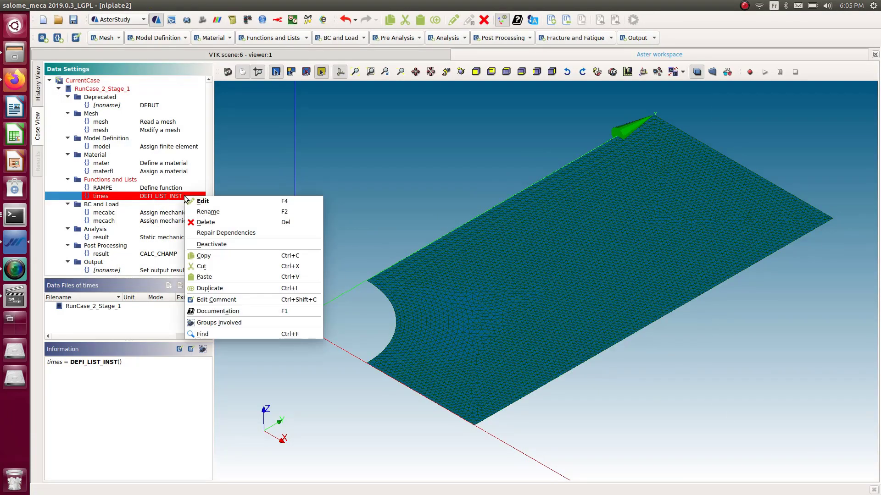
pyautogui.click(216, 223)
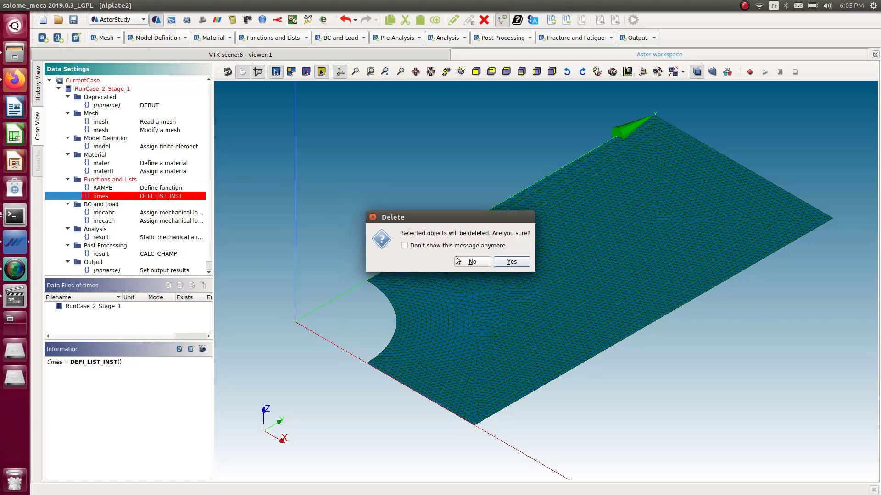
pyautogui.click(509, 262)
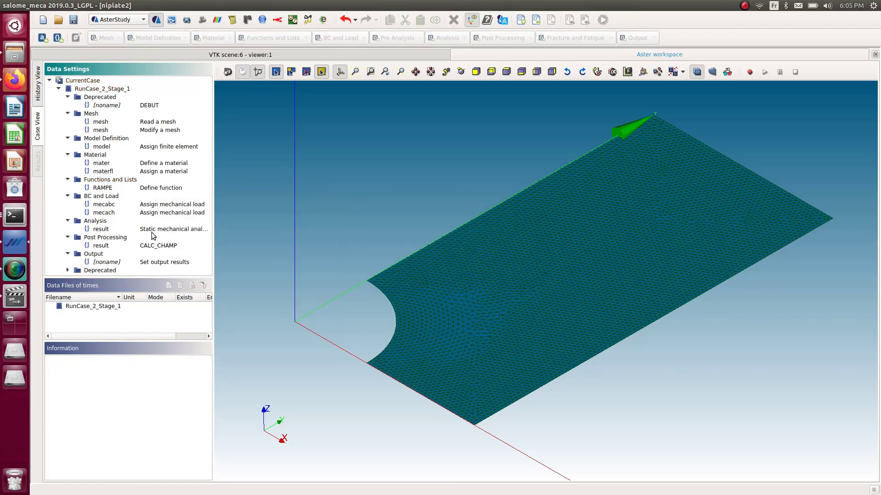
# Step: Add a DEFI_LIST_REEL command to the stage
pyautogui.click(154, 213)
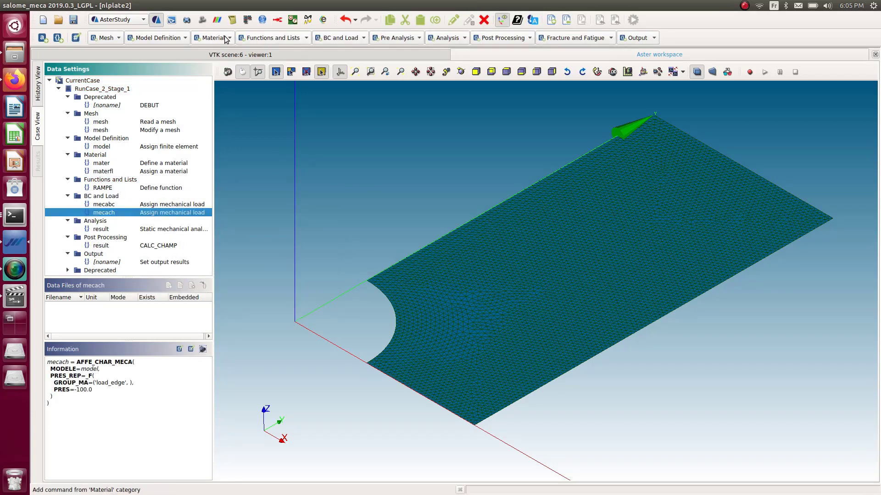
pyautogui.click(282, 38)
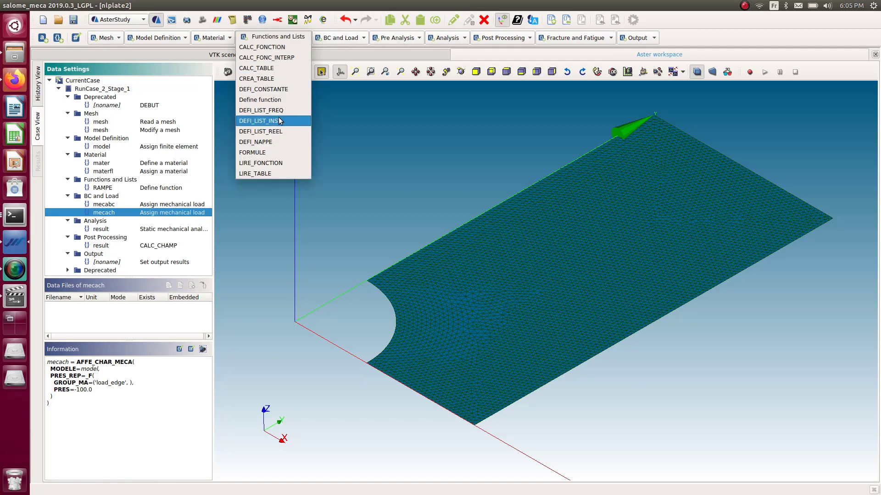
pyautogui.click(264, 133)
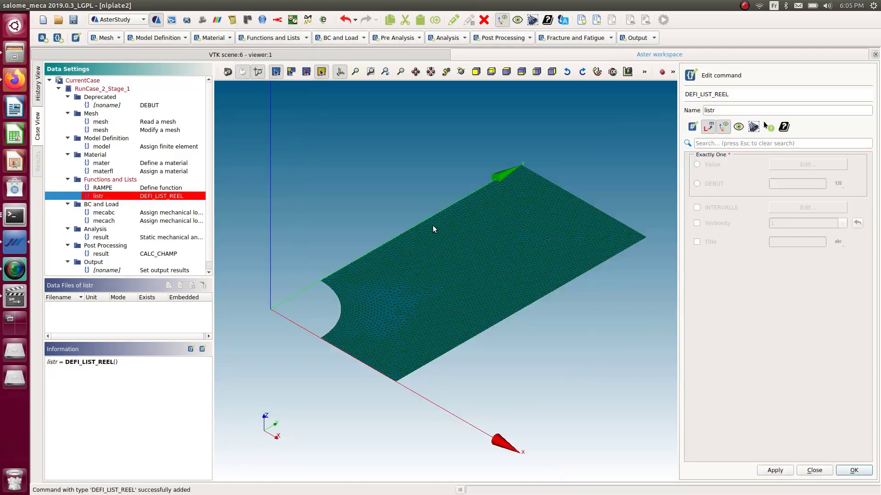
# Step: Name the real list L_INST, as on the time-stepping slide
pyautogui.doubleClick(731, 111)
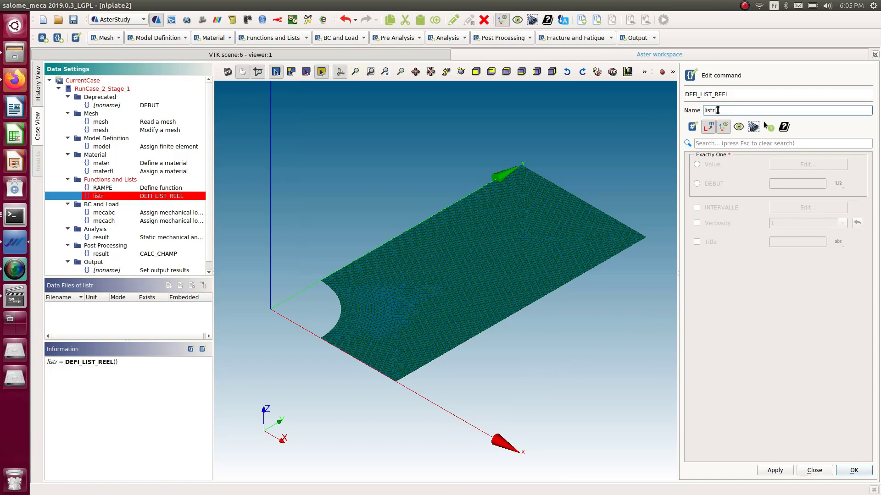
pyautogui.hotkey('alt', 'Tab')
pyautogui.hotkey('alt', 'Tab')
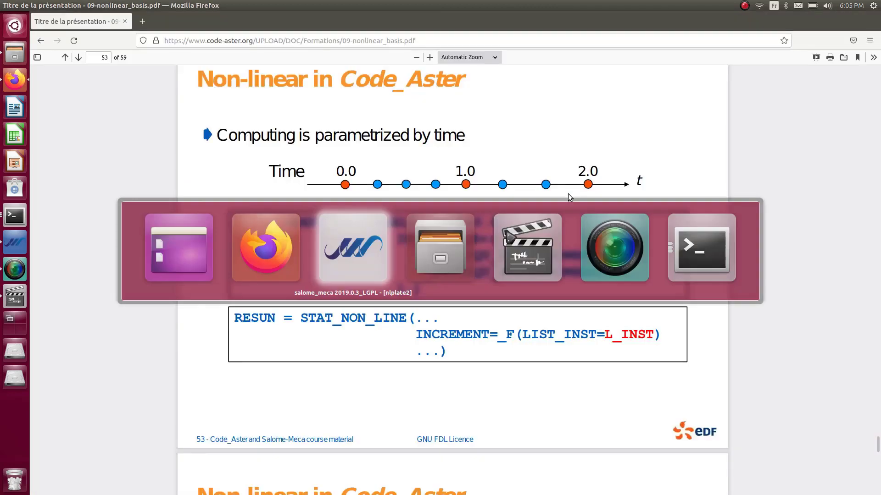
pyautogui.press('Home')
pyautogui.write('L8')
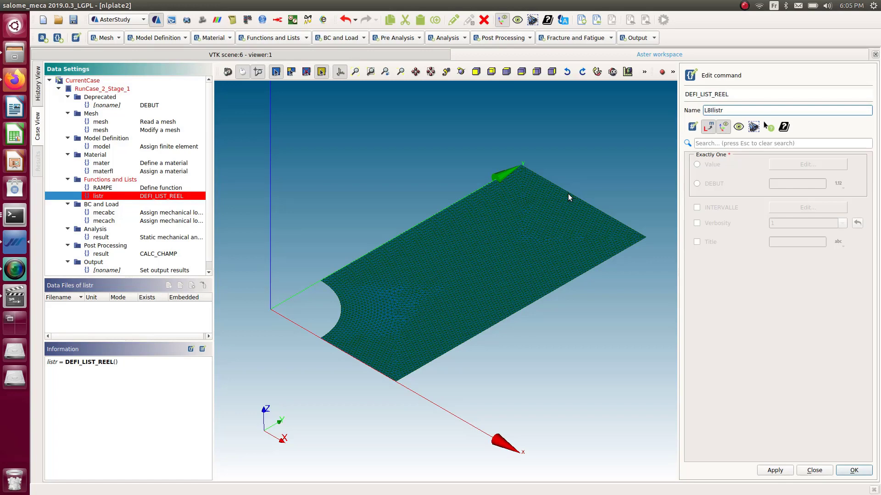
pyautogui.press('BackSpace')
pyautogui.press('BackSpace')
pyautogui.press('BackSpace')
pyautogui.press('BackSpace')
pyautogui.press('BackSpace')
pyautogui.press('BackSpace')
pyautogui.write('_INST')
# Step: Define the L_INST list through its DEBUT start value and open its INTERVALLE table for editing
pyautogui.click(697, 184)
pyautogui.click(784, 183)
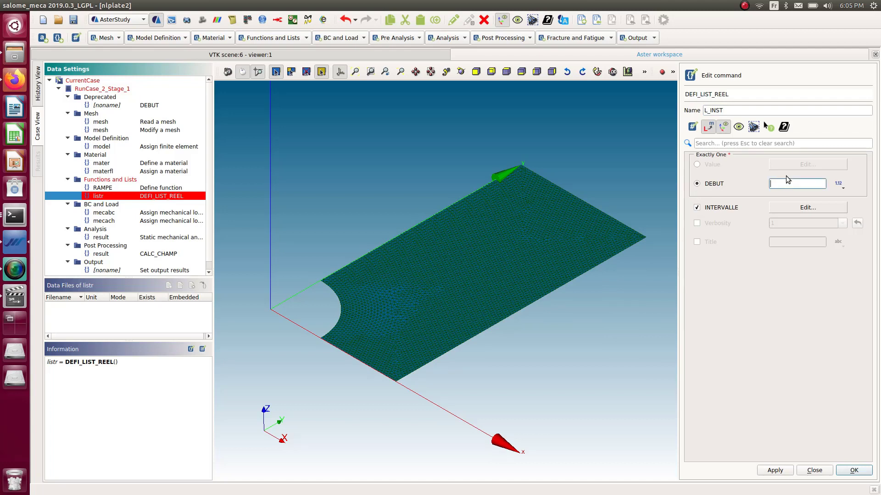
pyautogui.click(810, 208)
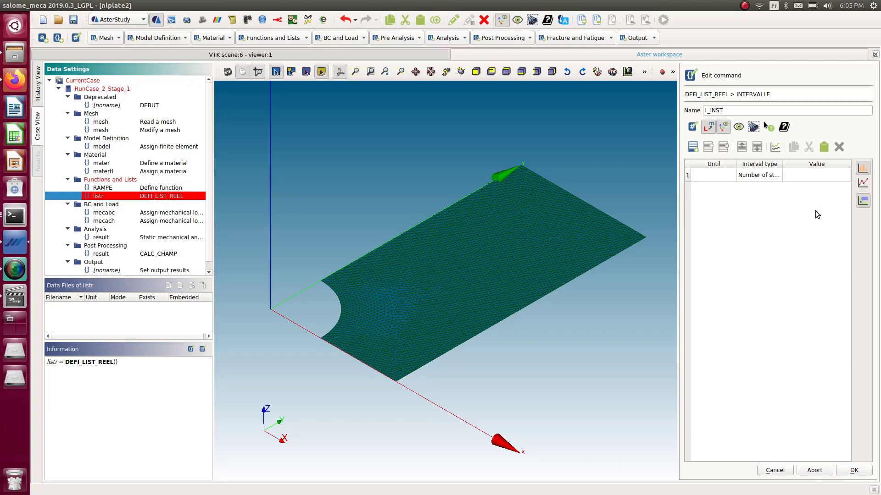
# Step: Define the first L_INST interval to run until 1.0, with Number of steps as interval type and a value of 3
pyautogui.doubleClick(716, 181)
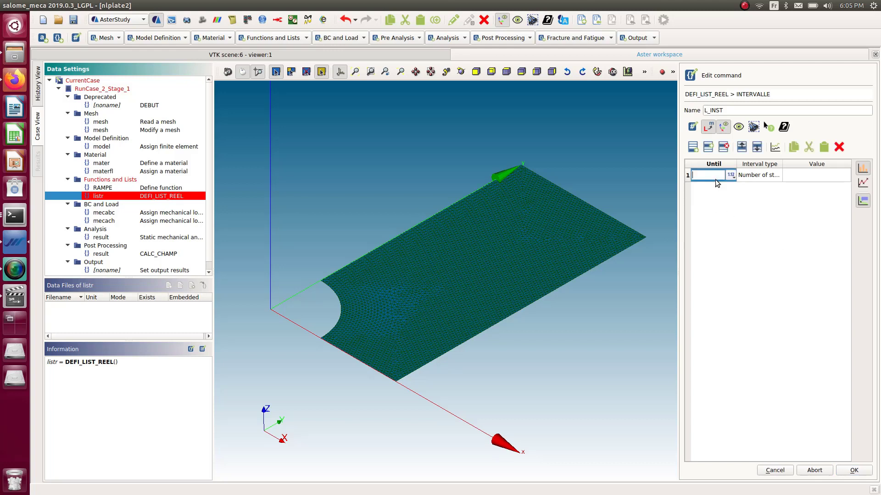
pyautogui.write('1.0')
pyautogui.click(755, 174)
pyautogui.doubleClick(754, 174)
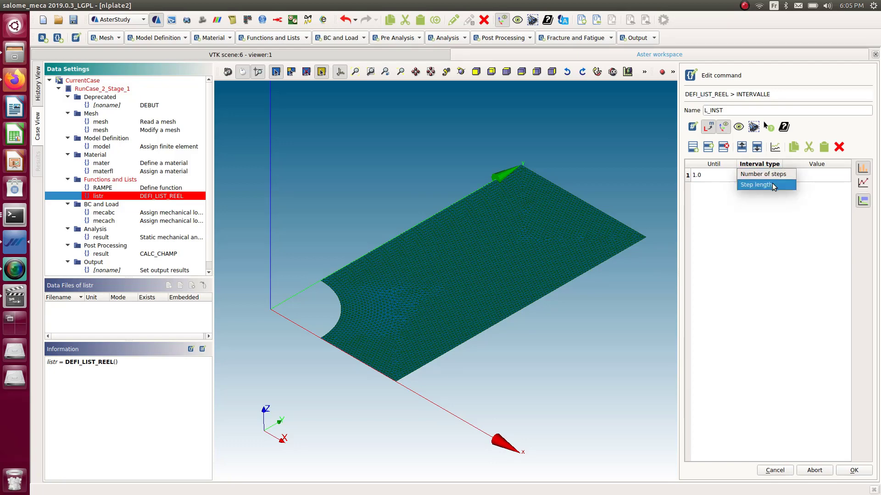
pyautogui.click(771, 185)
pyautogui.click(767, 175)
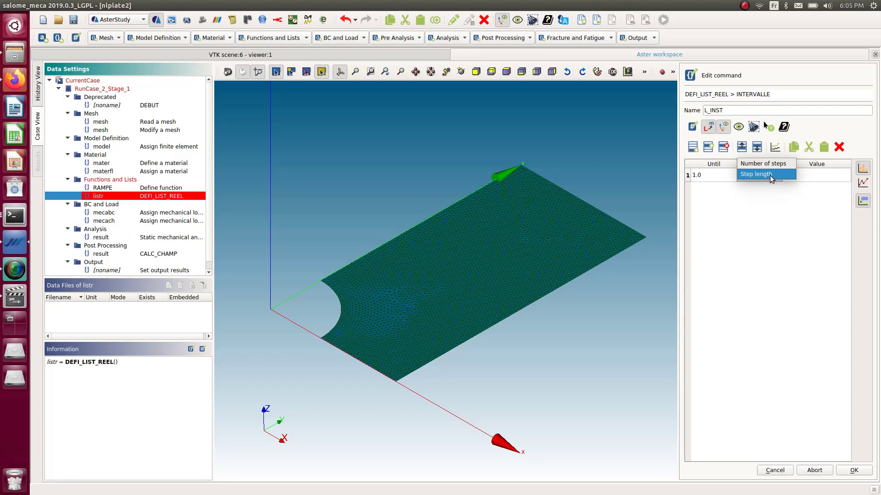
pyautogui.click(770, 178)
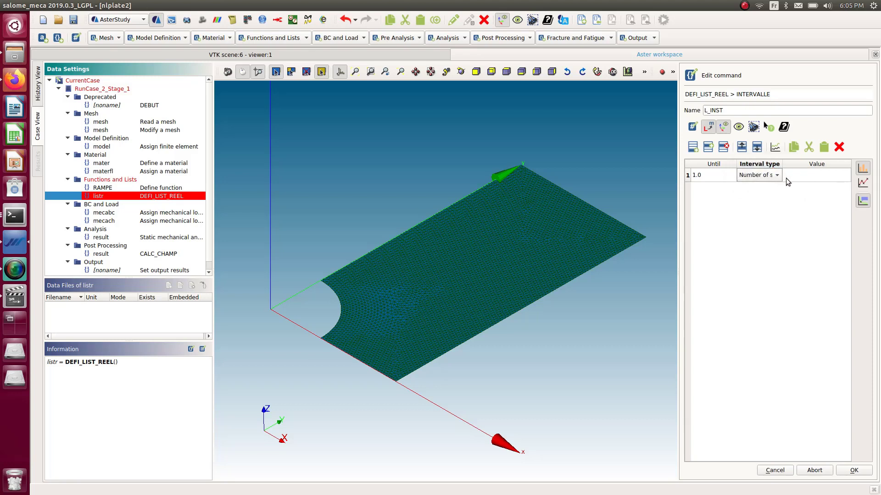
pyautogui.click(810, 178)
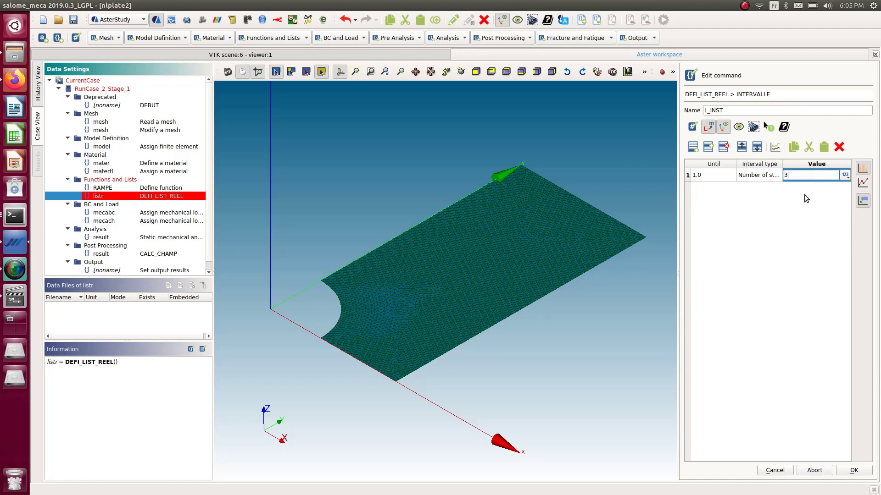
pyautogui.write('3')
pyautogui.click(711, 177)
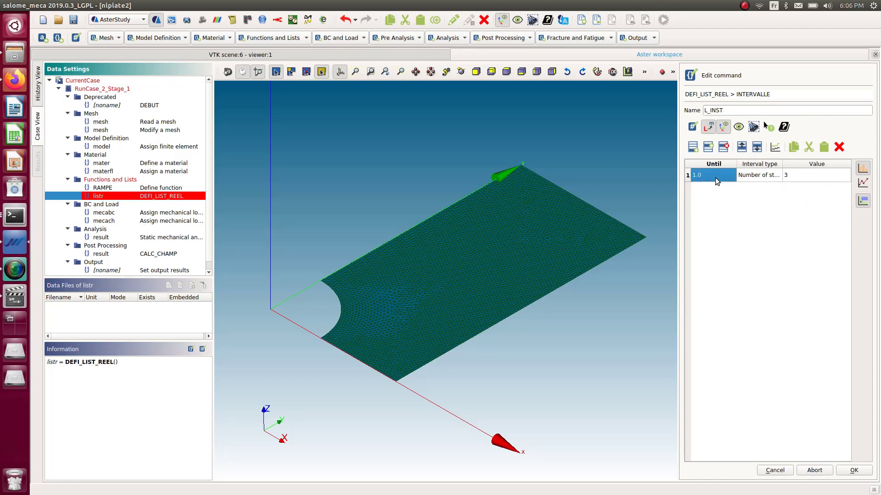
# Step: Check the interval values on the time-stepping slide and set the first interval's number of steps to 4
pyautogui.hotkey('alt', 'Tab')
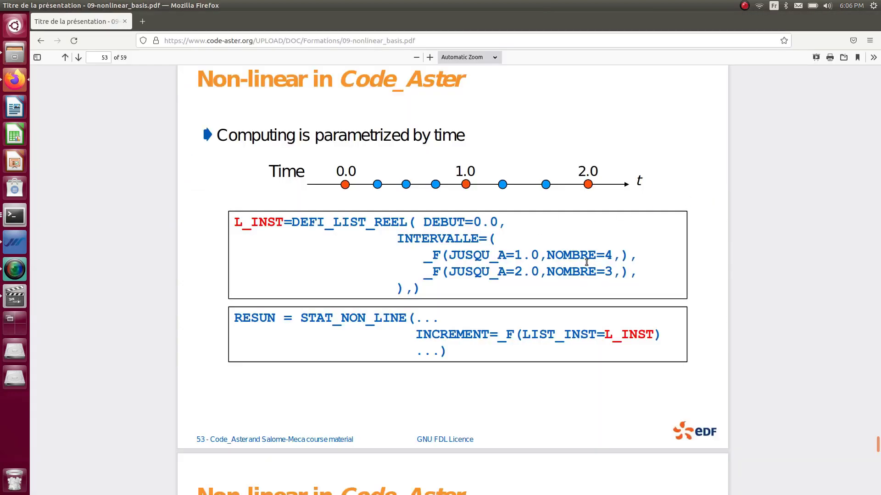
pyautogui.hotkey('alt', 'Tab')
pyautogui.click(808, 176)
pyautogui.doubleClick(807, 175)
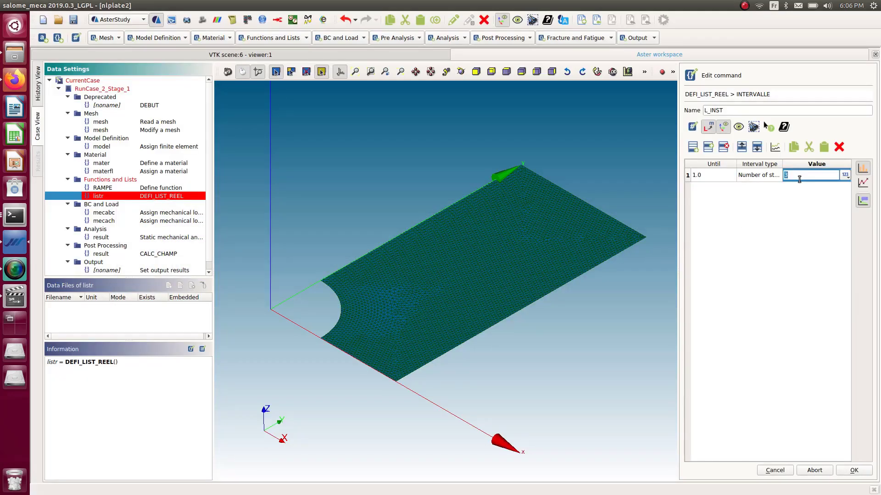
pyautogui.write('4')
pyautogui.click(711, 177)
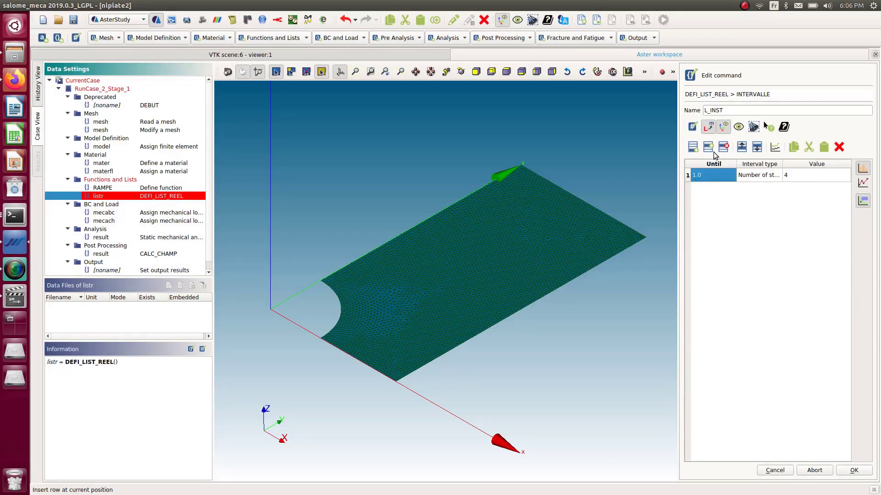
# Step: Add a second interval until 2.0 with a value of 3 and validate the L_INST command
pyautogui.click(708, 146)
pyautogui.doubleClick(707, 190)
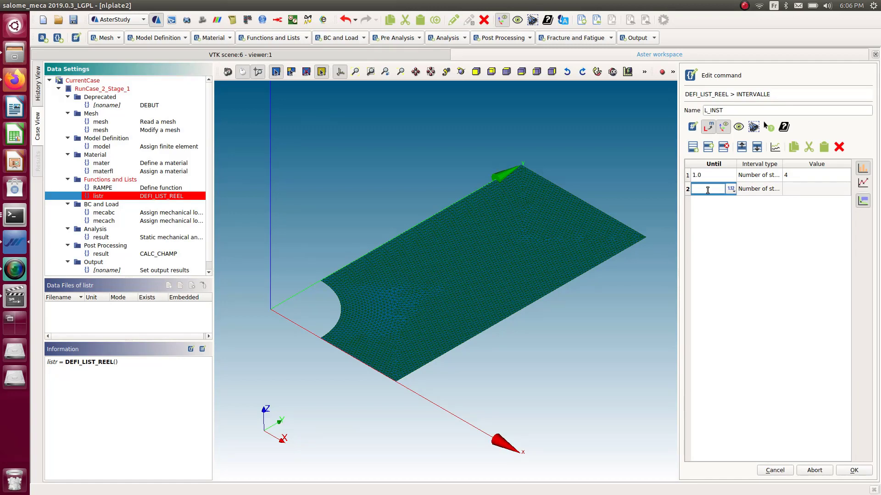
pyautogui.click(764, 190)
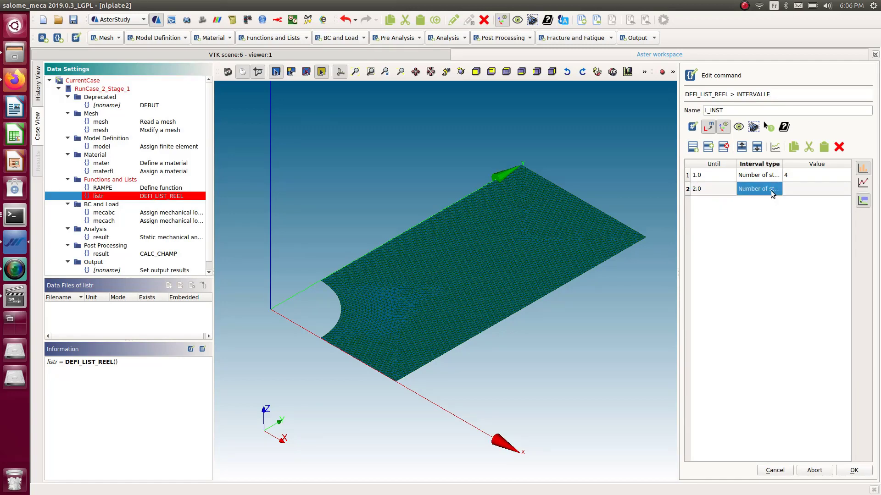
pyautogui.doubleClick(798, 186)
pyautogui.write('3')
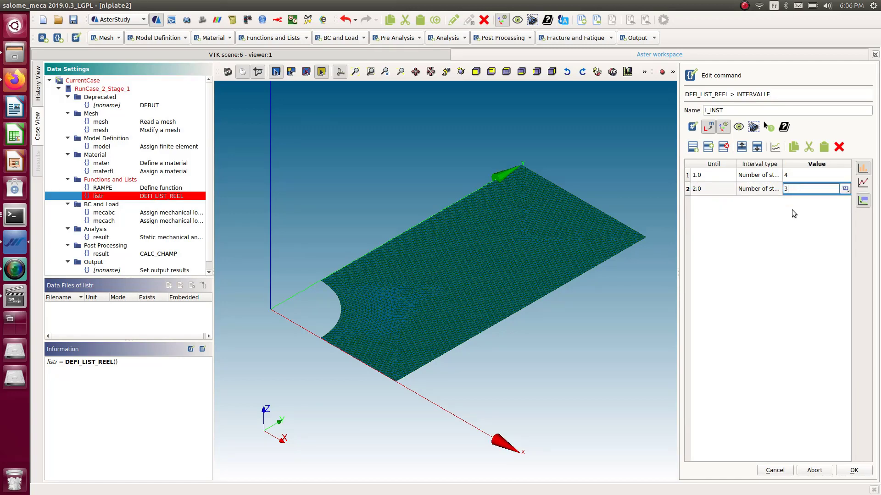
pyautogui.click(763, 191)
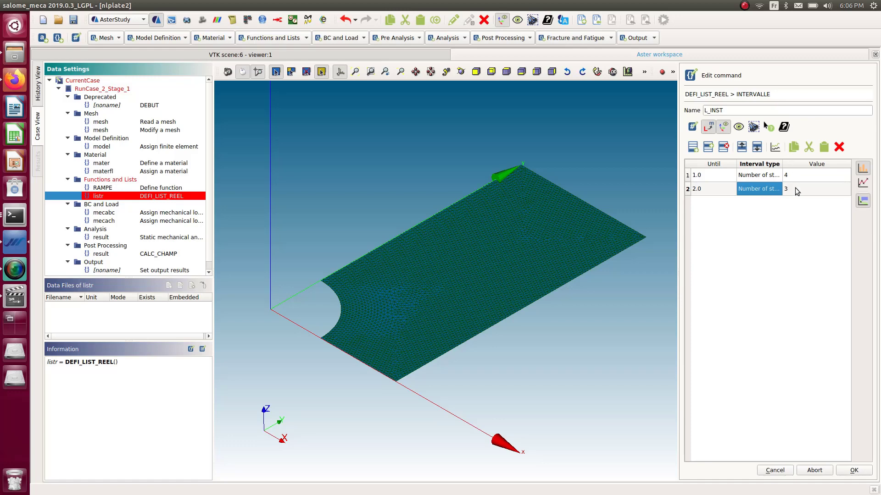
pyautogui.click(854, 471)
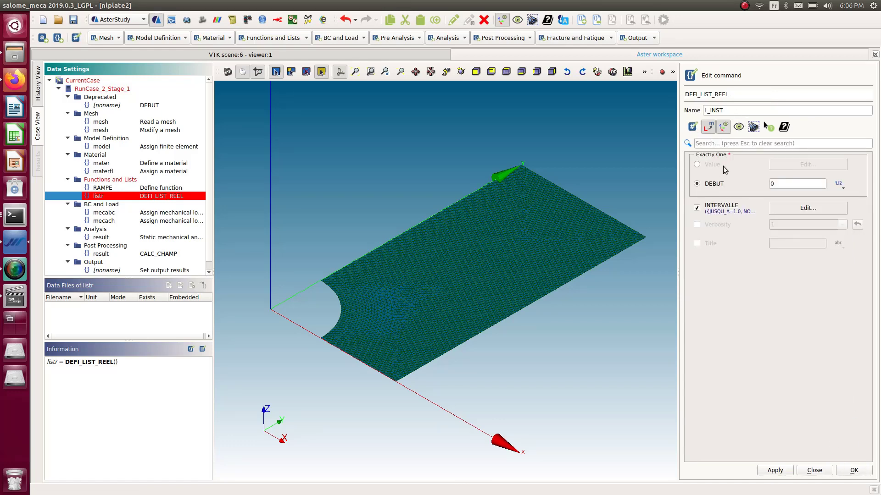
pyautogui.click(848, 471)
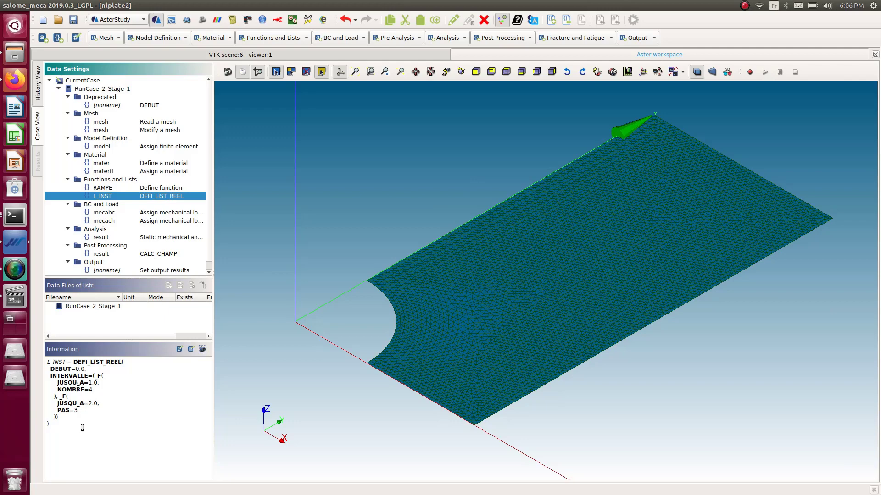
# Step: Review the generated L_INST definition, reopen its INTERVALLE table and set the second interval's type to Number of steps
pyautogui.moveTo(83, 428); pyautogui.dragTo(43, 413)
pyautogui.doubleClick(72, 389)
pyautogui.doubleClick(66, 410)
pyautogui.doubleClick(149, 197)
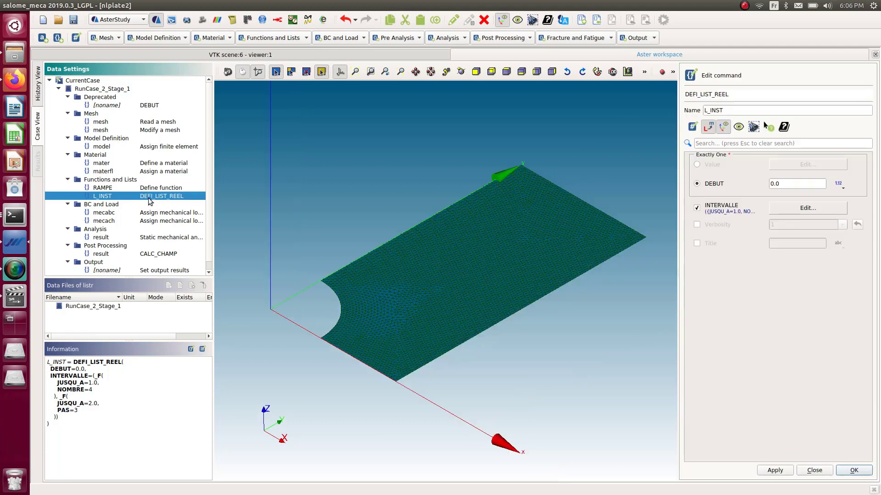
pyautogui.click(807, 210)
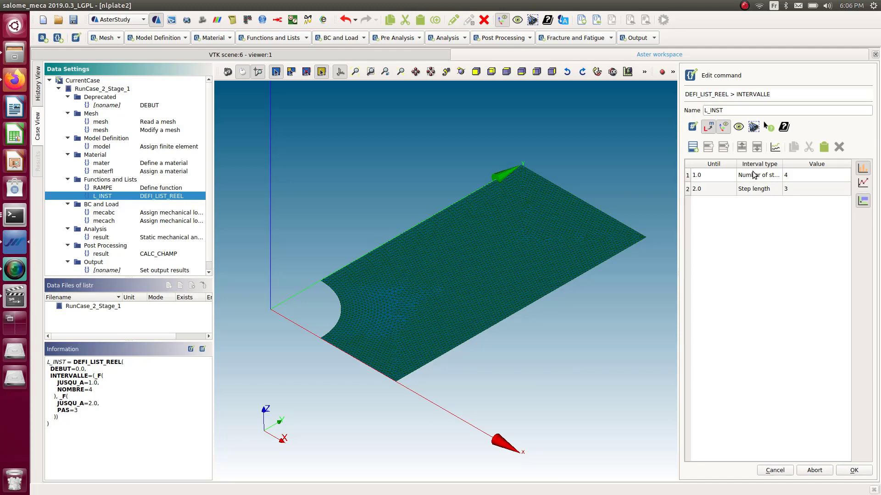
pyautogui.doubleClick(763, 191)
pyautogui.click(764, 191)
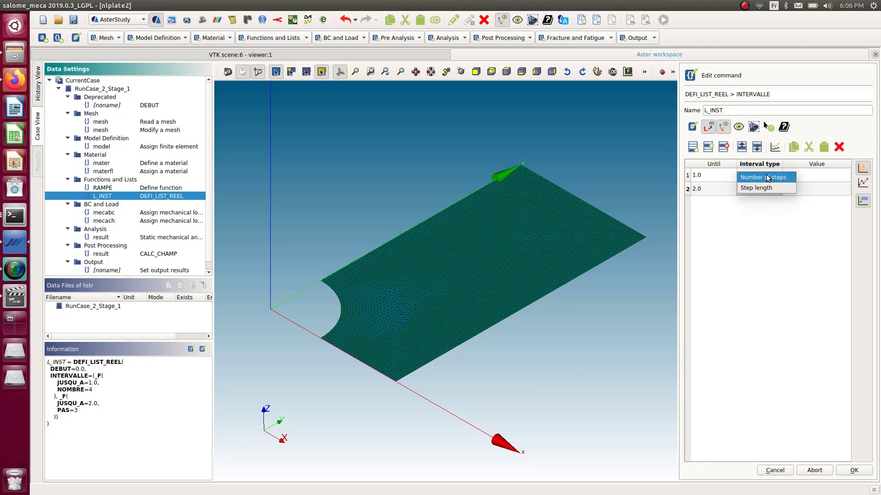
pyautogui.click(767, 178)
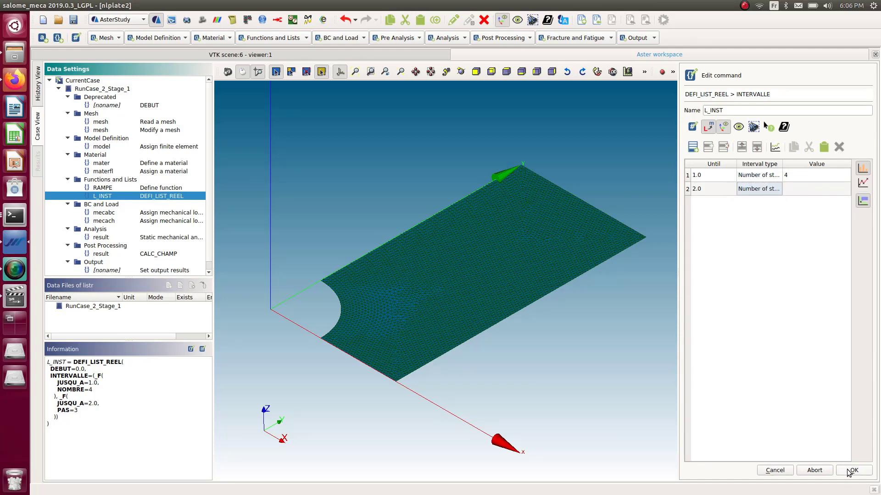
# Step: Set the second interval's number of steps to 3, validate the L_INST command and save the study
pyautogui.press('Tab')
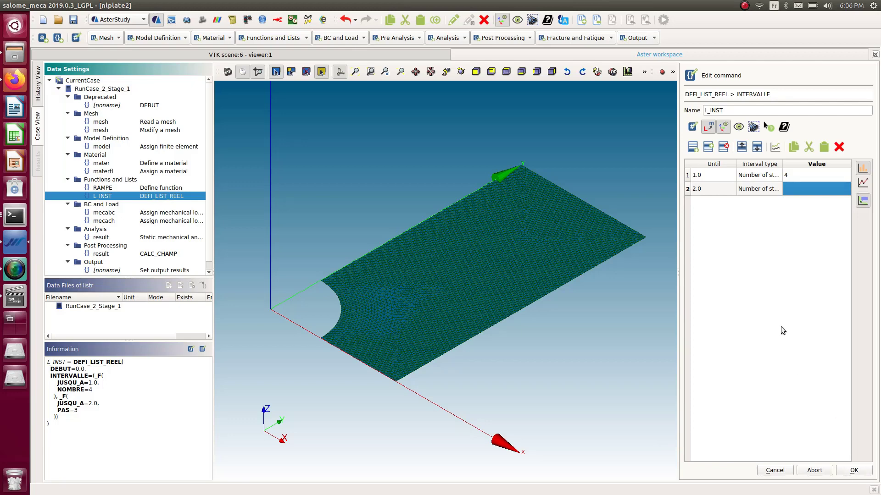
pyautogui.doubleClick(794, 189)
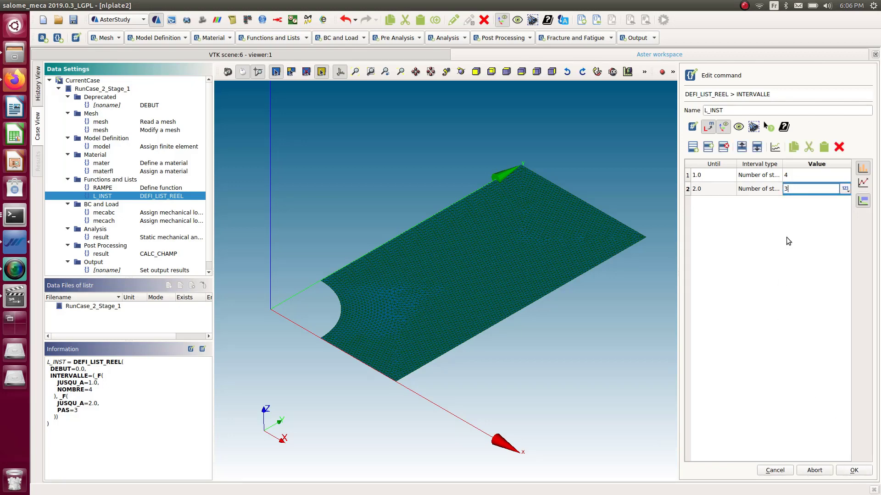
pyautogui.click(849, 471)
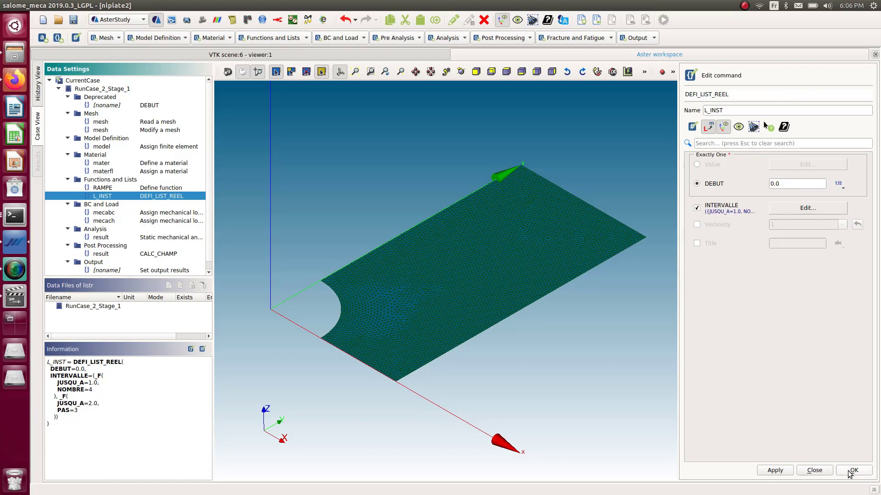
pyautogui.click(851, 471)
pyautogui.hotkey('ctrl', 's')
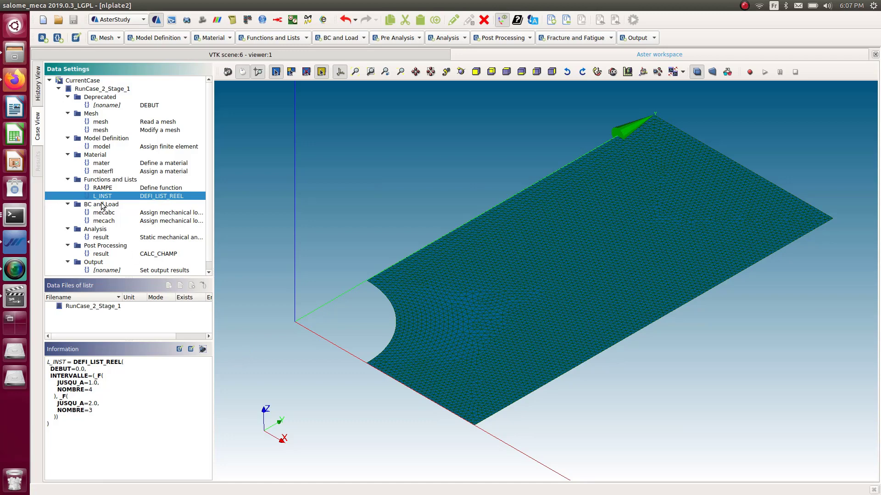
# Step: Deactivate the linear static mechanical analysis (MECA_STATIQUE) command in the stage
pyautogui.scroll(-1, 104, 208)
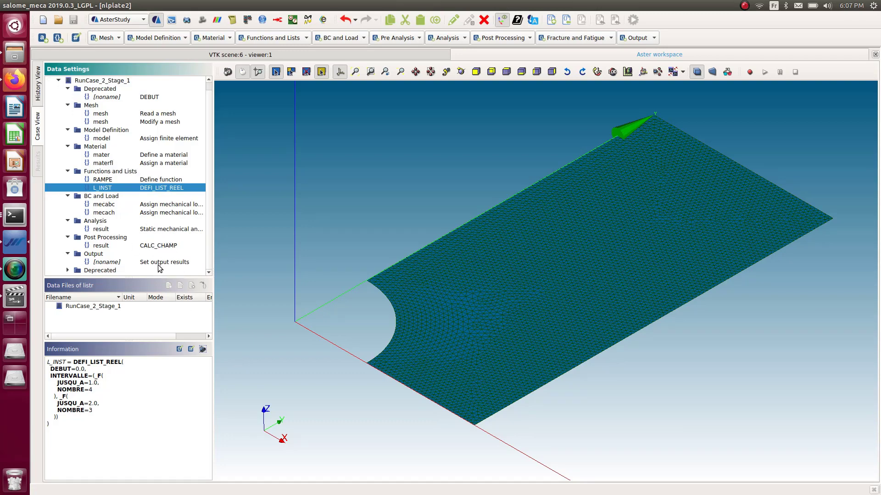
pyautogui.click(168, 231)
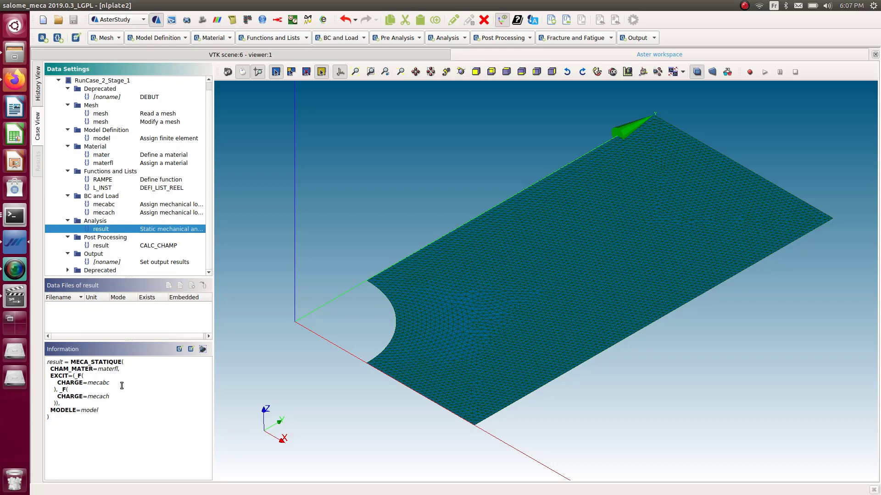
pyautogui.rightClick(163, 230)
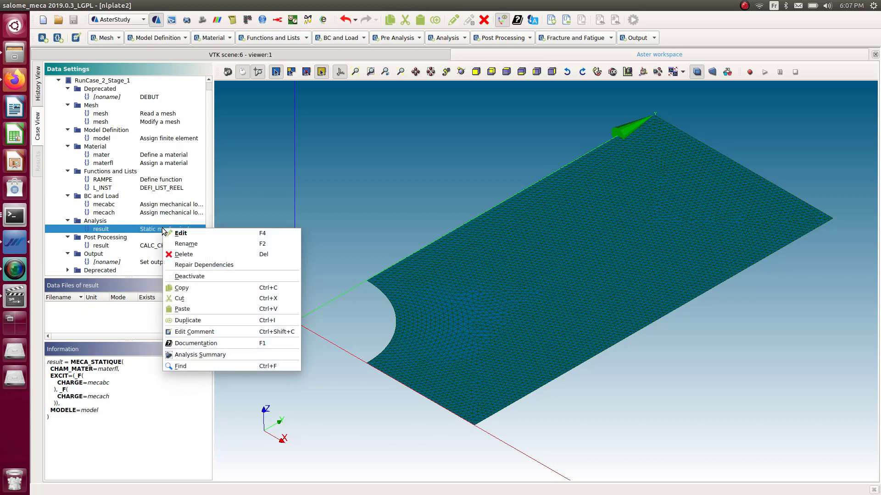
pyautogui.click(202, 277)
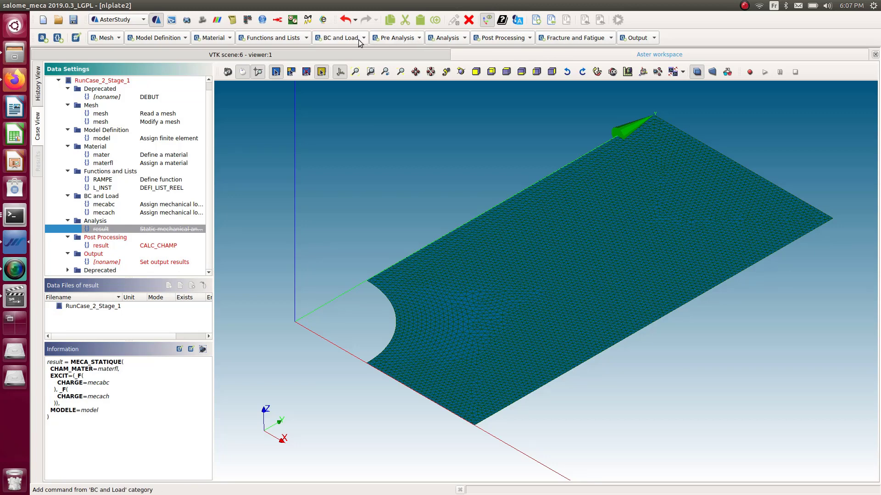
# Step: Add a STAT_NON_LINE analysis to the stage and open a first item in its Loads list for editing
pyautogui.click(447, 38)
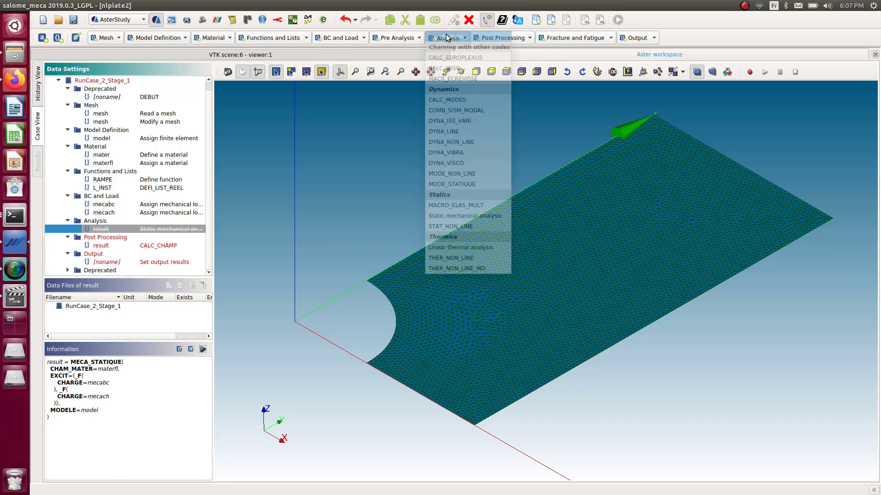
pyautogui.click(436, 227)
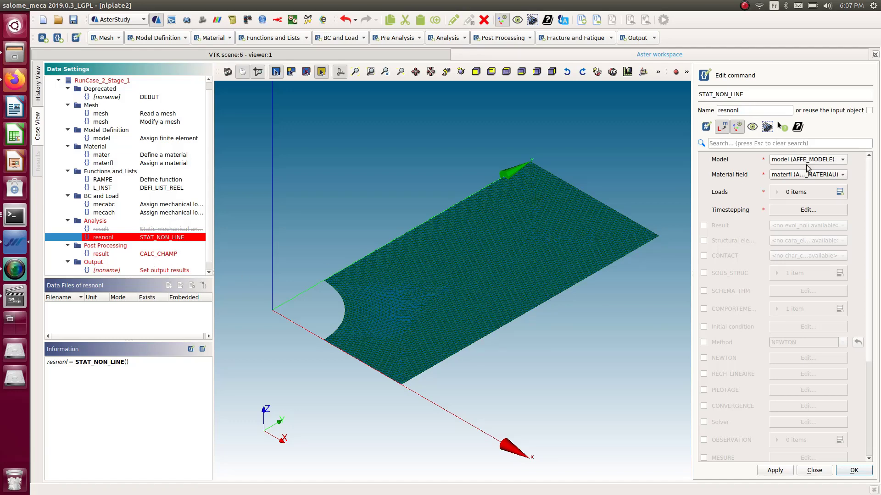
pyautogui.click(840, 194)
pyautogui.click(795, 210)
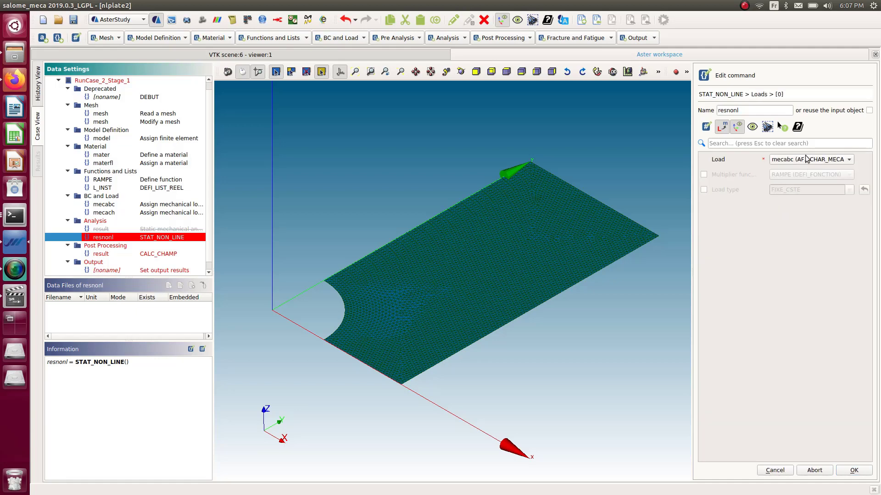
# Step: Assign mecabc as the first load of the non-linear analysis, with RAMPE as its multiplier function
pyautogui.click(810, 159)
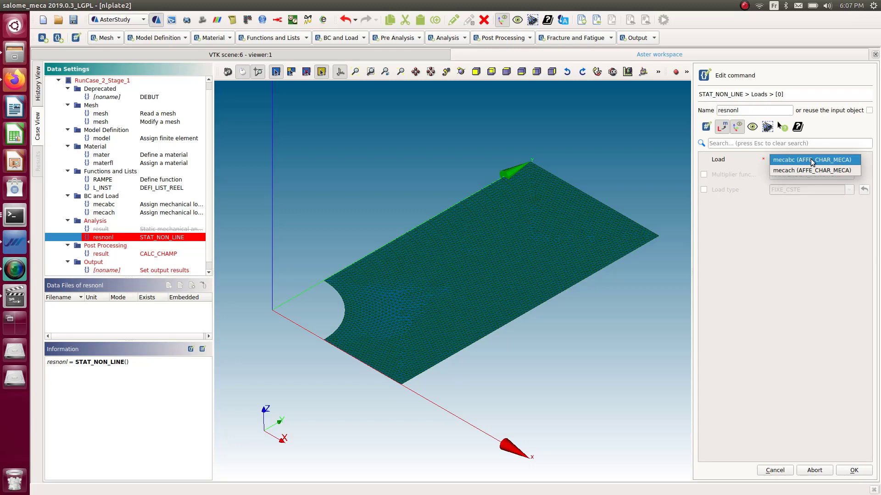
pyautogui.click(811, 159)
pyautogui.click(799, 164)
pyautogui.click(802, 160)
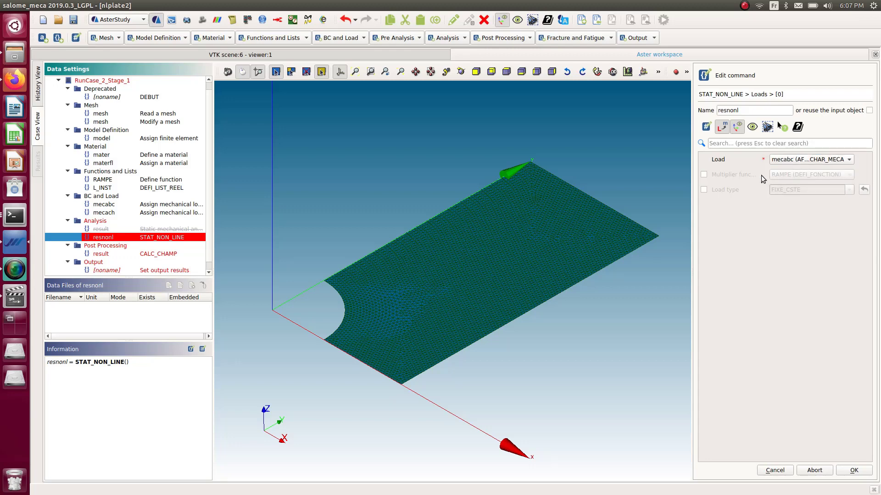
pyautogui.click(703, 175)
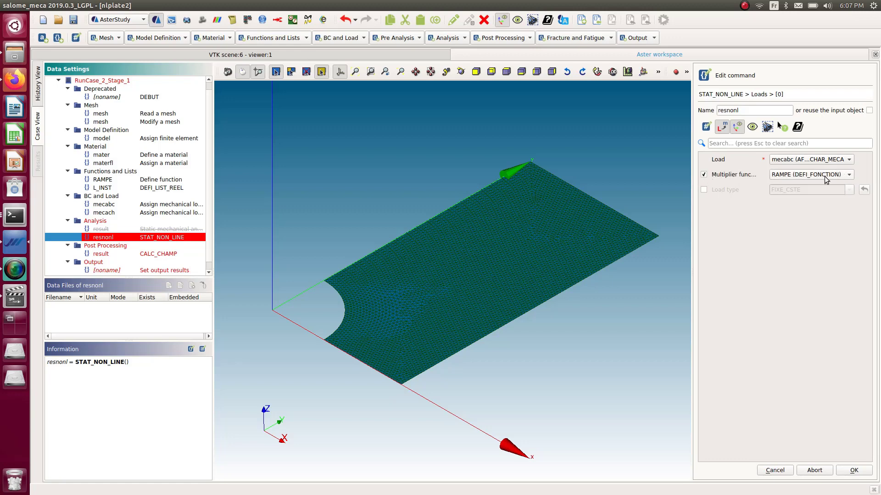
pyautogui.click(803, 176)
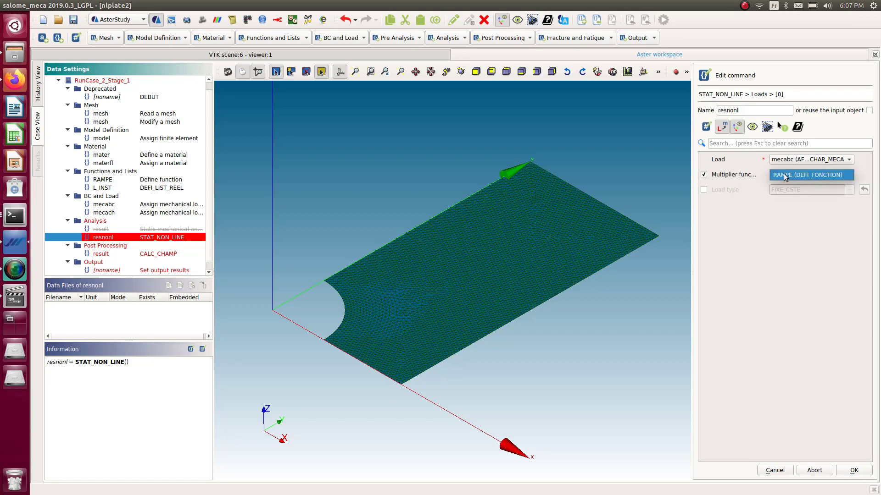
pyautogui.click(797, 175)
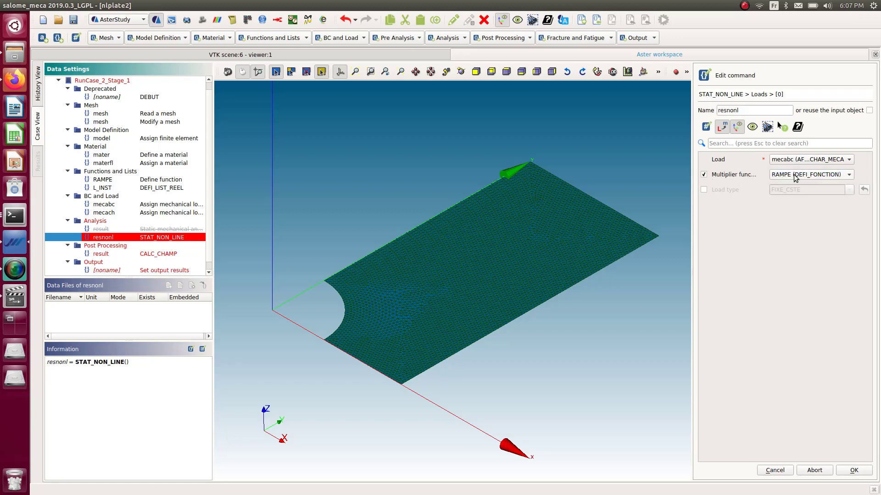
# Step: Confirm the first load and add mecach as the second load of the non-linear analysis, with RAMPE as its multiplier function
pyautogui.click(854, 471)
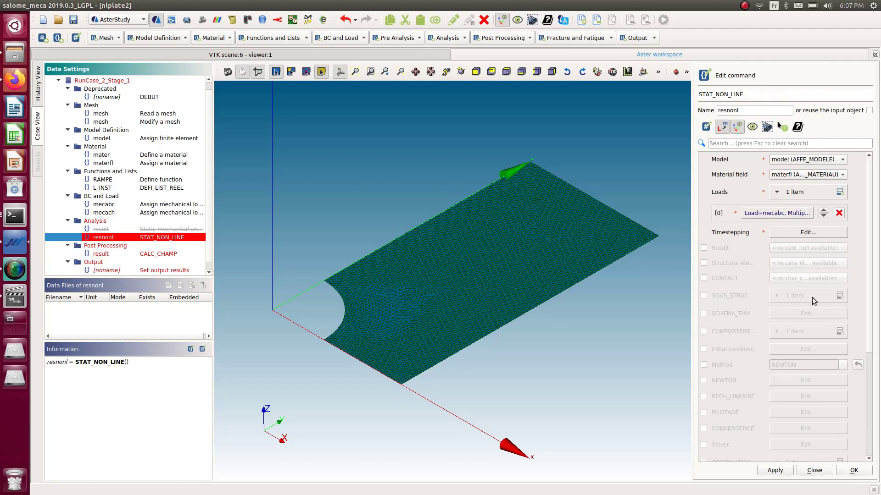
pyautogui.click(840, 192)
pyautogui.click(752, 230)
pyautogui.click(811, 162)
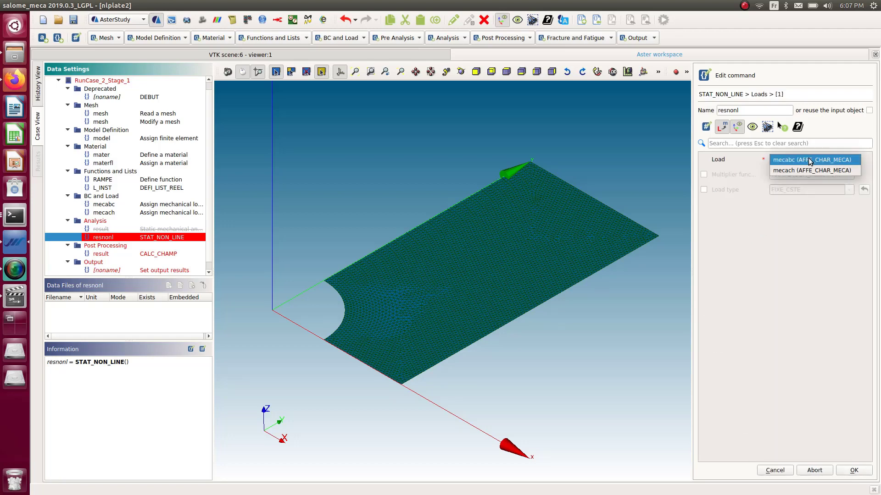
pyautogui.click(811, 169)
pyautogui.click(704, 174)
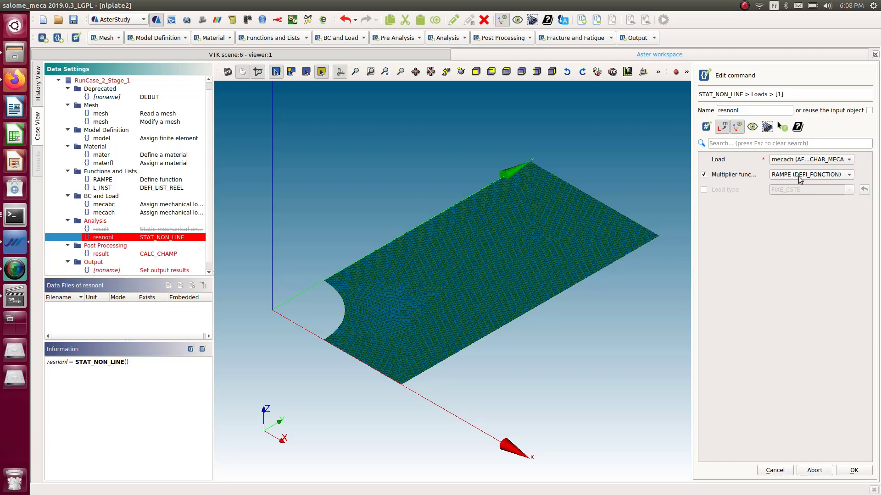
pyautogui.click(851, 471)
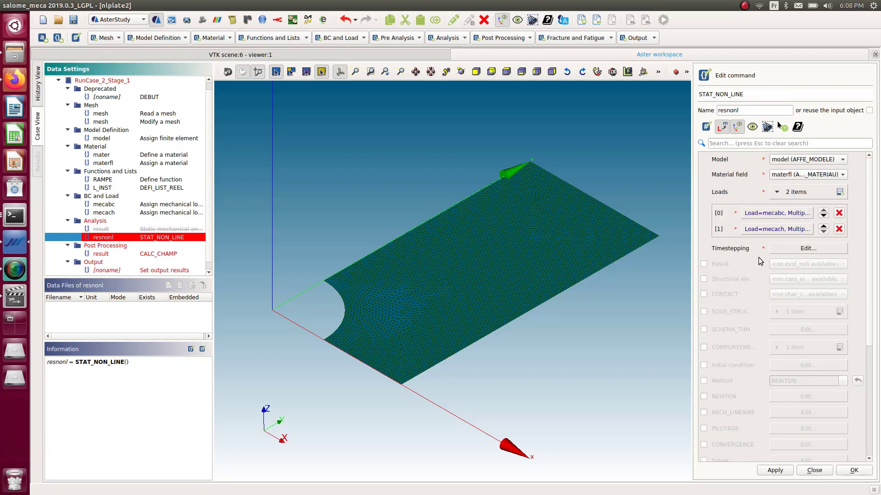
# Step: Set the time step list of the non-linear analysis to L_INST and validate the STAT_NON_LINE command
pyautogui.click(802, 252)
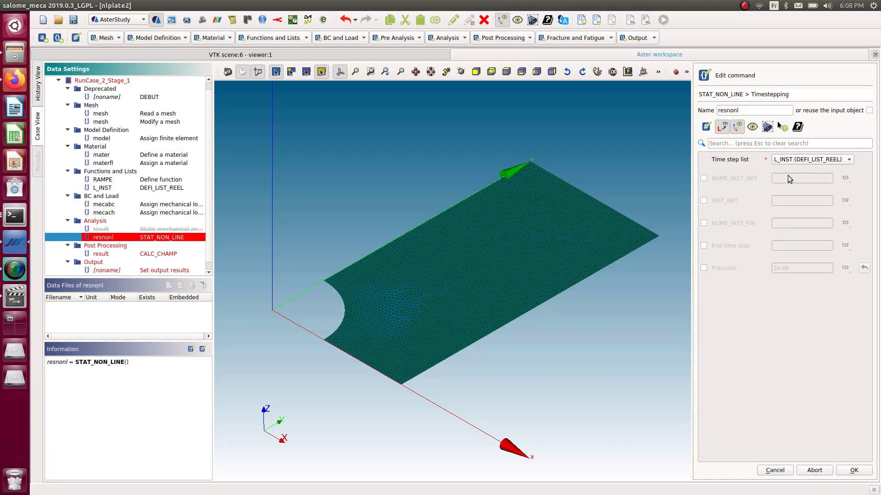
pyautogui.click(854, 470)
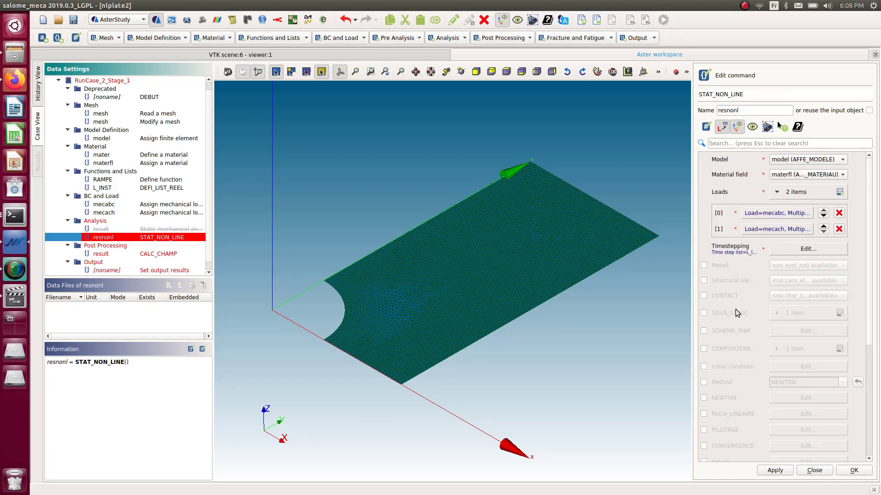
pyautogui.scroll(-7, 723, 337)
pyautogui.scroll(7, 725, 348)
pyautogui.click(853, 471)
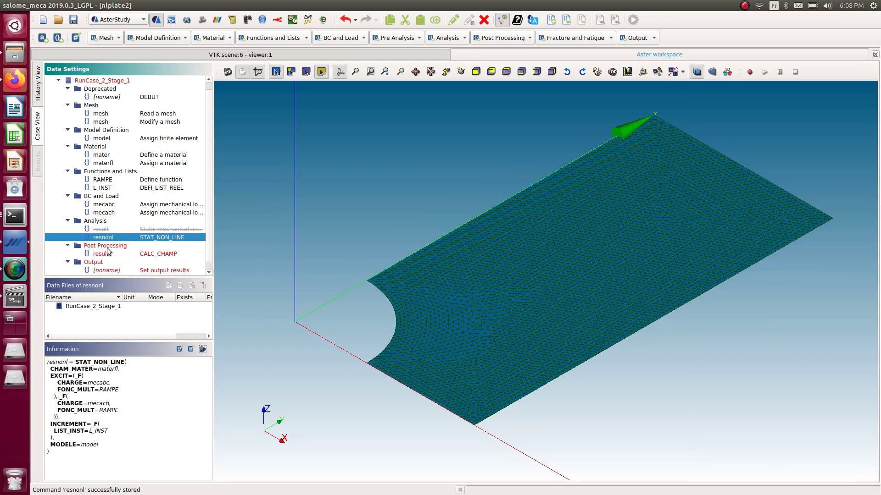
# Step: Edit the CALC_CHAMP command: turn off reuse of the input object, name it resnonl and select resnonl as its input result
pyautogui.click(115, 254)
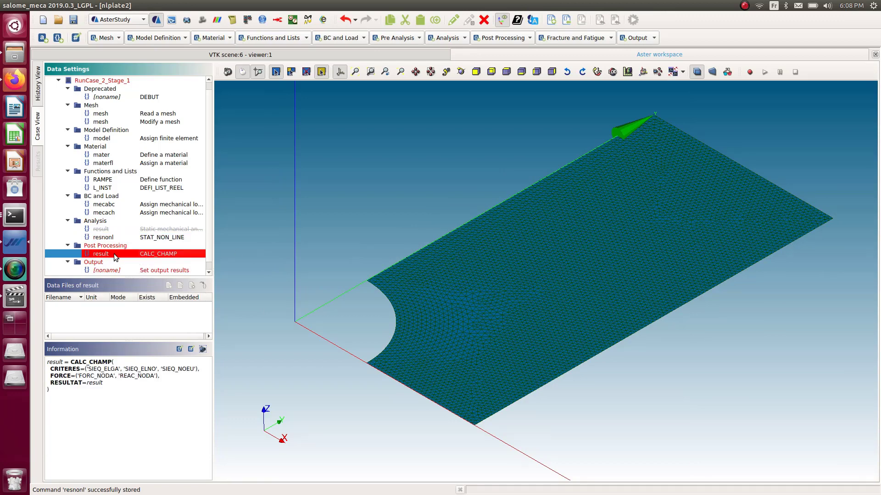
pyautogui.doubleClick(115, 256)
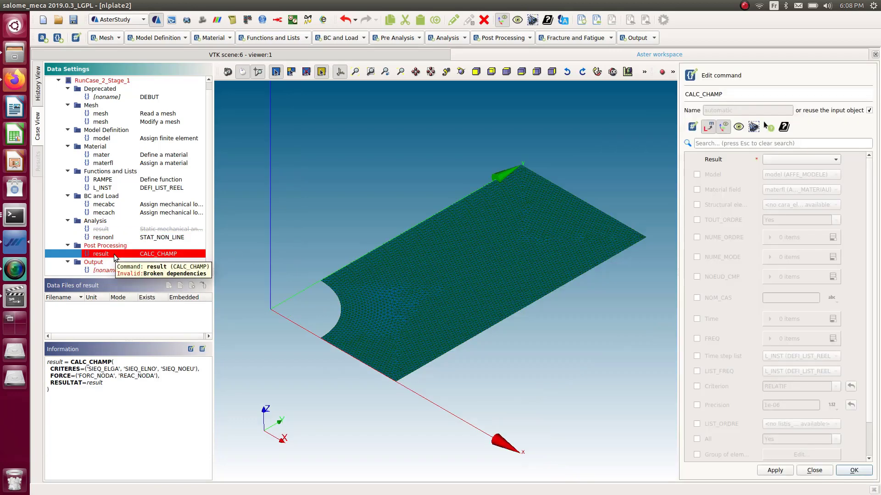
pyautogui.click(870, 111)
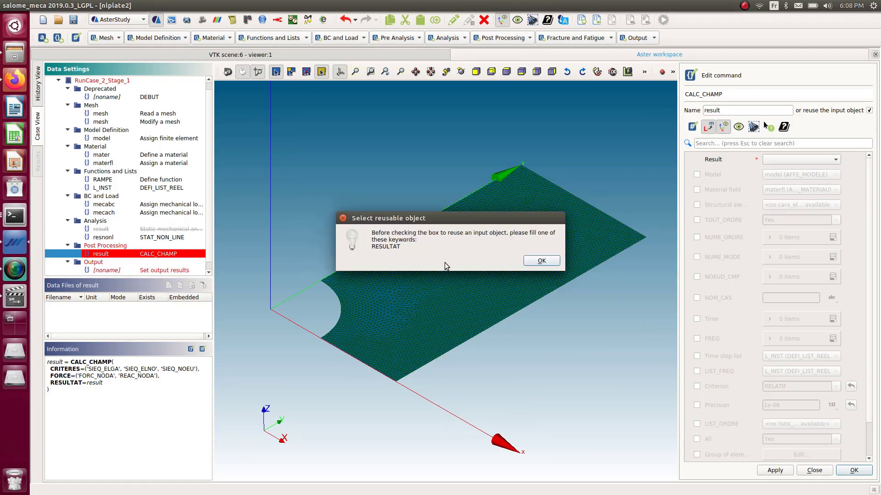
pyautogui.click(542, 261)
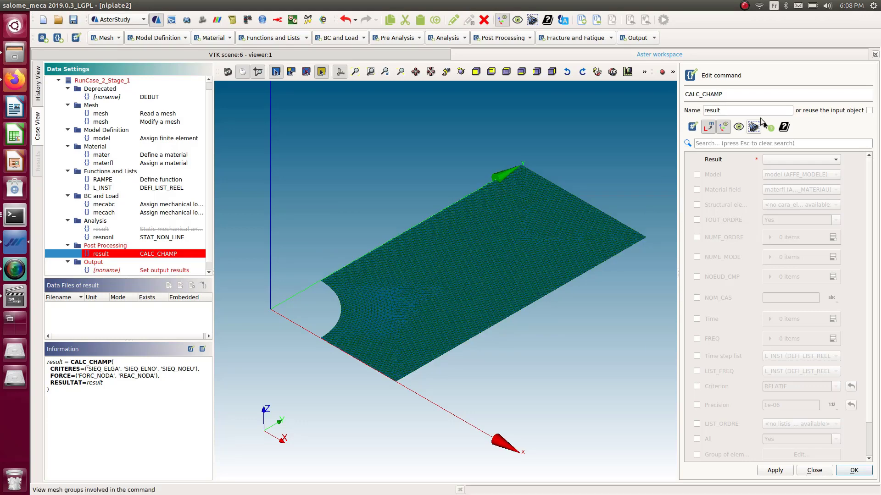
pyautogui.click(746, 112)
pyautogui.doubleClick(747, 112)
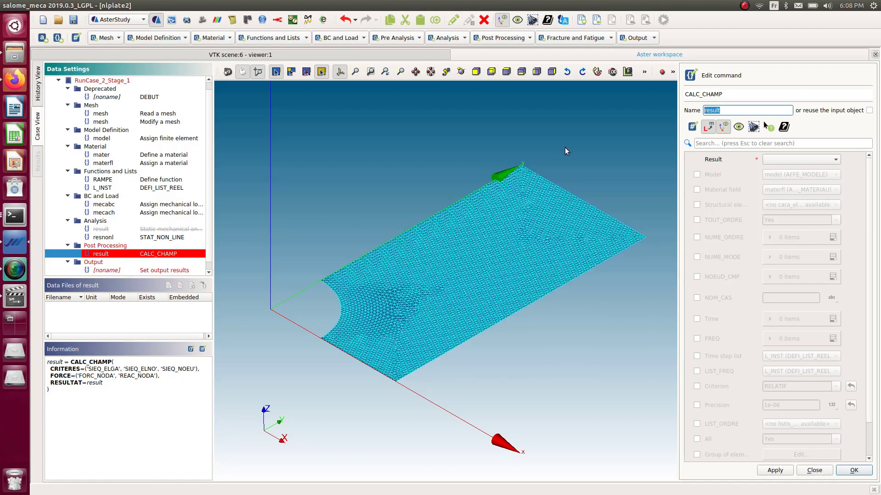
pyautogui.write('r')
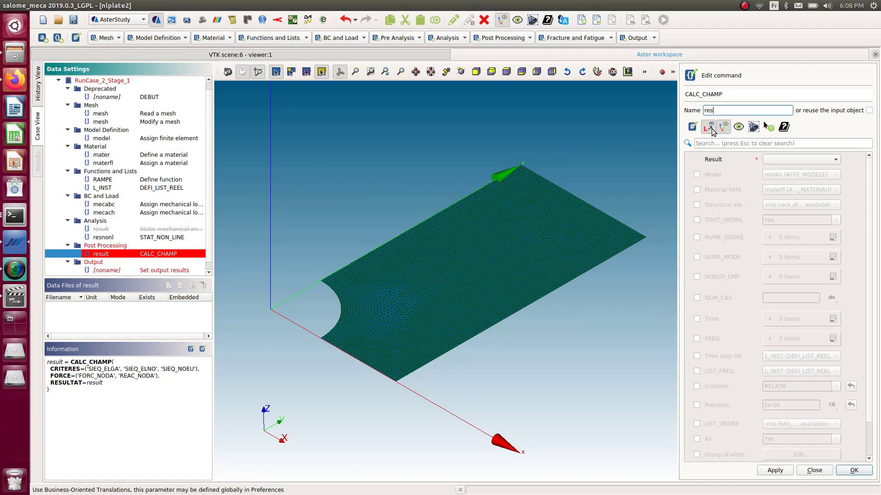
pyautogui.click(784, 160)
pyautogui.click(791, 163)
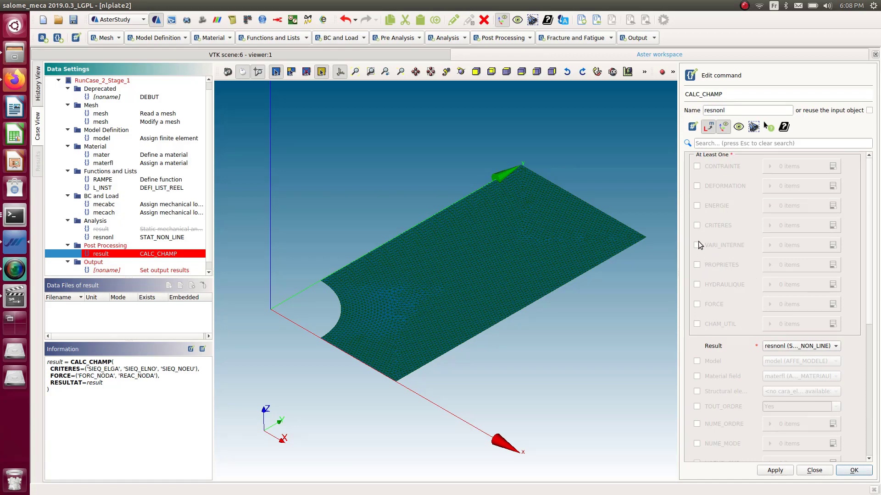
# Step: Enable the CRITERES option of CALC_CHAMP and add SIEQ_ELGA as its first item
pyautogui.click(697, 226)
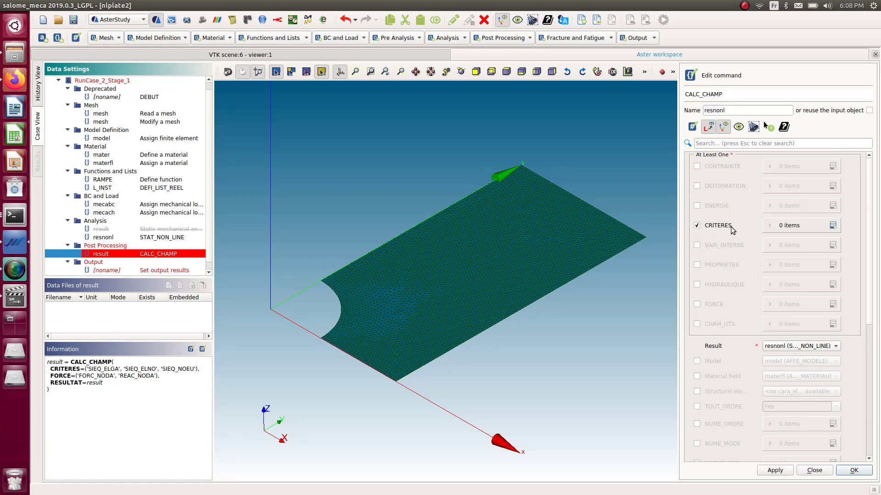
pyautogui.click(832, 225)
pyautogui.click(801, 247)
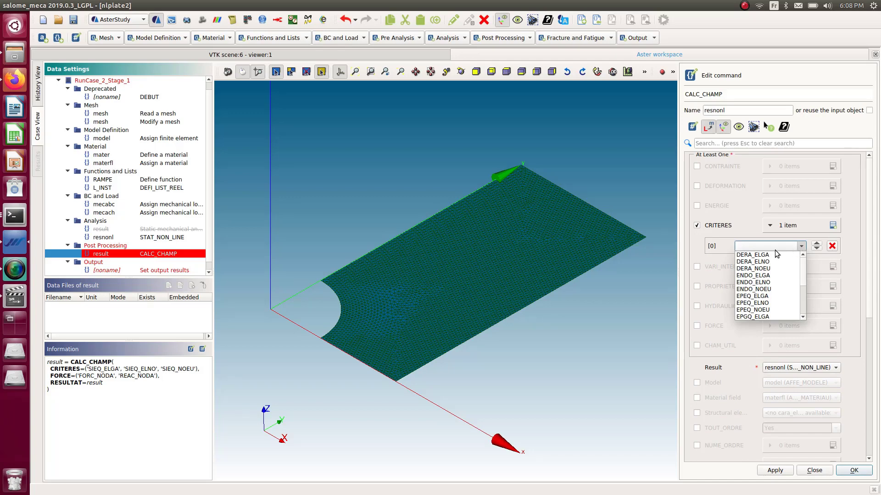
pyautogui.scroll(-5, 771, 282)
pyautogui.click(770, 301)
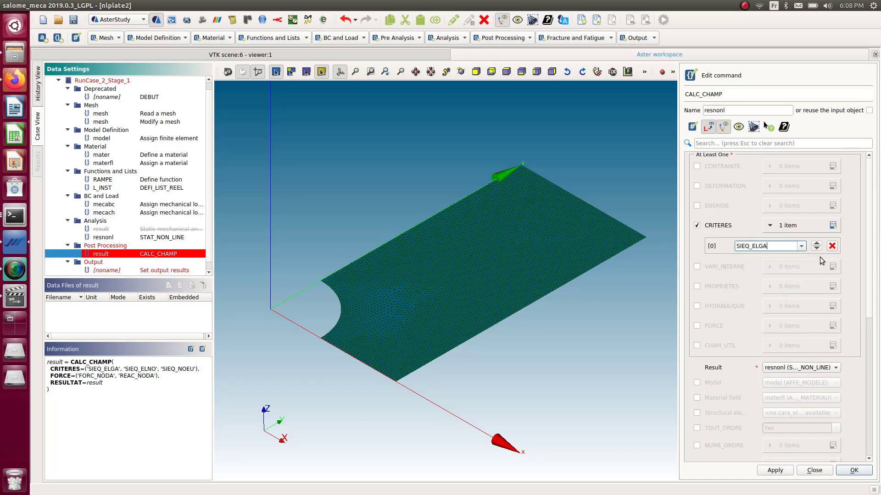
# Step: Add SIEQ_ELNO and SIEQ_NOEU as the second and third CRITERES items
pyautogui.click(832, 225)
pyautogui.click(801, 261)
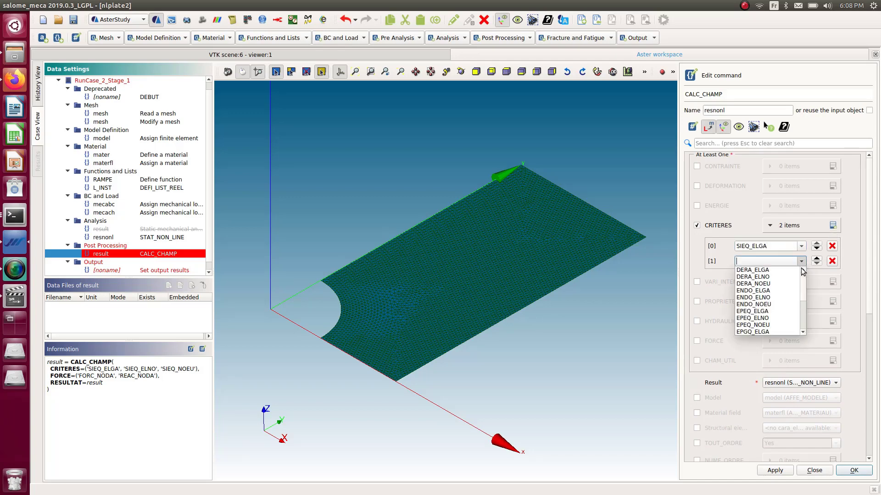
pyautogui.scroll(-3, 780, 299)
pyautogui.click(766, 325)
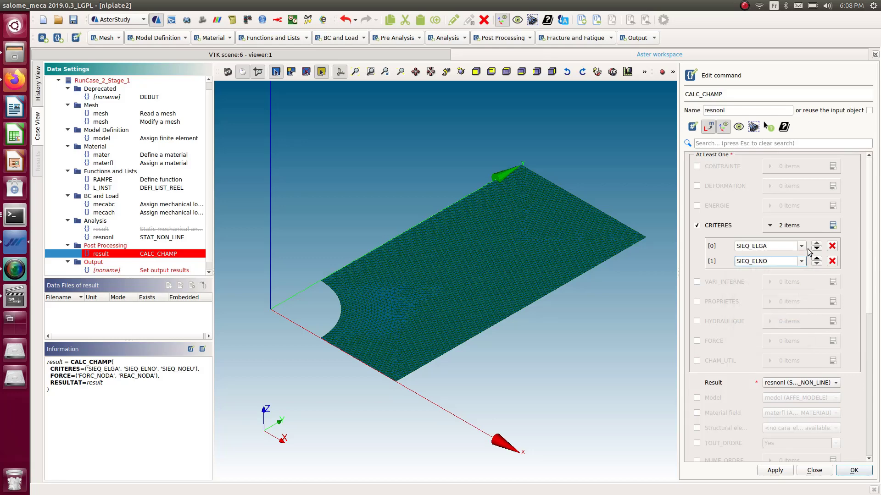
pyautogui.click(832, 225)
pyautogui.click(801, 276)
pyautogui.scroll(-5, 776, 317)
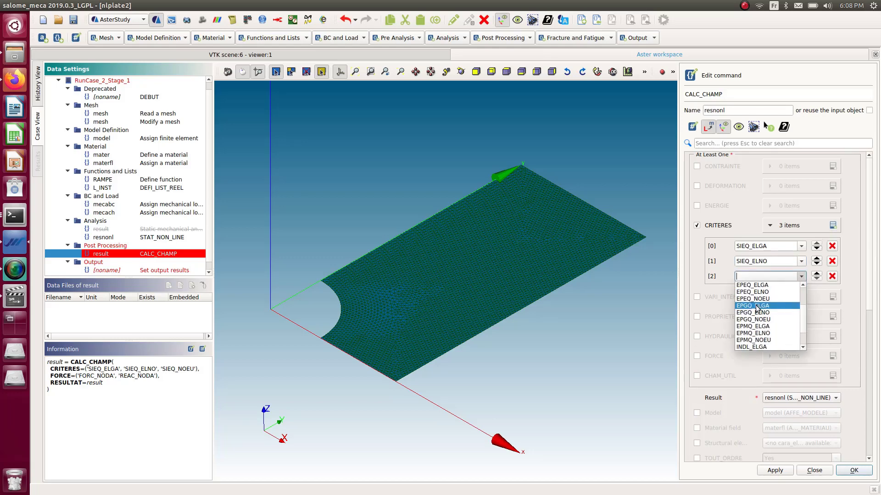
pyautogui.click(766, 350)
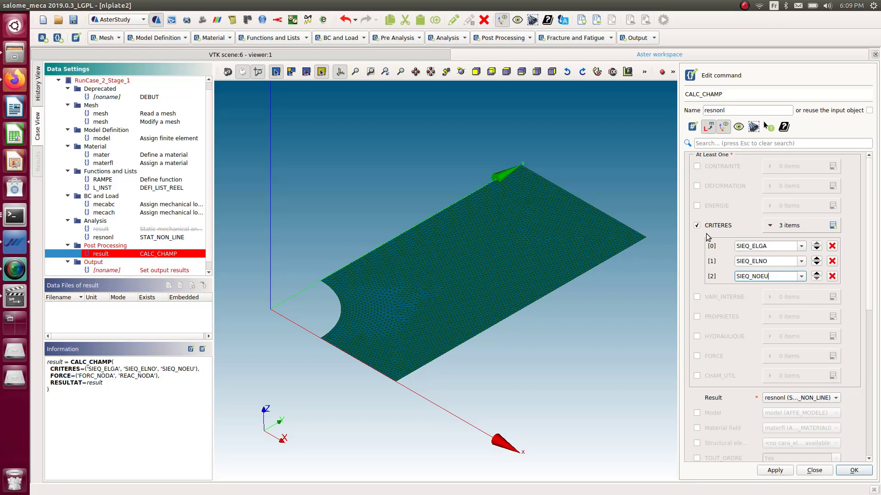
# Step: Enable the DEFORMATION option of CALC_CHAMP and add EPSI_ELGA as its first item
pyautogui.click(698, 184)
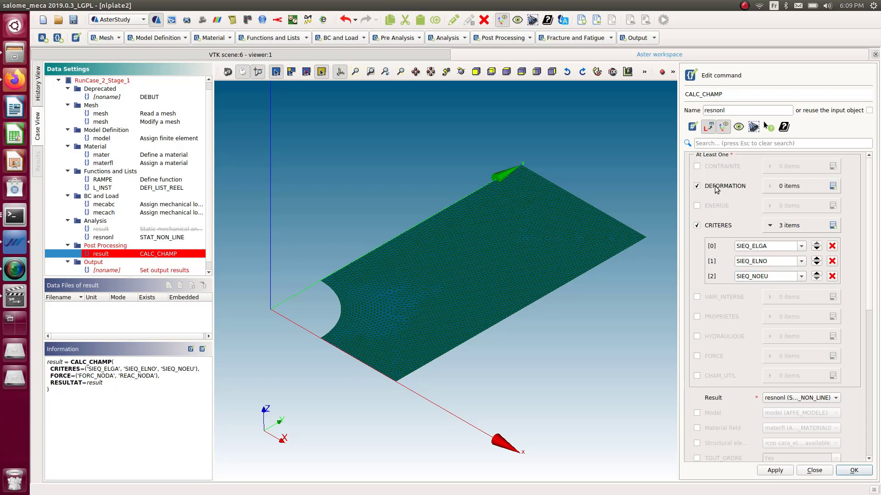
pyautogui.click(833, 186)
pyautogui.click(801, 207)
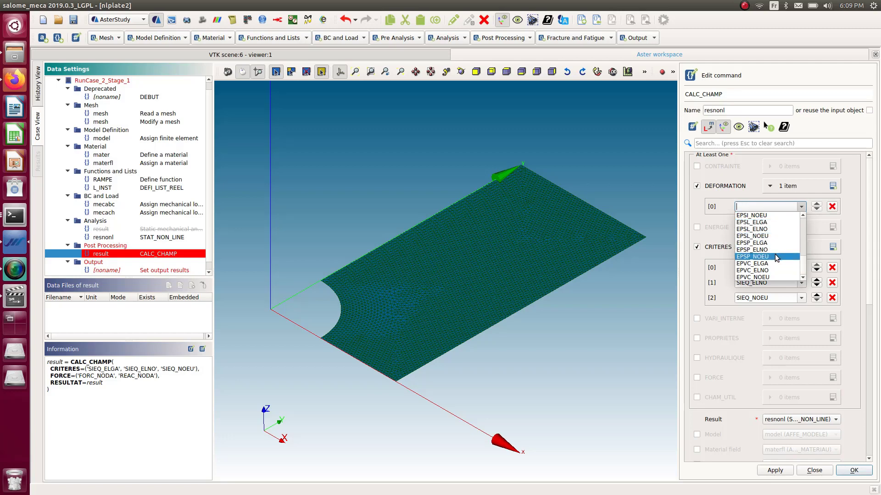
pyautogui.scroll(1, 773, 259)
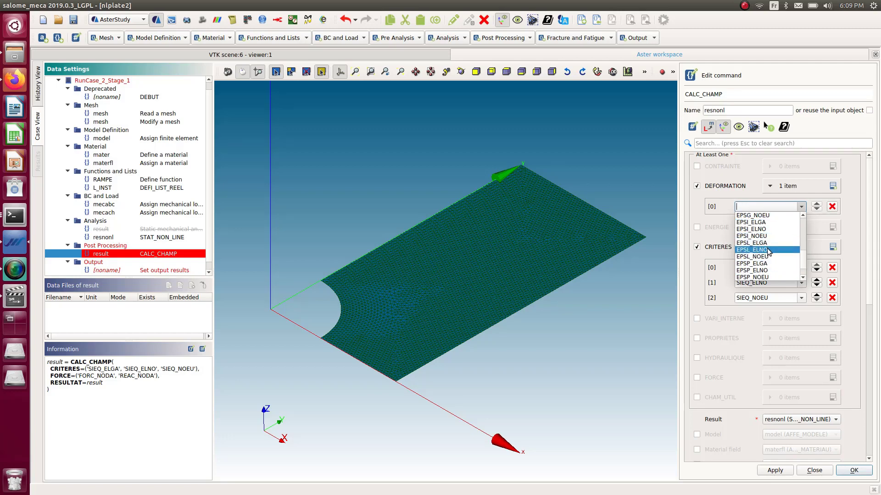
pyautogui.scroll(-1, 766, 274)
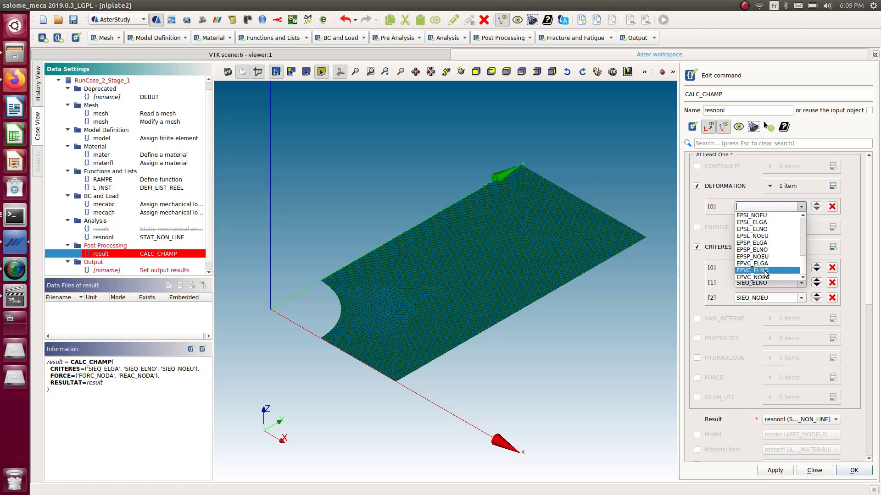
pyautogui.scroll(7, 764, 270)
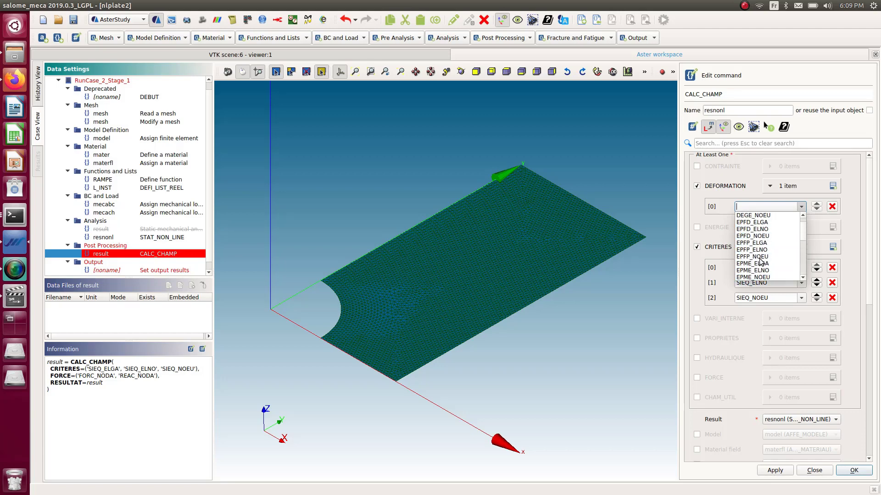
pyautogui.scroll(-6, 762, 261)
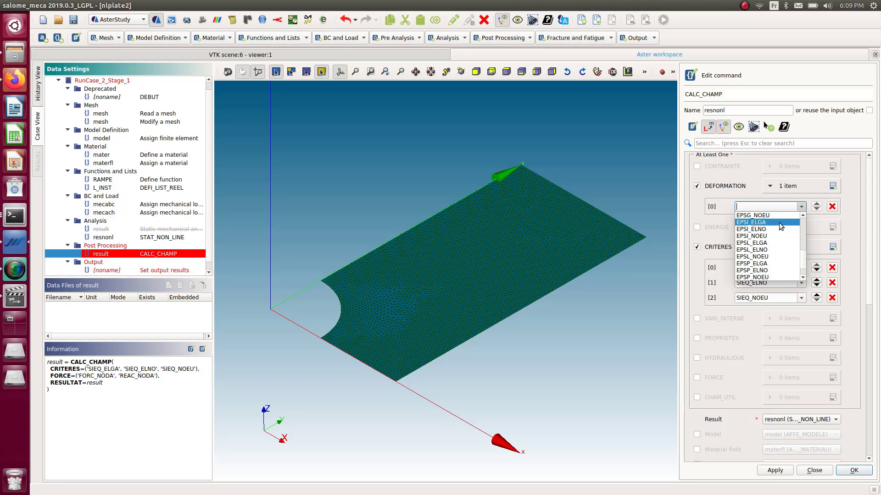
pyautogui.click(779, 222)
# Step: Add EPSI_ELNO and EPSI_NOEU as further DEFORMATION items and validate the CALC_CHAMP command
pyautogui.click(832, 186)
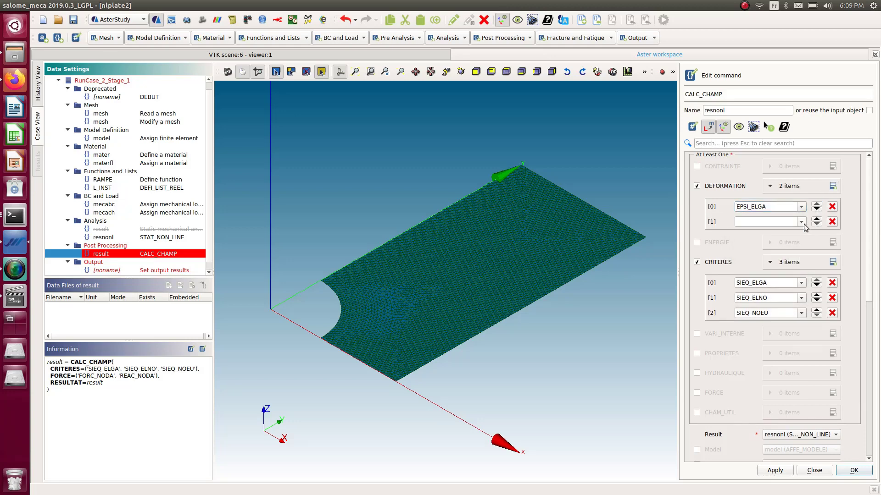
pyautogui.click(801, 222)
pyautogui.scroll(-5, 768, 263)
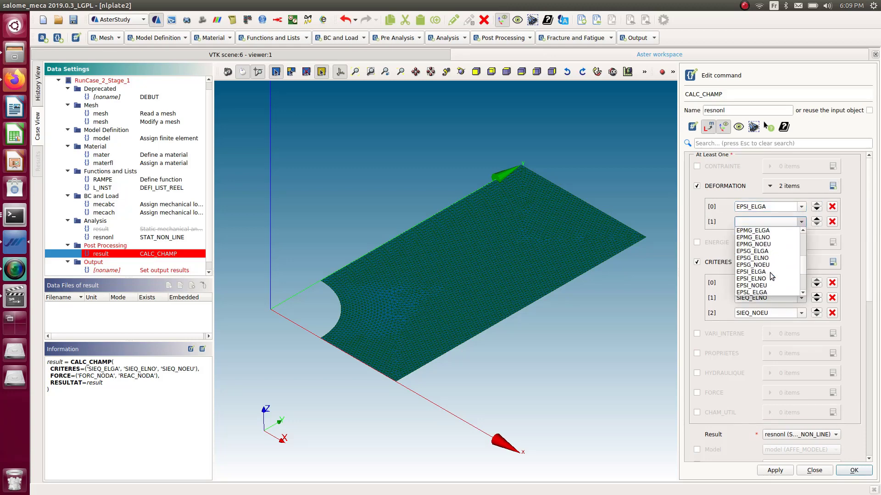
pyautogui.scroll(-2, 770, 274)
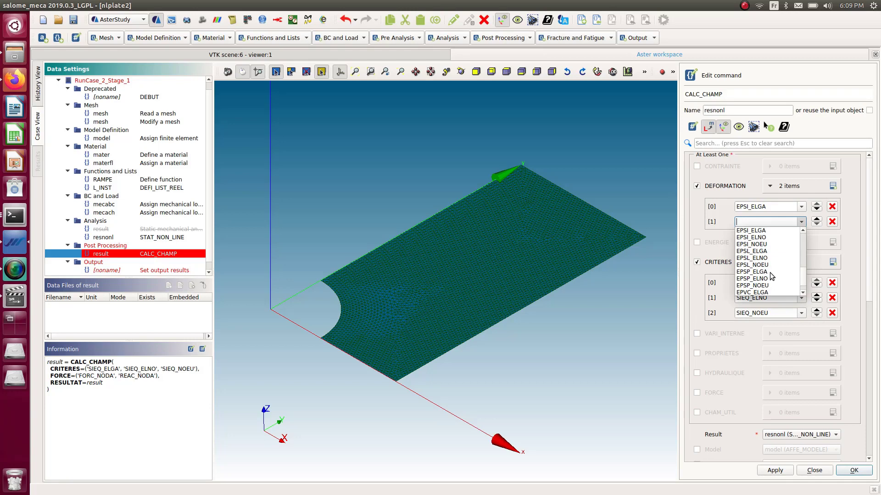
pyautogui.click(769, 237)
pyautogui.click(832, 186)
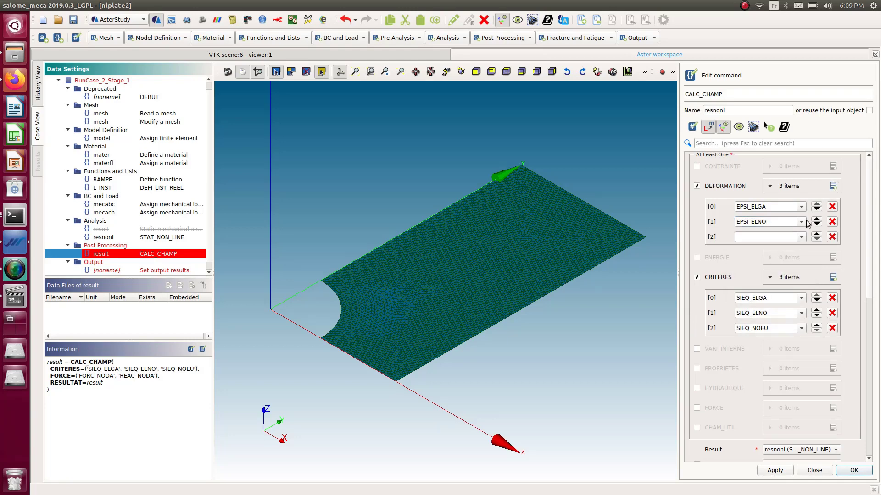
pyautogui.click(801, 237)
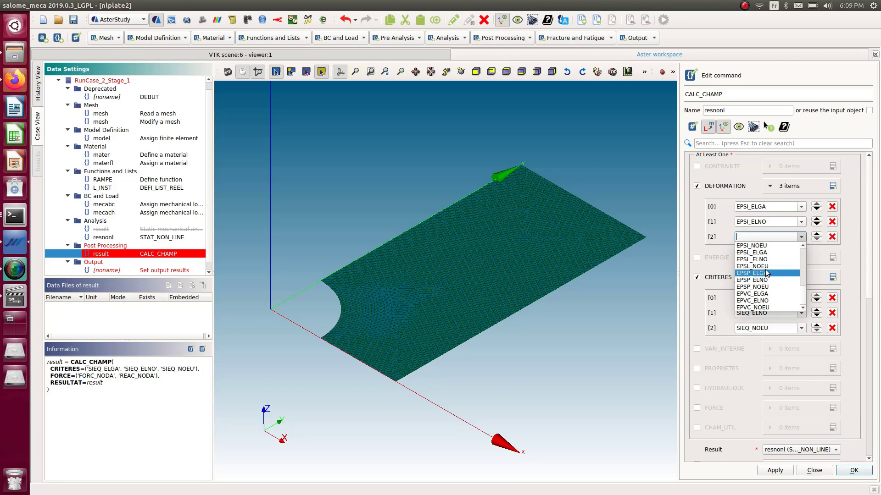
pyautogui.scroll(1, 767, 273)
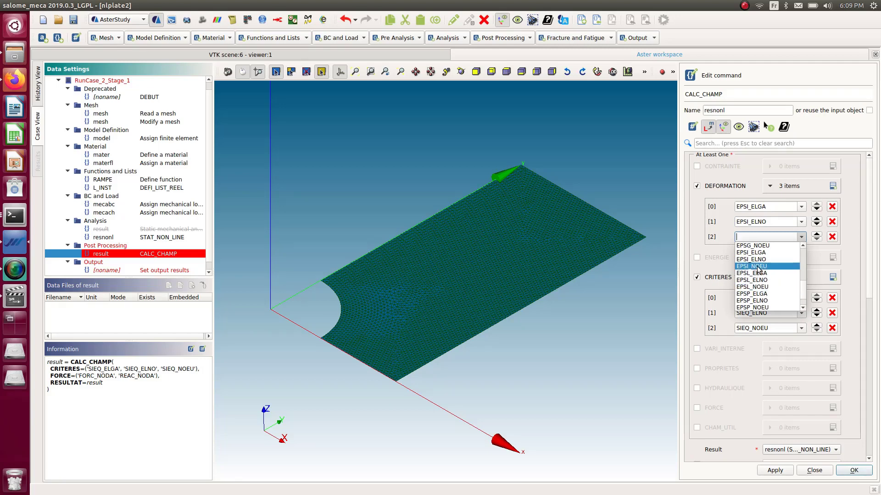
pyautogui.click(757, 266)
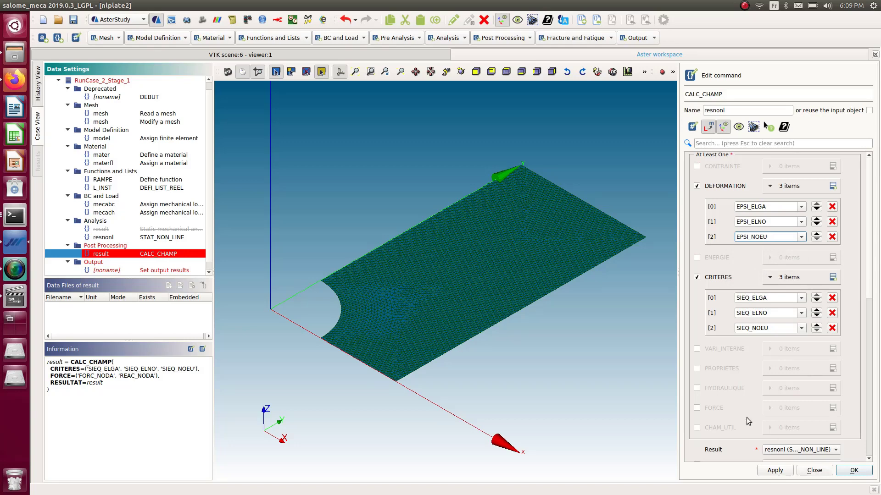
pyautogui.click(856, 472)
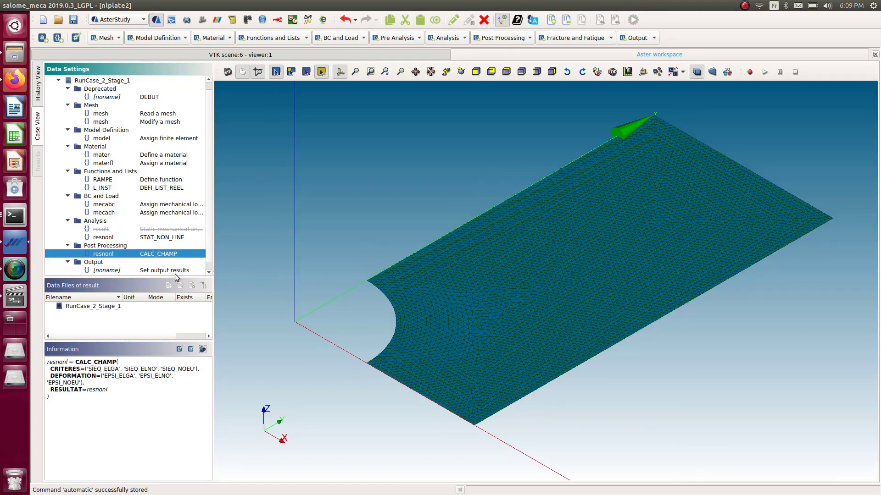
# Step: Review the result item in the output results command, validate the command and save the study
pyautogui.click(174, 271)
pyautogui.doubleClick(175, 270)
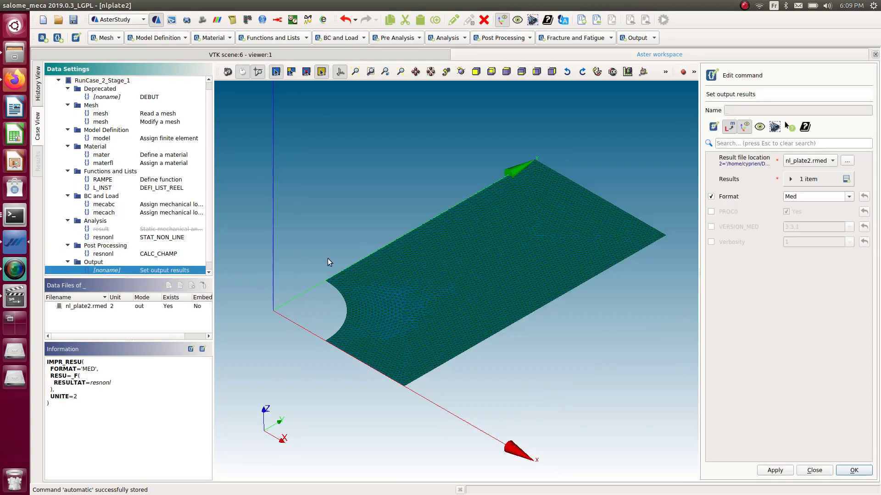
pyautogui.click(790, 180)
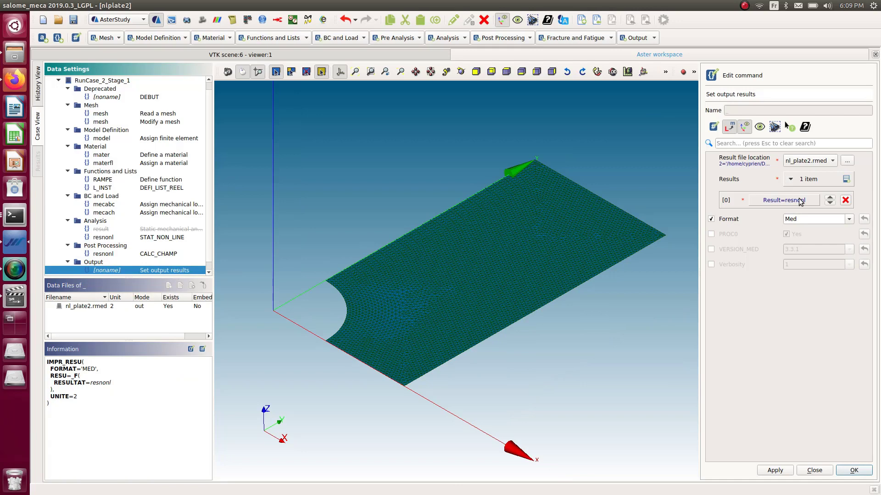
pyautogui.click(853, 471)
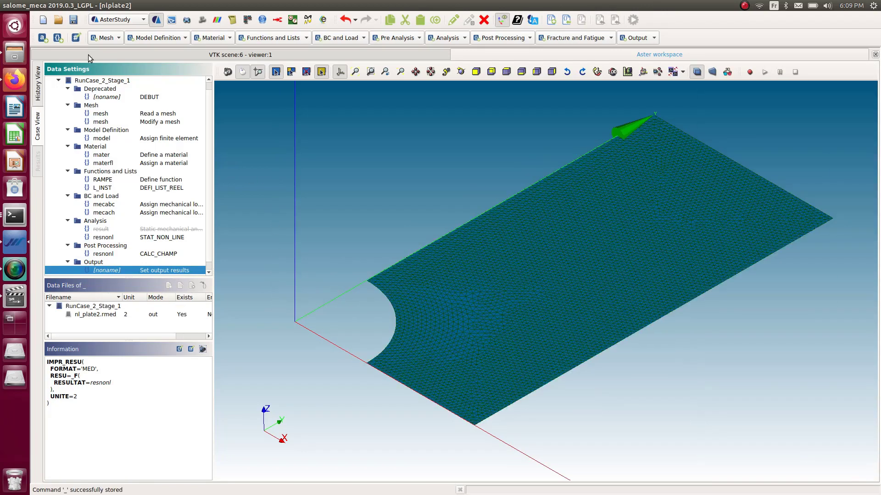
pyautogui.click(73, 20)
# Step: Delete the deactivated static mechanical analysis command from the Analysis group and save the study
pyautogui.click(156, 229)
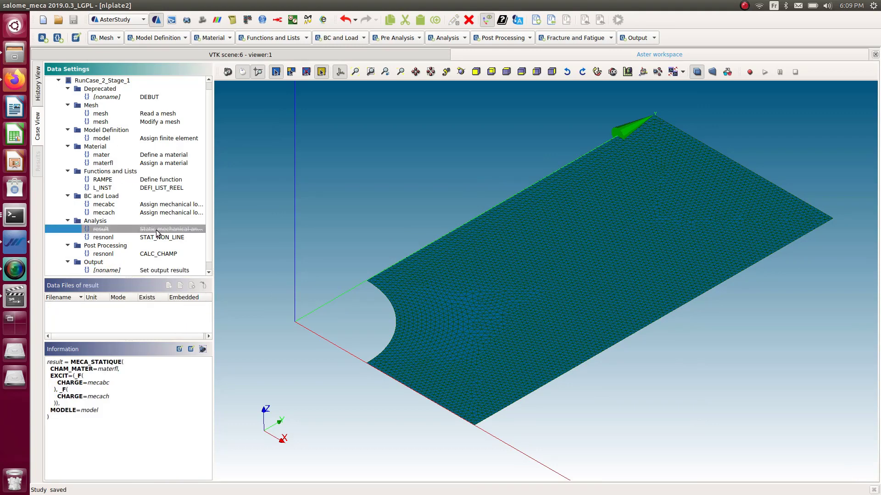
pyautogui.rightClick(156, 229)
pyautogui.press('Escape')
pyautogui.press('Delete')
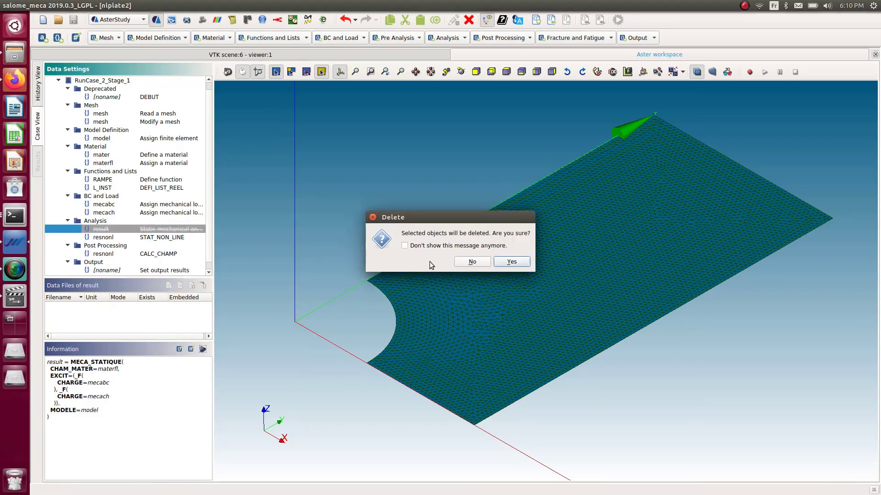
pyautogui.click(514, 263)
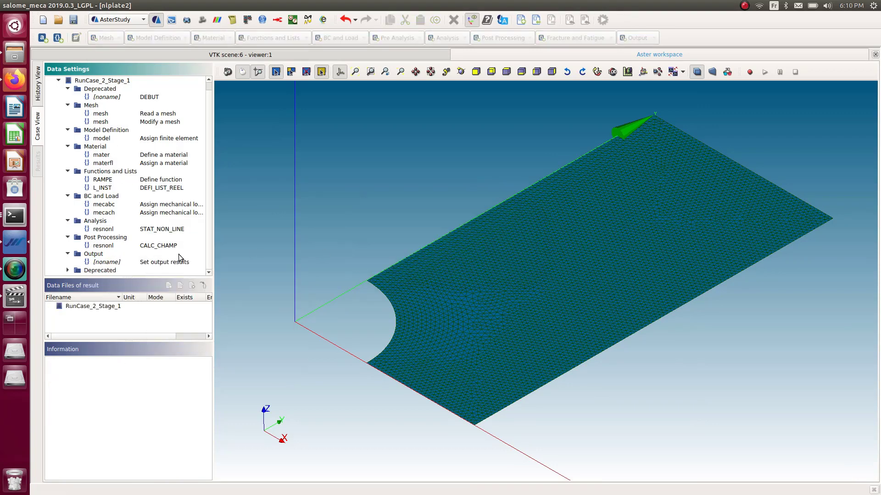
pyautogui.click(73, 19)
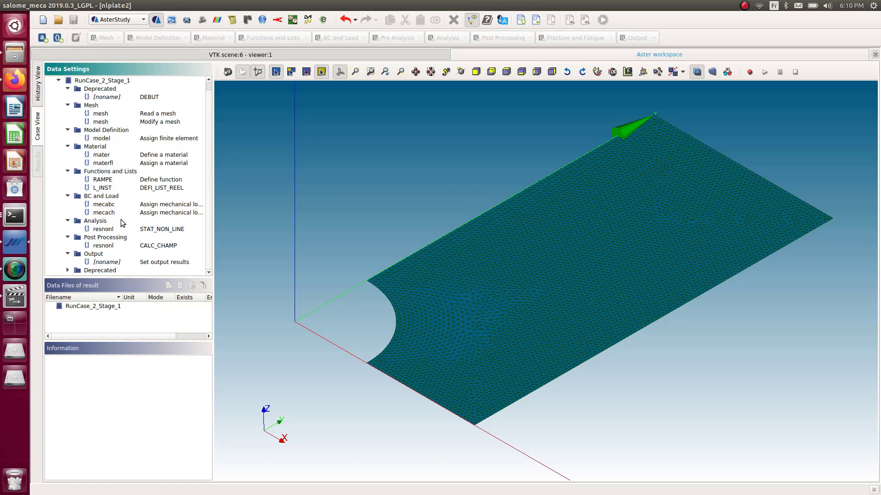
# Step: Run stage RunCase_2_Stage_1 of the current case as RunCase_2 and look through its output messages
pyautogui.rightClick(141, 236)
pyautogui.click(39, 85)
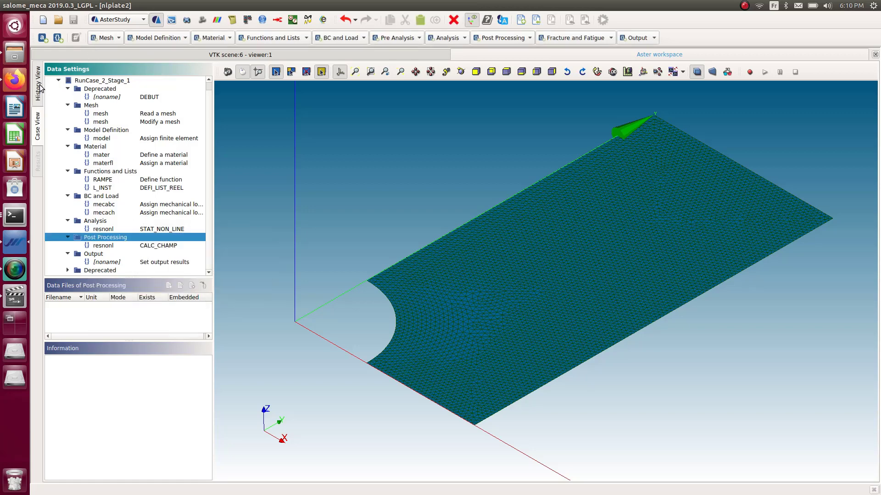
pyautogui.click(40, 85)
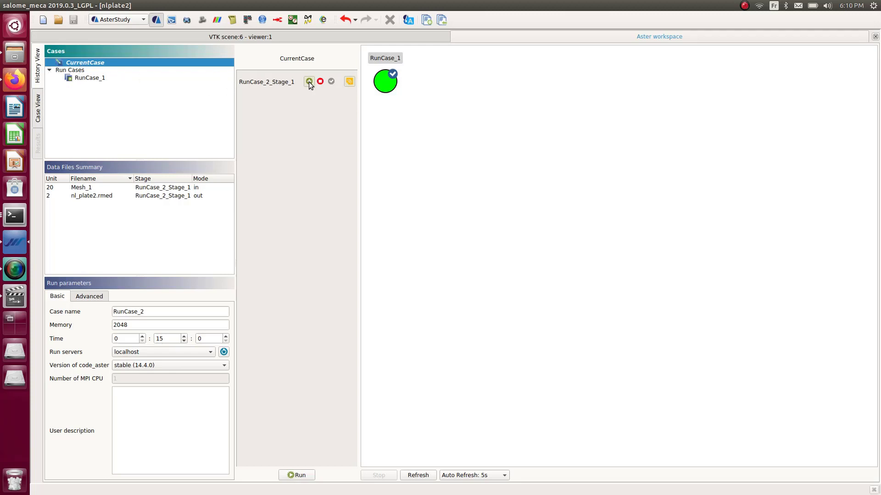
pyautogui.click(298, 476)
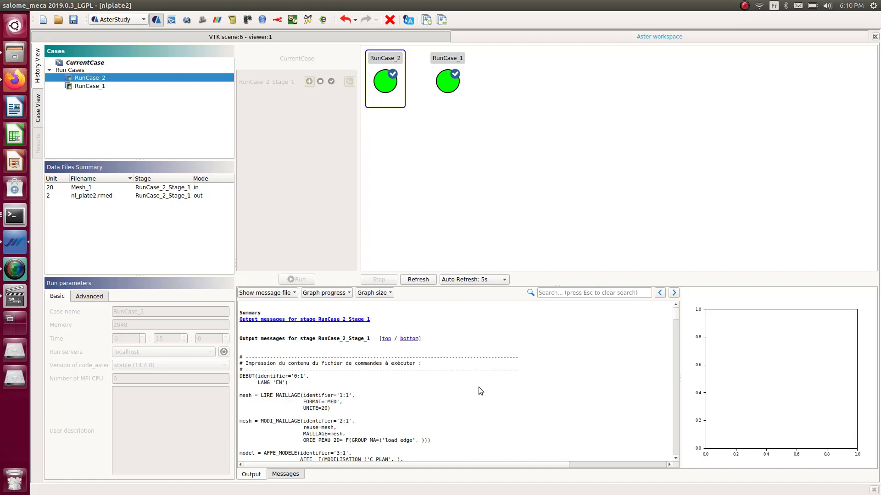
pyautogui.scroll(-10, 478, 387)
pyautogui.scroll(-15, 554, 377)
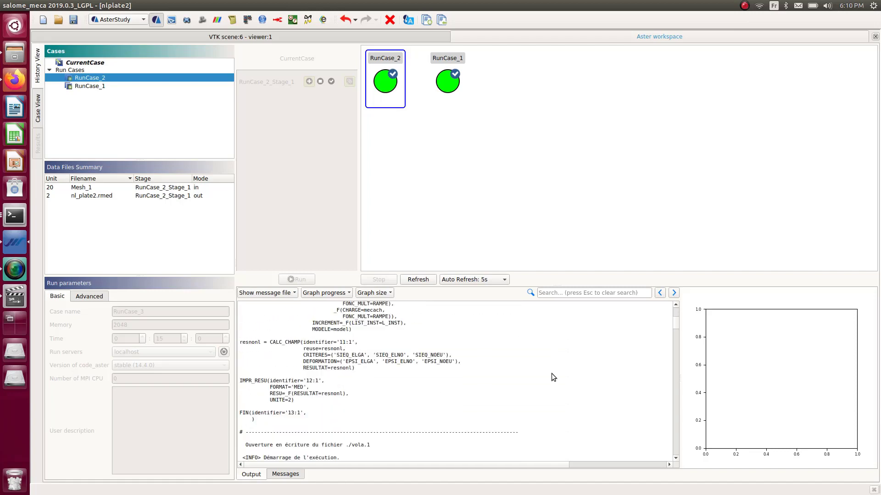
pyautogui.scroll(10, 553, 375)
pyautogui.scroll(10, 552, 375)
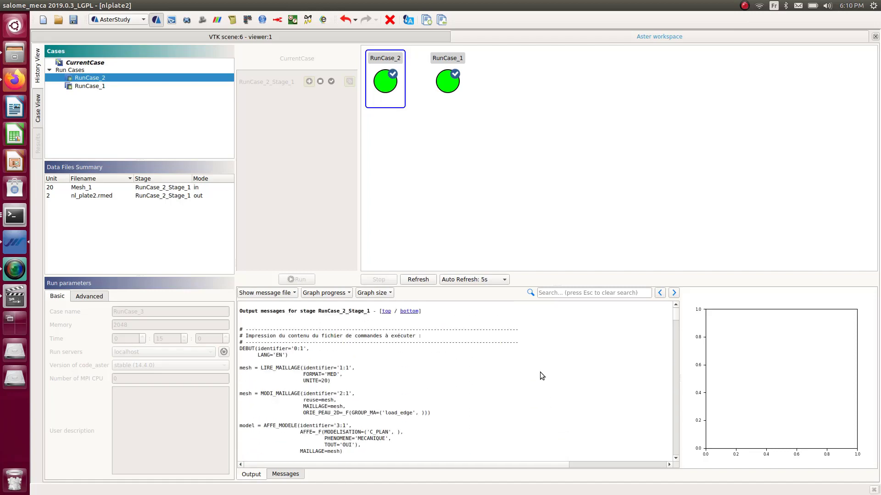
# Step: Open the output file nl_plate2.rmed of RunCase_2 for post-processing
pyautogui.click(90, 198)
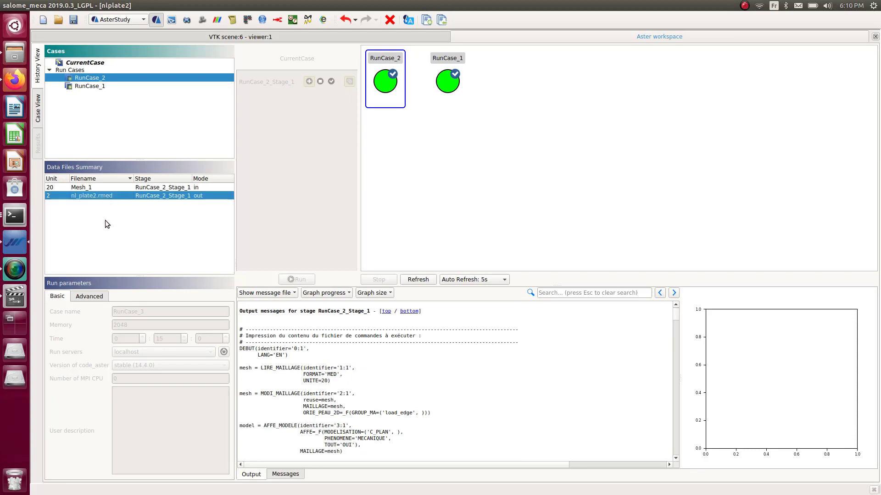
pyautogui.rightClick(104, 194)
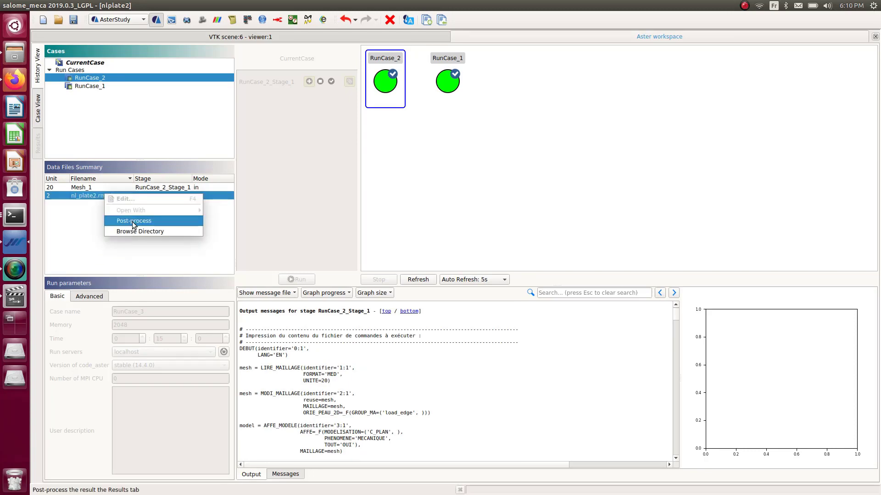
pyautogui.click(132, 221)
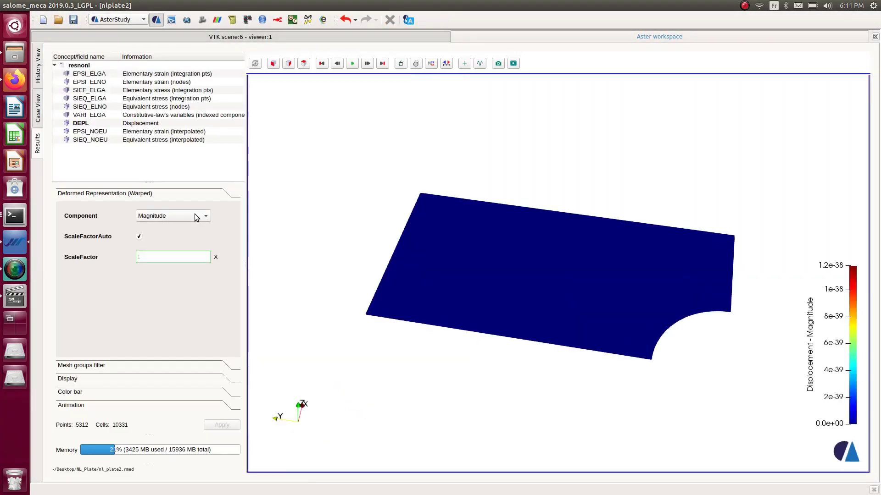
# Step: Play the DEPL magnitude field over time and advance it to time 2
pyautogui.moveTo(514, 296); pyautogui.dragTo(443, 310)
pyautogui.scroll(2, 445, 314)
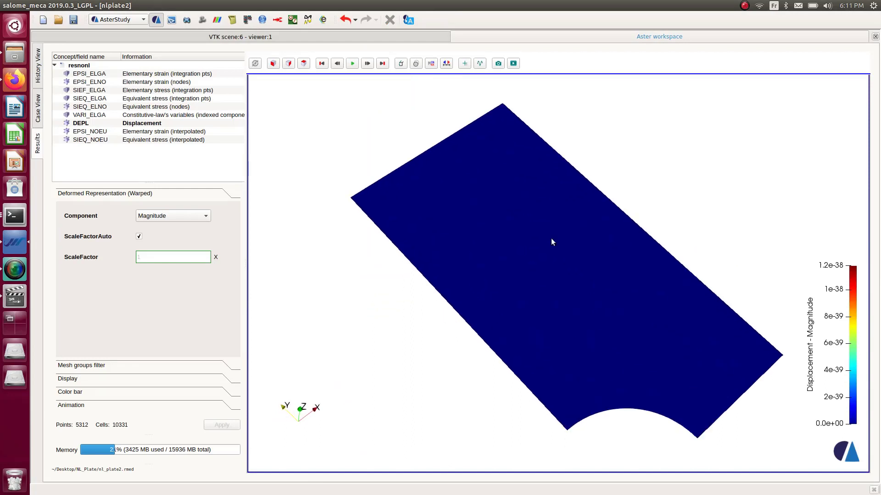
pyautogui.click(354, 64)
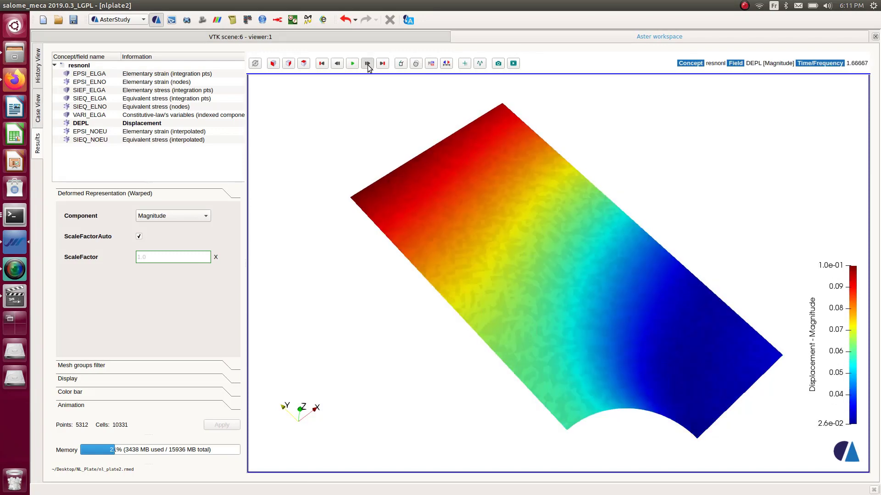
pyautogui.click(368, 64)
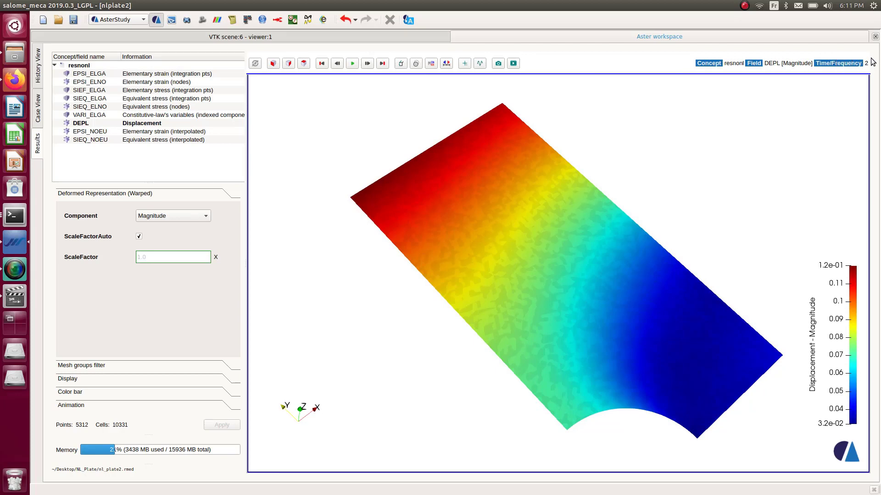
# Step: Return the displacement field to the first time step and advance it one step at a time to time 2
pyautogui.click(323, 64)
pyautogui.click(368, 63)
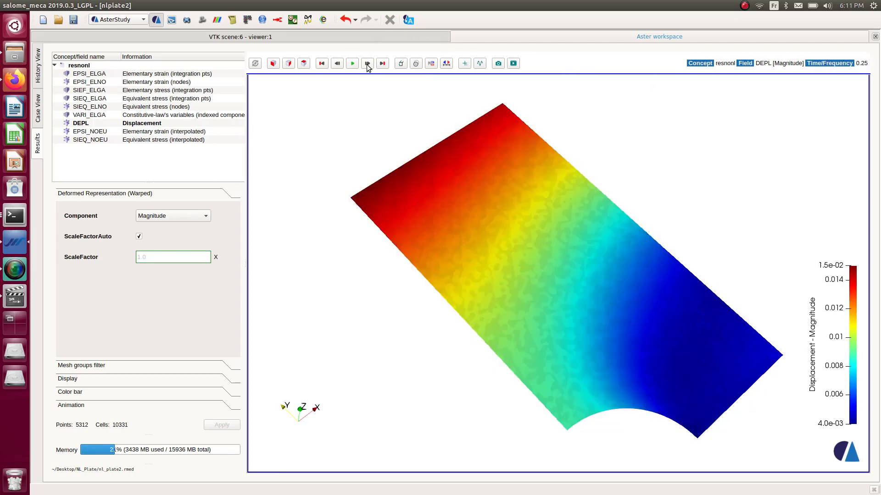
pyautogui.click(367, 63)
pyautogui.click(367, 63)
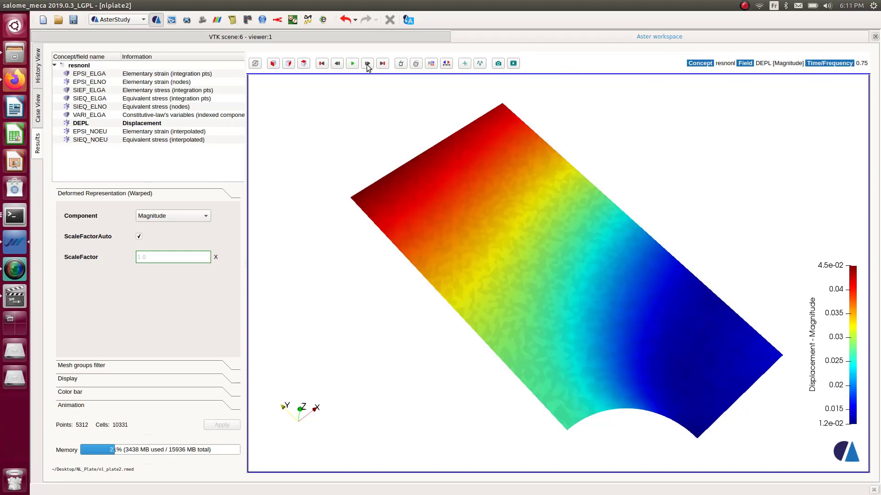
pyautogui.click(367, 64)
pyautogui.click(367, 64)
pyautogui.click(367, 64)
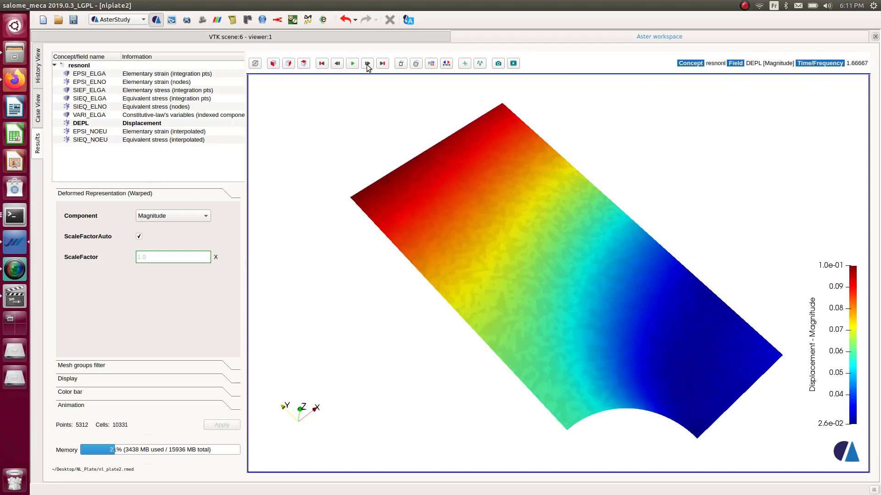
pyautogui.click(368, 64)
pyautogui.scroll(-2, 803, 220)
pyautogui.scroll(2, 753, 280)
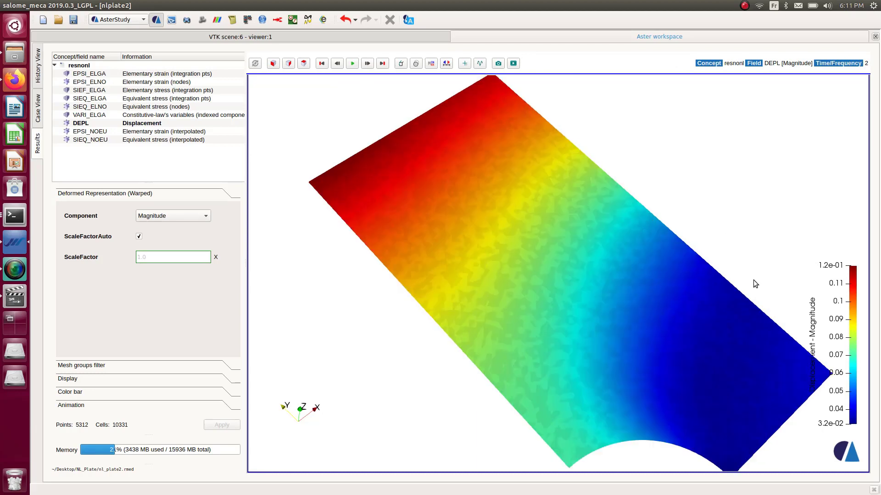
pyautogui.scroll(-3, 753, 280)
pyautogui.scroll(2, 664, 257)
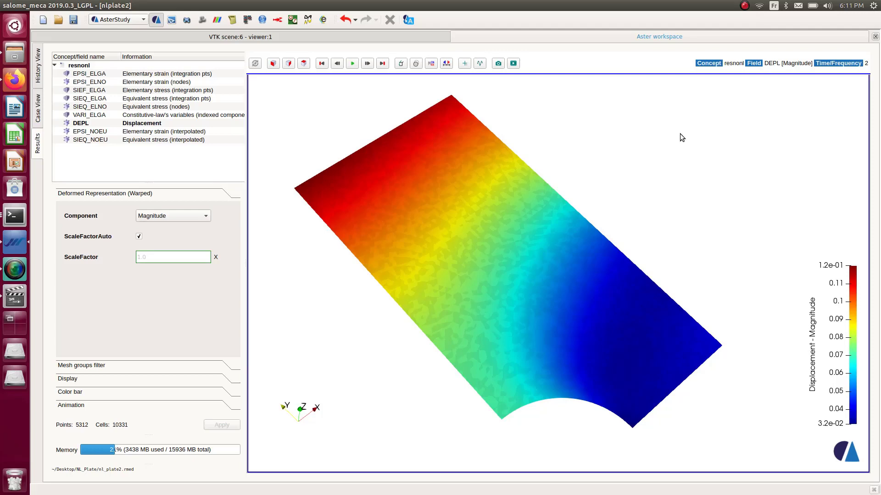
# Step: Display the SIEQ_NOEU equivalent stress field with its VMIS component and examine the stress around the hole
pyautogui.click(172, 139)
pyautogui.doubleClick(166, 139)
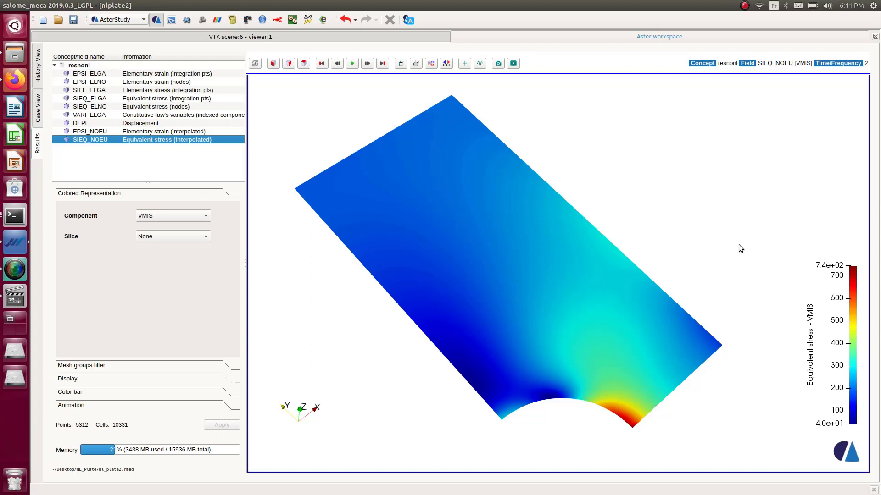
pyautogui.moveTo(635, 189); pyautogui.dragTo(654, 316)
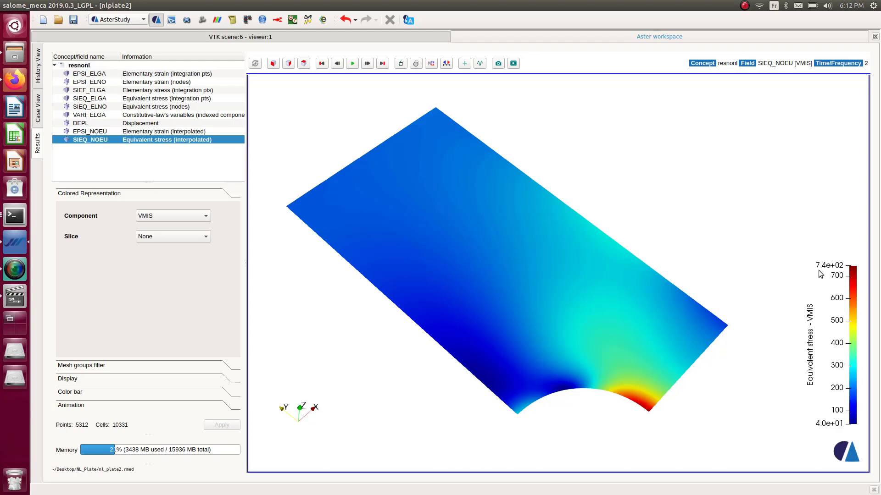
pyautogui.scroll(2, 568, 403)
pyautogui.scroll(-2, 572, 410)
pyautogui.scroll(1, 635, 418)
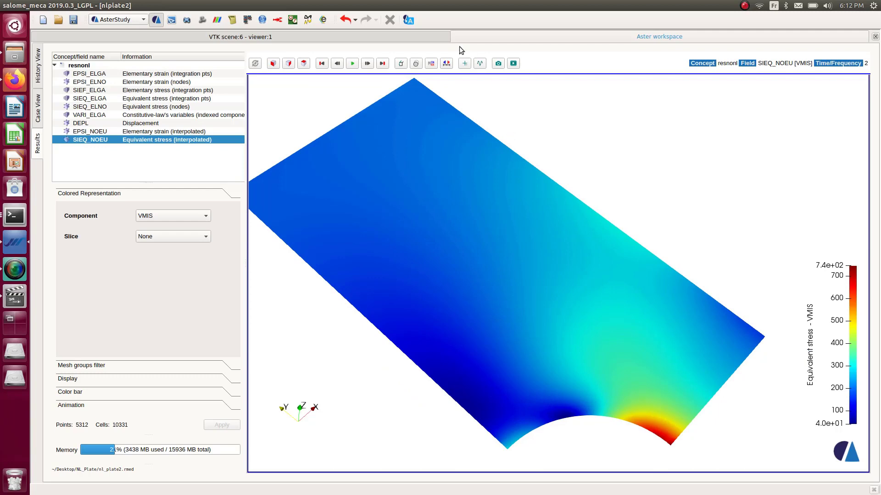
# Step: Probe the VMIS stress at the most stressed corner node of the hole edge, examine its plot over time and close the plot
pyautogui.click(467, 64)
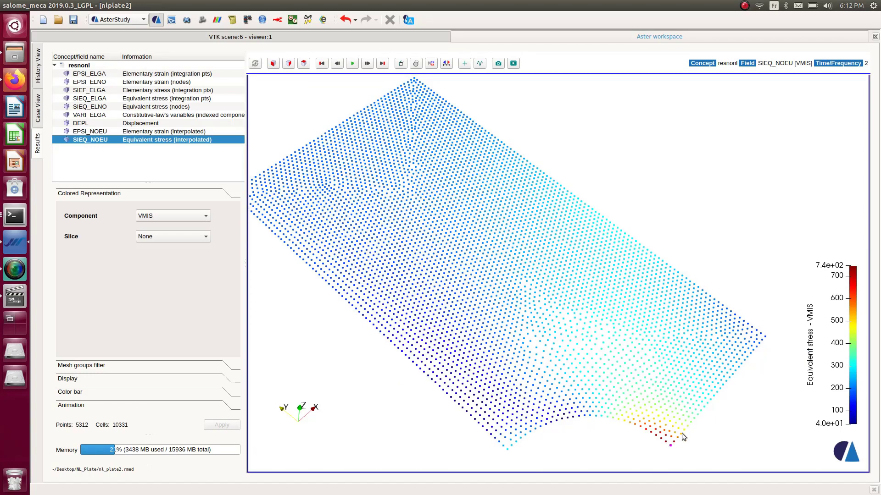
pyautogui.scroll(3, 673, 440)
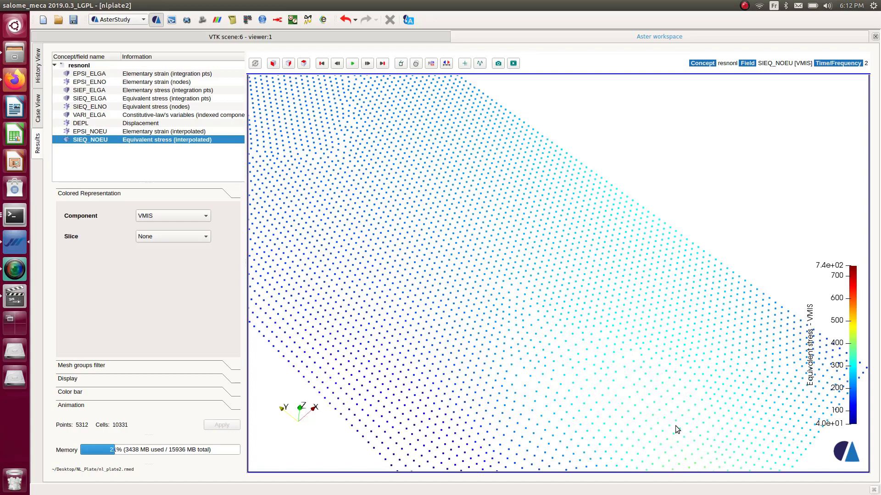
pyautogui.click(464, 63)
pyautogui.click(741, 339)
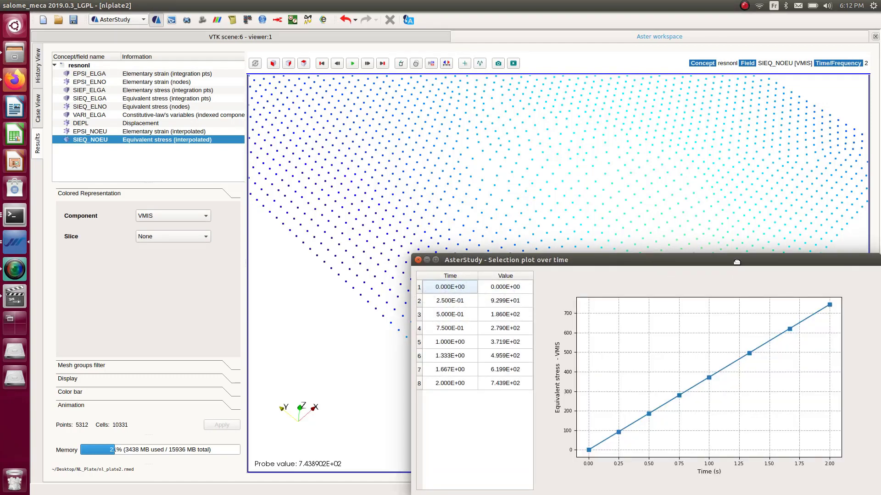
pyautogui.moveTo(736, 262); pyautogui.dragTo(583, 137)
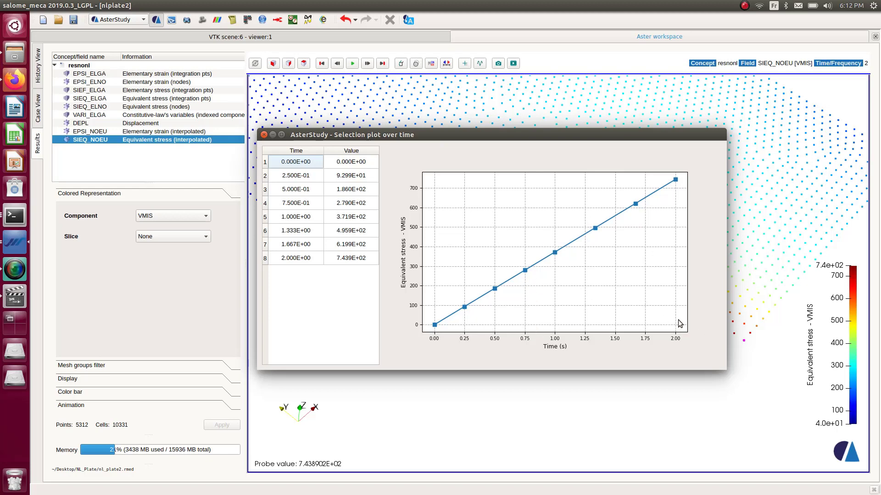
pyautogui.click(265, 136)
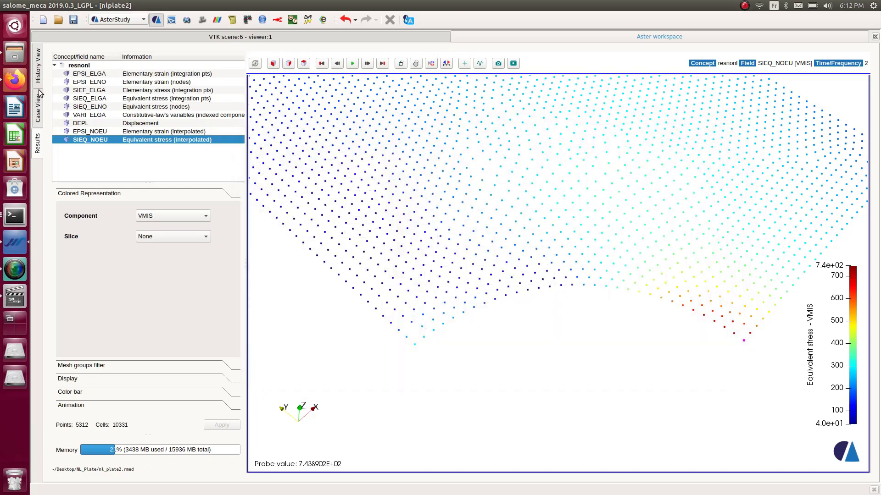
# Step: Return to the case data, review the coordinates of the RAMPE function and close its definition
pyautogui.click(39, 105)
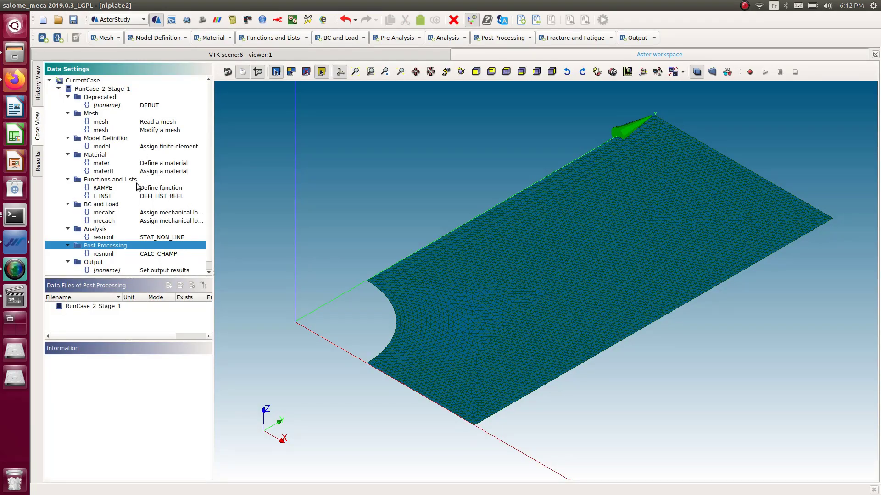
pyautogui.click(115, 189)
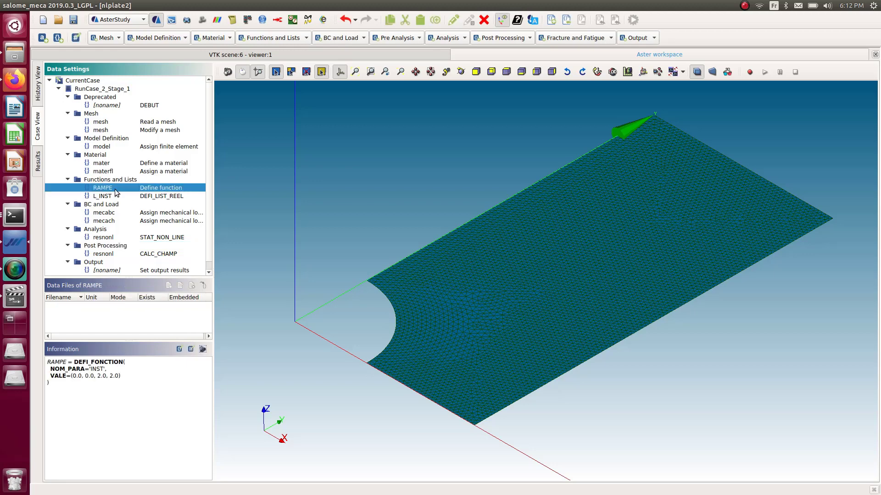
pyautogui.doubleClick(149, 189)
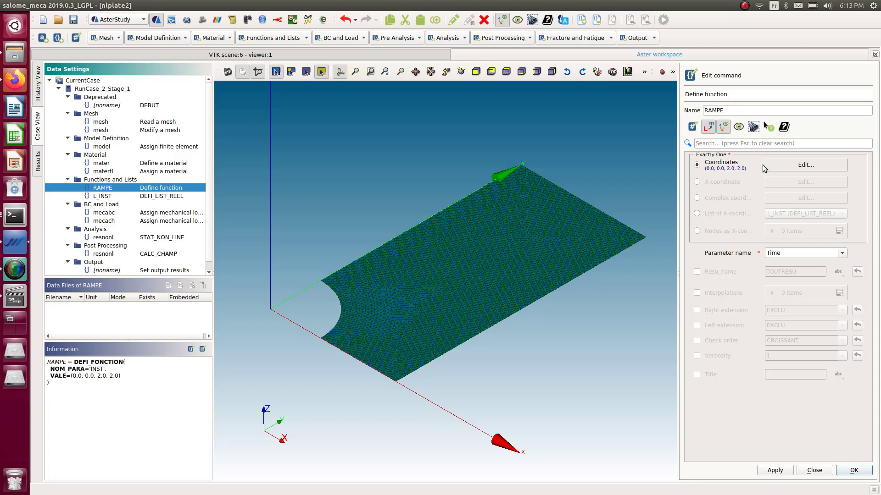
pyautogui.click(853, 471)
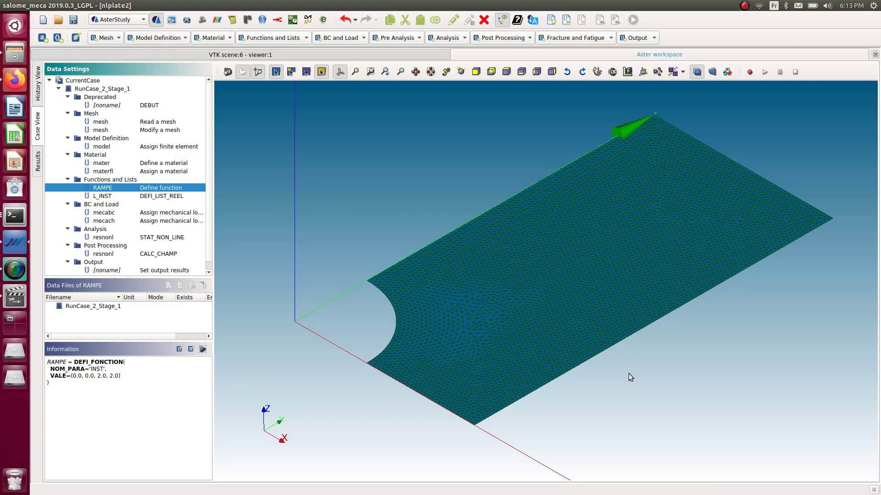
# Step: Save the nlplate2 study
pyautogui.click(73, 20)
pyautogui.scroll(-2, 463, 191)
pyautogui.scroll(-2, 536, 132)
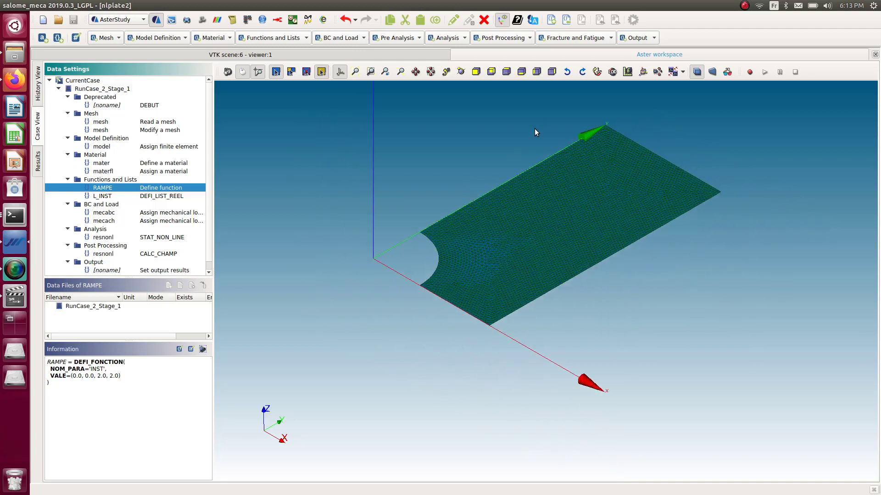
pyautogui.scroll(3, 535, 133)
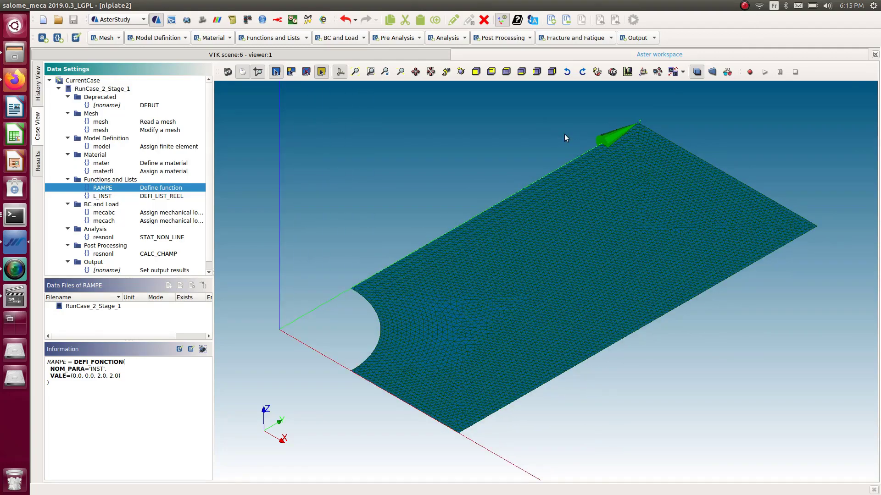
# Step: Switch to the Code_Aster course PDF in Firefox and examine slide 49 on steel plasticity with a traction curve from file
pyautogui.click(15, 82)
pyautogui.scroll(15, 268, 219)
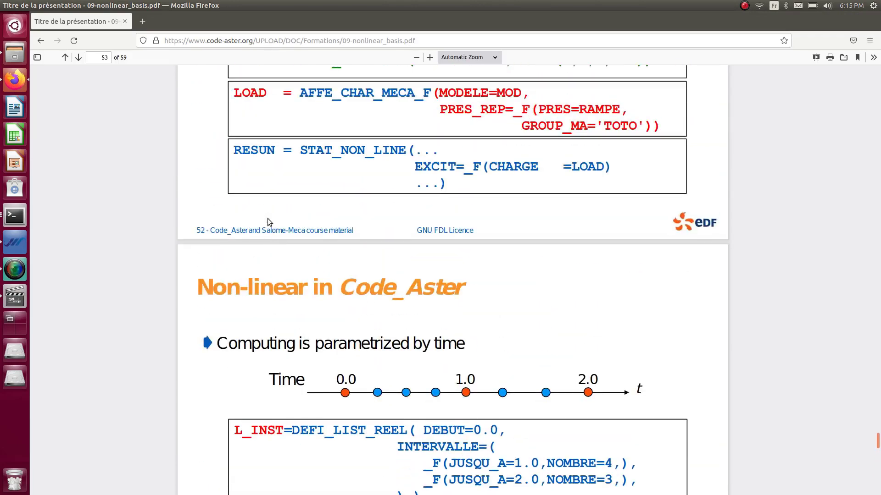
pyautogui.scroll(10, 268, 218)
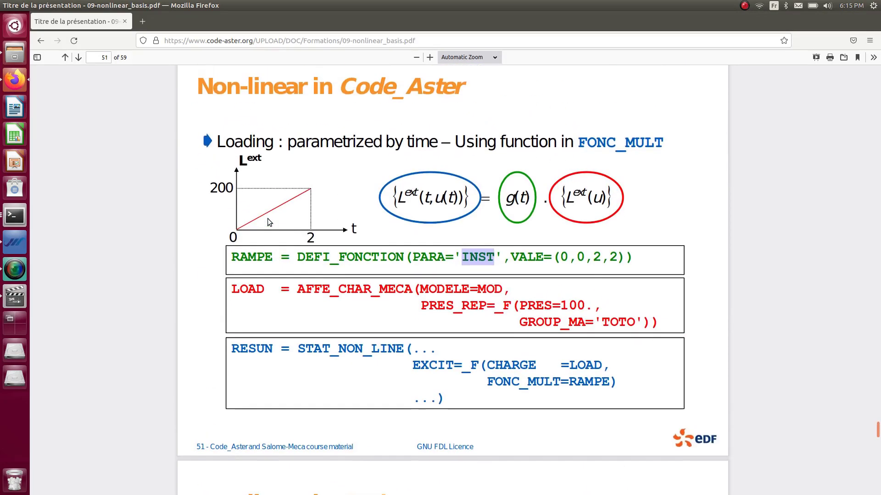
pyautogui.scroll(10, 268, 219)
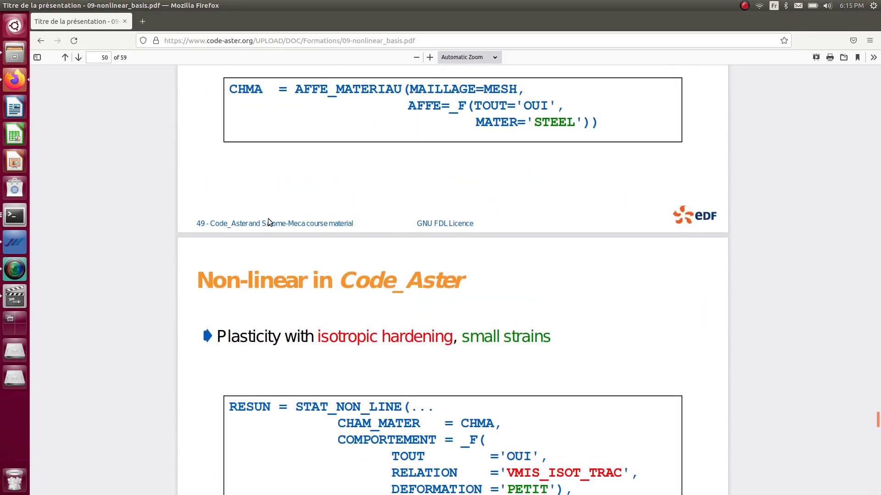
pyautogui.scroll(-3, 268, 219)
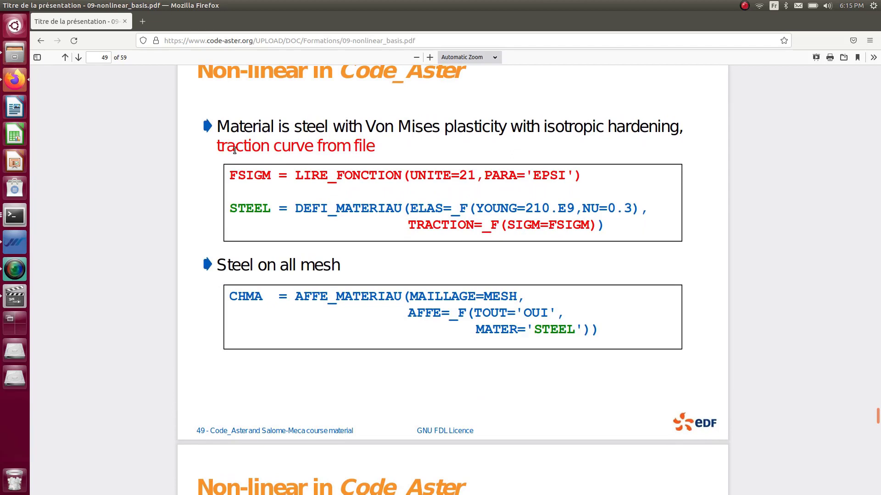
pyautogui.moveTo(374, 149); pyautogui.dragTo(342, 148)
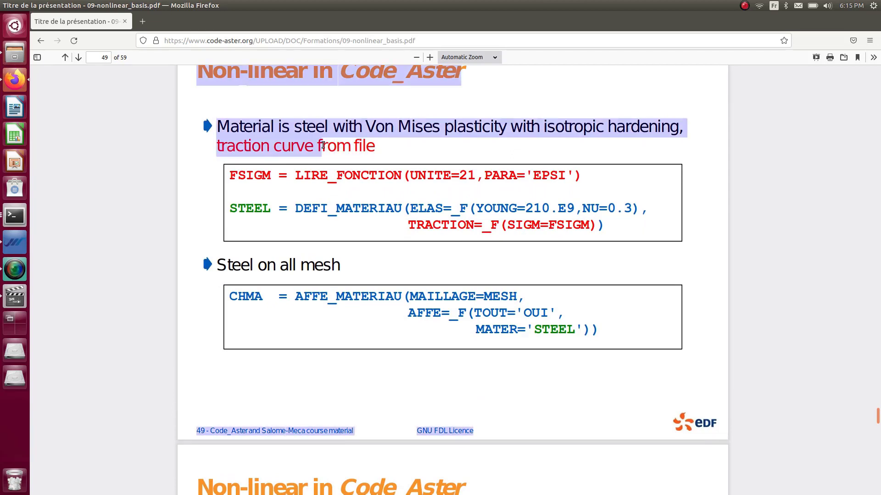
pyautogui.click(383, 154)
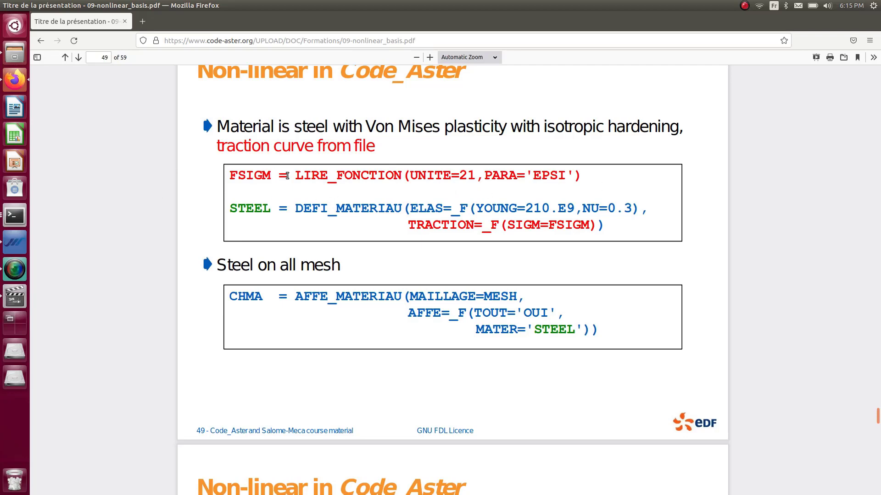
pyautogui.scroll(-1, 287, 176)
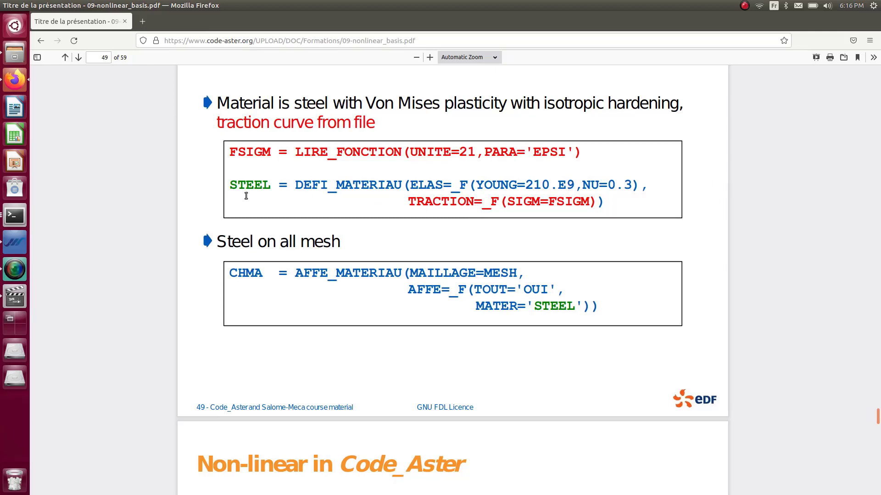
pyautogui.scroll(1, 236, 170)
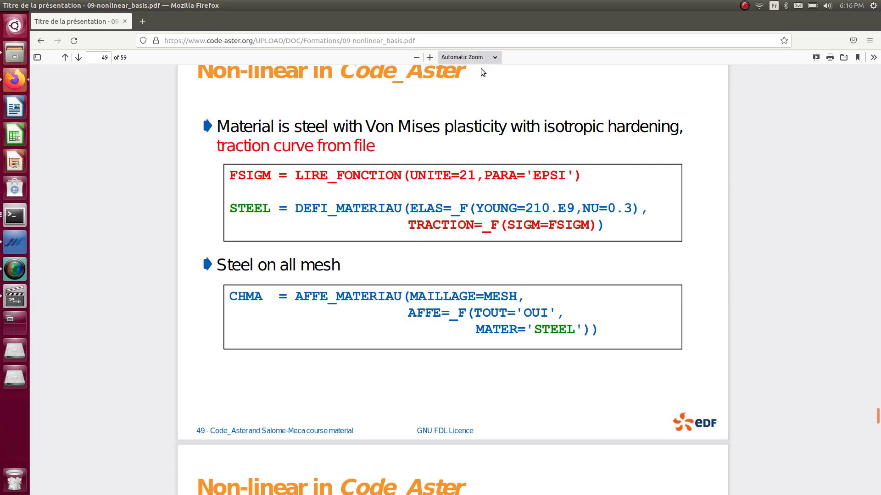
pyautogui.scroll(2, 438, 211)
pyautogui.scroll(-1, 438, 214)
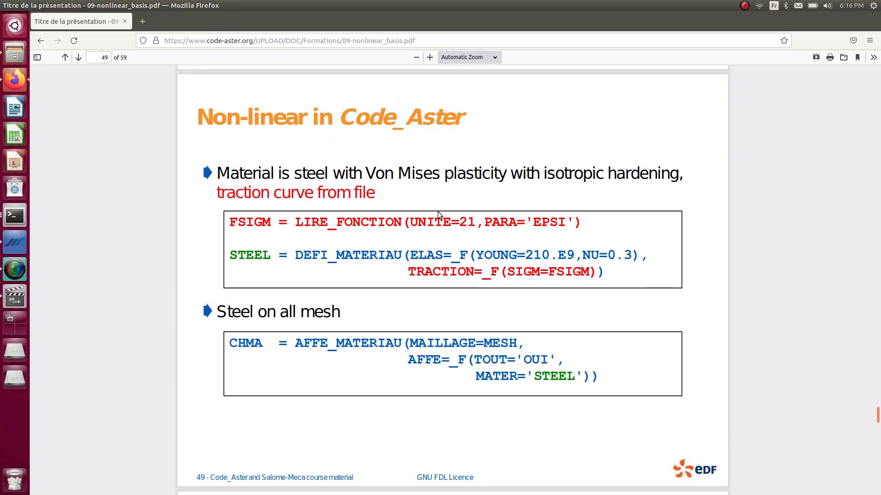
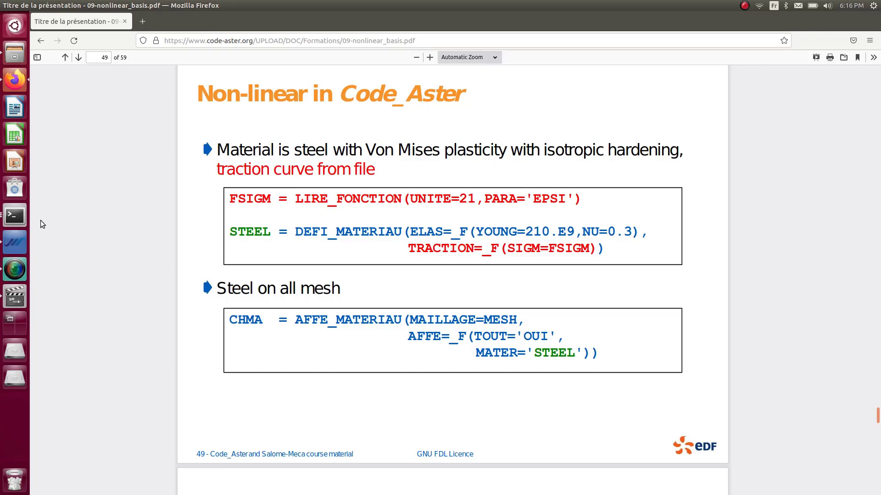
# Step: Open a new terminal window and place it over the lower part of the slide
pyautogui.rightClick(15, 221)
pyautogui.click(51, 215)
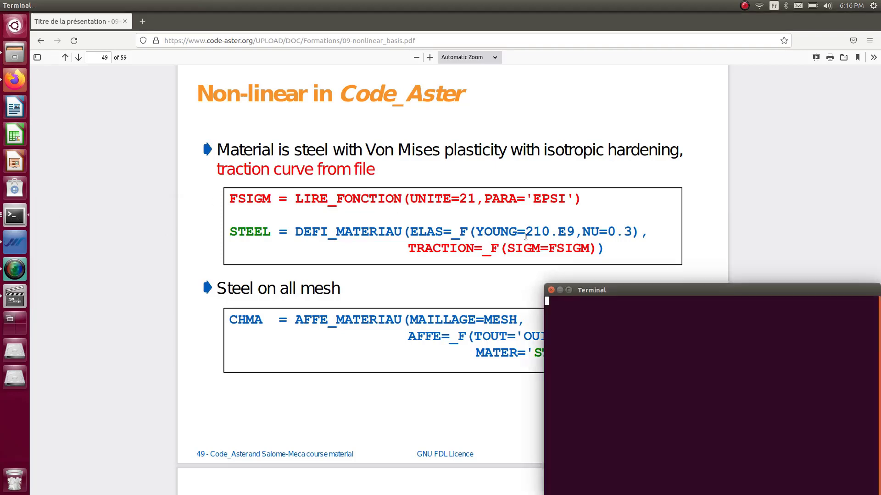
pyautogui.moveTo(725, 287); pyautogui.dragTo(288, 259)
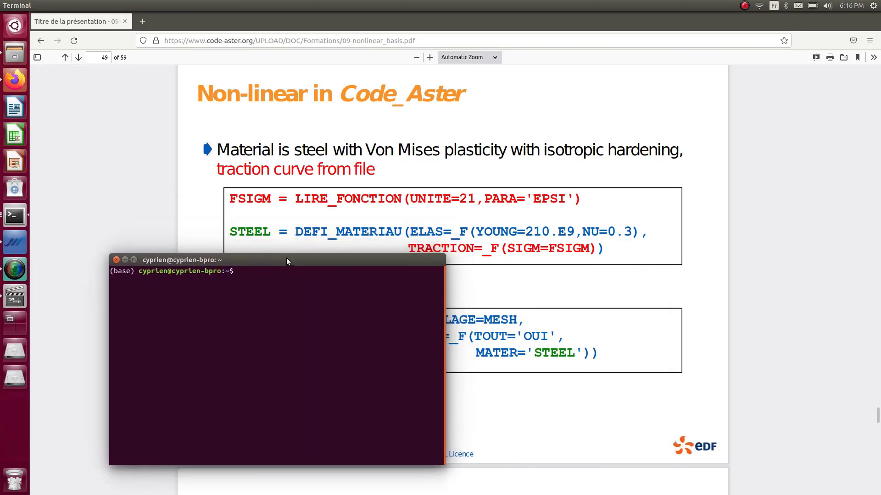
# Step: Change to the salome_meca directory and list its contents
pyautogui.write('cd salome')
pyautogui.press('Tab')
pyautogui.press('Tab')
pyautogui.press('Tab')
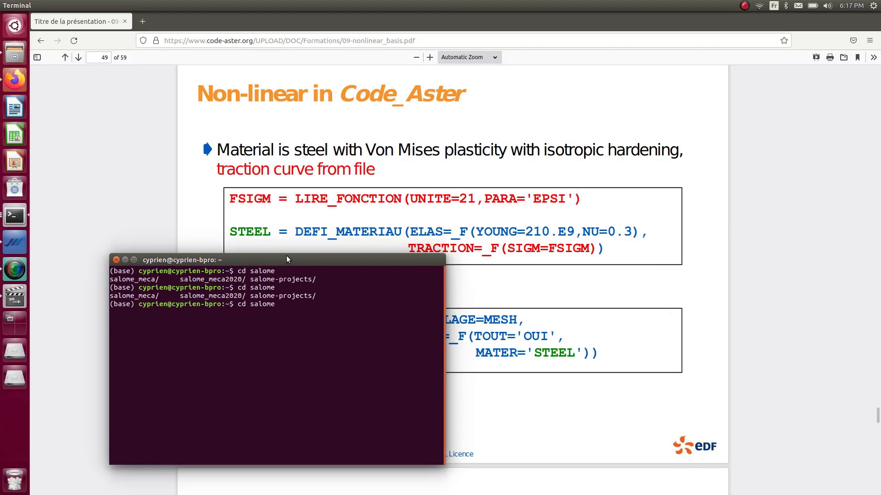
pyautogui.write('_meca')
pyautogui.press('Return')
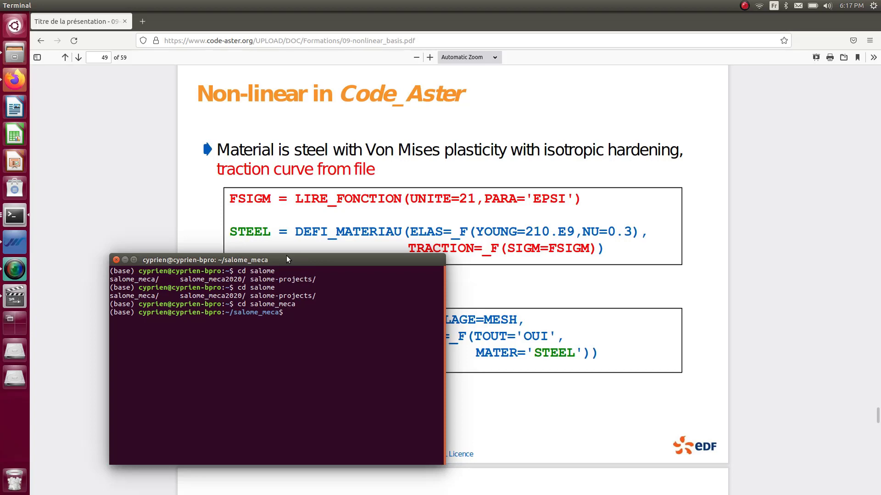
pyautogui.write('ls')
pyautogui.press('Return')
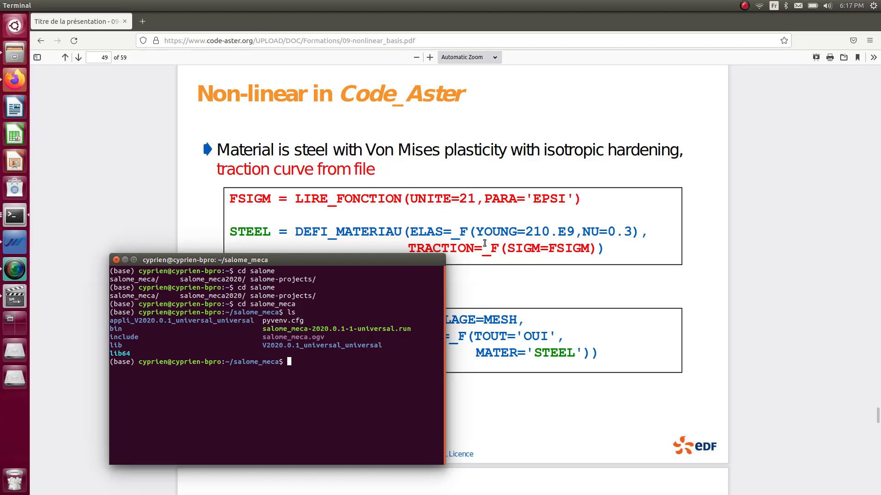
# Step: Search the salome_meca directory recursively with grep for the text PARA='EPSI'
pyautogui.moveTo(324, 266); pyautogui.dragTo(289, 233)
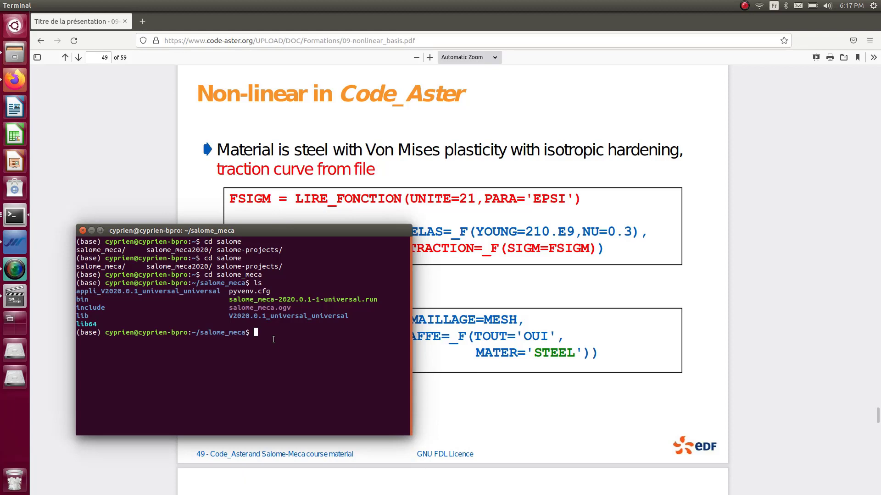
pyautogui.write('grep')
pyautogui.write('-r')
pyautogui.write('""')
pyautogui.write('PARA')
pyautogui.write('=')
pyautogui.write("''")
pyautogui.press('Left')
pyautogui.write('EPSI')
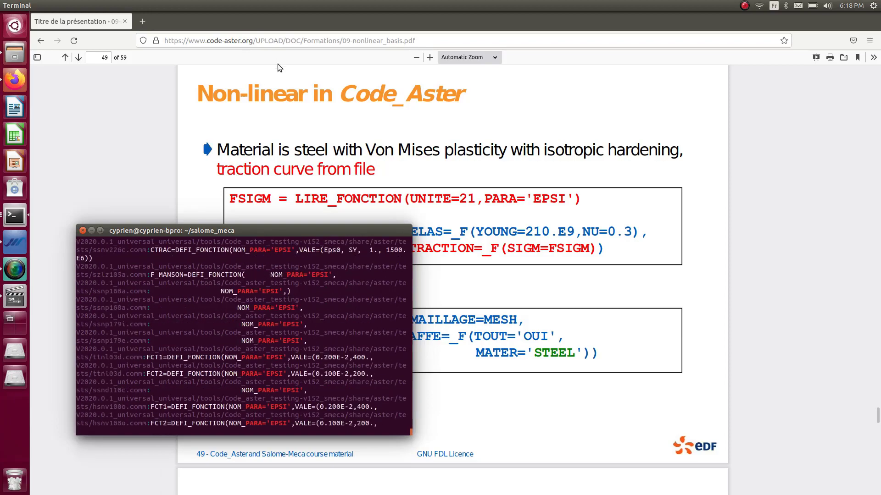
# Step: Widen the terminal window and examine the grep matches for a test file that defines a function with NOM_PARA='EPSI'
pyautogui.moveTo(282, 230); pyautogui.dragTo(260, 100)
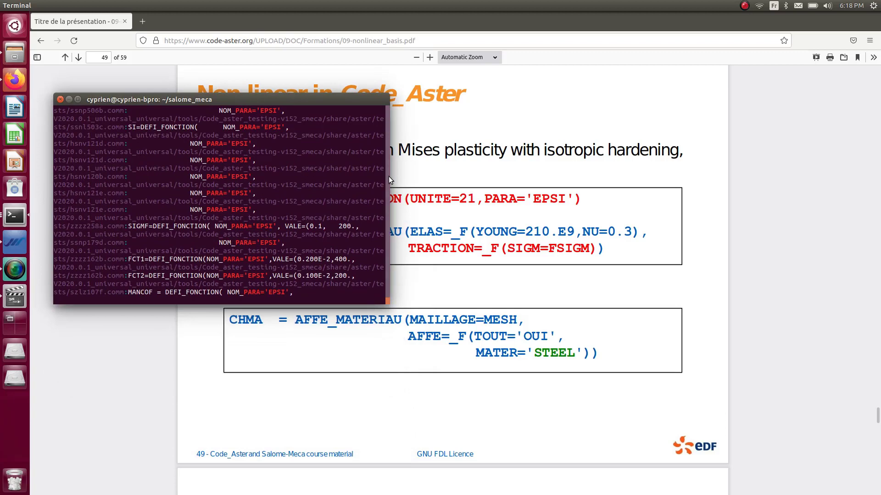
pyautogui.moveTo(389, 175); pyautogui.dragTo(797, 162)
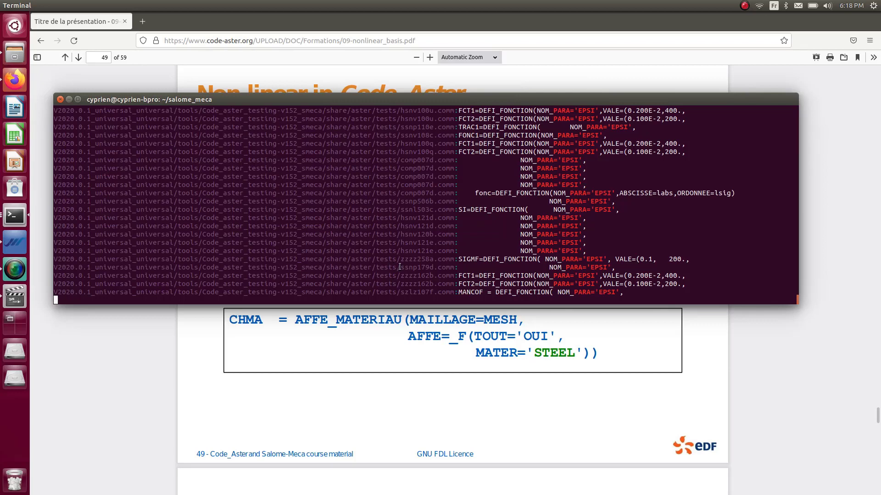
pyautogui.moveTo(400, 268); pyautogui.dragTo(48, 267)
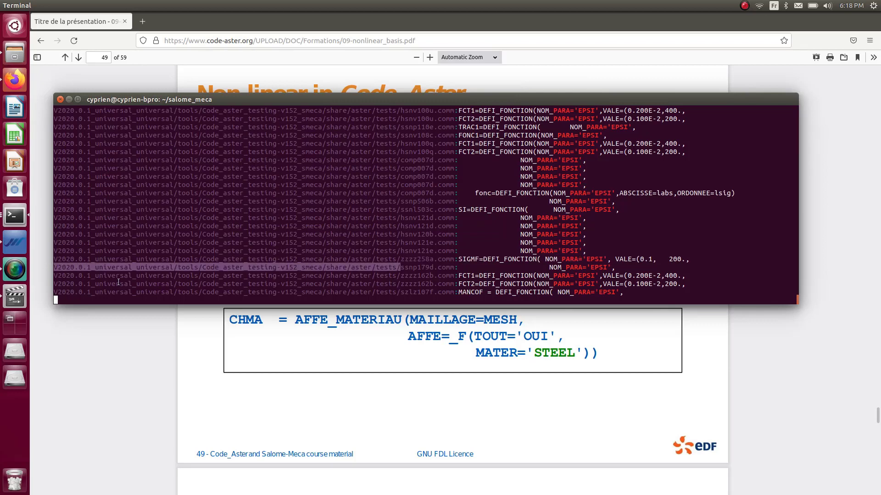
pyautogui.scroll(5, 427, 264)
pyautogui.scroll(10, 459, 228)
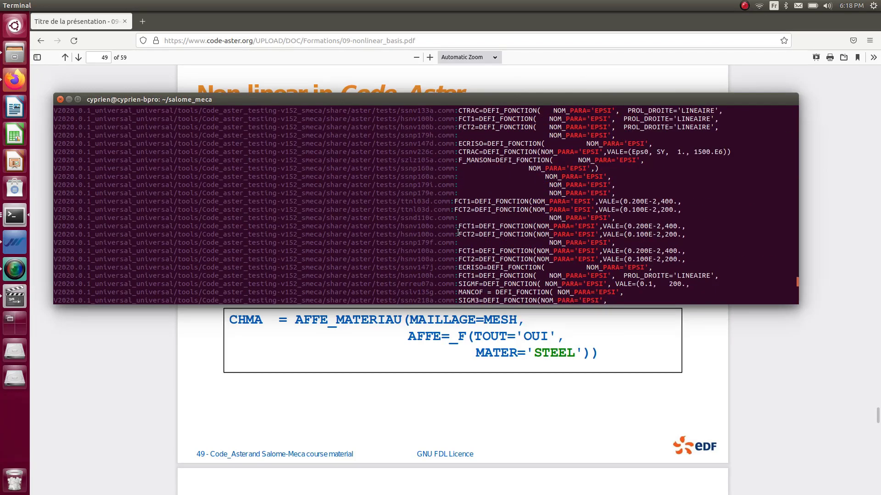
pyautogui.scroll(10, 590, 210)
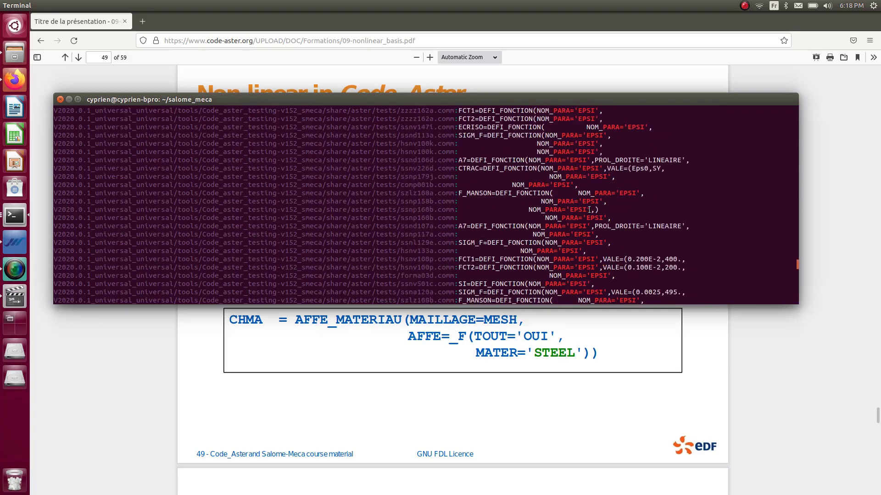
pyautogui.scroll(10, 589, 212)
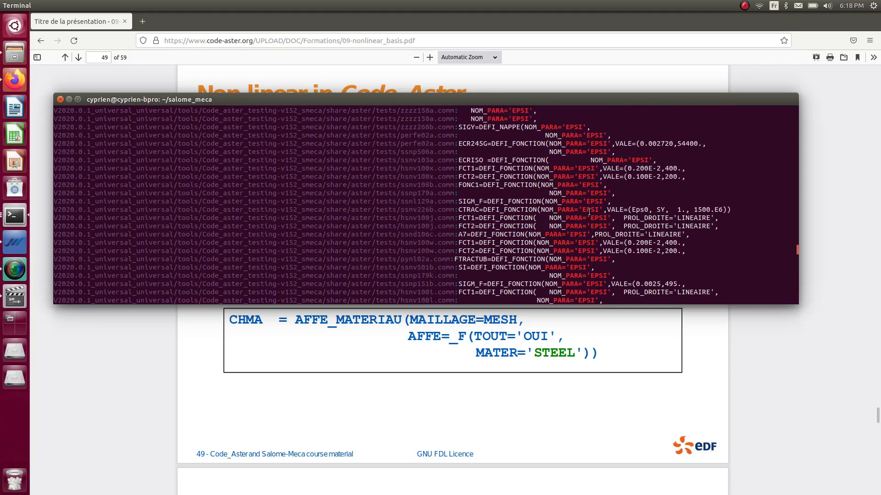
pyautogui.scroll(1, 589, 212)
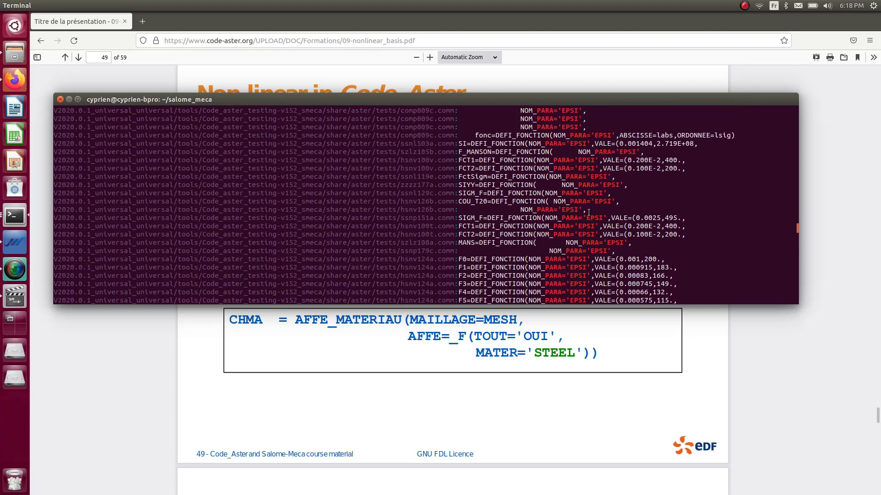
pyautogui.scroll(8, 589, 211)
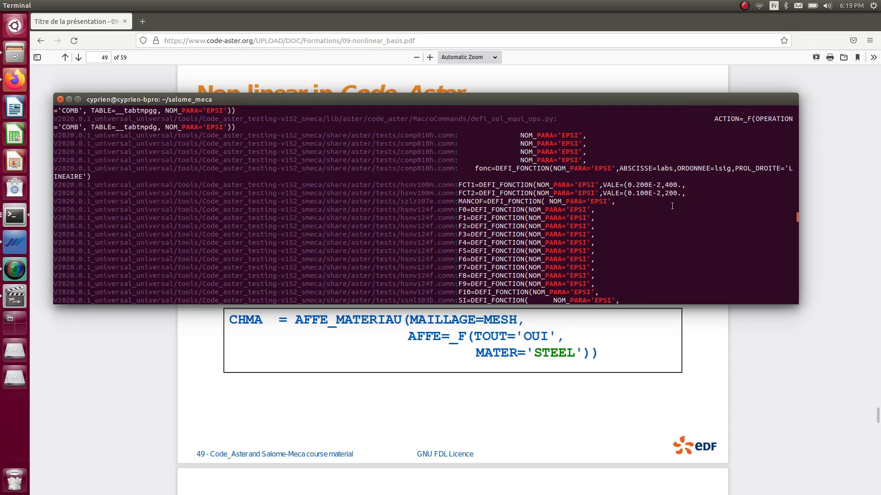
pyautogui.scroll(-1, 672, 205)
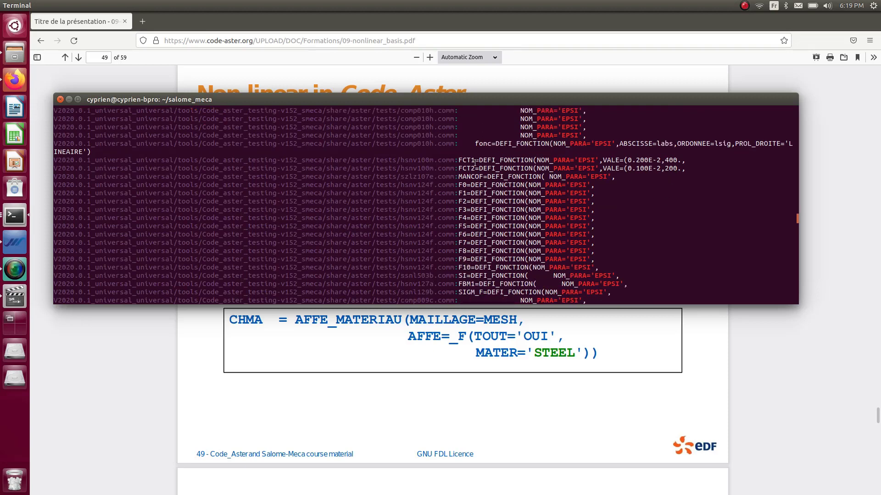
pyautogui.scroll(1, 476, 165)
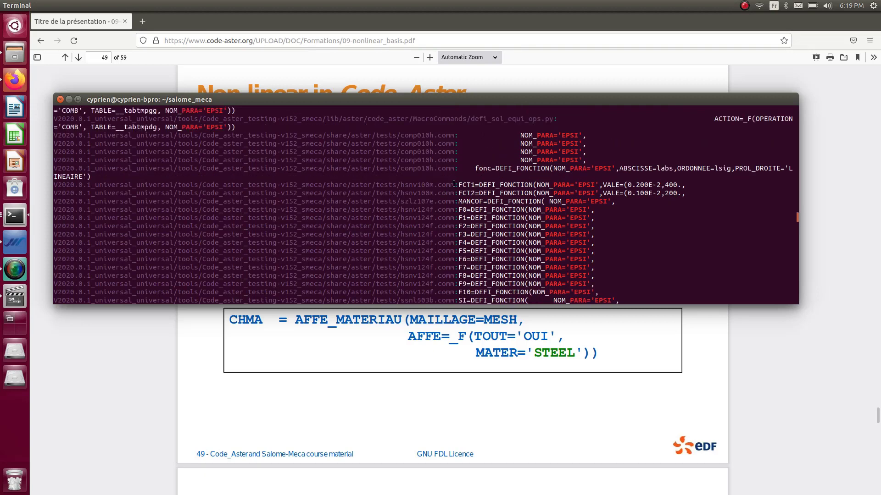
# Step: Copy the full path of the test file hsnv100m.comm from the grep results
pyautogui.moveTo(454, 185); pyautogui.dragTo(52, 188)
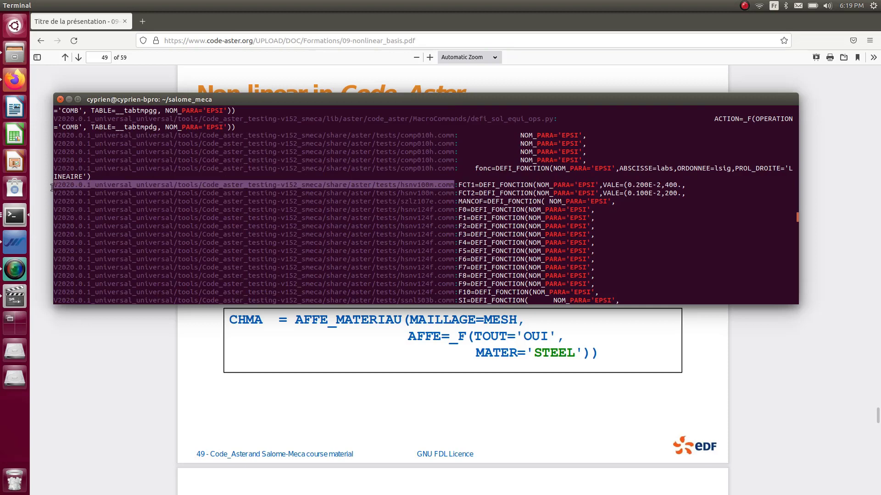
pyautogui.rightClick(59, 188)
pyautogui.click(74, 201)
# Step: Return to the end of the terminal output and stop the running grep search
pyautogui.scroll(-8, 261, 241)
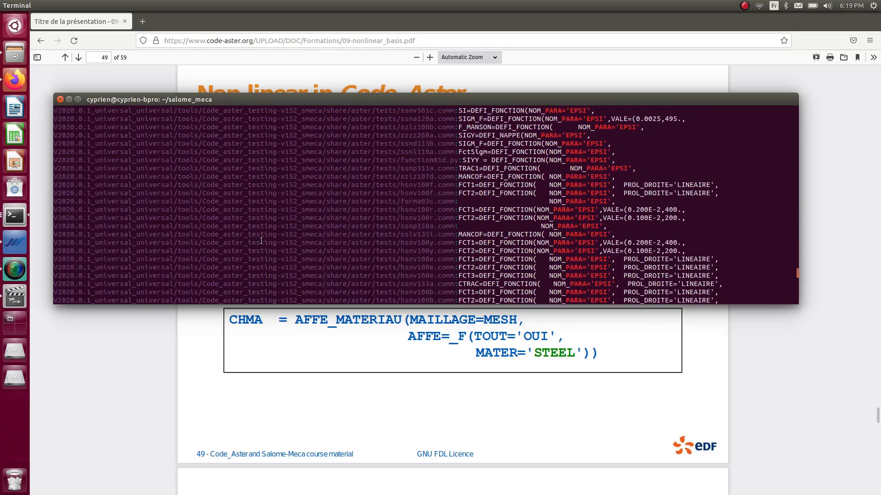
pyautogui.scroll(-5, 261, 241)
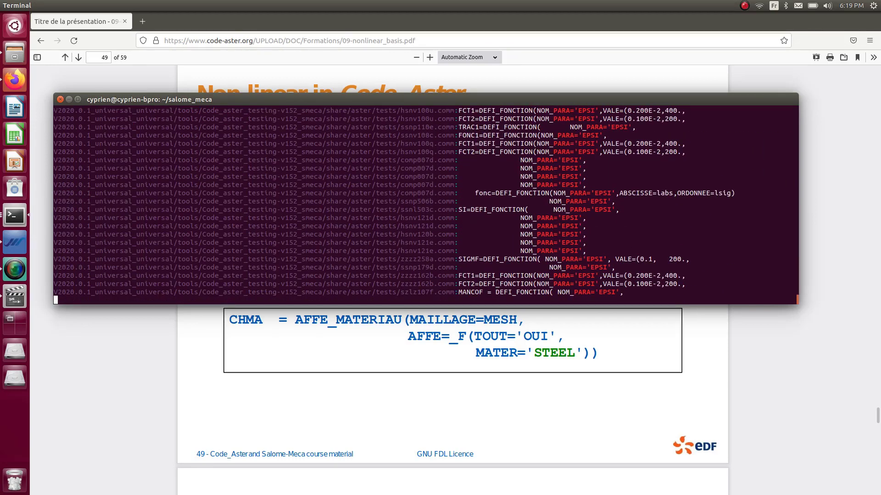
pyautogui.press('Return')
pyautogui.press('Return')
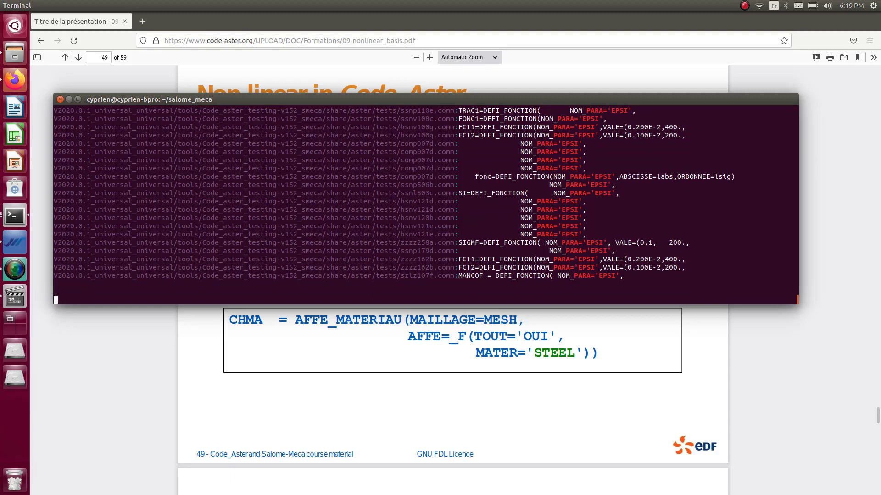
pyautogui.hotkey('ctrl', 'c')
# Step: Open the copied test file hsnv100m.comm in Emacs from the terminal, and reposition and enlarge the editor window
pyautogui.write('e')
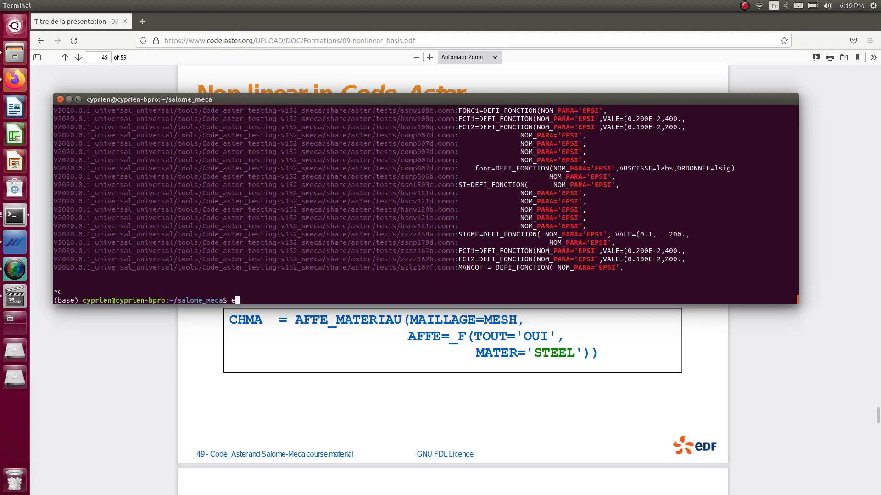
pyautogui.write('macs')
pyautogui.middleClick(272, 303)
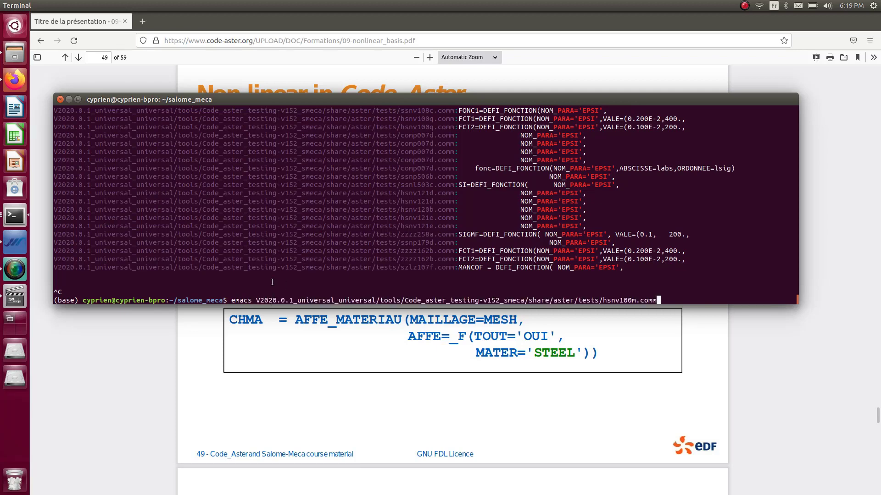
pyautogui.press('Return')
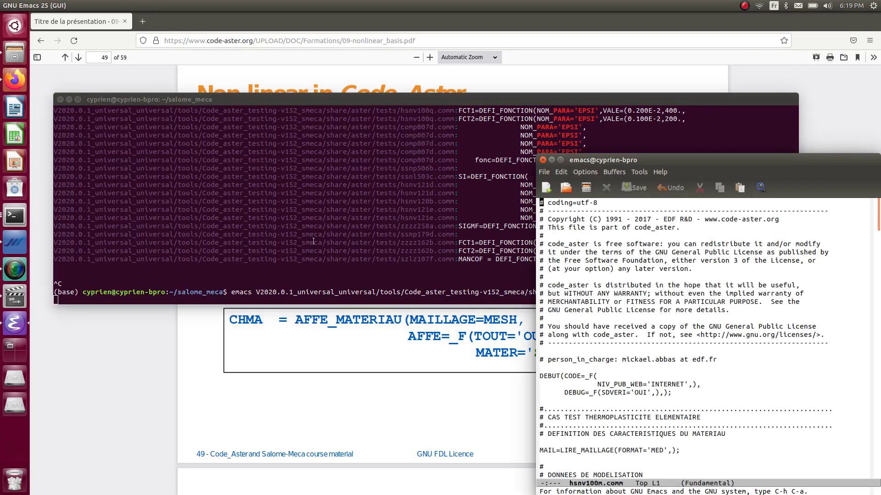
pyautogui.moveTo(623, 113); pyautogui.dragTo(228, 39)
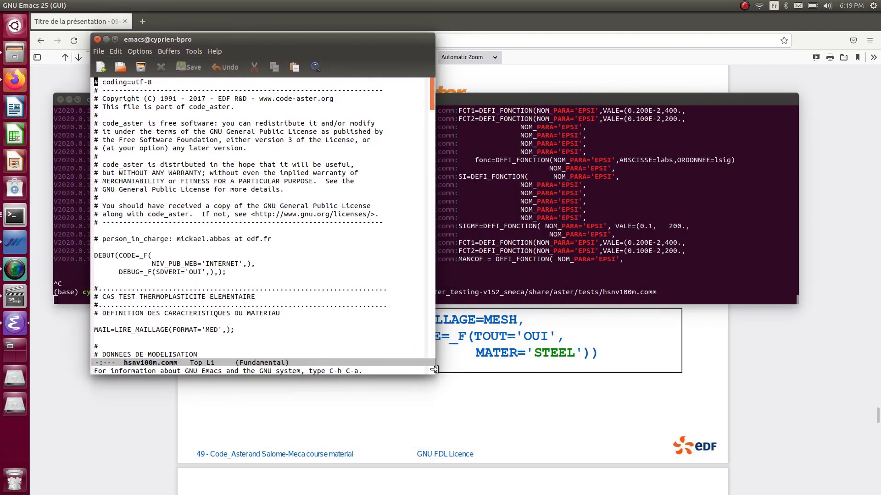
pyautogui.moveTo(434, 374); pyautogui.dragTo(603, 461)
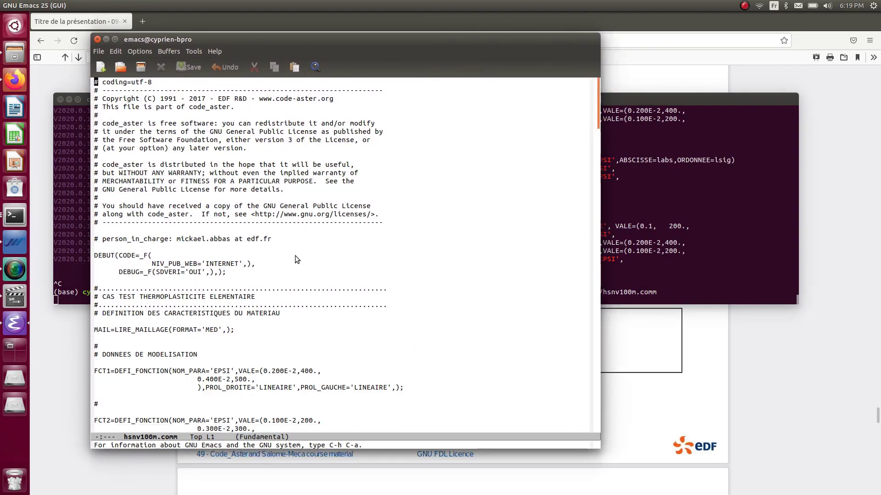
# Step: Look through hsnv100m.comm and search for EPSI until reaching the DEFI_FONCTION definition of FCT1
pyautogui.scroll(-15, 295, 255)
pyautogui.scroll(2, 296, 255)
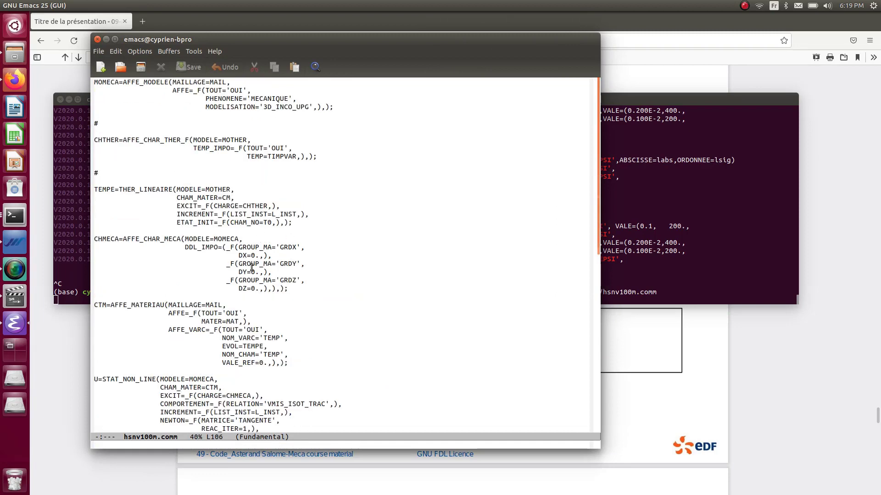
pyautogui.scroll(1, 262, 275)
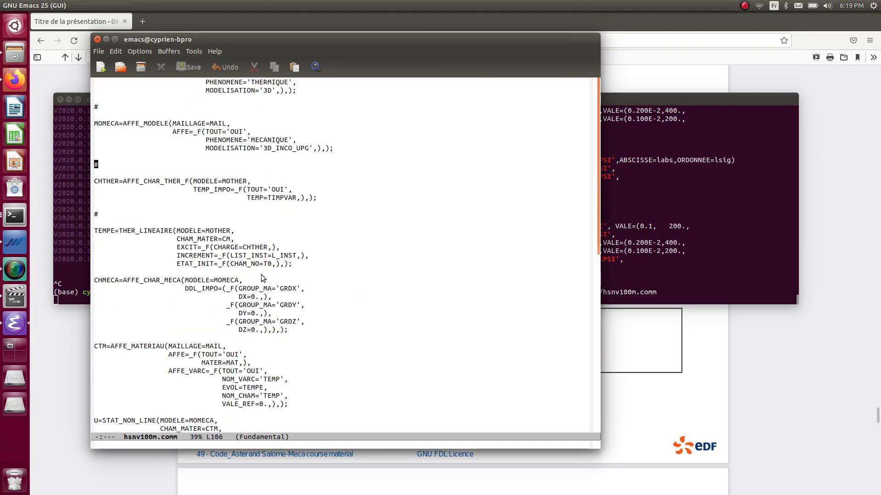
pyautogui.scroll(-13, 262, 275)
pyautogui.scroll(-1, 262, 278)
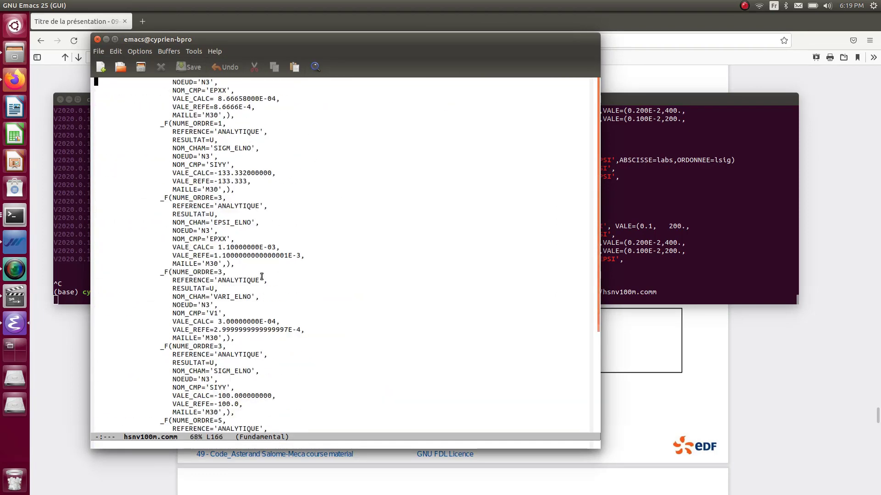
pyautogui.scroll(1, 298, 274)
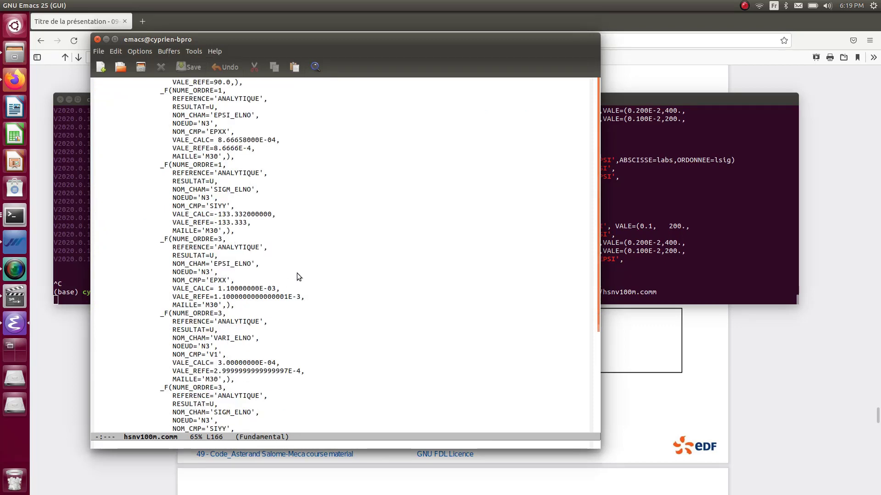
pyautogui.hotkey('ctrl', 's')
pyautogui.write('EPSI')
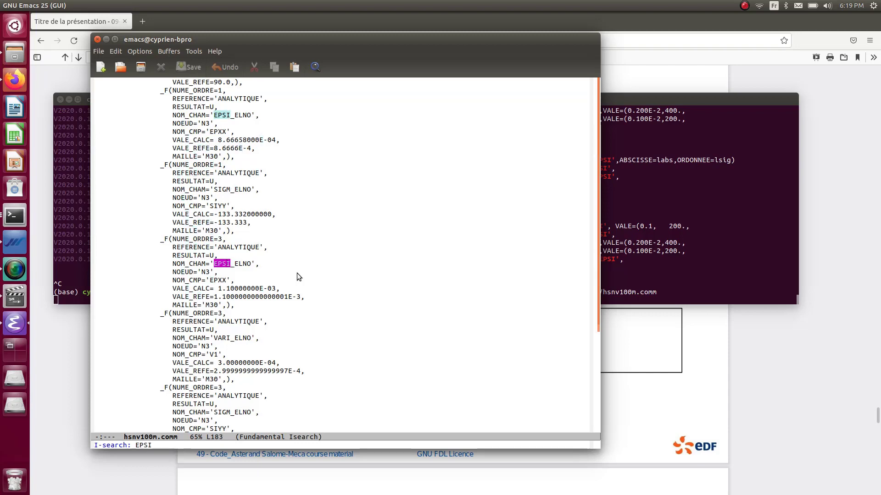
pyautogui.press('Return')
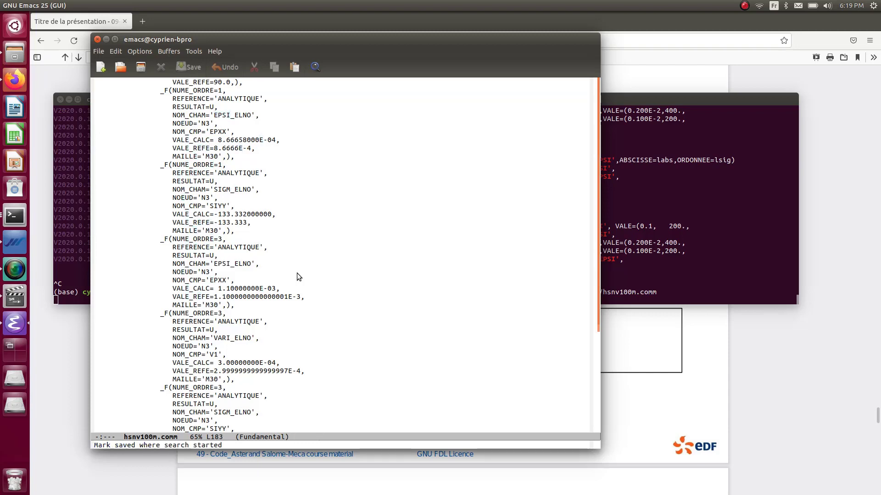
pyautogui.hotkey('ctrl', 's')
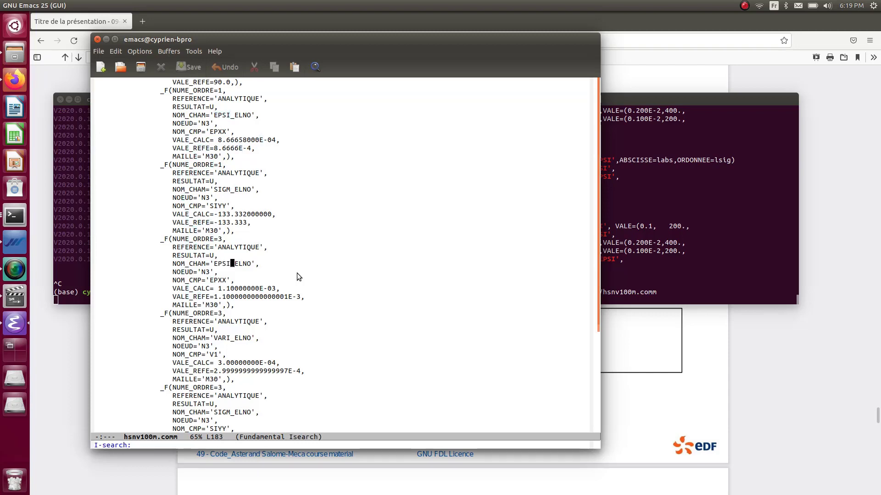
pyautogui.write('EPSI')
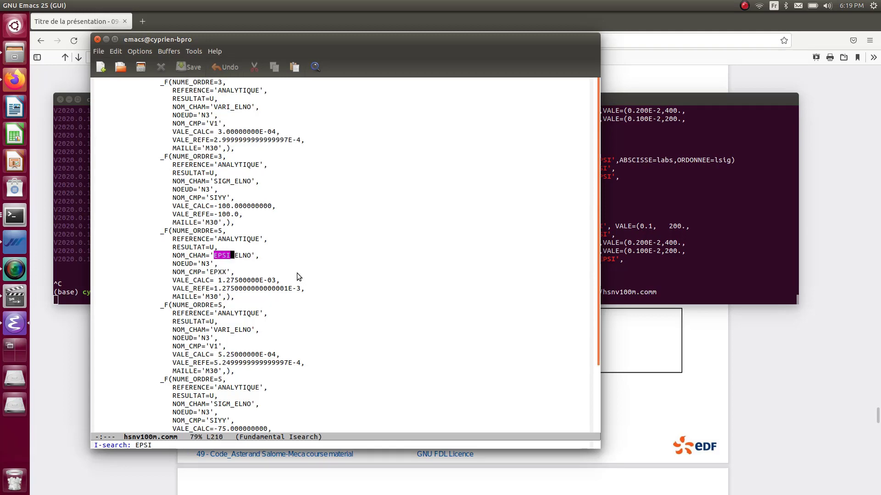
pyautogui.hotkey('ctrl', 's')
pyautogui.hotkey('ctrl', 's')
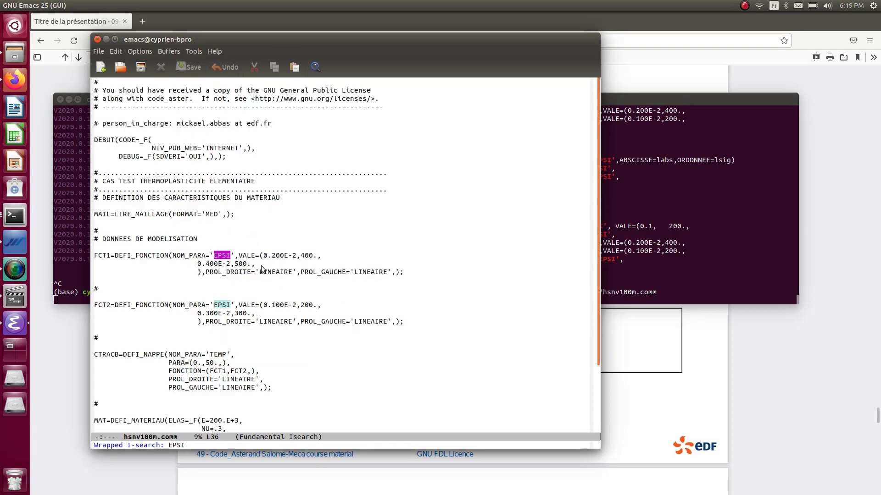
pyautogui.click(412, 272)
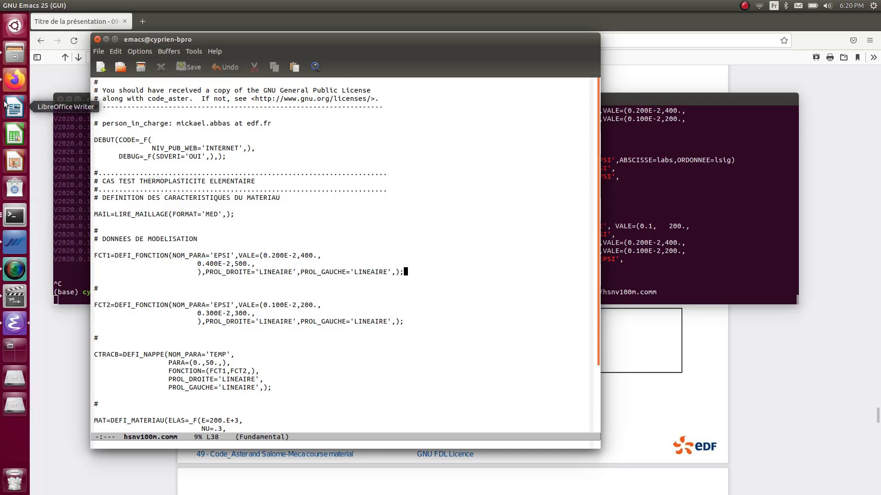
# Step: Compare the FSIGM traction curve command on the Firefox course slide with the value pairs of FCT1 in hsnv100m.comm, and minimize Emacs
pyautogui.click(13, 85)
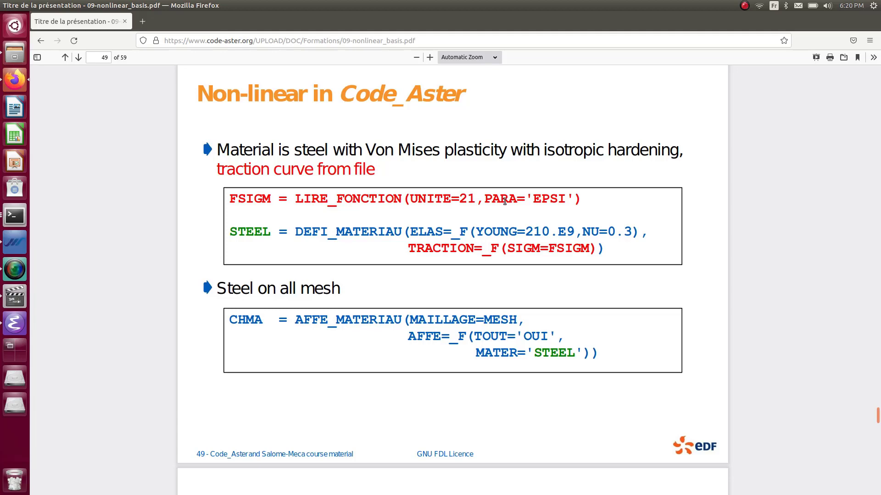
pyautogui.hotkey('alt', 'Tab')
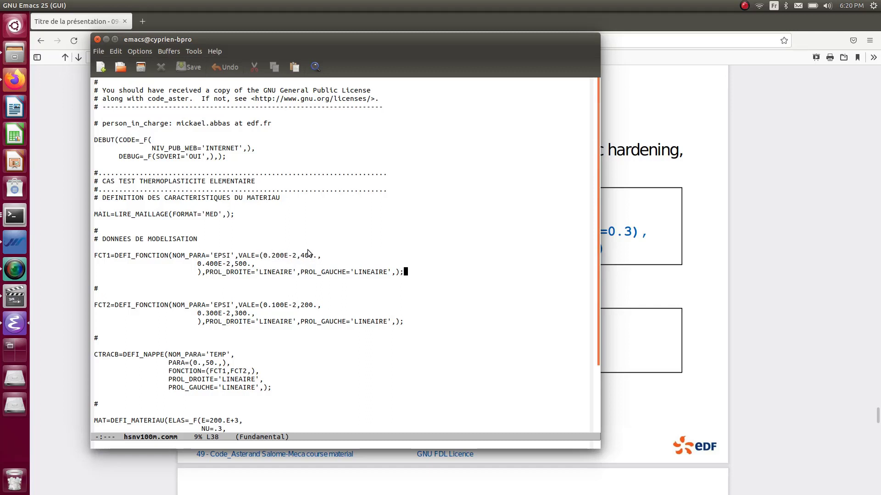
pyautogui.moveTo(297, 256); pyautogui.dragTo(309, 255)
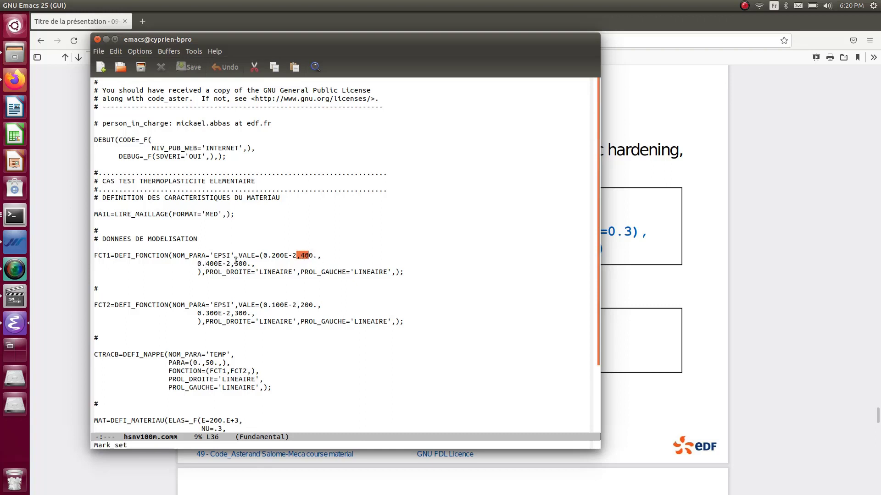
pyautogui.moveTo(198, 264); pyautogui.dragTo(243, 264)
pyautogui.click(107, 39)
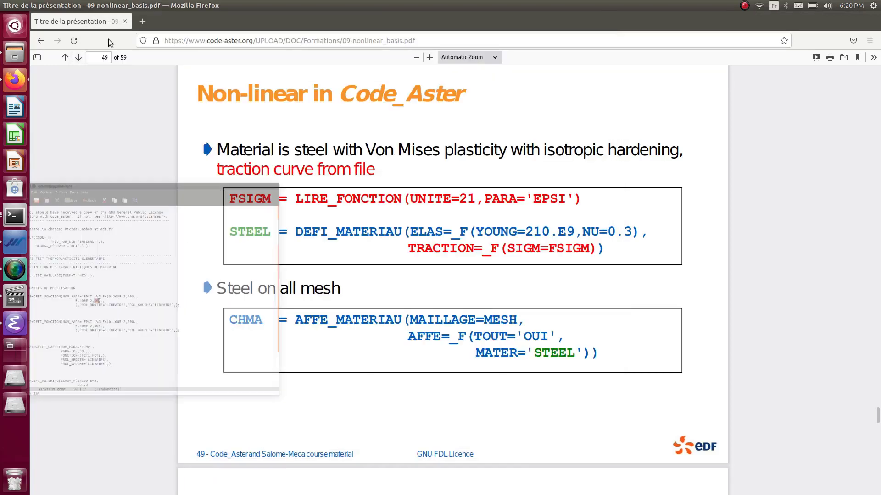
# Step: Switch to Salome-Meca and add a Define function command to the study with EPSI as its parameter name
pyautogui.click(20, 246)
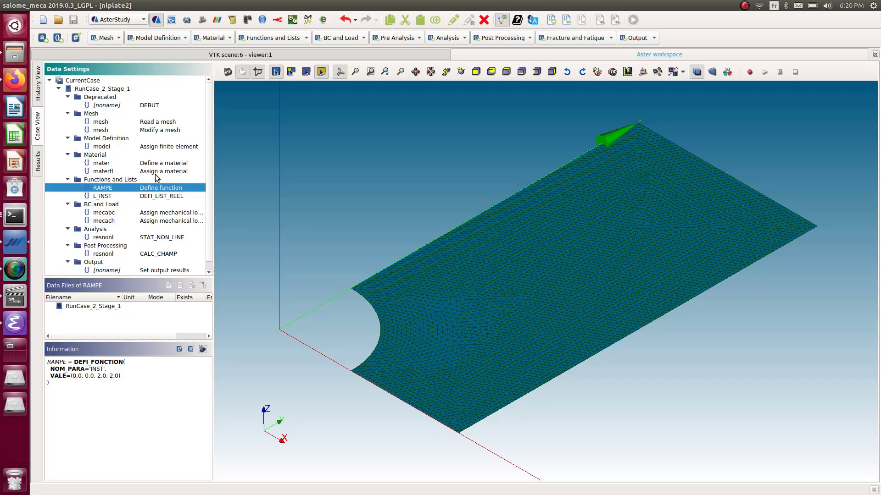
pyautogui.click(274, 37)
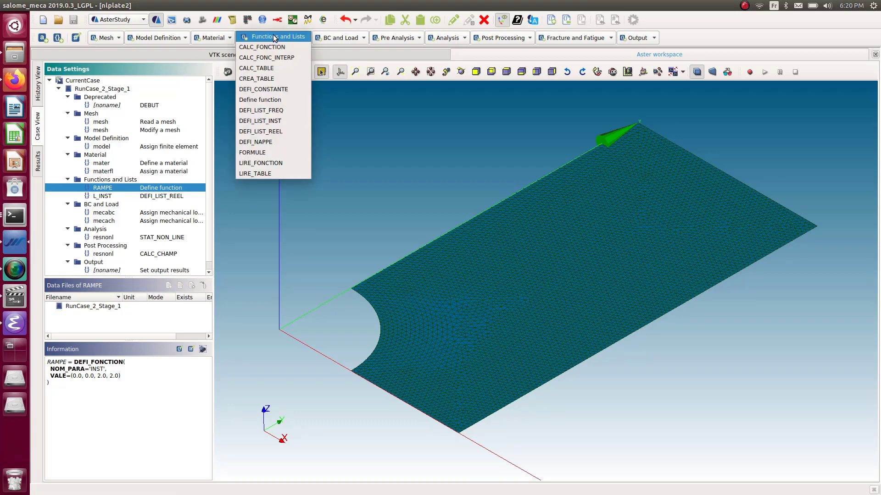
pyautogui.click(287, 100)
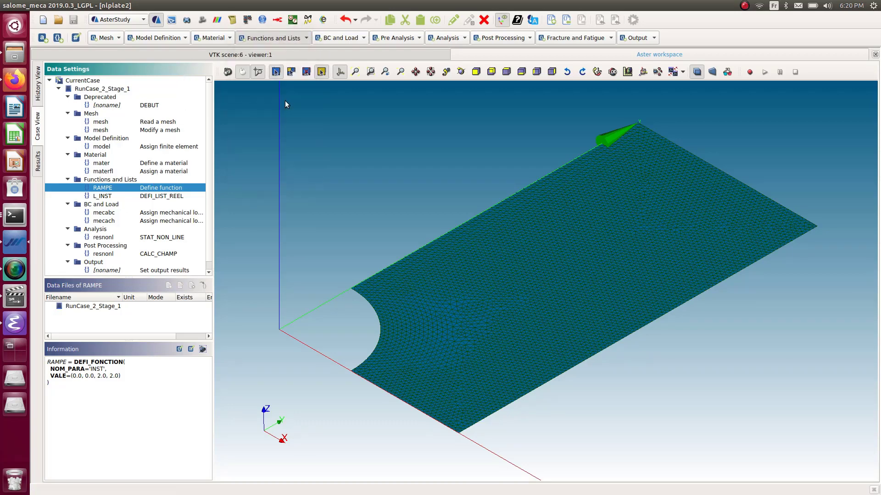
pyautogui.rightClick(306, 123)
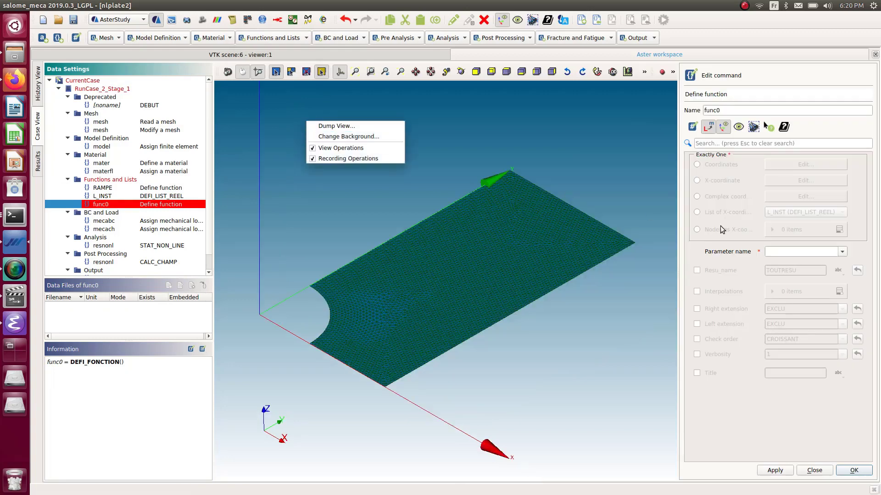
pyautogui.click(844, 253)
pyautogui.click(844, 253)
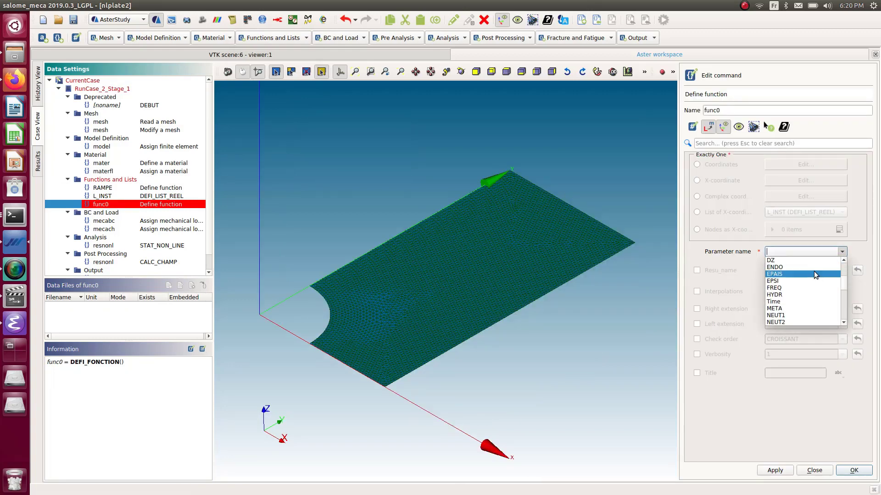
pyautogui.click(802, 281)
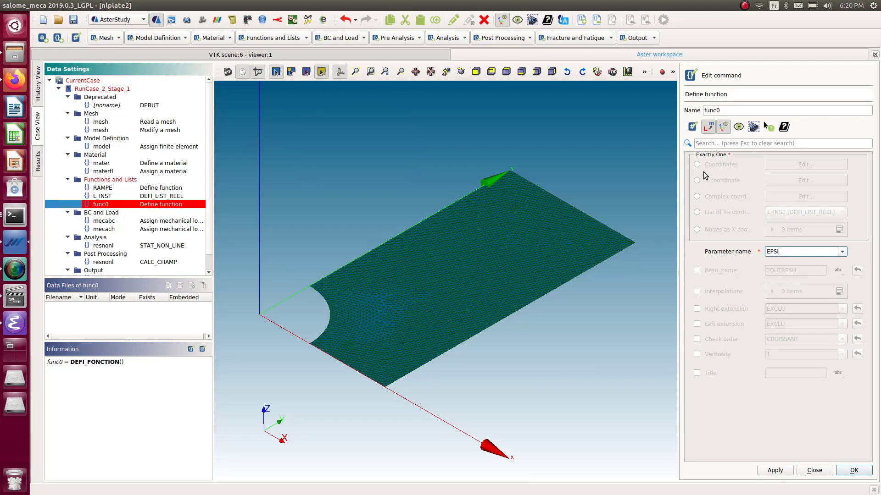
# Step: Rename the new function FSIGM, matching the traction curve name on the course slide
pyautogui.moveTo(740, 111); pyautogui.dragTo(700, 118)
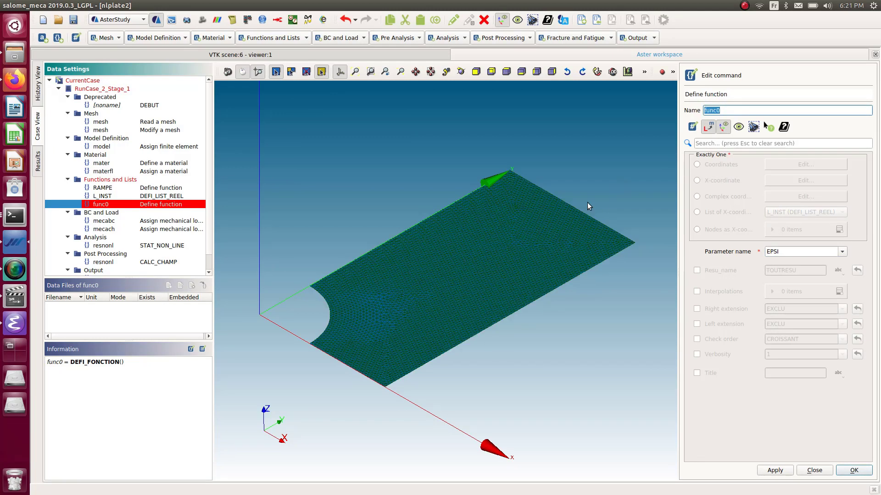
pyautogui.hotkey('alt', 'Tab')
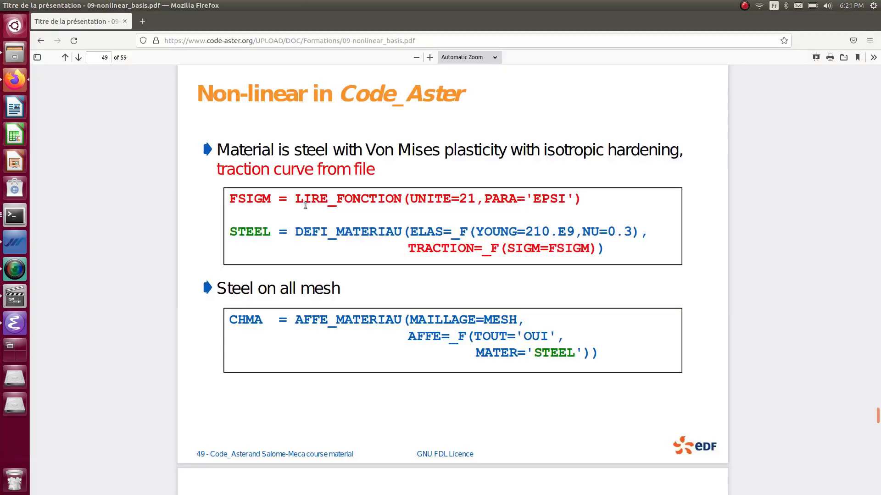
pyautogui.hotkey('alt', 'Tab')
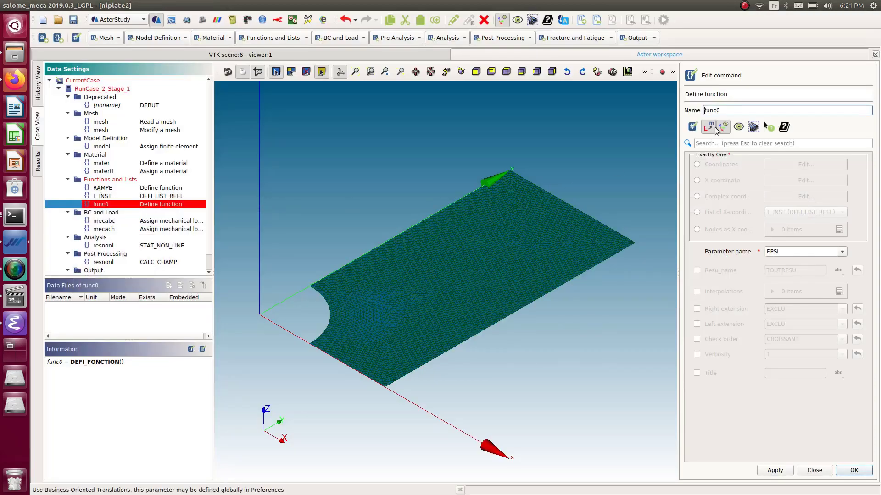
pyautogui.write('FS')
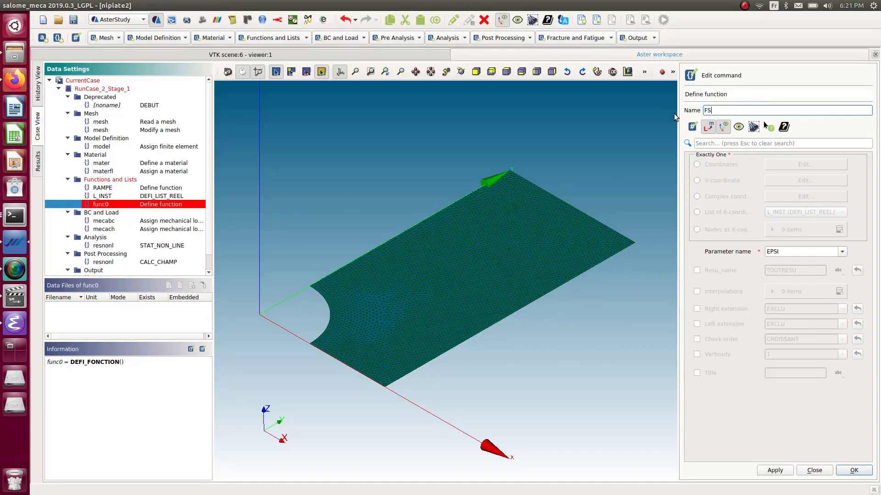
pyautogui.write('IGM')
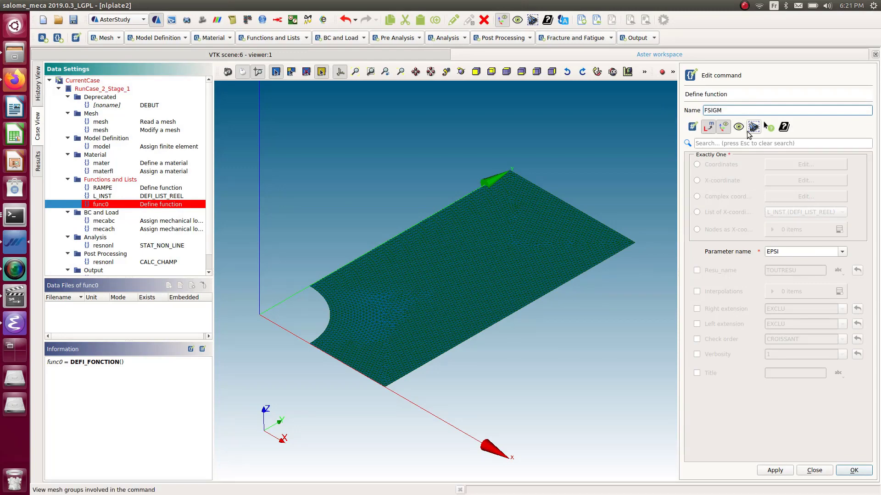
# Step: Define FSIGM by coordinates, enter the first point as EPSI 0.002 and function value 400, and add a second row
pyautogui.click(696, 164)
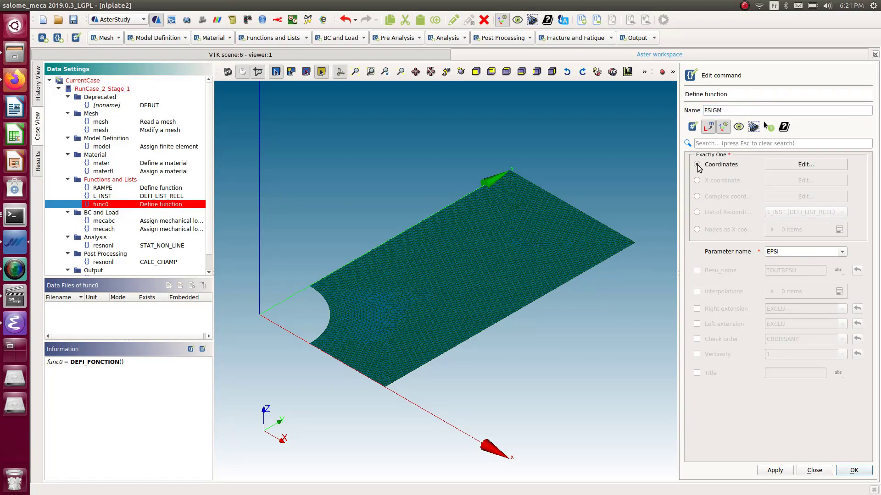
pyautogui.click(789, 164)
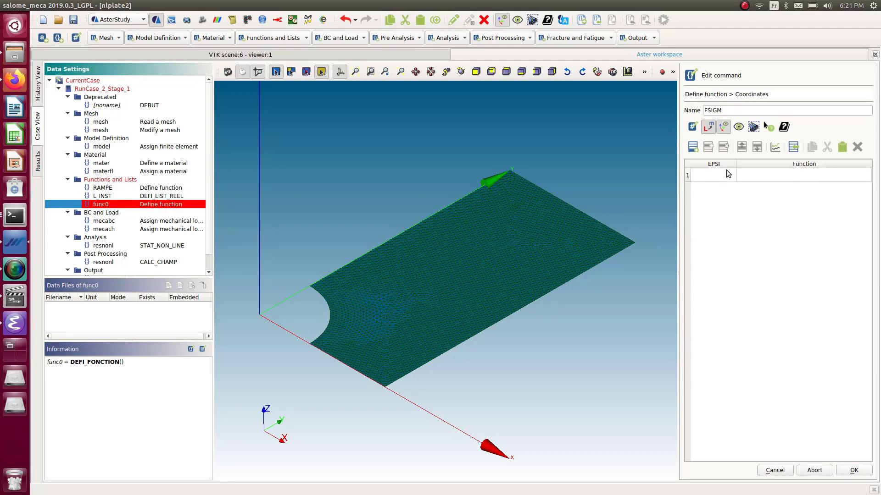
pyautogui.doubleClick(727, 176)
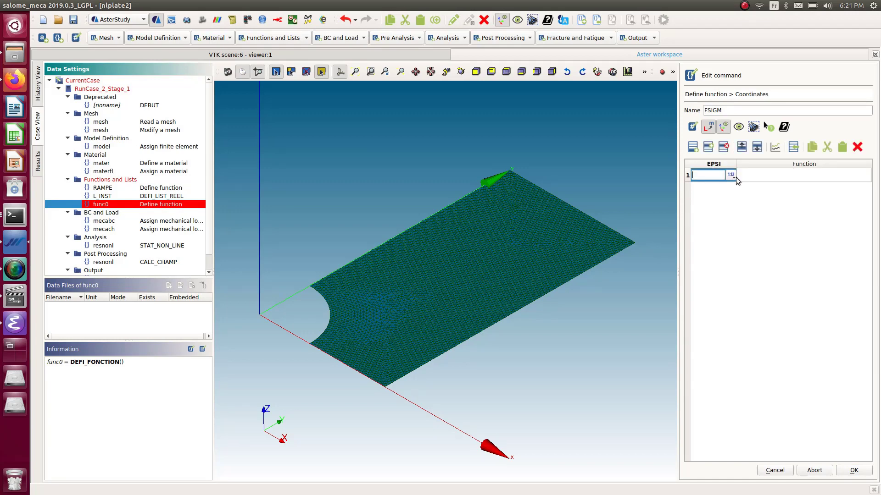
pyautogui.write('0.002')
pyautogui.doubleClick(773, 178)
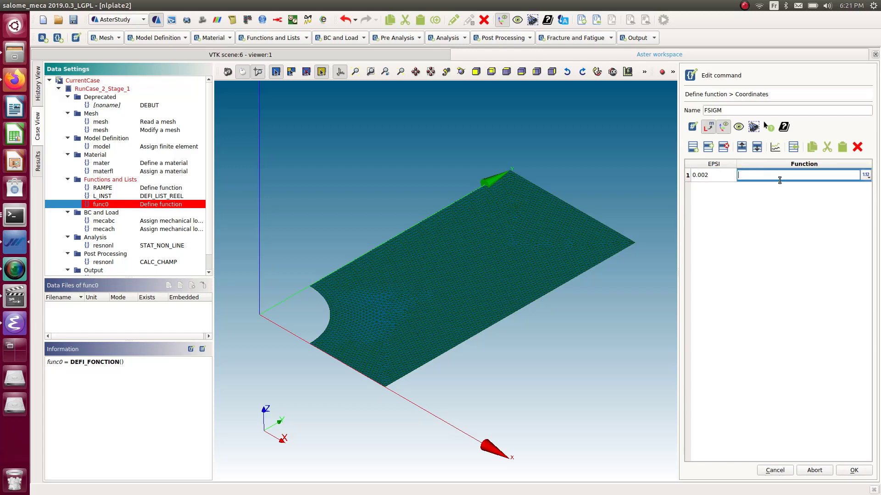
pyautogui.write('00')
pyautogui.click(705, 179)
pyautogui.click(696, 151)
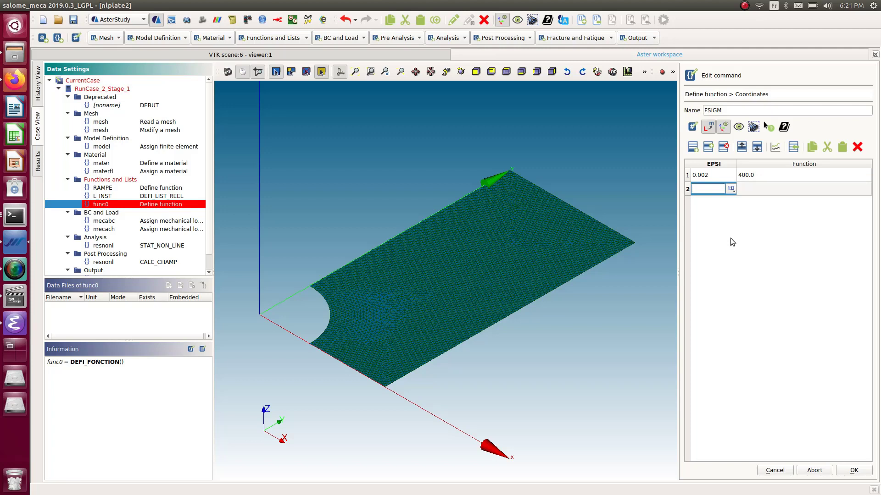
# Step: Enter the second FSIGM point as EPSI 0.004 and function value 500, plot the curve, and accept the coordinates
pyautogui.write('0.004')
pyautogui.click(772, 183)
pyautogui.click(772, 191)
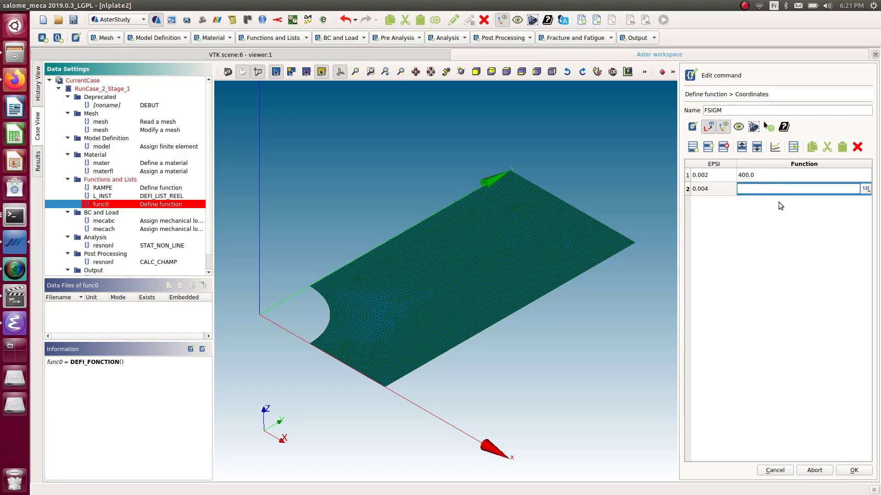
pyautogui.write('500')
pyautogui.click(782, 175)
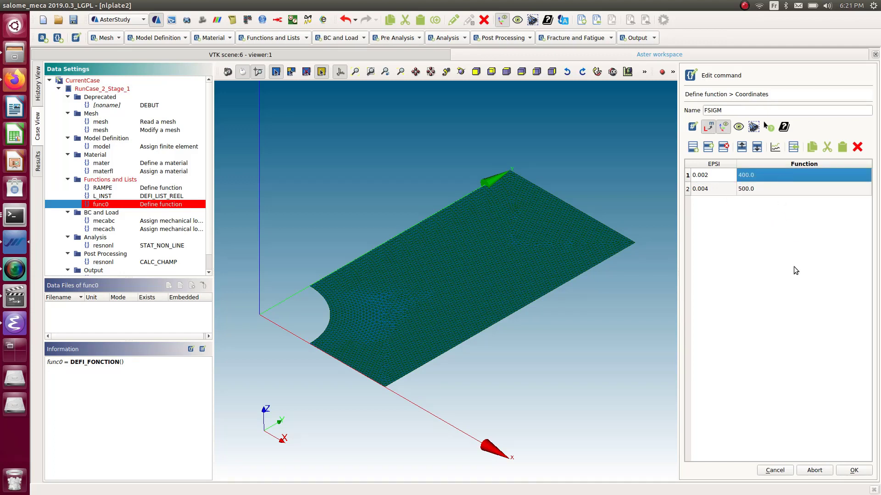
pyautogui.click(774, 147)
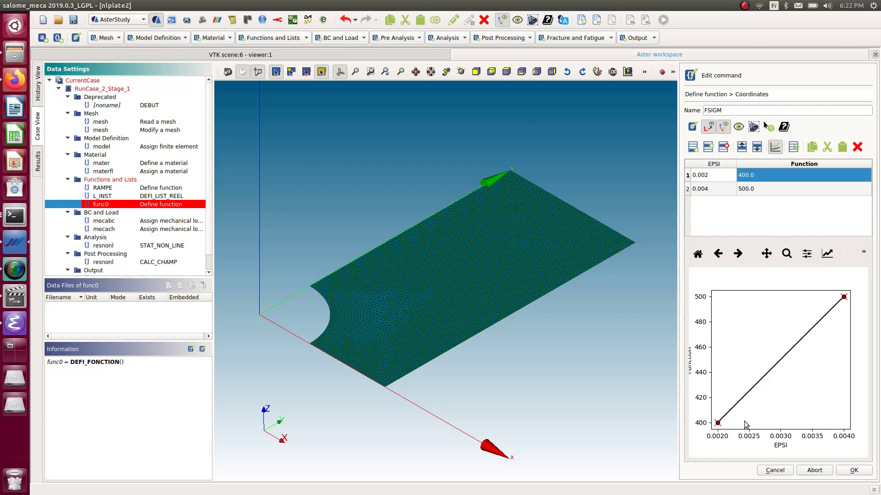
pyautogui.click(853, 471)
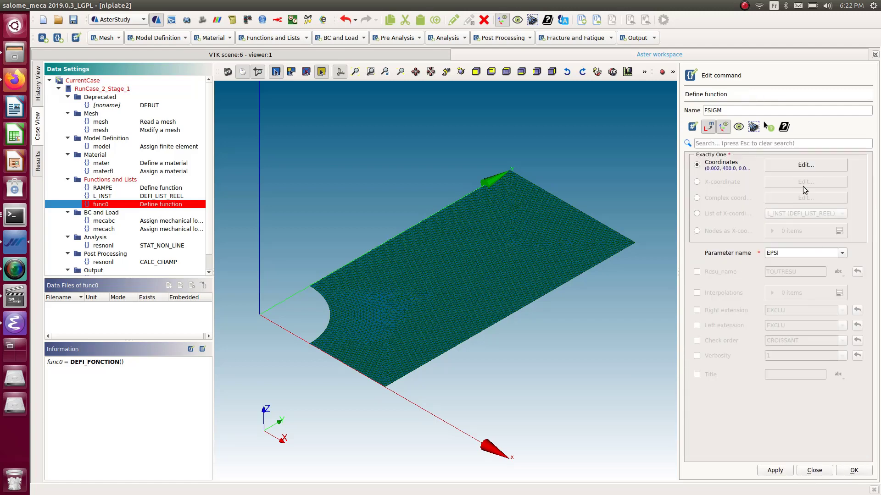
# Step: Insert a row before the first FSIGM point with EPSI 0 and function value 0, and plot the curve
pyautogui.click(792, 165)
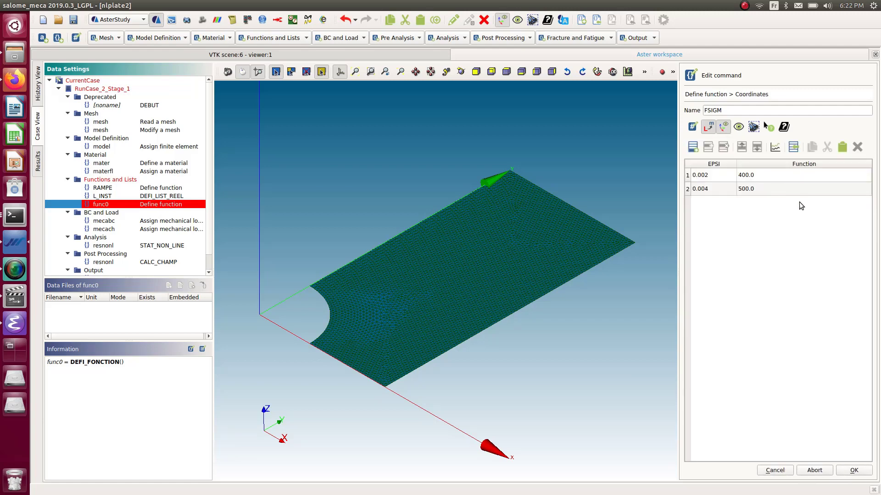
pyautogui.click(718, 162)
pyautogui.click(707, 147)
pyautogui.doubleClick(721, 176)
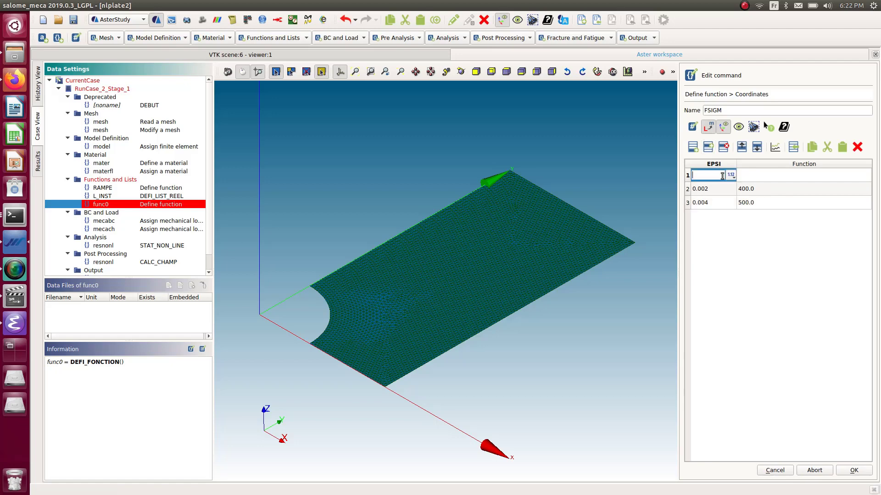
pyautogui.doubleClick(805, 175)
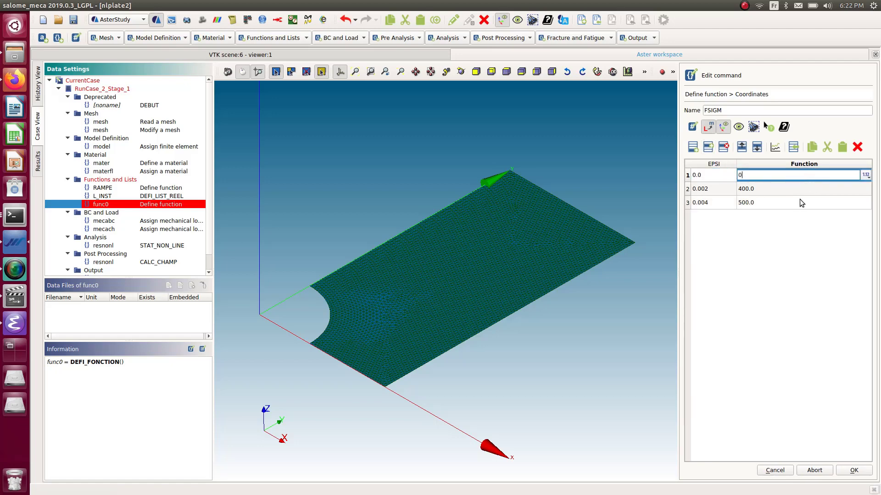
pyautogui.write('0')
pyautogui.click(771, 188)
pyautogui.click(774, 147)
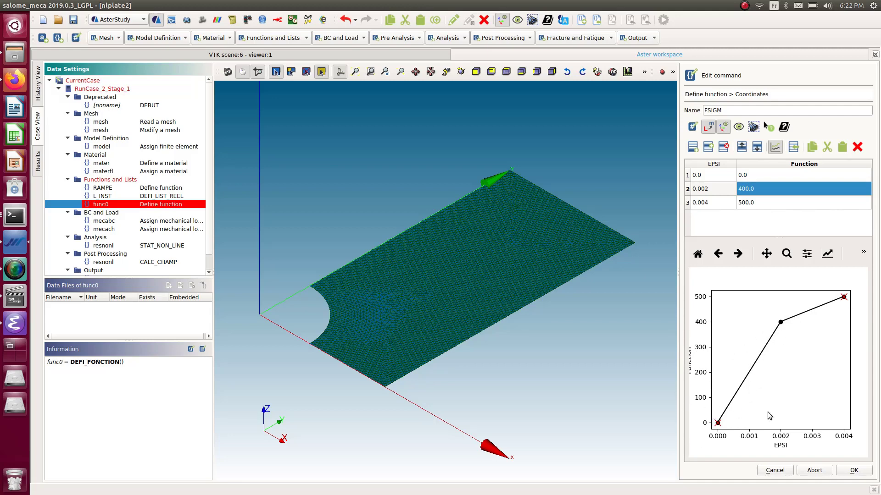
# Step: Hide the plot, delete the row with the origin point from the coordinates, and store the FSIGM function
pyautogui.click(763, 175)
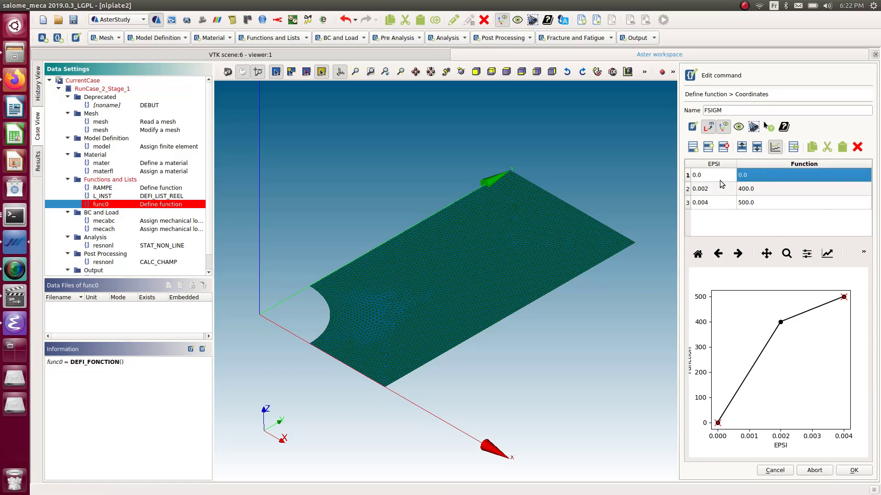
pyautogui.click(776, 150)
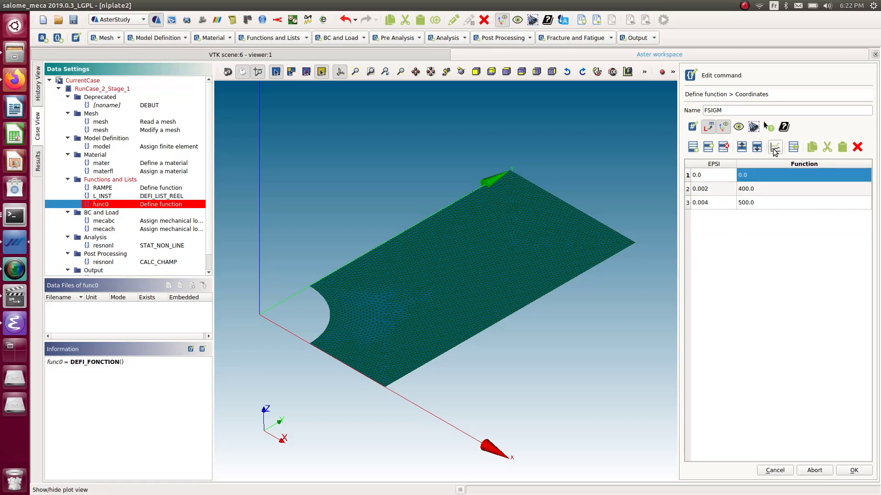
pyautogui.click(718, 149)
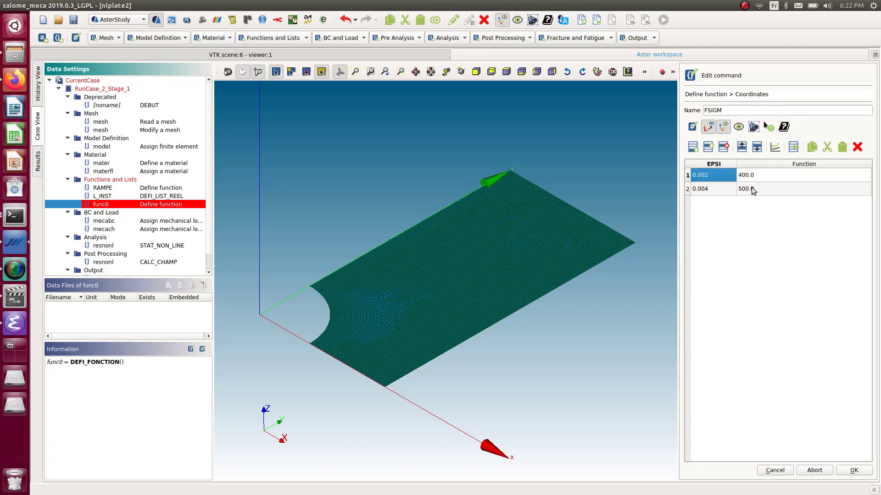
pyautogui.click(855, 474)
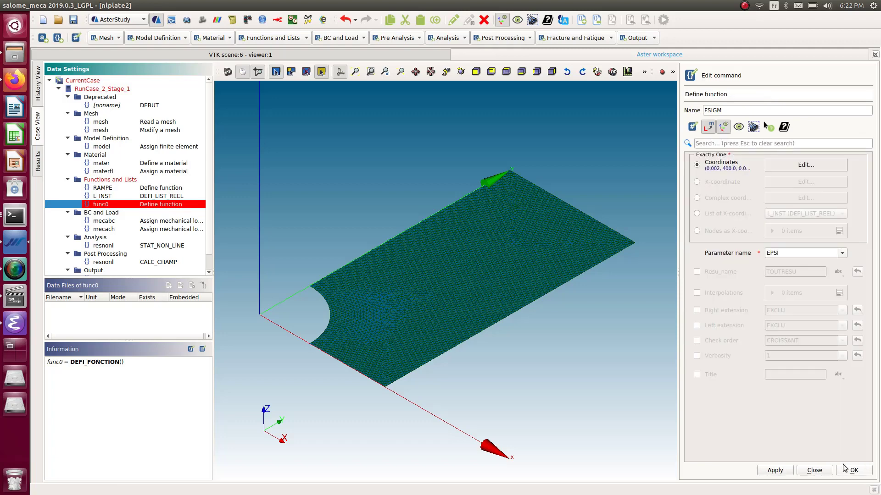
pyautogui.click(851, 472)
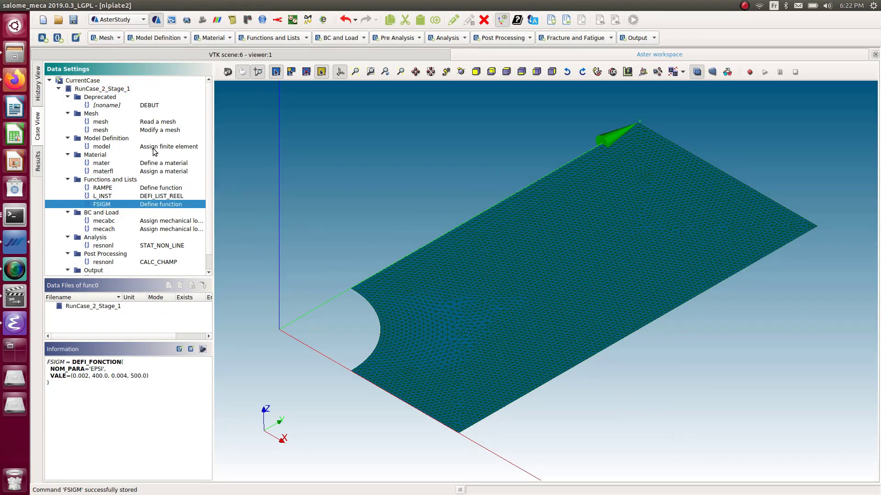
# Step: Look up the Young's modulus in the definition of the material mater and open the Calculator application
pyautogui.click(153, 124)
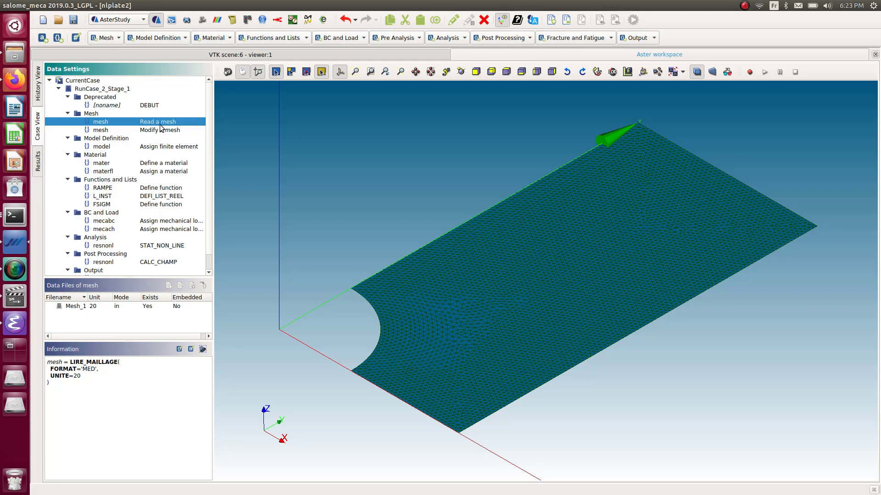
pyautogui.click(163, 165)
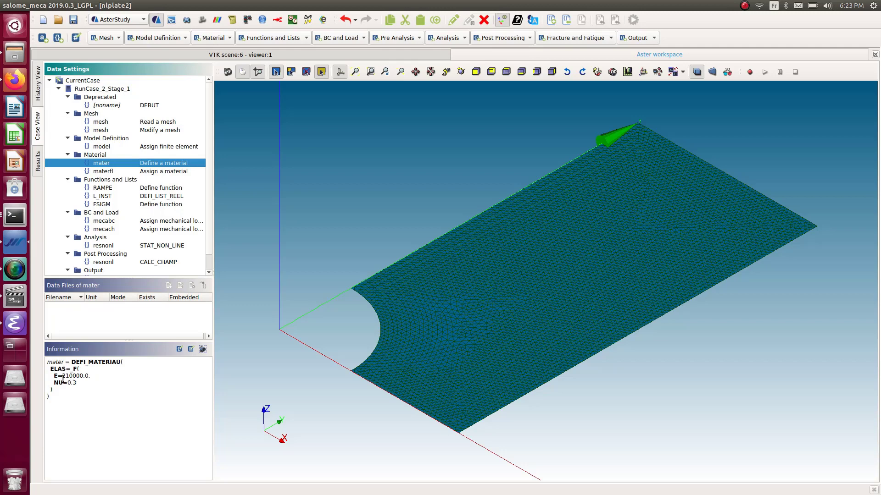
pyautogui.moveTo(63, 376); pyautogui.dragTo(84, 377)
pyautogui.click(15, 28)
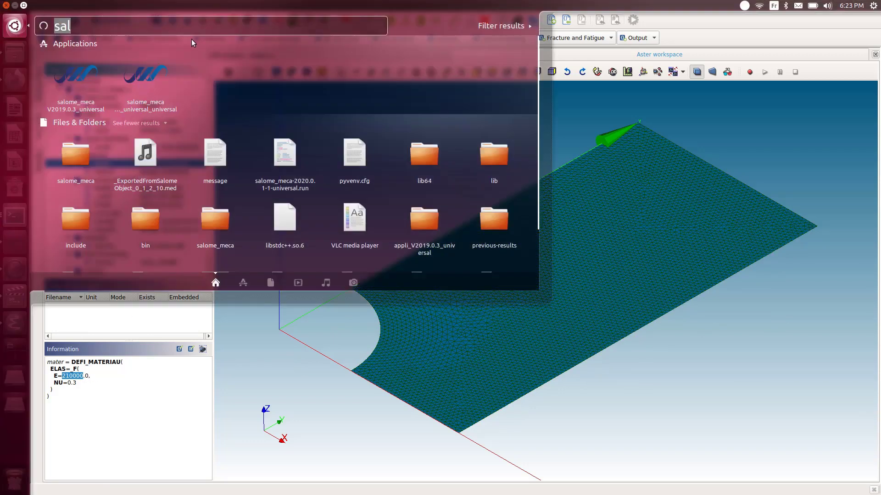
pyautogui.write('cal')
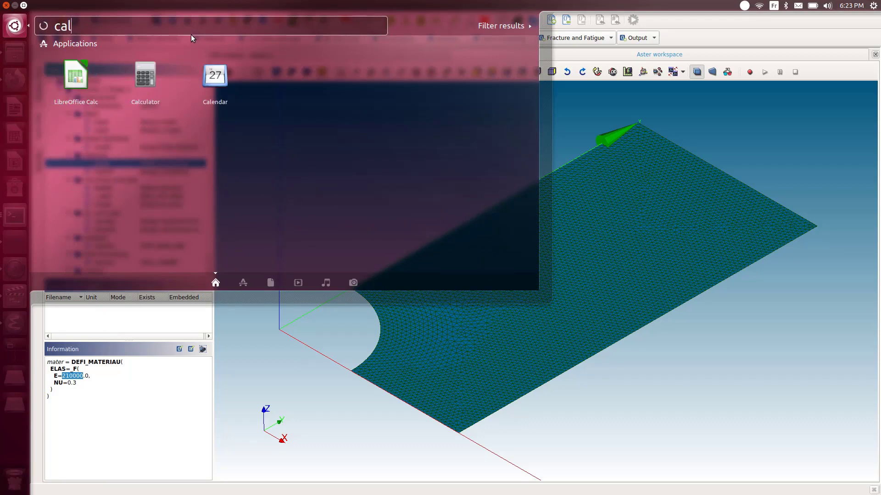
pyautogui.click(150, 81)
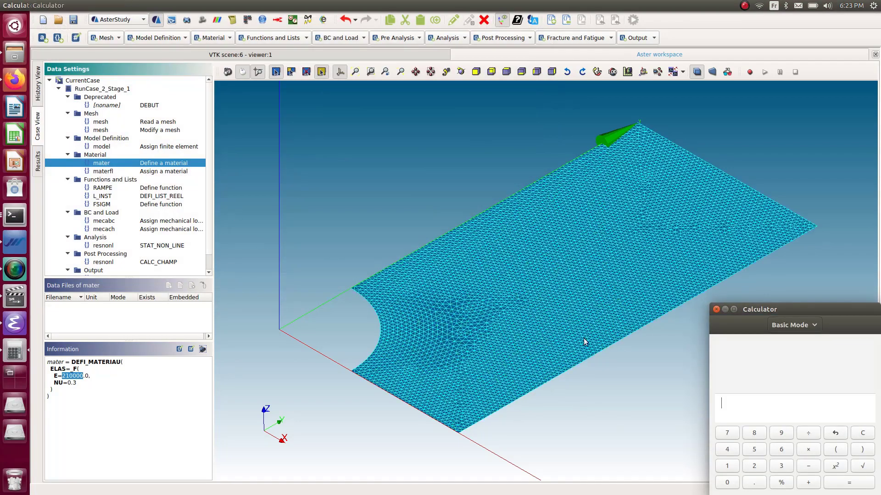
pyautogui.moveTo(808, 309); pyautogui.dragTo(441, 153)
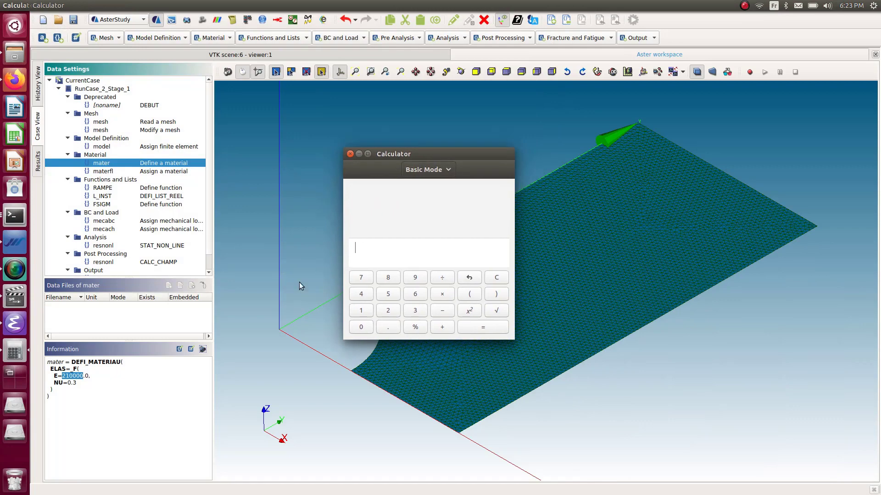
# Step: Multiply the Young's modulus 210000 by the strain 0.002 in the Calculator, and close it
pyautogui.click(390, 309)
pyautogui.click(363, 312)
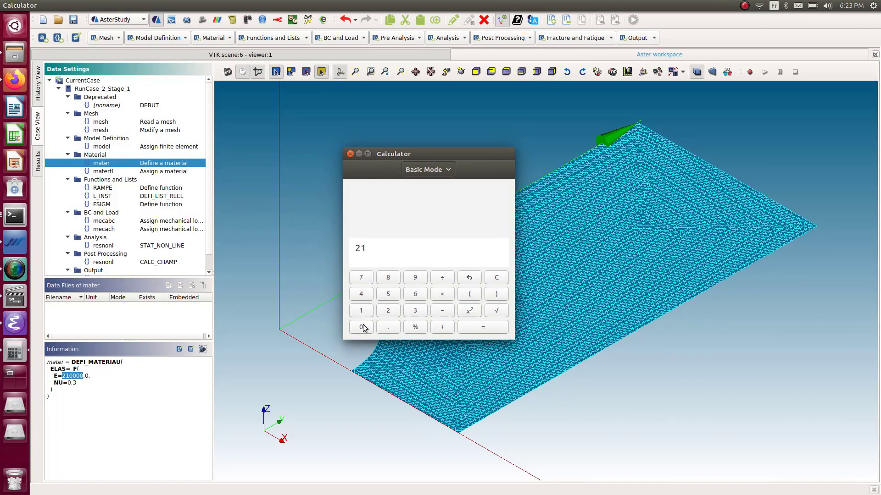
pyautogui.click(362, 327)
pyautogui.click(362, 328)
pyautogui.click(361, 328)
pyautogui.click(362, 327)
pyautogui.click(449, 296)
pyautogui.click(361, 327)
pyautogui.click(388, 327)
pyautogui.click(361, 327)
pyautogui.click(388, 311)
pyautogui.click(408, 248)
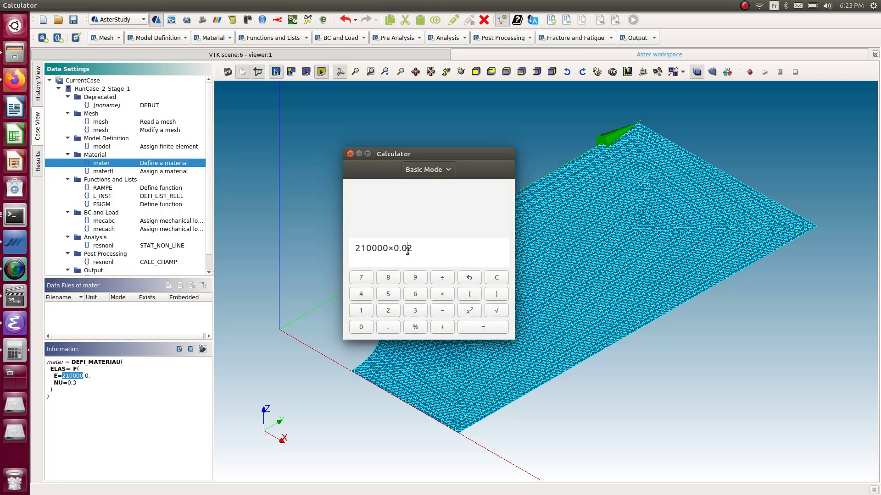
pyautogui.click(364, 328)
pyautogui.click(488, 328)
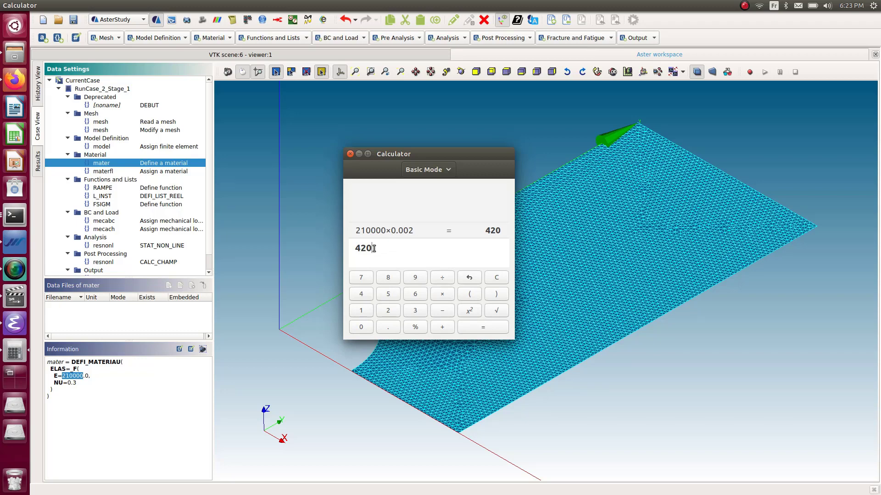
pyautogui.click(350, 154)
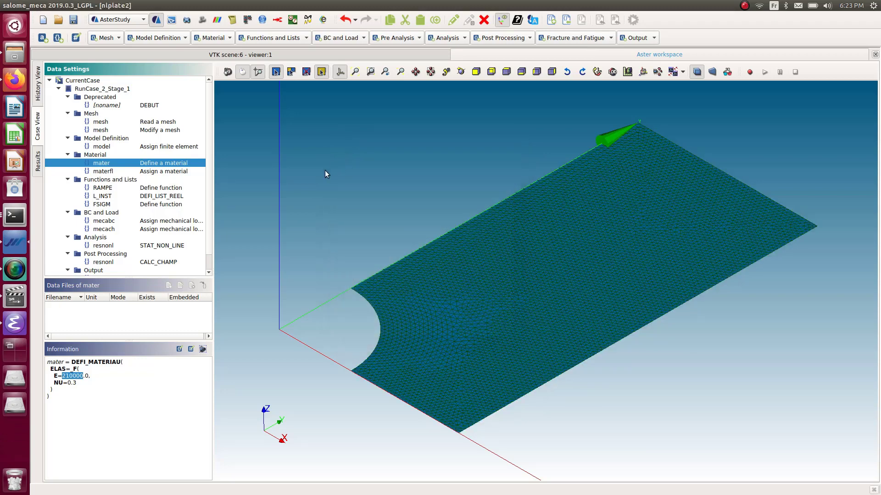
# Step: Set the FSIGM function value at EPSI 0.002 to 420 and store the function
pyautogui.doubleClick(151, 205)
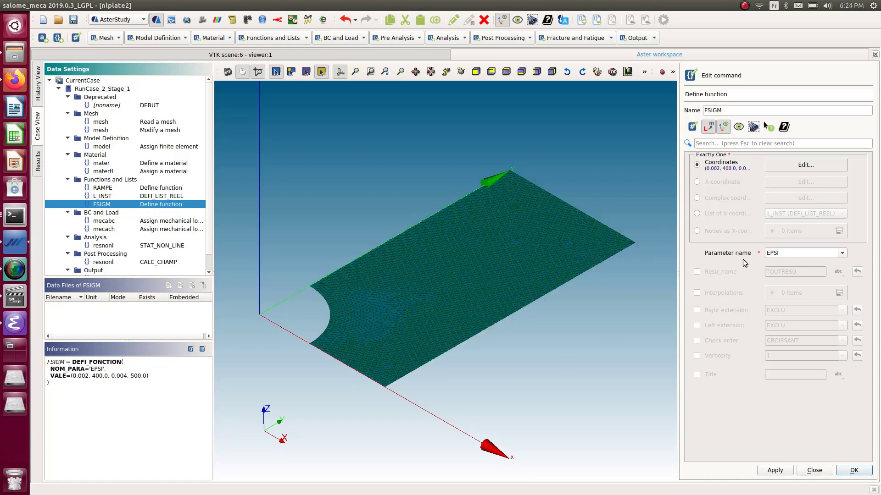
pyautogui.click(804, 165)
pyautogui.doubleClick(752, 175)
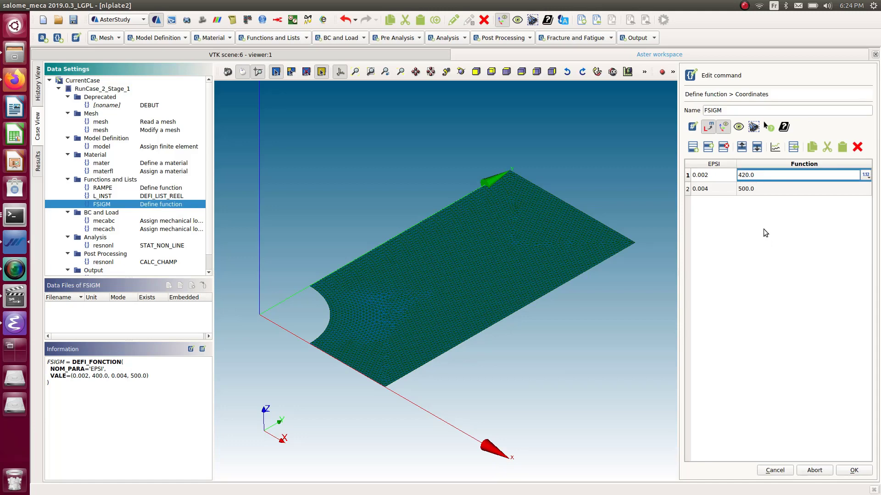
pyautogui.click(750, 190)
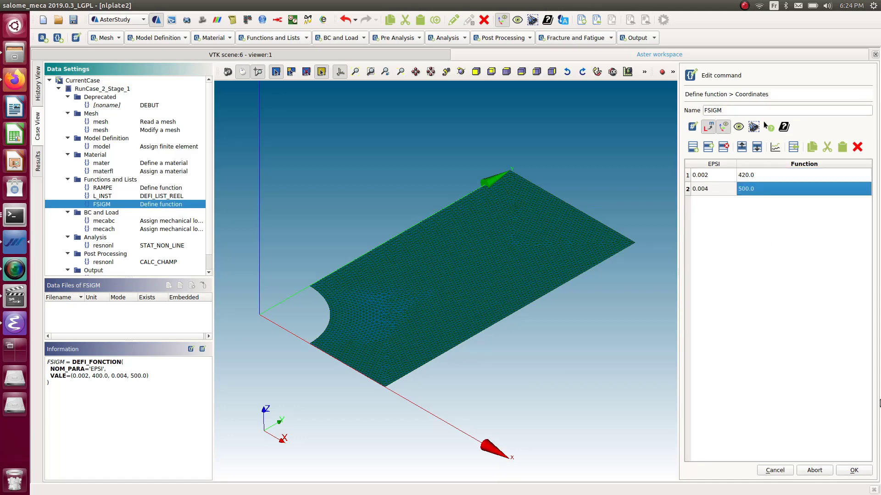
pyautogui.click(854, 471)
pyautogui.click(854, 471)
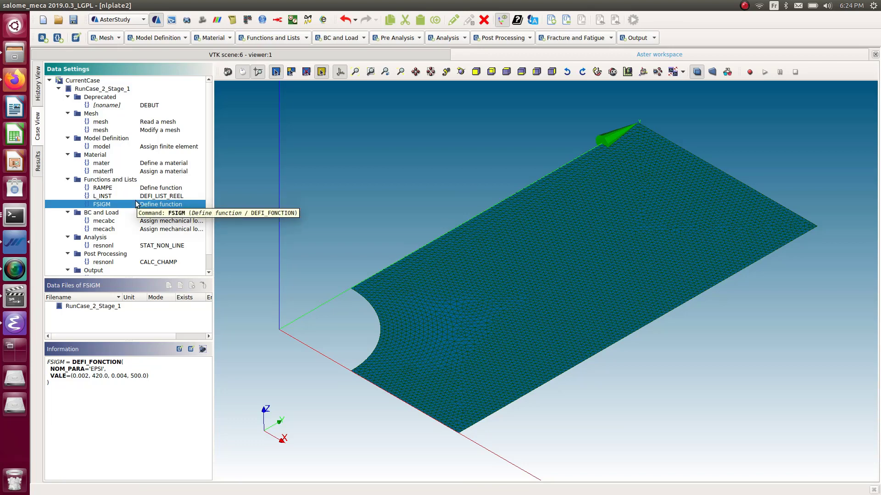
# Step: Edit the material mater, filter its behaviours for TRACT, and enable TRACTION
pyautogui.click(150, 164)
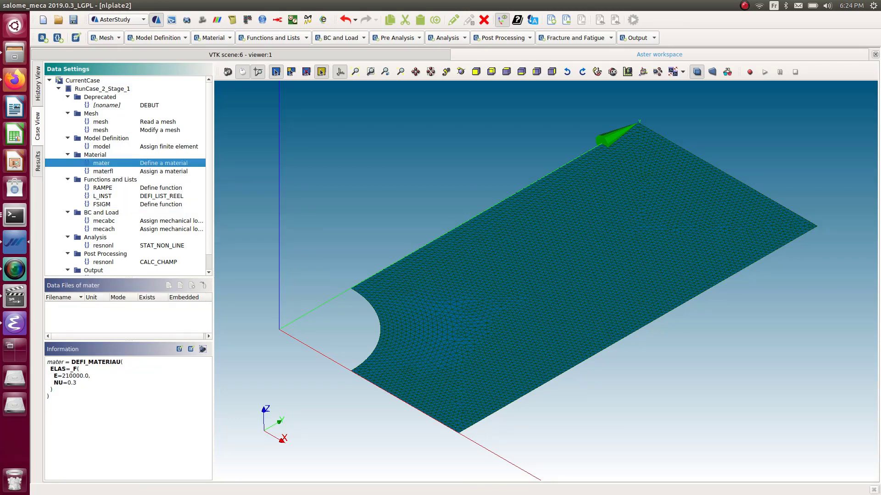
pyautogui.doubleClick(149, 163)
pyautogui.rightClick(158, 163)
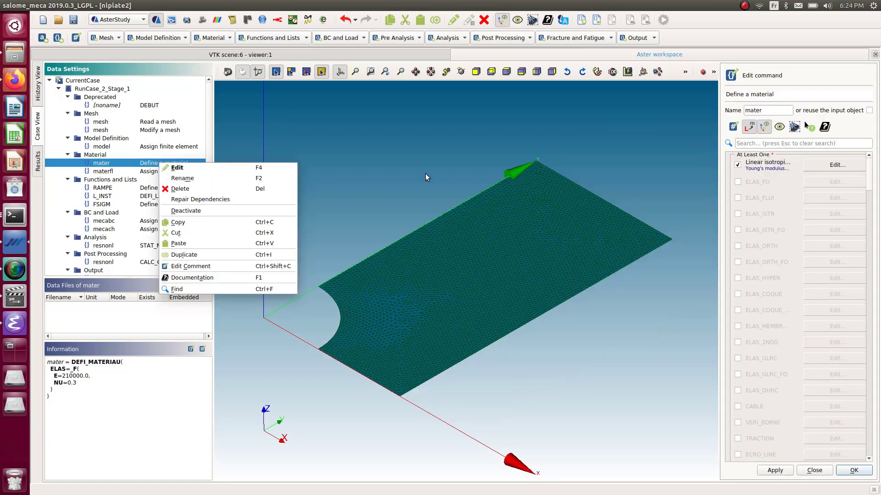
pyautogui.click(387, 186)
pyautogui.click(748, 143)
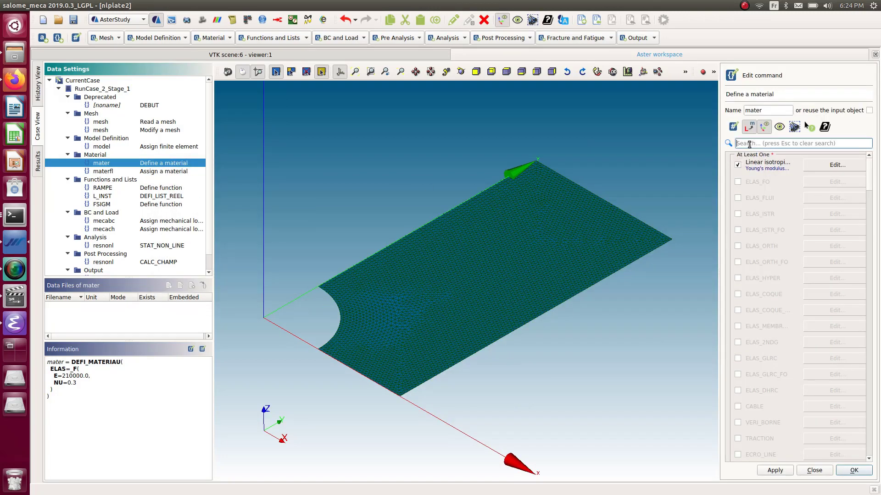
pyautogui.write('TRACT')
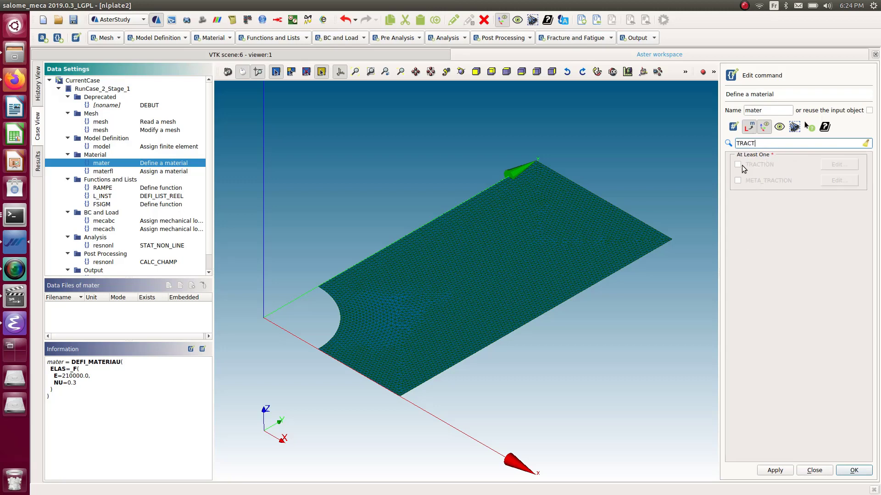
pyautogui.click(738, 165)
# Step: Assign the FSIGM function as SIGM of the TRACTION behaviour in mater, and save the study
pyautogui.click(838, 165)
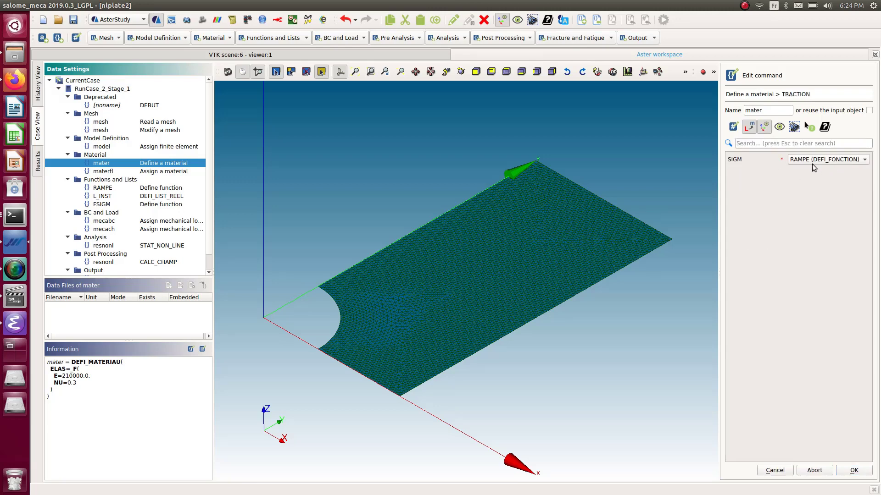
pyautogui.click(812, 163)
pyautogui.click(813, 169)
pyautogui.click(854, 470)
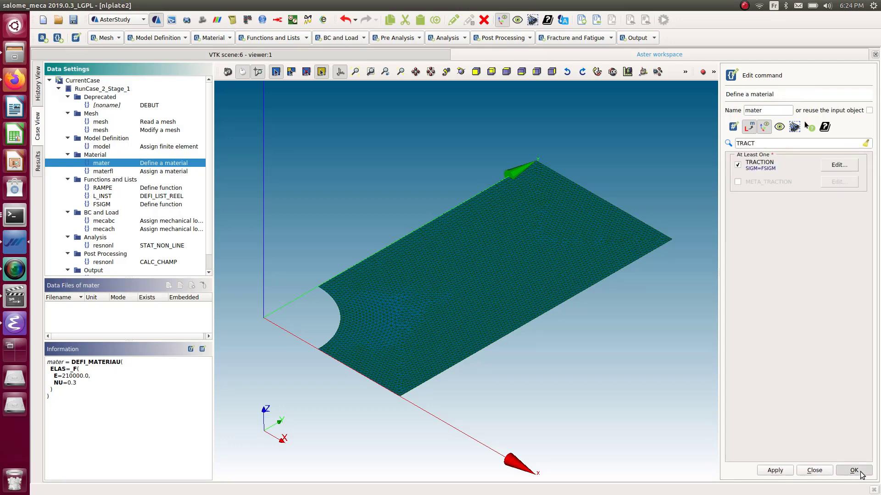
pyautogui.click(856, 471)
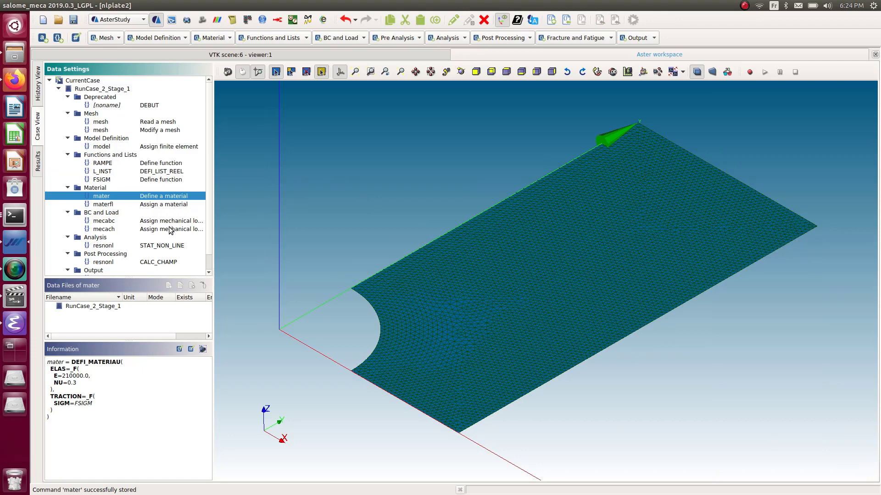
pyautogui.click(73, 20)
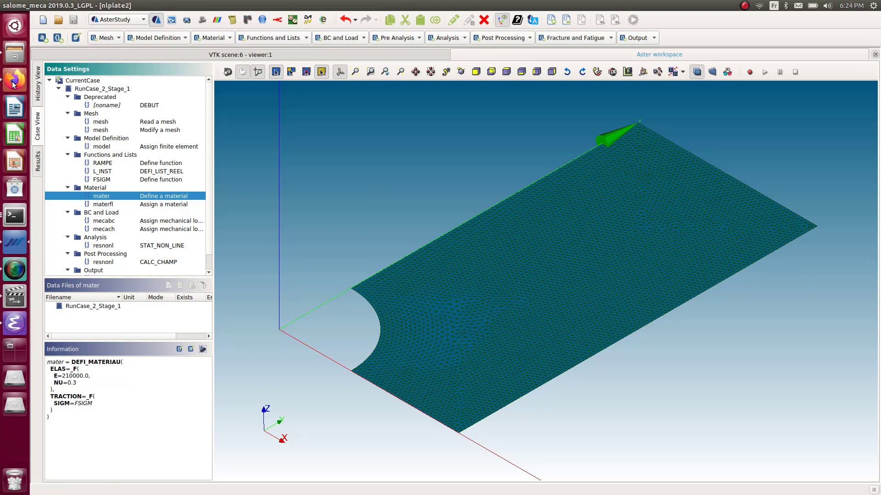
# Step: Switch to the Code_Aster course PDF in Firefox and examine the STAT_NON_LINE behaviour settings for plasticity with isotropic hardening and small strains
pyautogui.hotkey('alt', 'Tab')
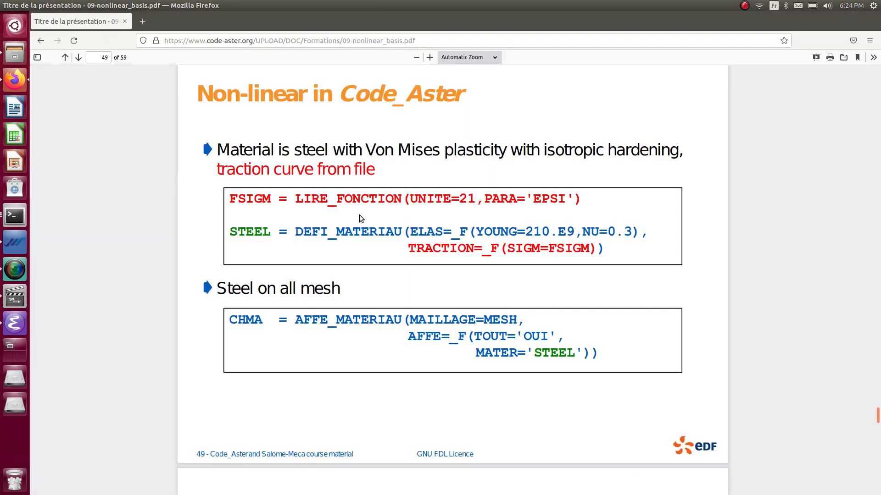
pyautogui.scroll(-6, 332, 223)
pyautogui.rightClick(332, 223)
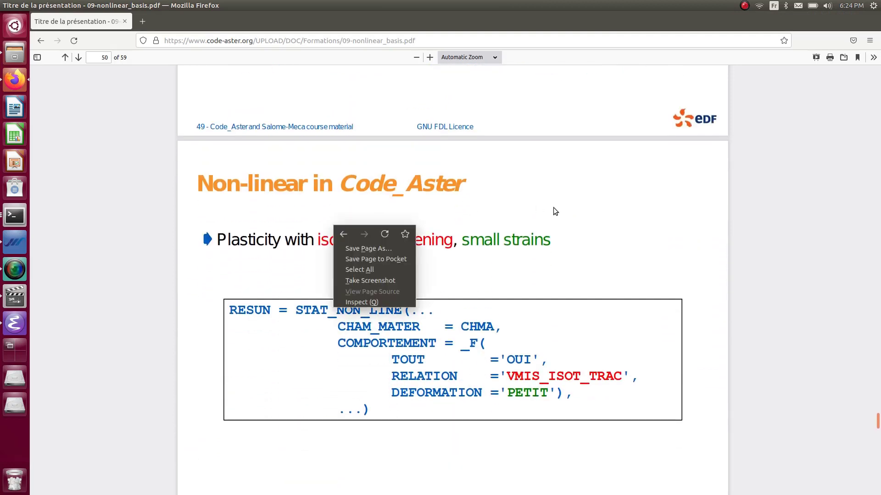
pyautogui.click(548, 209)
pyautogui.scroll(-4, 532, 215)
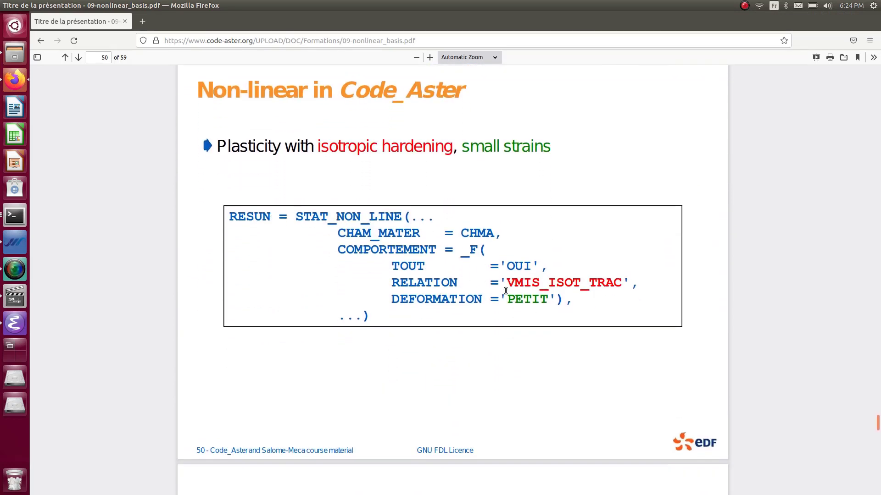
pyautogui.moveTo(627, 283); pyautogui.dragTo(556, 299)
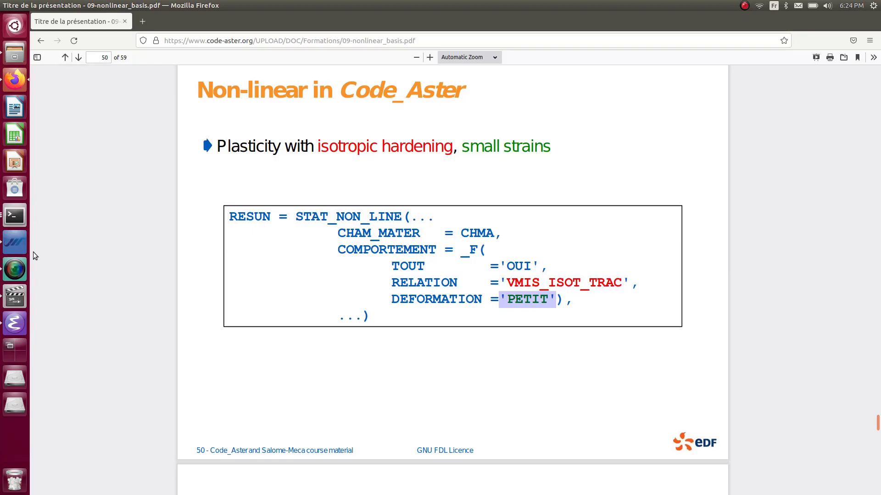
# Step: Return to Salome-Meca, edit the resnonl STAT_NON_LINE command, enable COMPORTEMENT, and open its behaviour item for editing
pyautogui.click(21, 244)
pyautogui.scroll(-1, 183, 248)
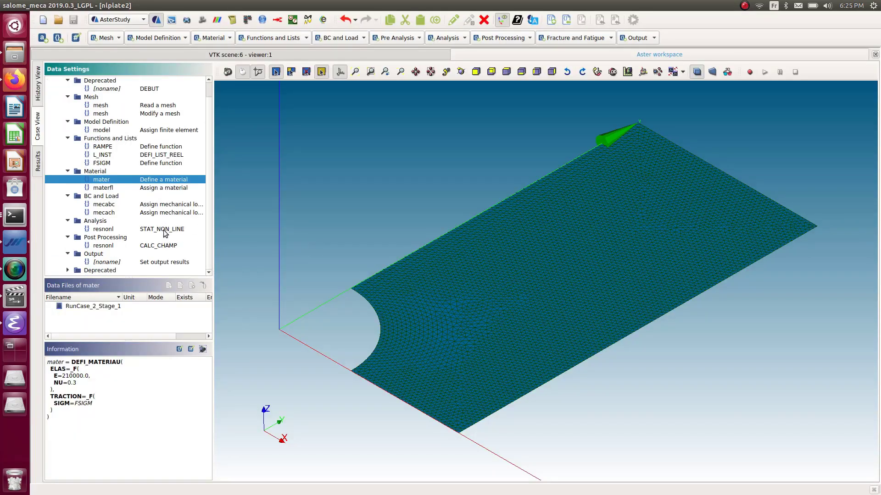
pyautogui.doubleClick(166, 229)
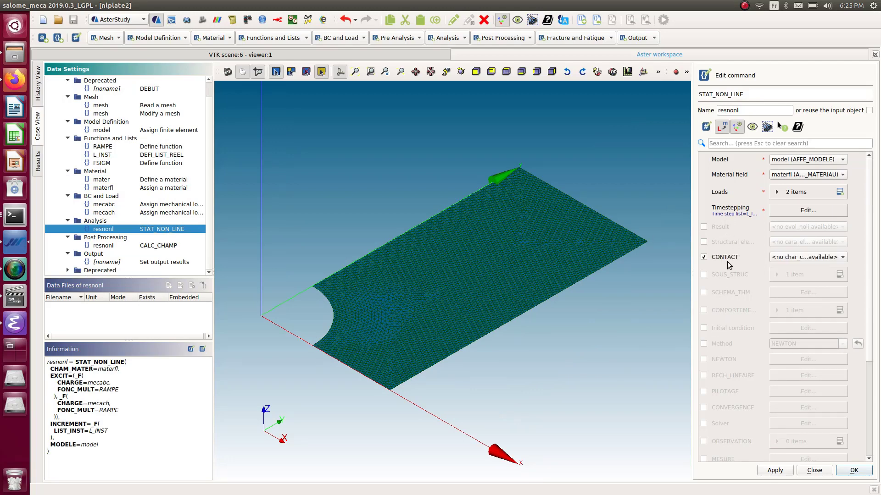
pyautogui.scroll(-2, 721, 296)
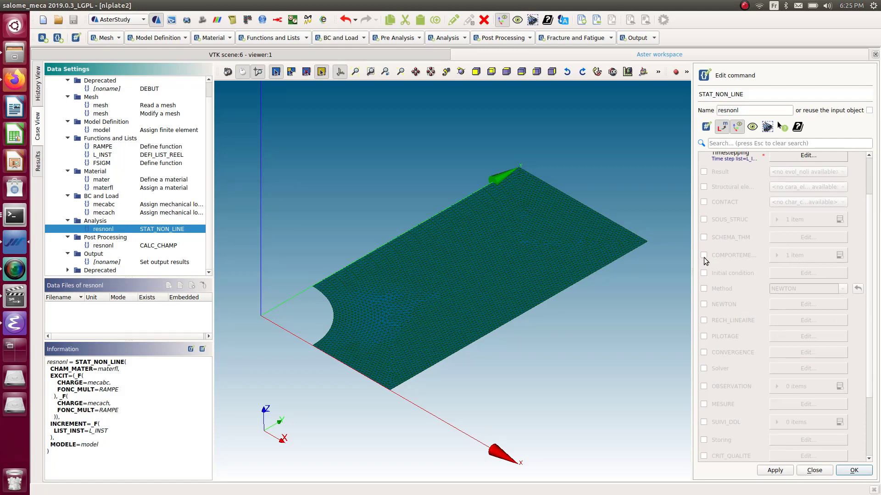
pyautogui.click(704, 255)
pyautogui.click(840, 255)
pyautogui.click(839, 292)
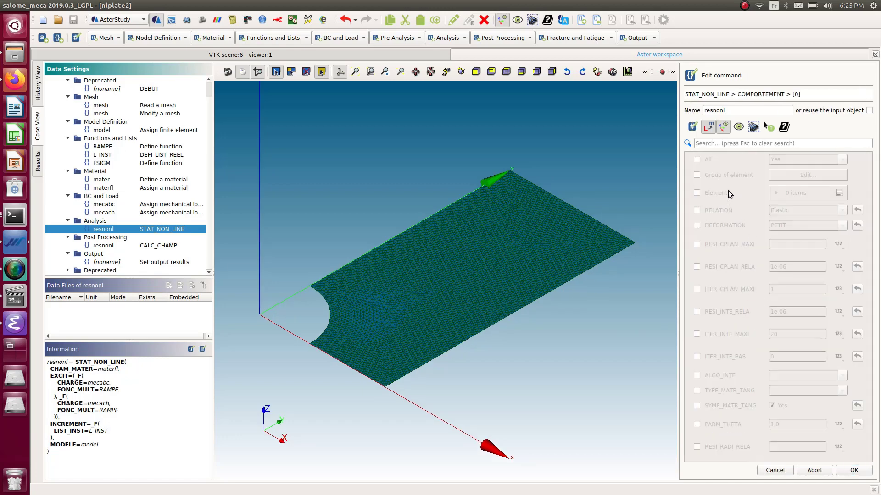
# Step: Apply the behaviour to the whole model with All set to Yes, and set RELATION to VMIS_ISOT_TRAC
pyautogui.click(697, 159)
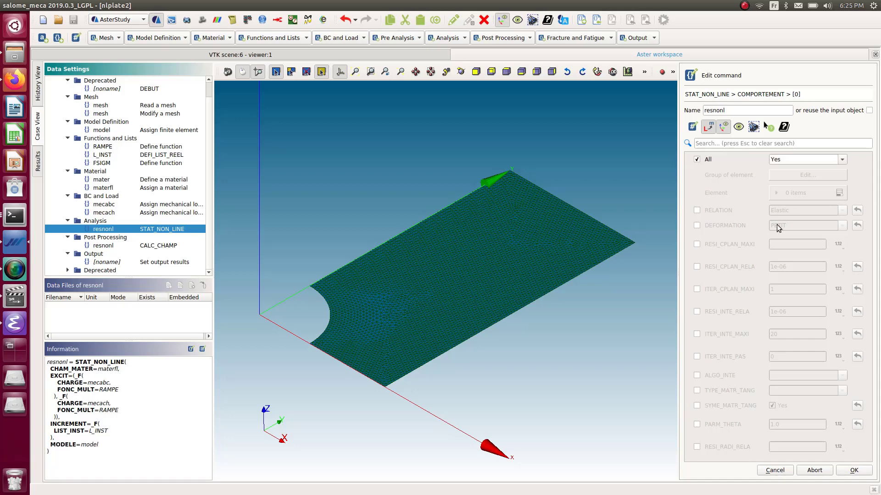
pyautogui.click(696, 211)
pyautogui.click(842, 210)
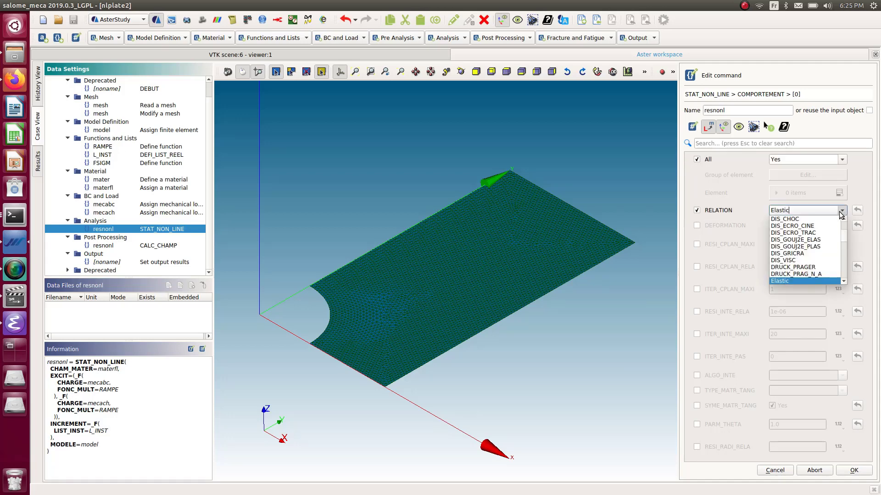
pyautogui.scroll(-5, 818, 243)
pyautogui.scroll(-12, 816, 242)
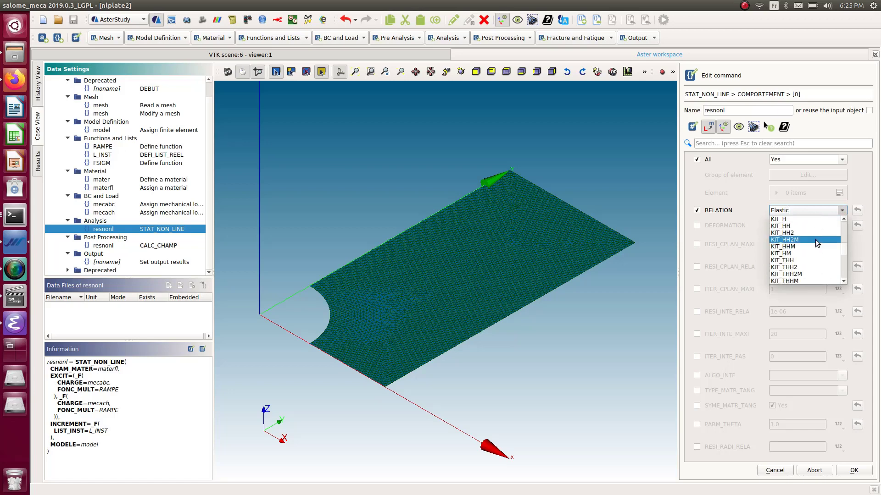
pyautogui.scroll(-10, 815, 243)
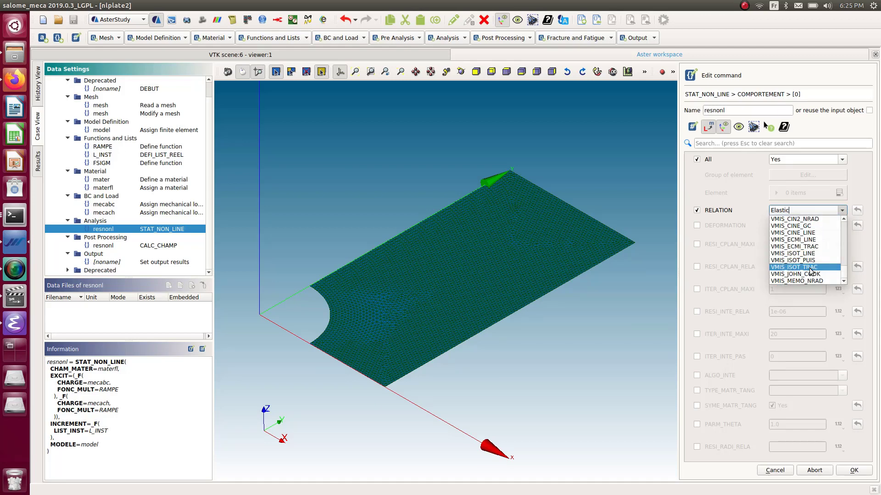
pyautogui.click(810, 268)
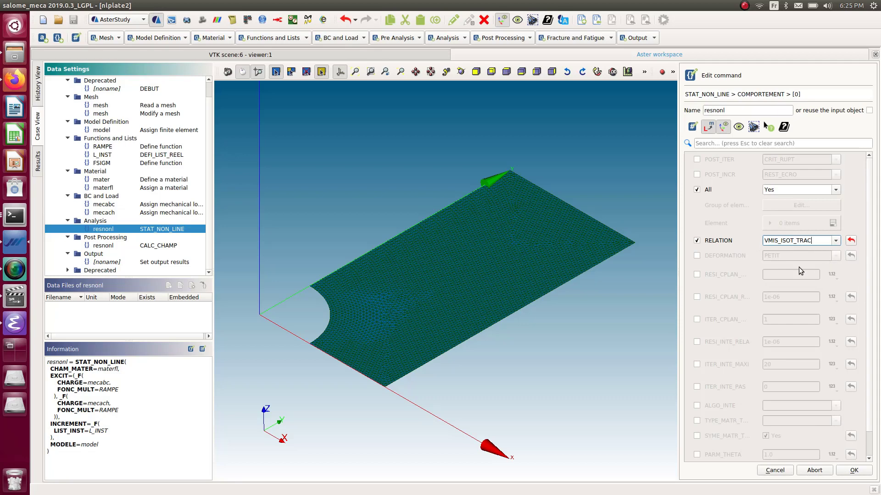
# Step: Enable DEFORMATION as PETIT for the behaviour, store the resnonl command, and save the study
pyautogui.click(697, 257)
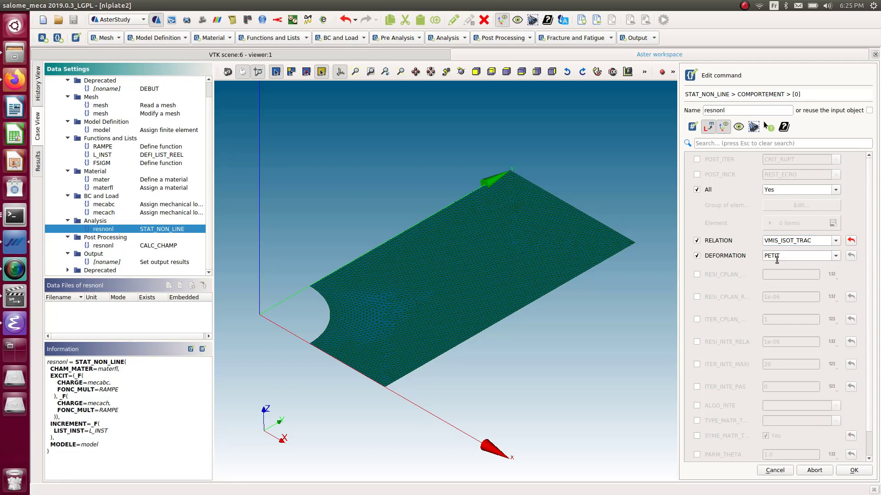
pyautogui.click(835, 256)
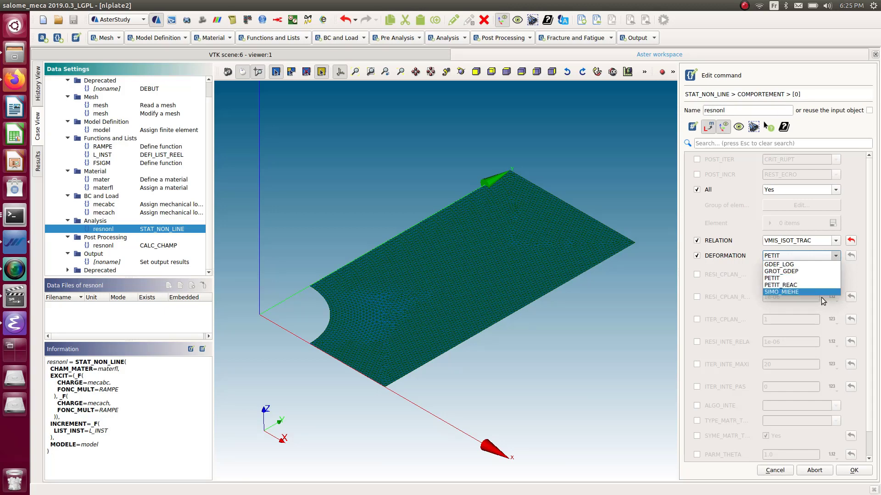
pyautogui.click(807, 278)
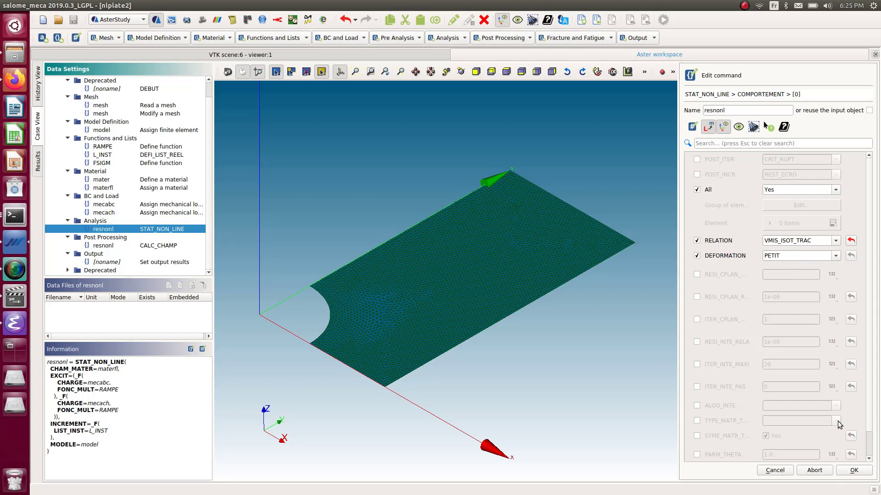
pyautogui.click(855, 471)
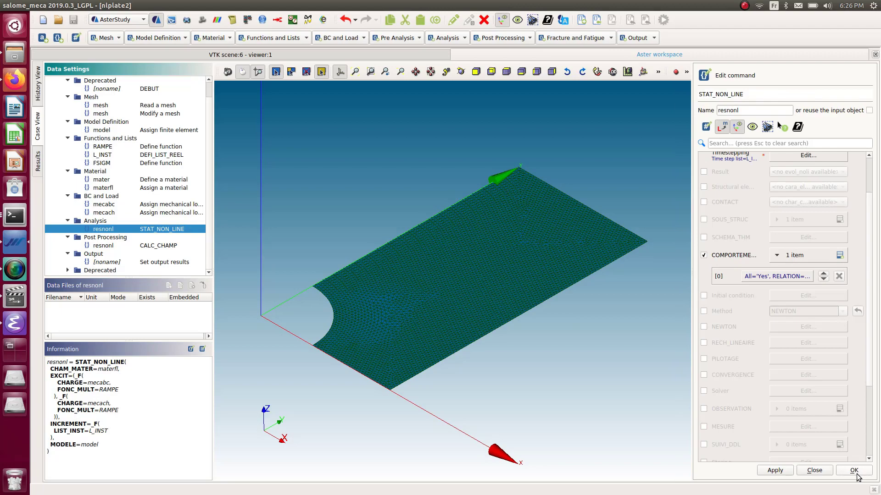
pyautogui.click(854, 471)
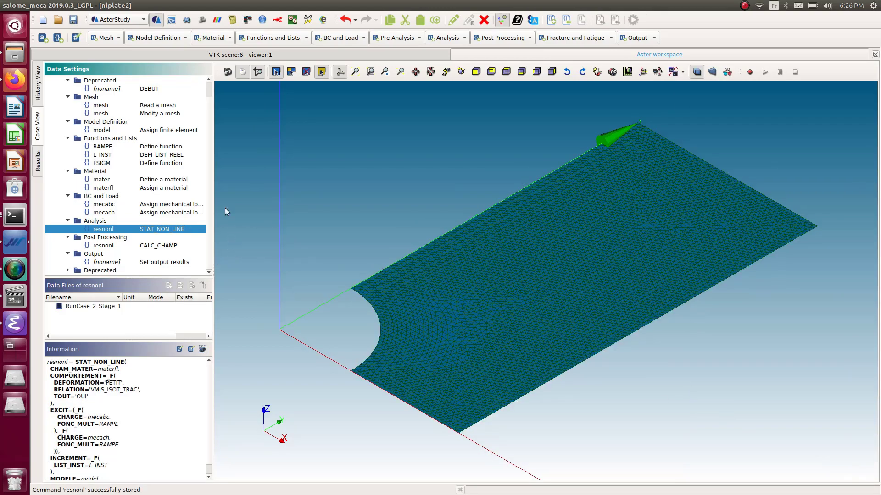
pyautogui.click(73, 19)
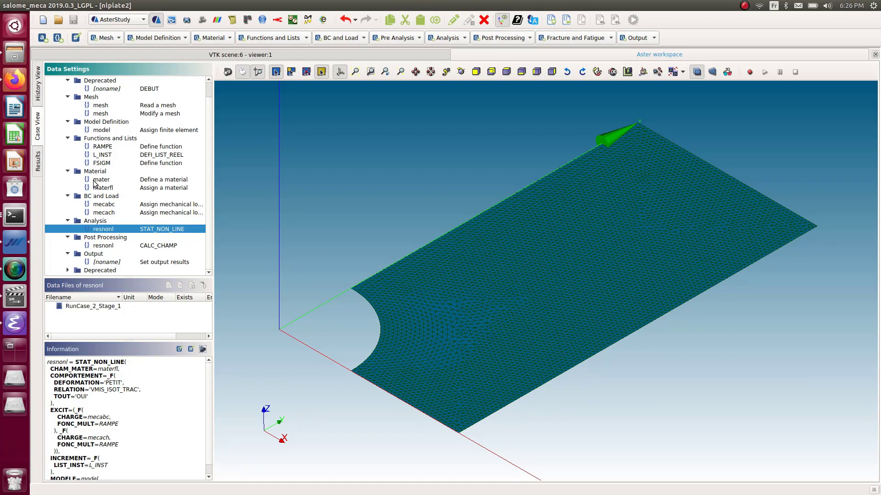
# Step: Run the calculation of CurrentCase with its stage RunCase_2_Stage_1
pyautogui.click(39, 84)
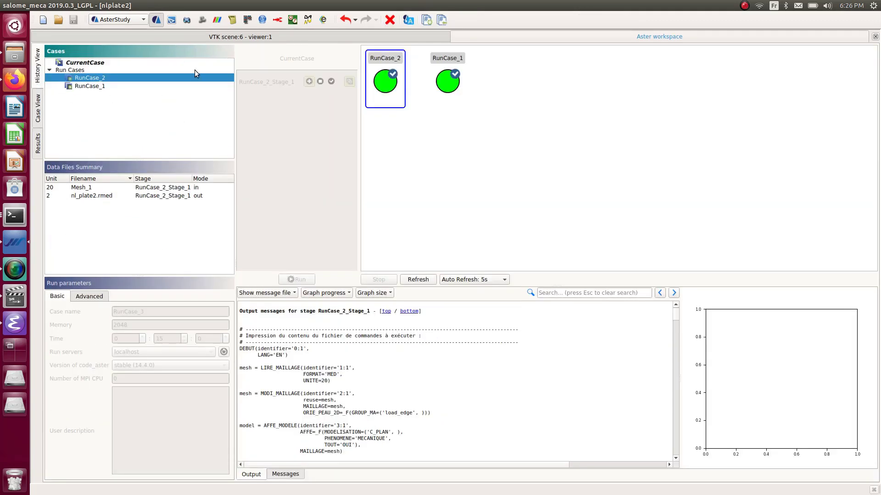
pyautogui.click(98, 64)
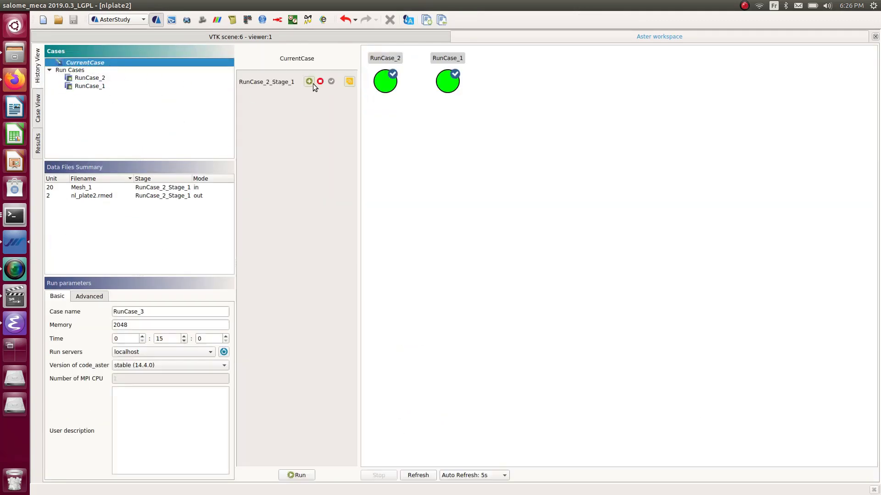
pyautogui.click(299, 476)
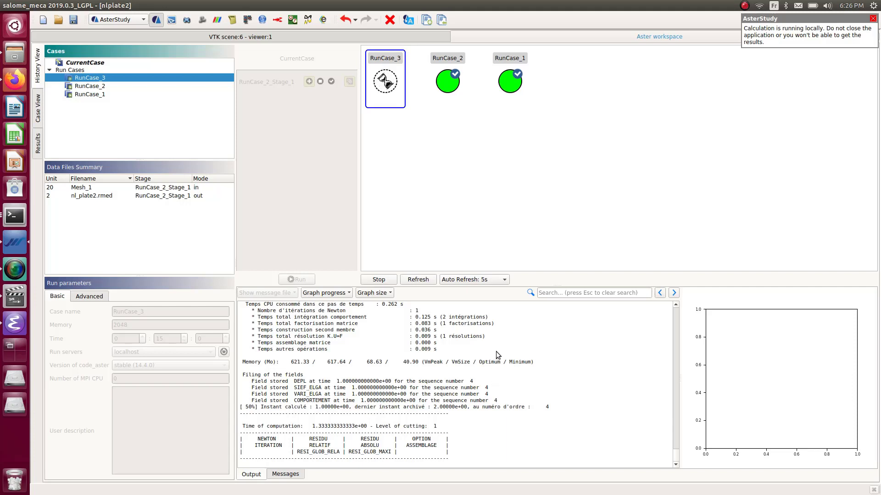
# Step: Examine the exception report at the end of RunCase_3's message file, and close the file
pyautogui.click(387, 74)
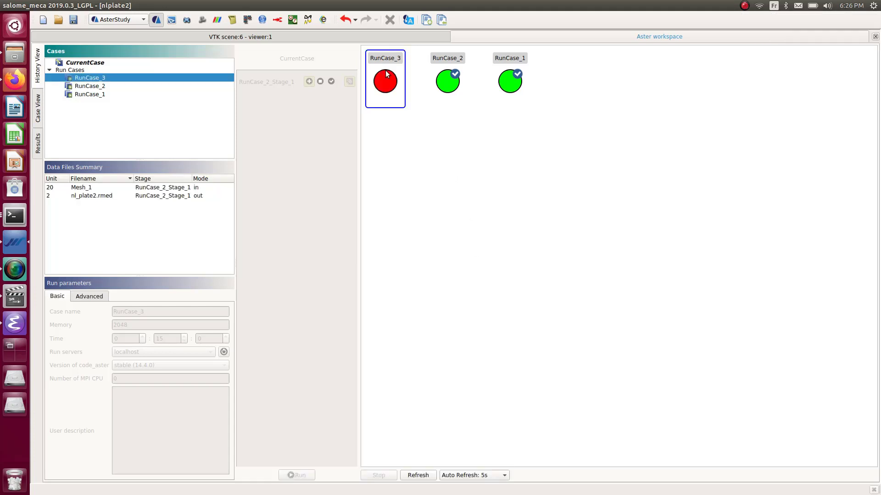
pyautogui.click(282, 294)
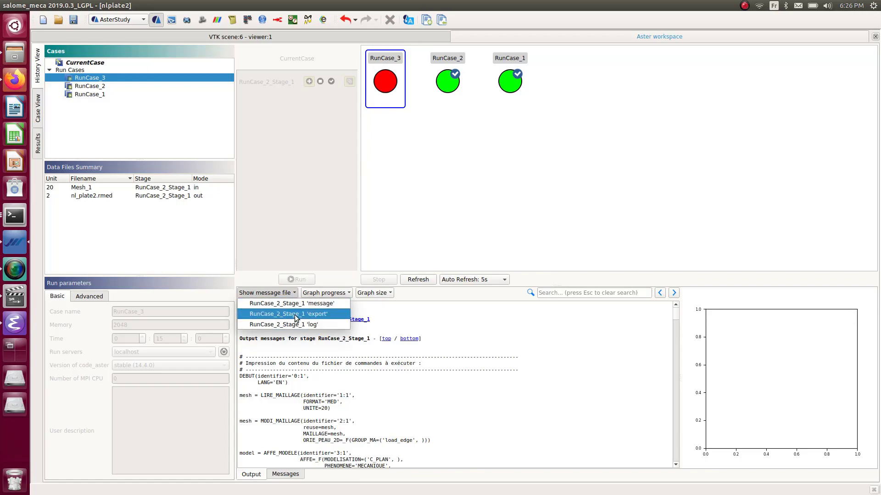
pyautogui.click(299, 307)
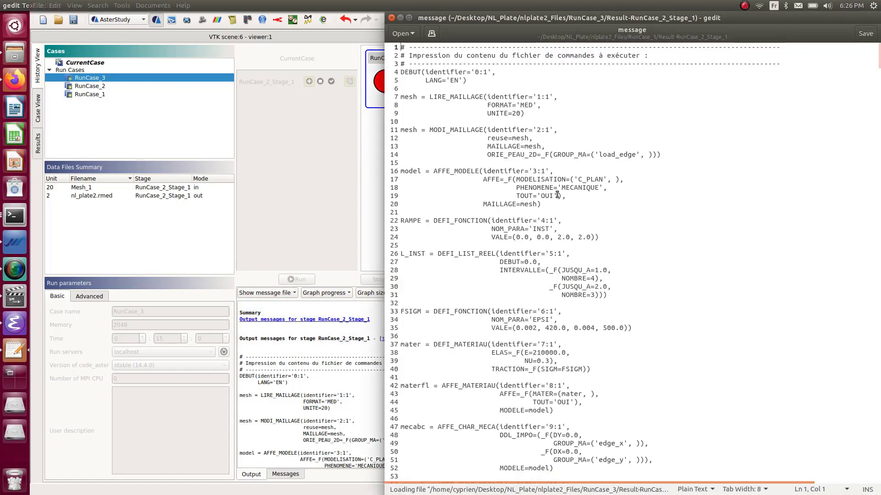
pyautogui.scroll(-20, 585, 205)
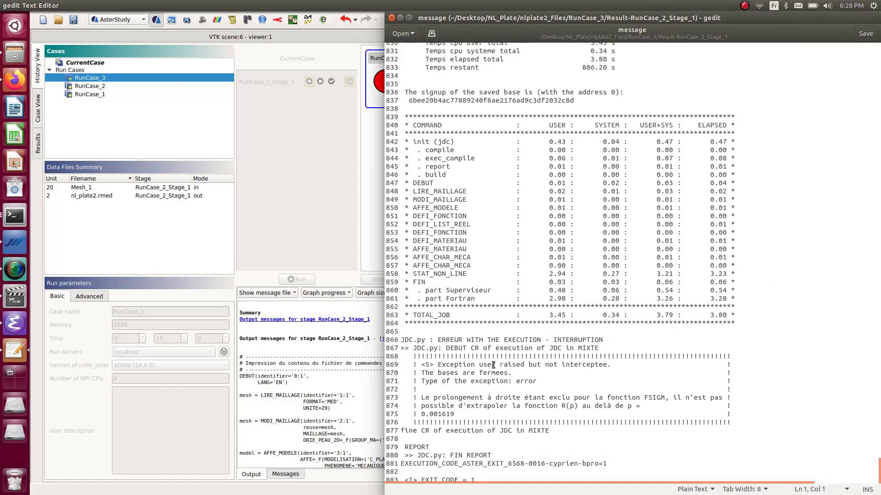
pyautogui.moveTo(475, 414); pyautogui.dragTo(385, 390)
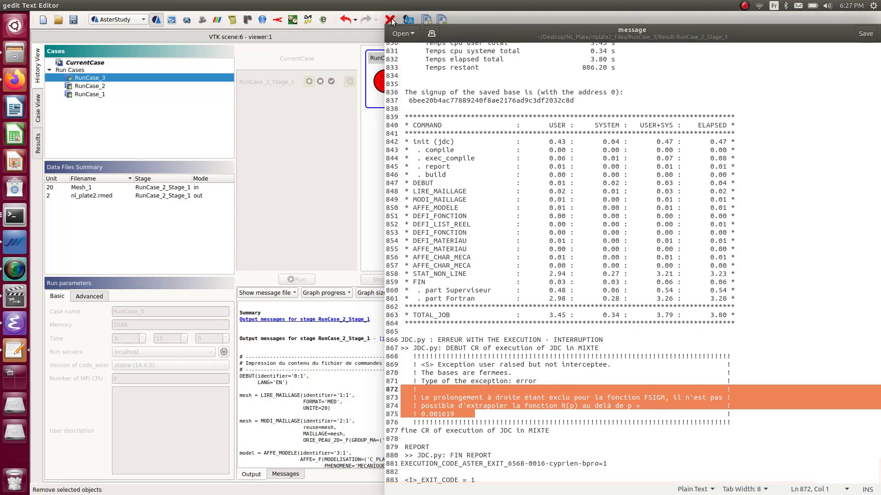
pyautogui.click(391, 18)
# Step: Open the FSIGM function for editing, and check the PROL_DROITE and PROL_GAUCHE options of FCT1 in hsnv100m.comm in Emacs
pyautogui.click(37, 114)
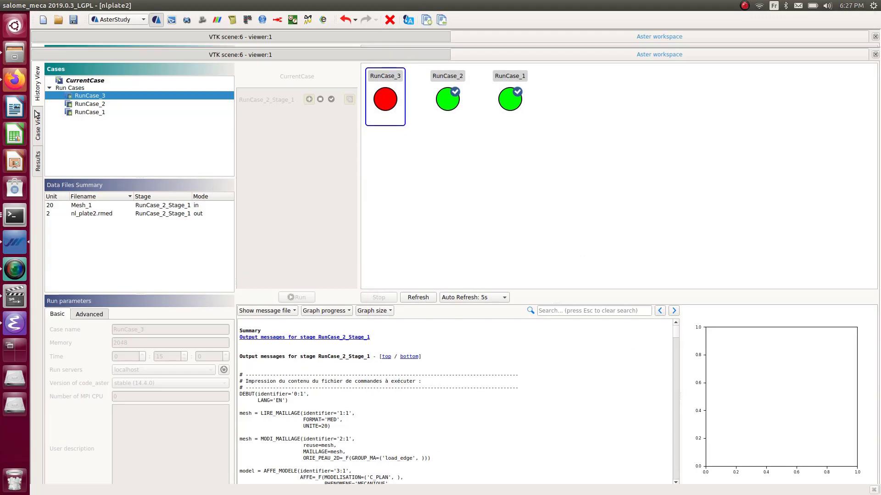
pyautogui.doubleClick(157, 171)
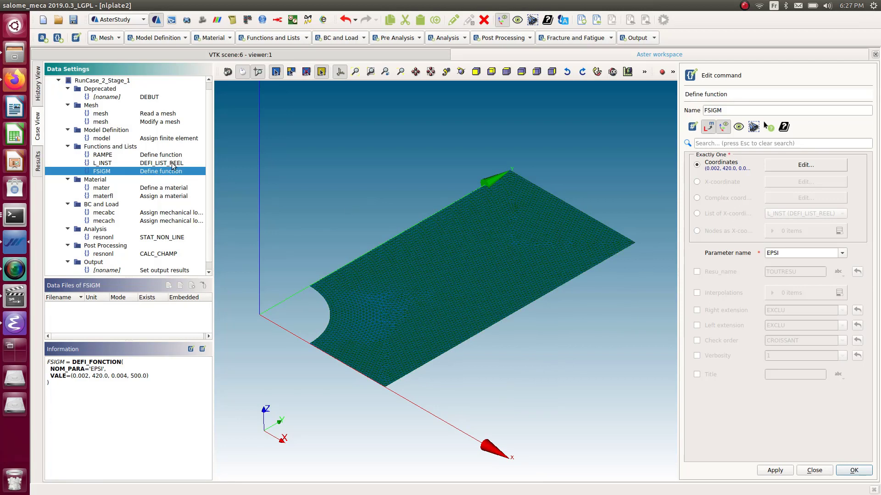
pyautogui.click(15, 329)
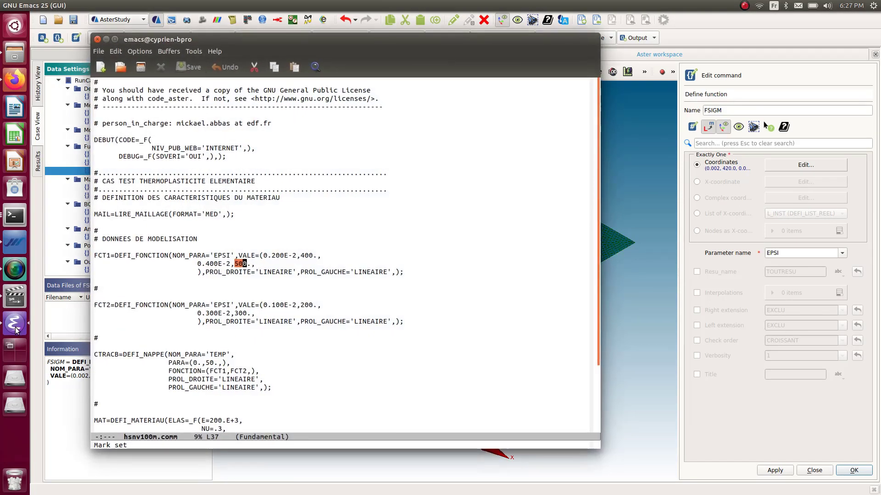
pyautogui.moveTo(254, 264); pyautogui.dragTo(352, 272)
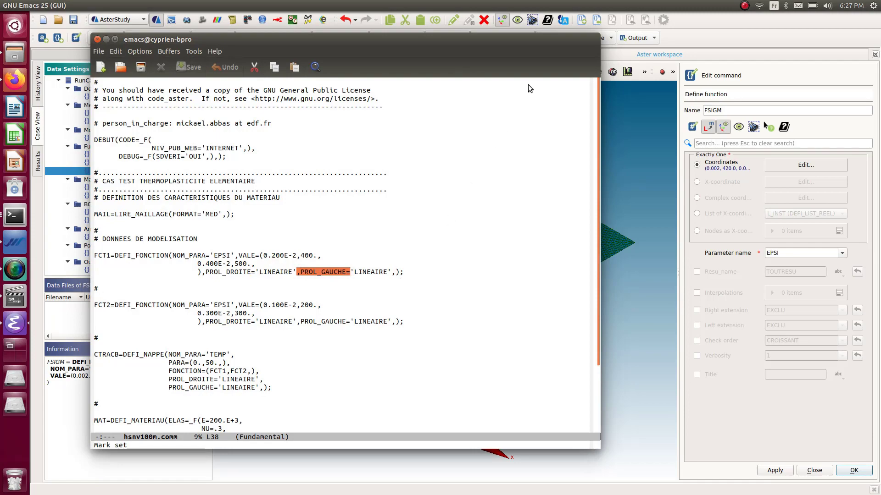
pyautogui.hotkey('alt', 'Tab')
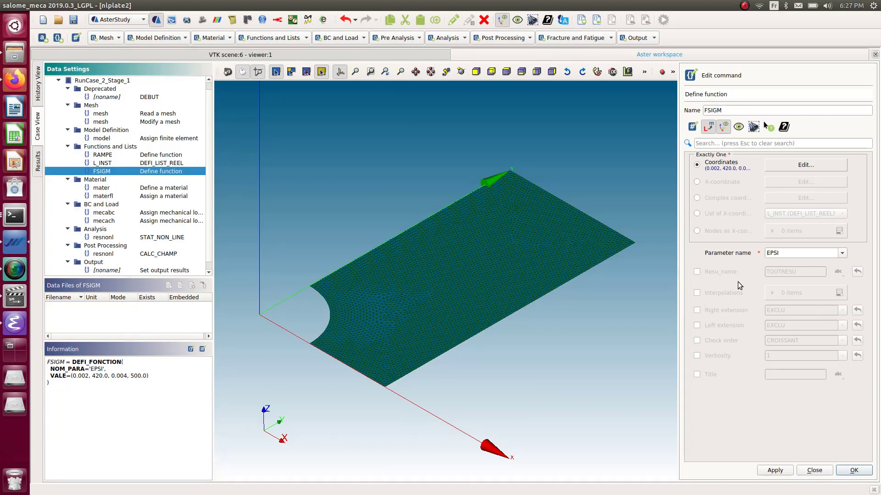
# Step: Enable the right and left extensions of the FSIGM function and set both to LINEAIRE
pyautogui.click(697, 310)
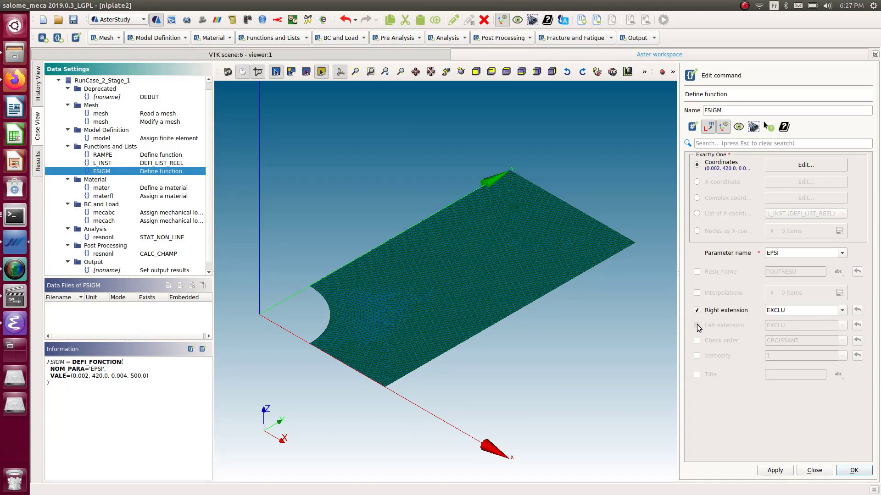
pyautogui.click(697, 325)
pyautogui.click(841, 310)
pyautogui.click(816, 332)
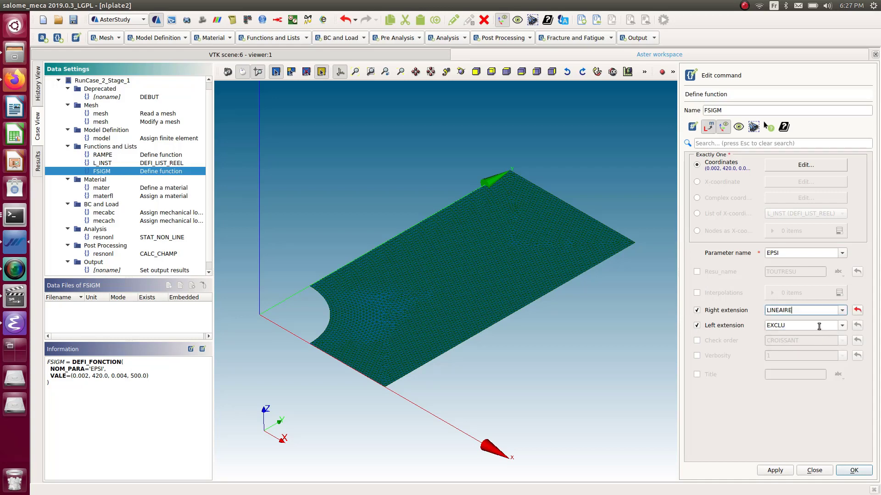
pyautogui.click(844, 326)
pyautogui.click(821, 346)
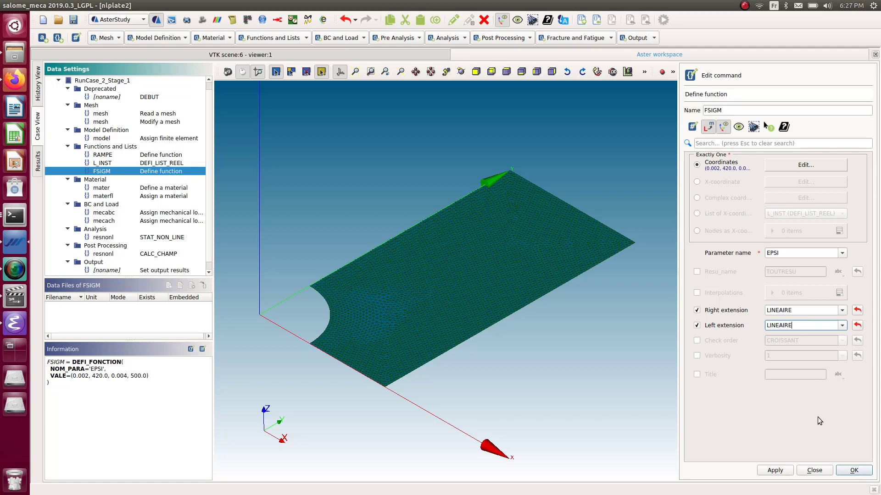
# Step: Save the extension changes to FSIGM and run the calculation of CurrentCase
pyautogui.click(853, 472)
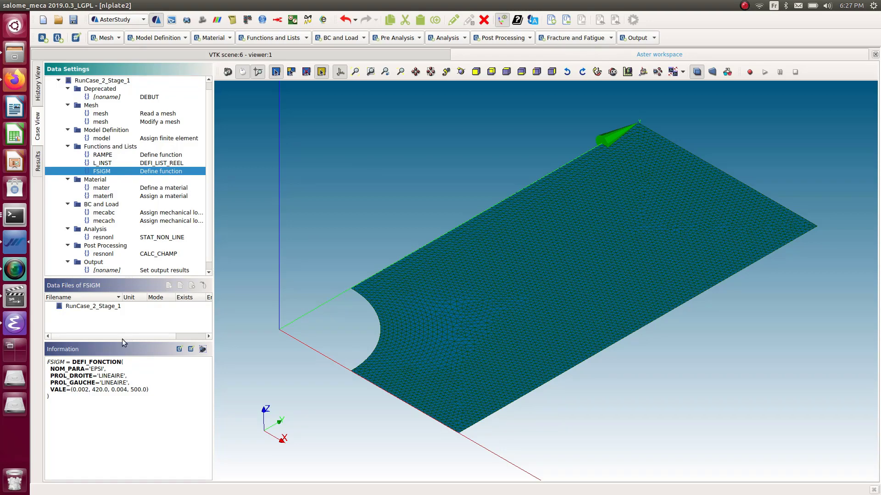
pyautogui.click(38, 82)
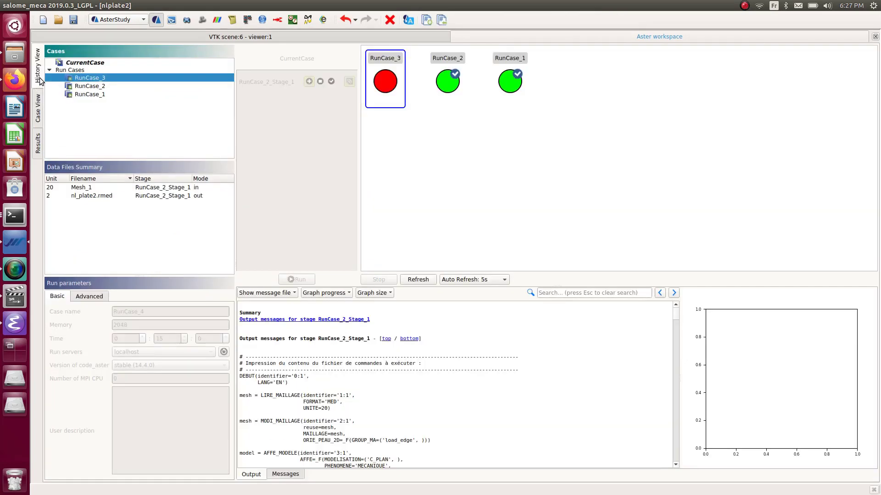
pyautogui.click(111, 62)
pyautogui.click(294, 475)
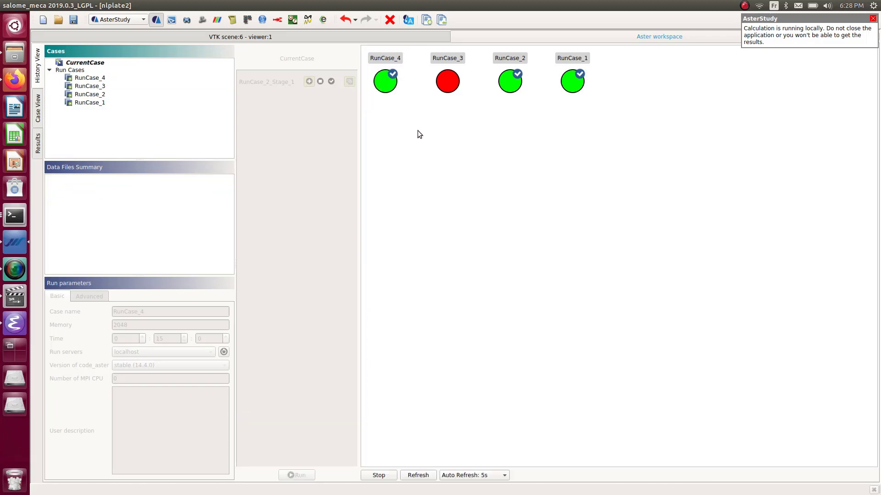
# Step: Load RunCase_4's output file nl_plate2.rmed for post-processing in the results view
pyautogui.click(389, 100)
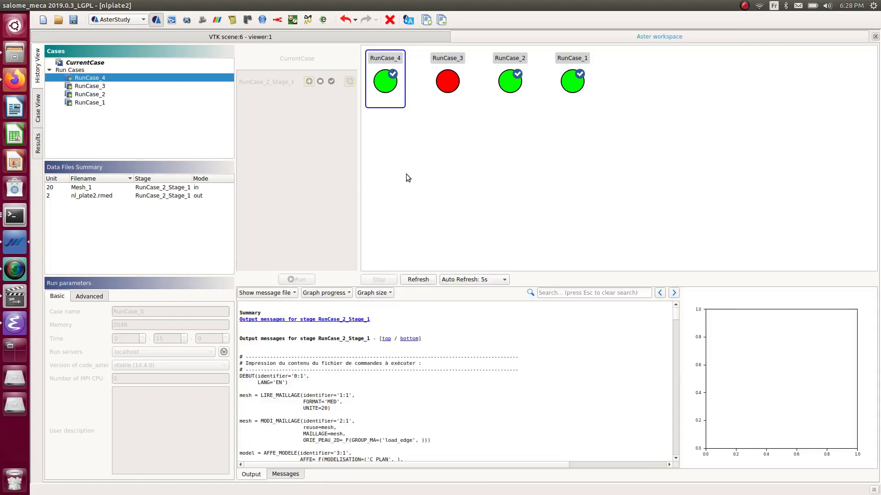
pyautogui.click(39, 114)
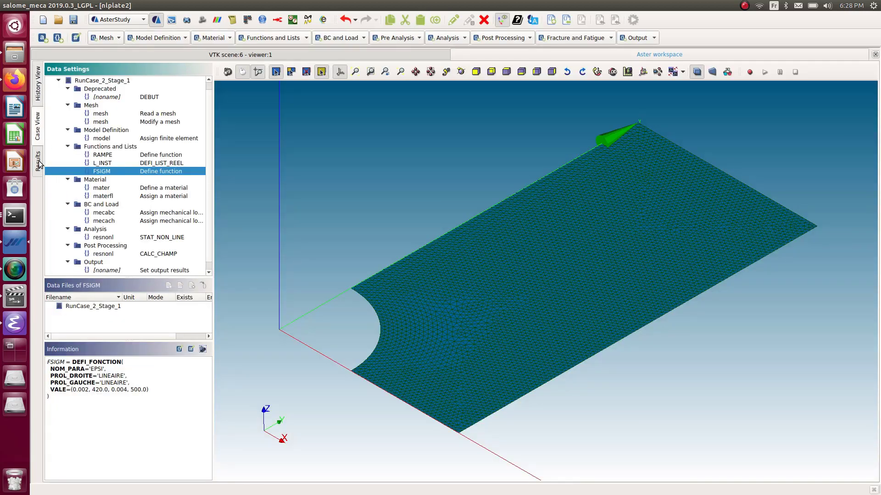
pyautogui.click(42, 95)
pyautogui.click(110, 196)
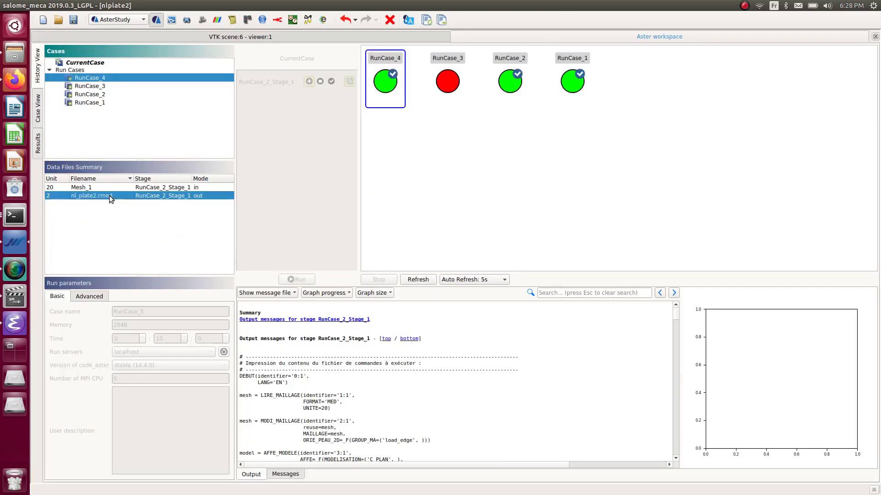
pyautogui.rightClick(110, 197)
pyautogui.click(134, 223)
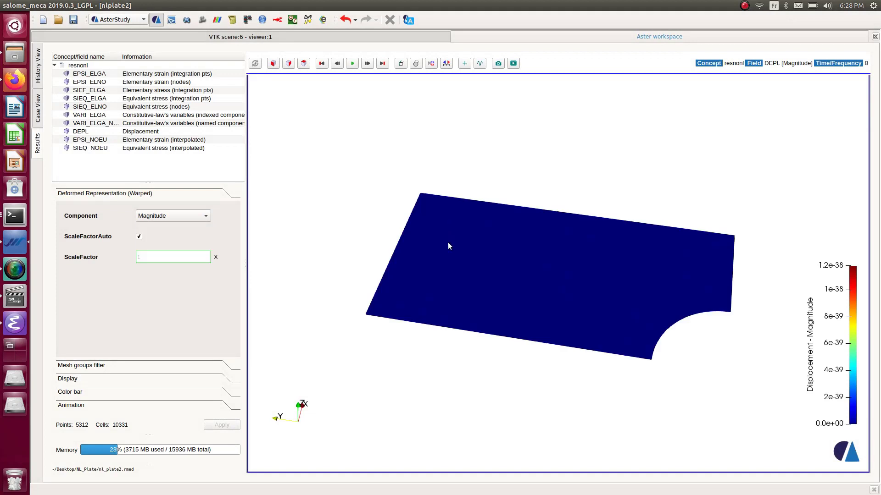
# Step: Advance the DEPL displacement result to time 2 and inspect the plate's deformed shape
pyautogui.click(368, 63)
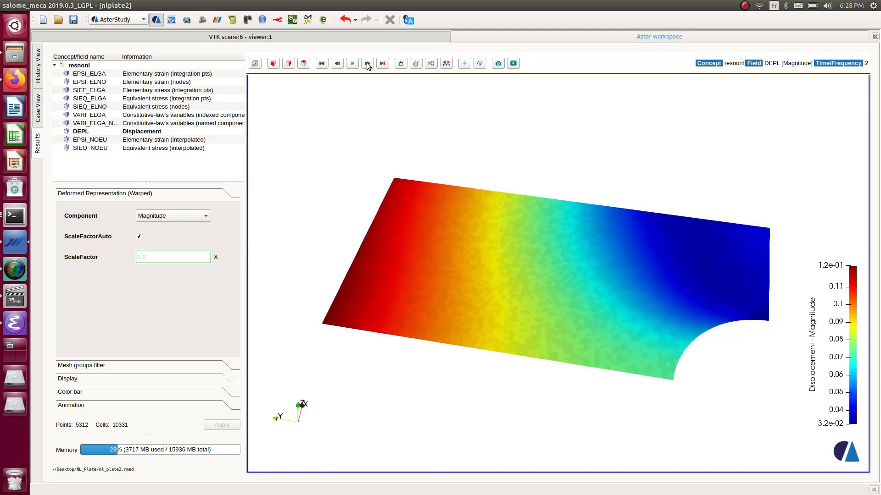
pyautogui.moveTo(572, 311); pyautogui.dragTo(615, 298)
pyautogui.rightClick(615, 298)
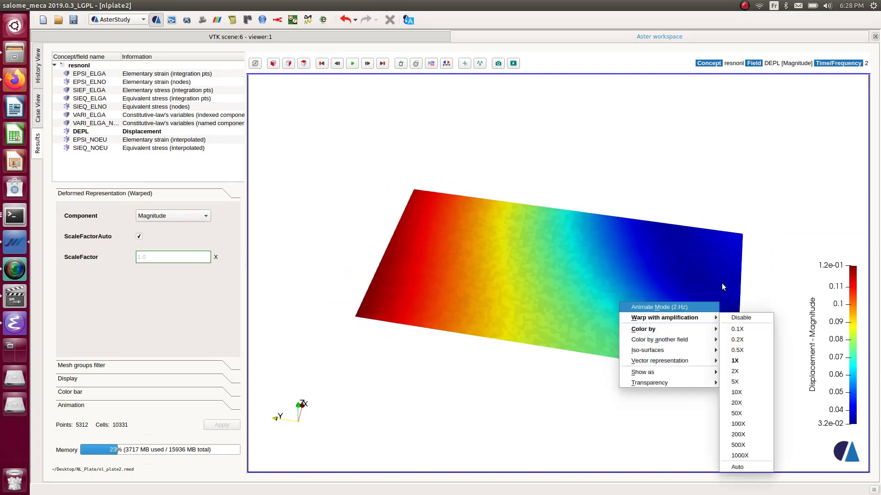
pyautogui.moveTo(722, 282); pyautogui.dragTo(491, 277)
# Step: Display the SIEQ_NOEU equivalent stress field with its VMIS component and inspect the area around the hole
pyautogui.click(160, 149)
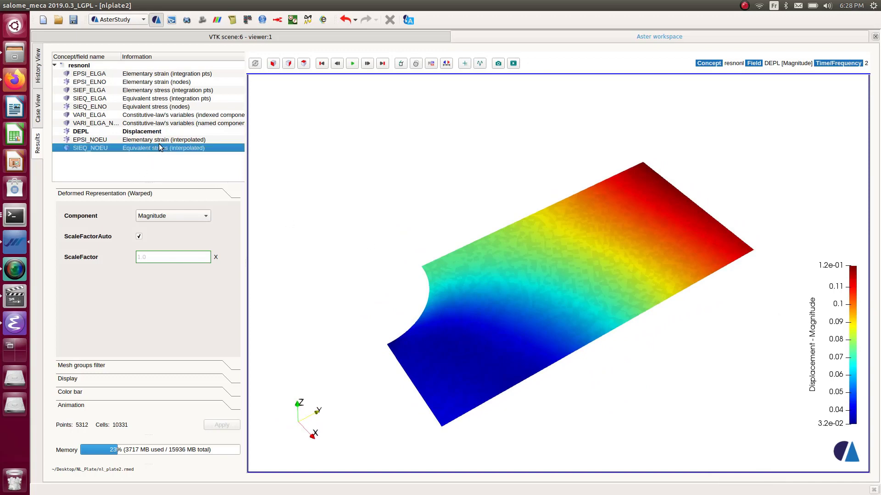
pyautogui.click(160, 141)
pyautogui.click(166, 151)
pyautogui.moveTo(528, 316); pyautogui.dragTo(527, 280)
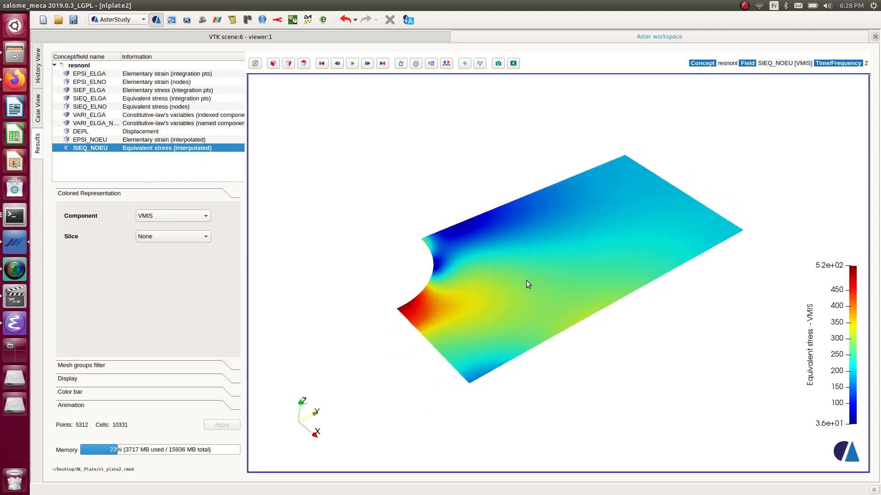
pyautogui.scroll(1, 527, 280)
pyautogui.scroll(2, 381, 312)
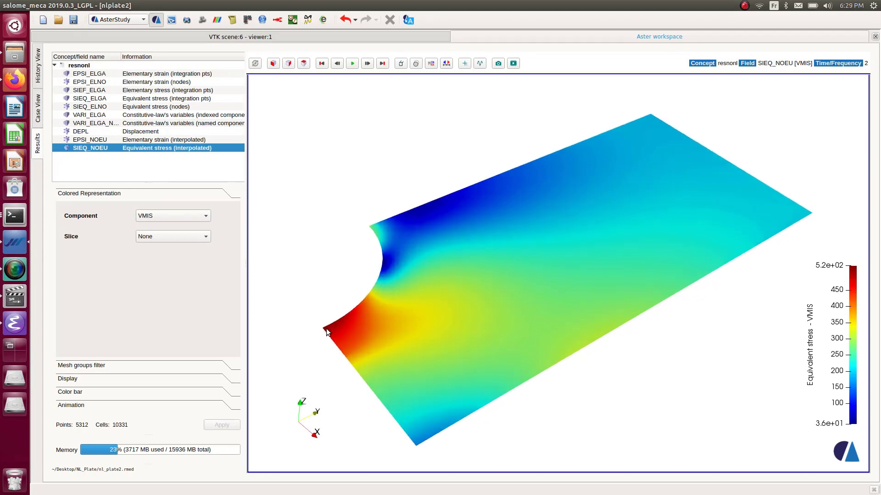
# Step: Probe the VMIS stress at the points around the hole's most stressed corner, plot it over time, and close the plot
pyautogui.click(465, 63)
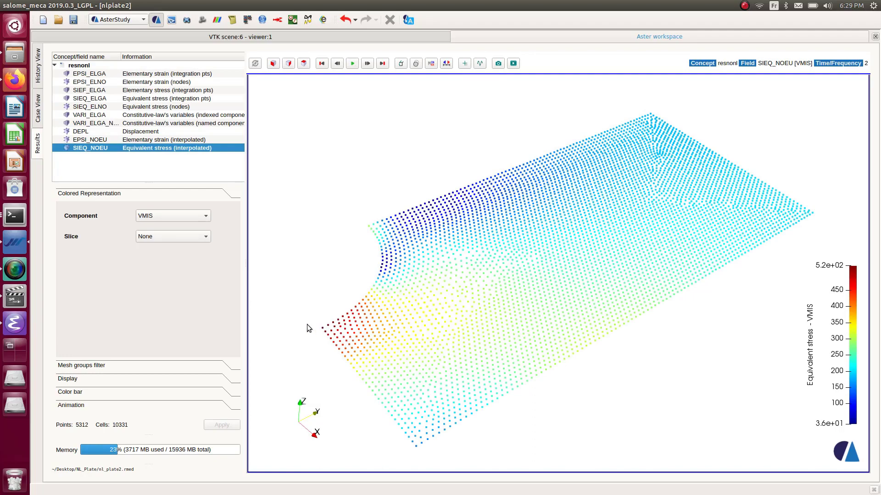
pyautogui.moveTo(308, 328); pyautogui.dragTo(418, 142)
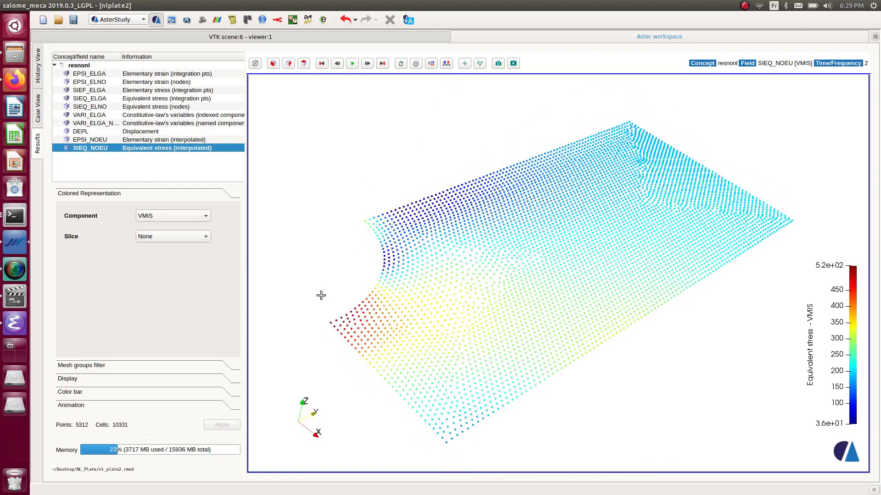
pyautogui.click(338, 334)
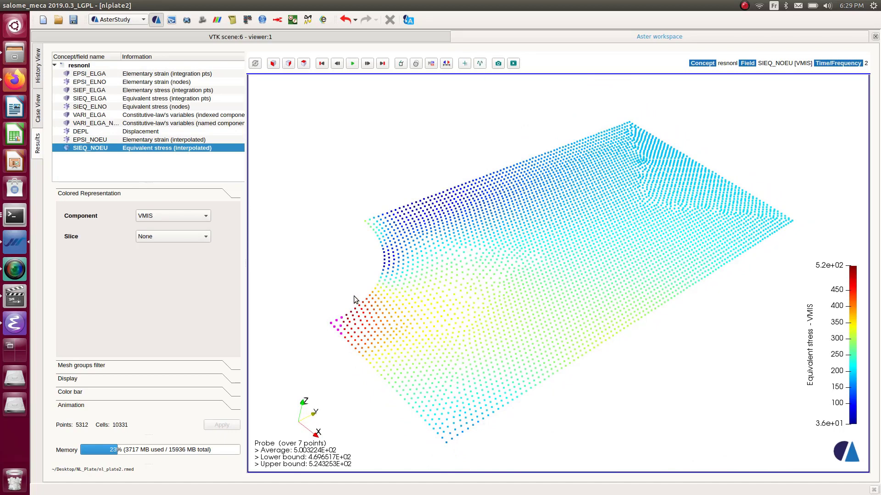
pyautogui.click(480, 63)
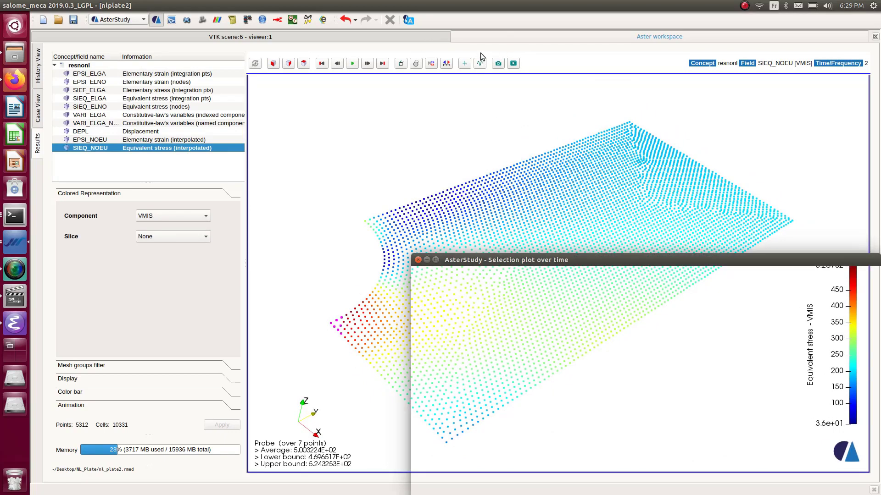
pyautogui.moveTo(674, 260); pyautogui.dragTo(485, 155)
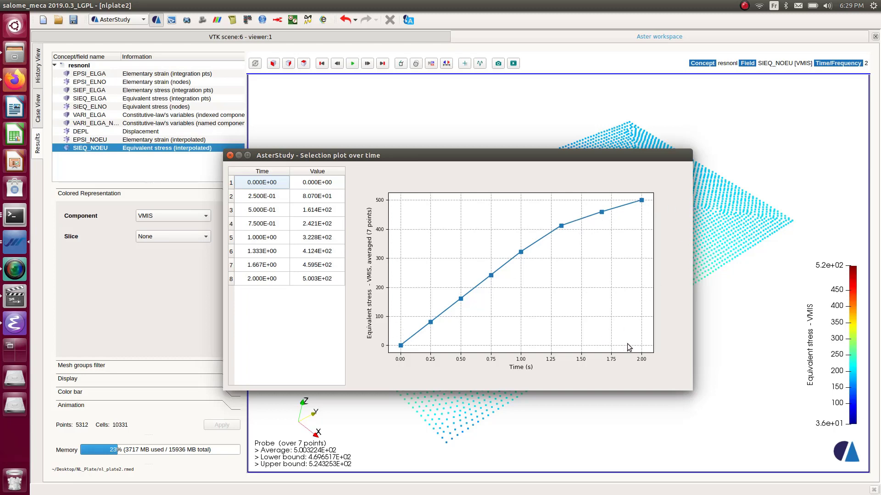
pyautogui.click(230, 155)
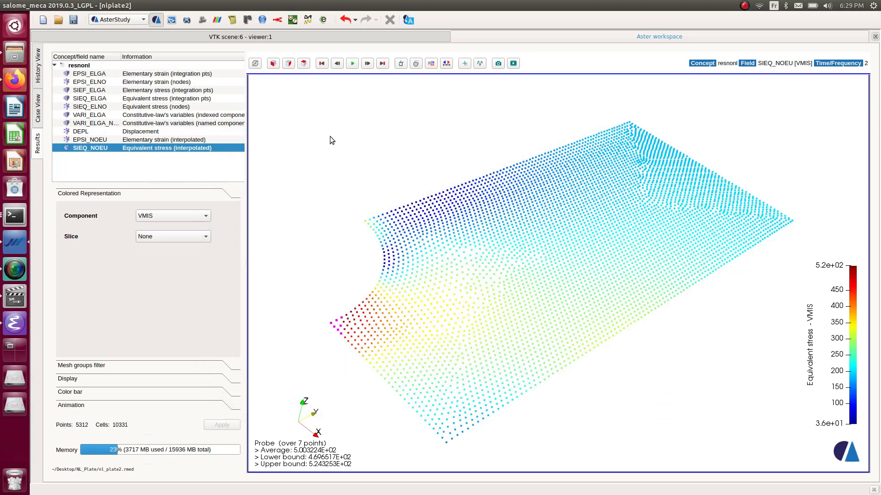
# Step: Append a third row to the coordinates of the RAMPE function with Time 3.0
pyautogui.click(38, 110)
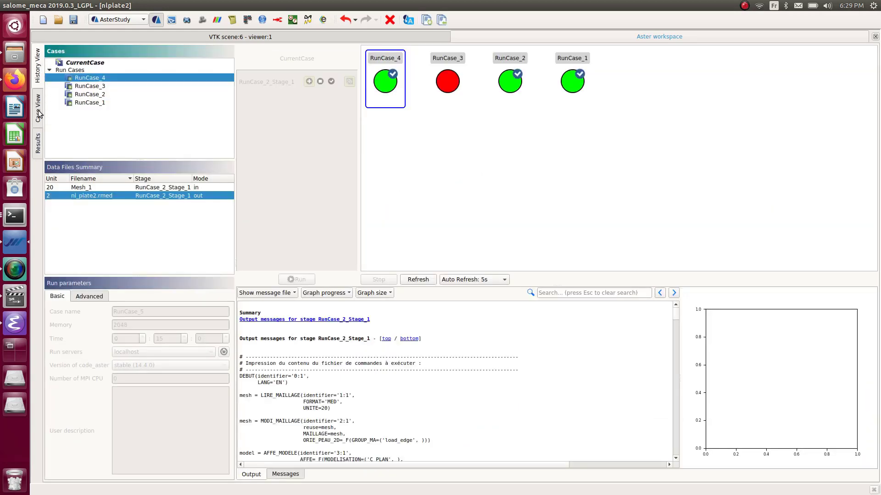
pyautogui.click(38, 111)
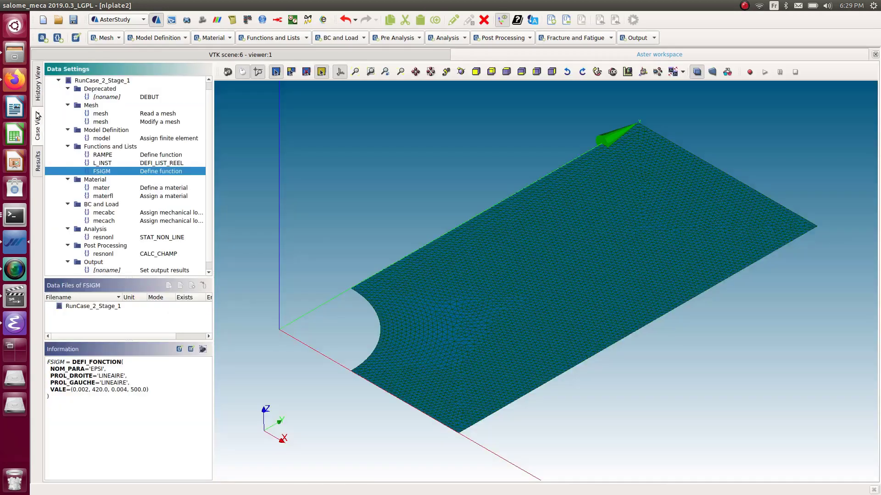
pyautogui.click(159, 164)
pyautogui.click(156, 156)
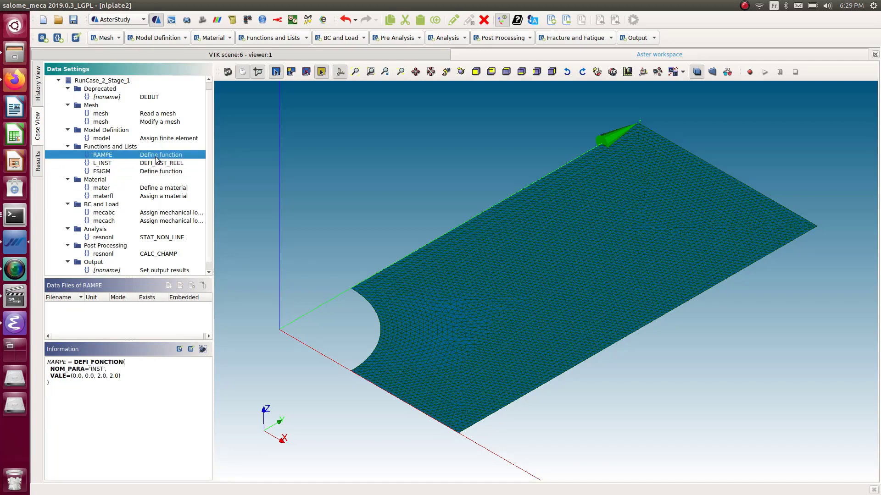
pyautogui.doubleClick(156, 156)
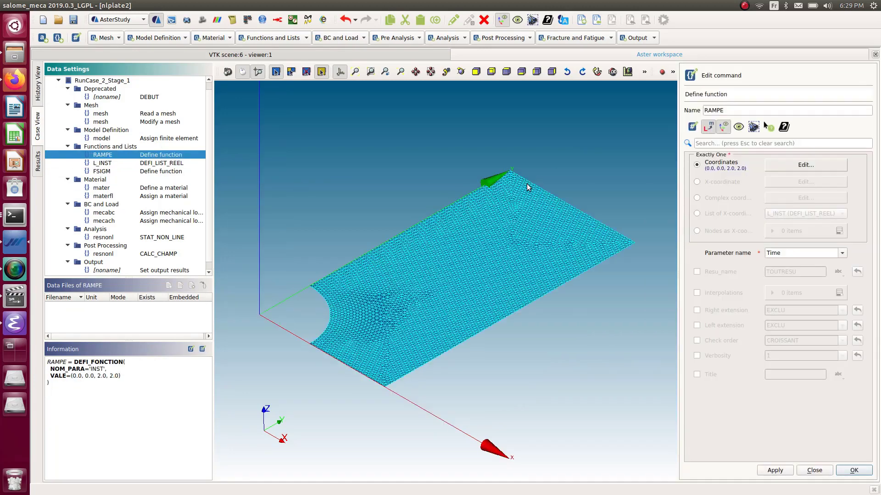
pyautogui.click(793, 164)
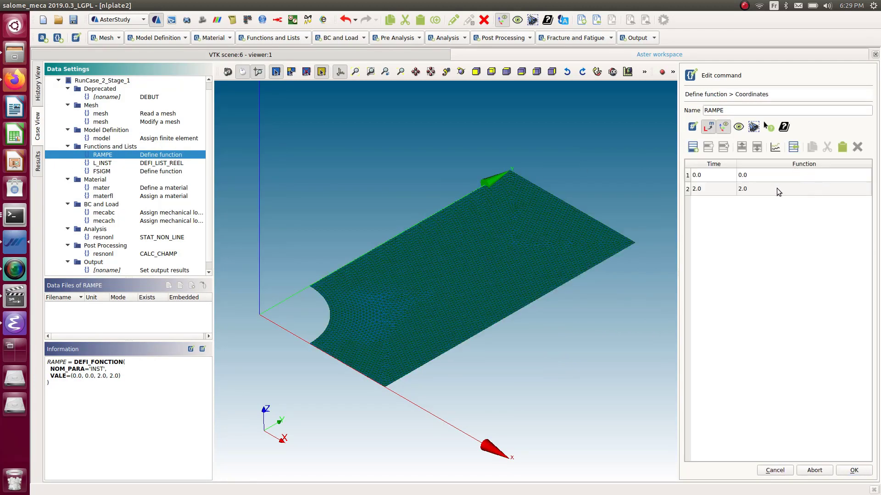
pyautogui.click(700, 194)
pyautogui.click(697, 151)
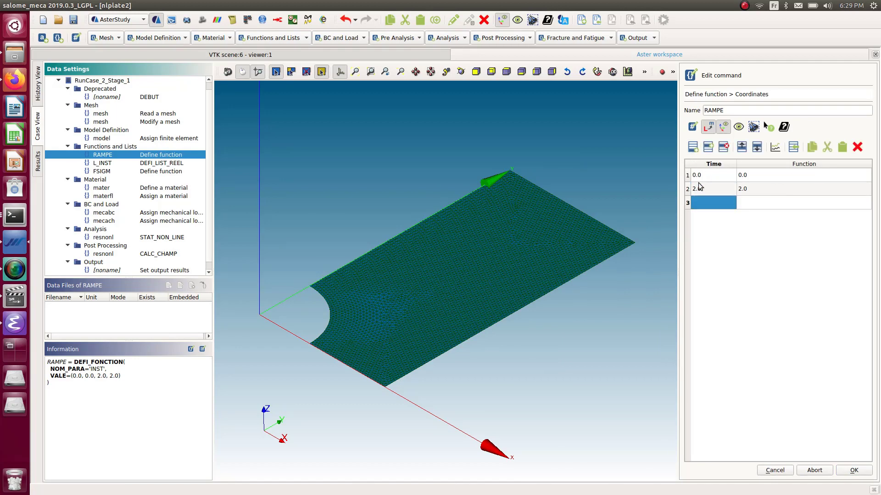
pyautogui.doubleClick(705, 208)
pyautogui.write('3')
# Step: Set the function value of RAMPE's third row to 3.0 and save the command
pyautogui.click(764, 206)
pyautogui.doubleClick(764, 205)
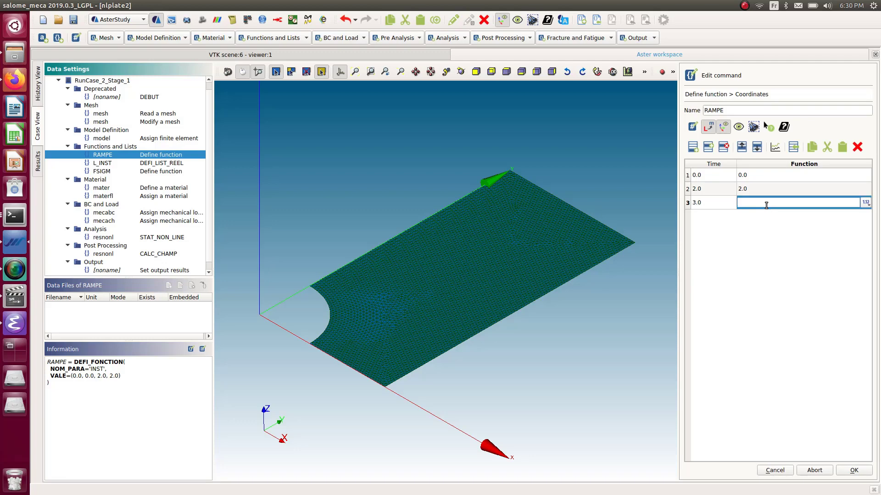
pyautogui.write('3')
pyautogui.click(701, 203)
pyautogui.click(861, 472)
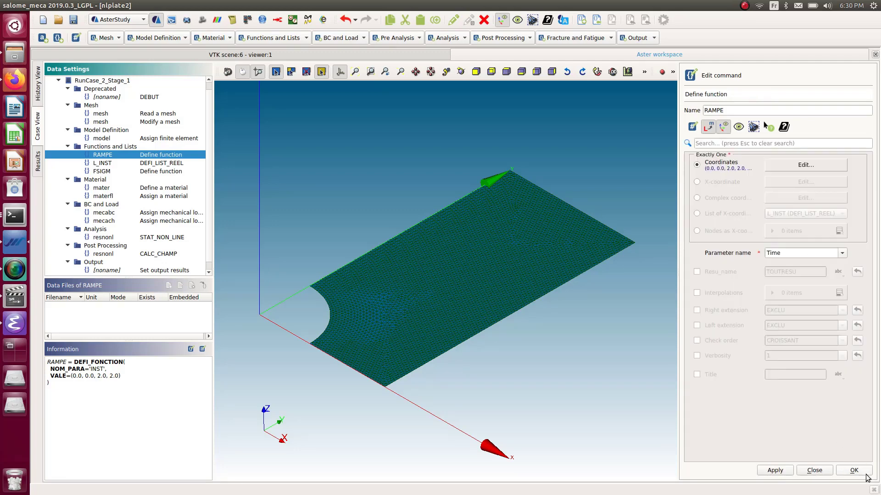
pyautogui.click(856, 470)
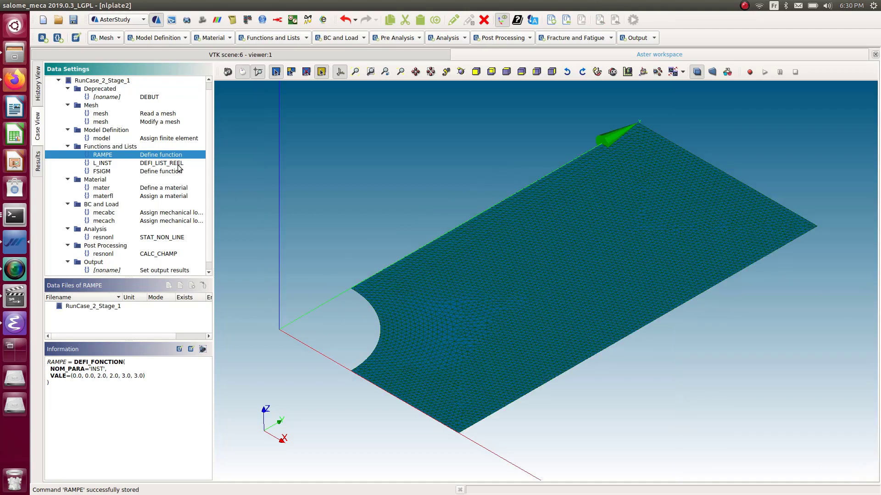
# Step: Append a third interval to L_INST until 3.0 with value 4, save the command, and check the interval's stored PAS entry
pyautogui.doubleClick(154, 164)
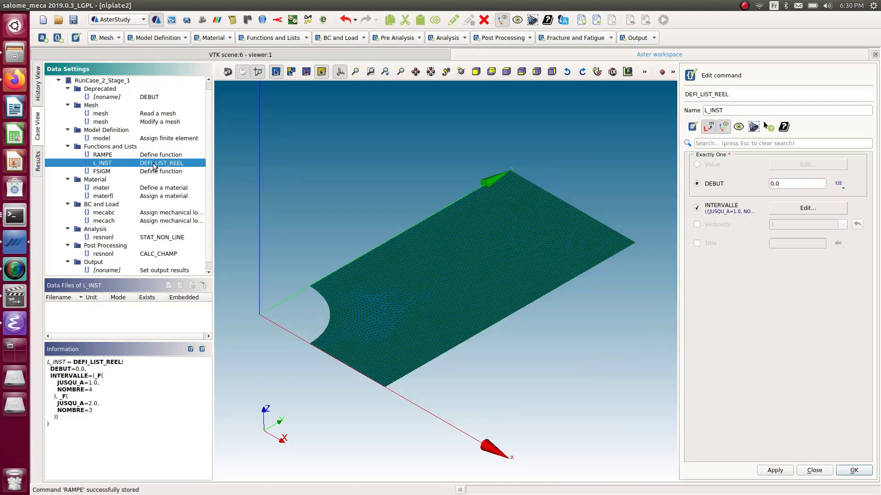
pyautogui.click(800, 211)
pyautogui.click(716, 188)
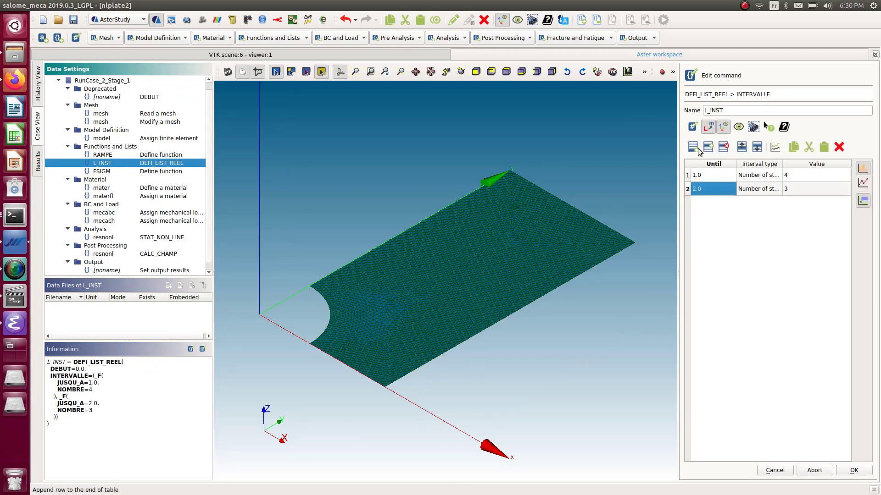
pyautogui.click(694, 147)
pyautogui.click(703, 204)
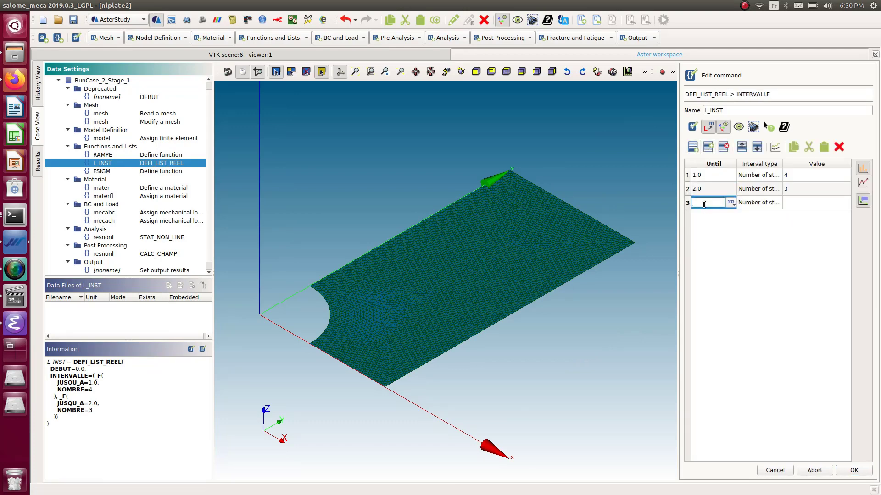
pyautogui.write('3')
pyautogui.click(818, 202)
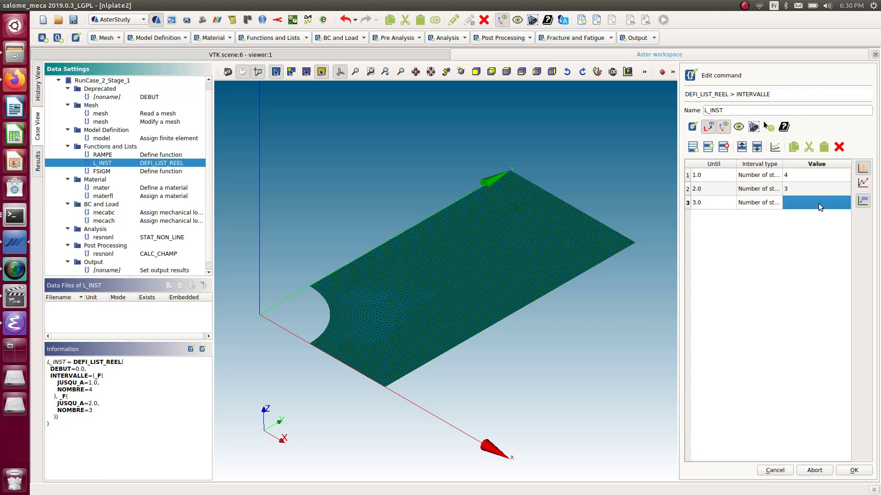
pyautogui.click(818, 203)
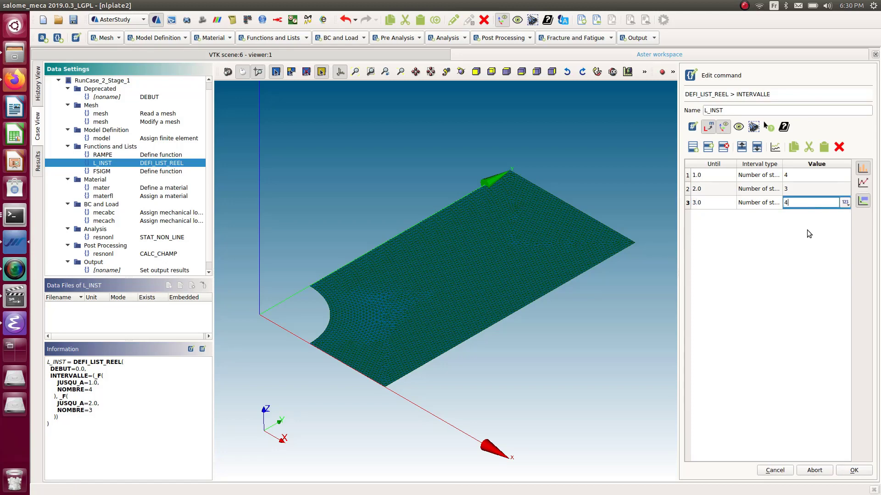
pyautogui.press('Return')
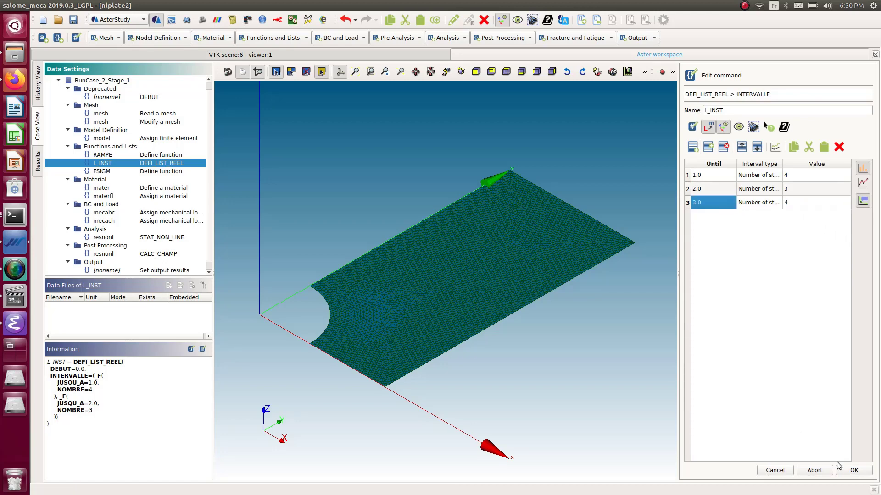
pyautogui.click(852, 471)
pyautogui.click(851, 471)
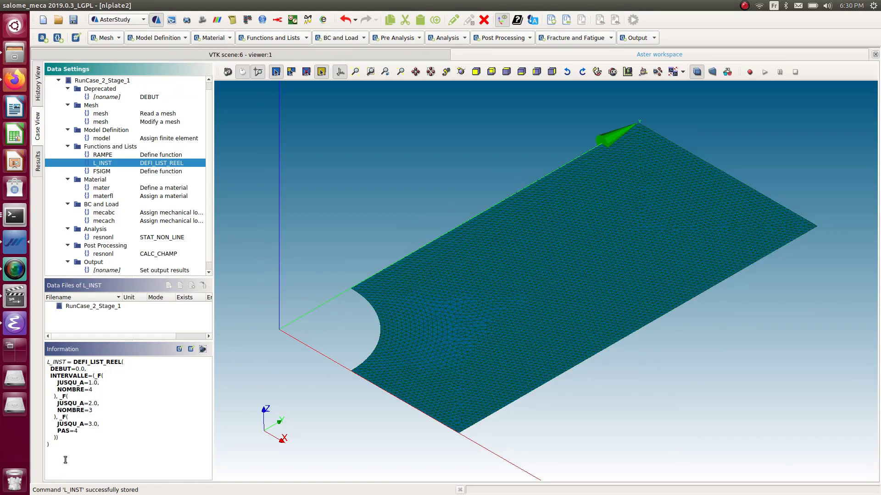
pyautogui.moveTo(81, 433); pyautogui.dragTo(55, 431)
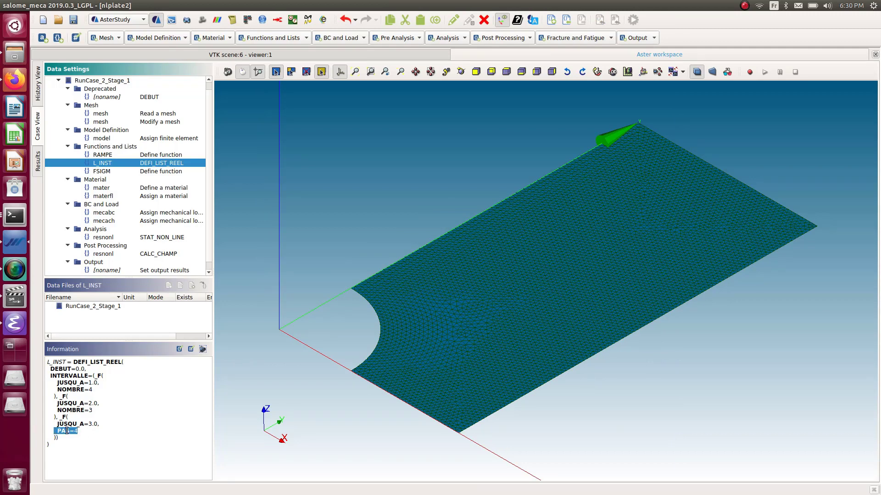
# Step: Change the third interval of L_INST to Number of steps with value 4, then save the command and the study
pyautogui.doubleClick(109, 165)
pyautogui.click(775, 209)
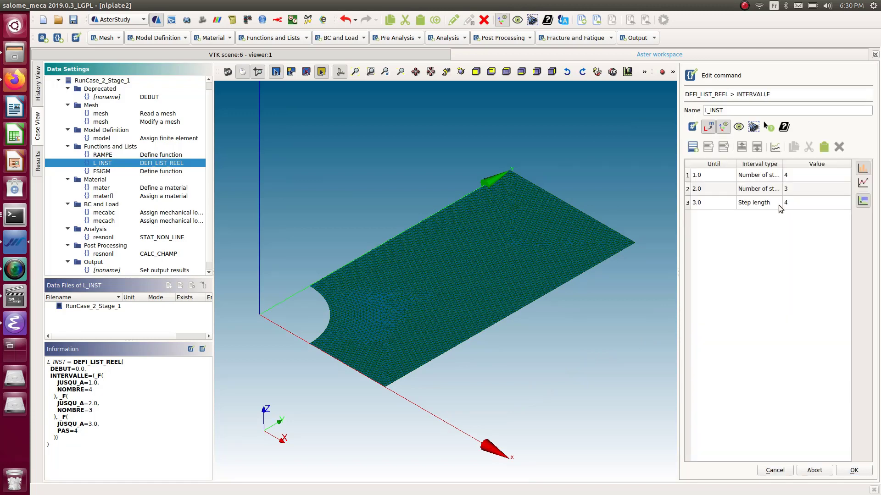
pyautogui.click(766, 206)
pyautogui.click(766, 206)
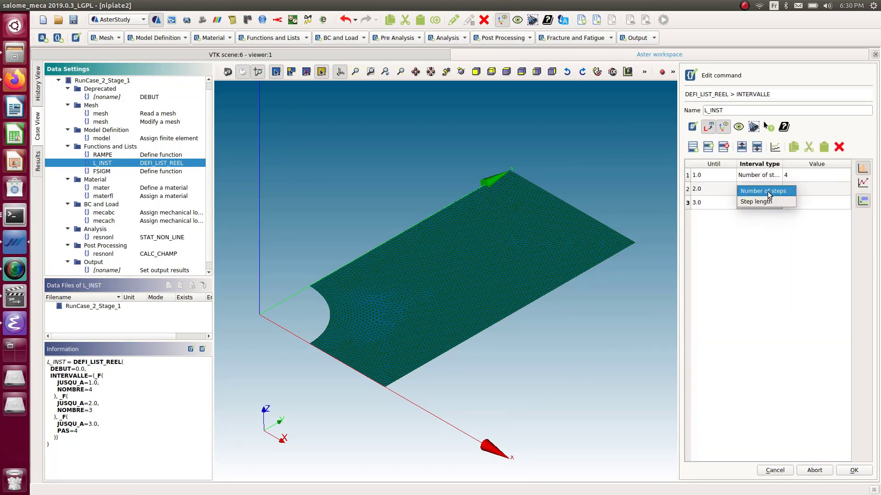
pyautogui.click(767, 191)
pyautogui.click(790, 207)
pyautogui.click(789, 208)
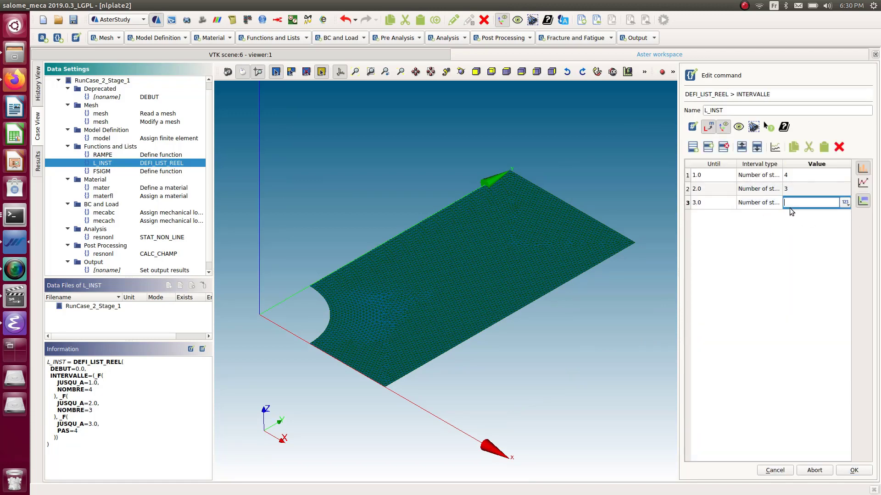
pyautogui.click(760, 205)
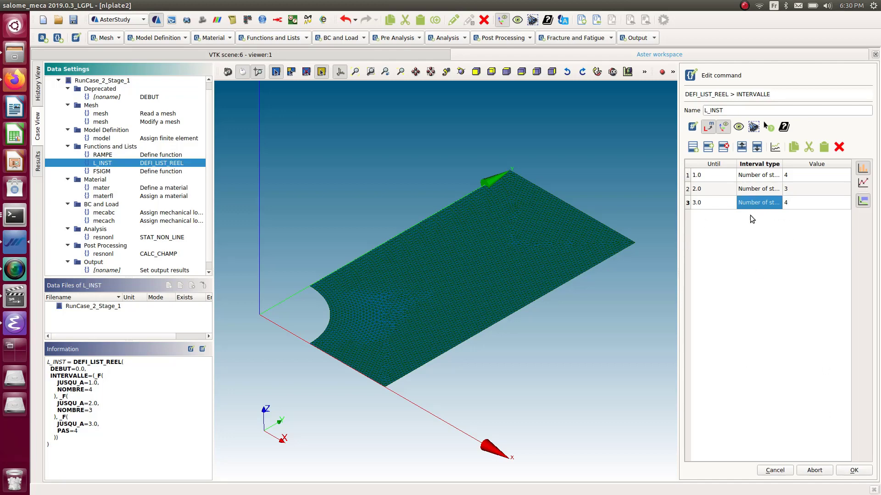
pyautogui.click(846, 472)
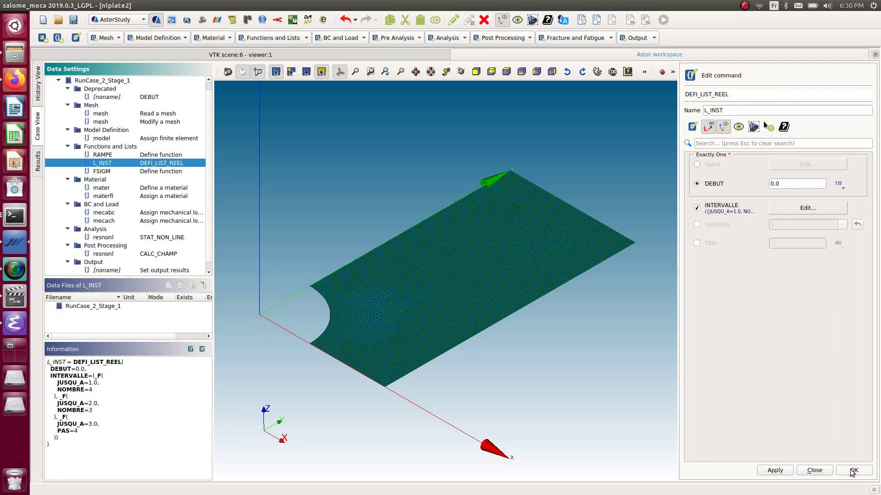
pyautogui.click(852, 472)
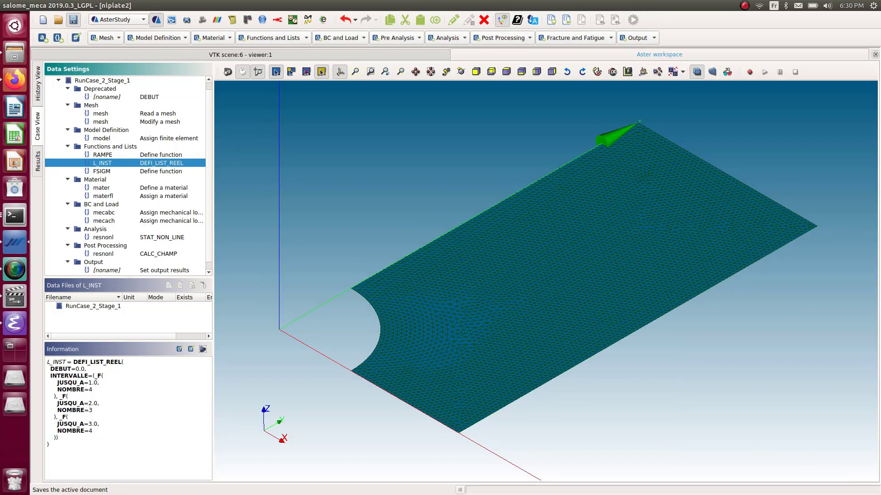
pyautogui.hotkey('ctrl', 's')
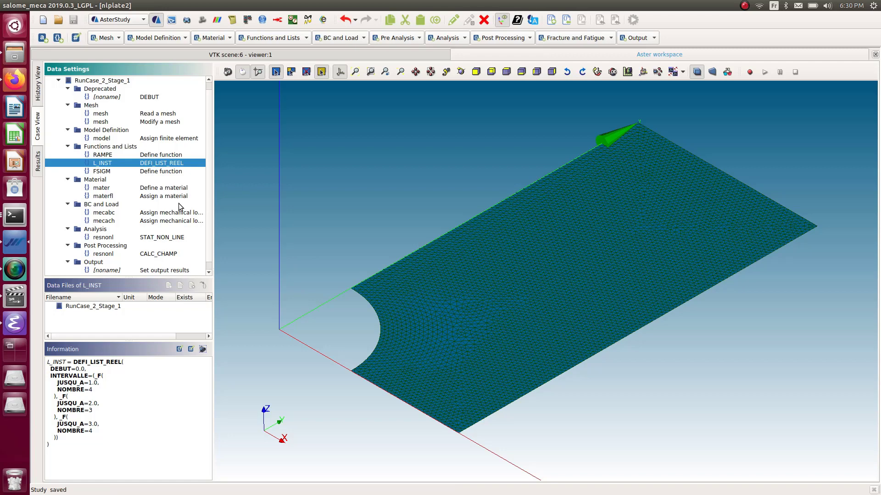
# Step: Run the current case with stage RunCase_2_Stage_1 from the run history
pyautogui.click(38, 83)
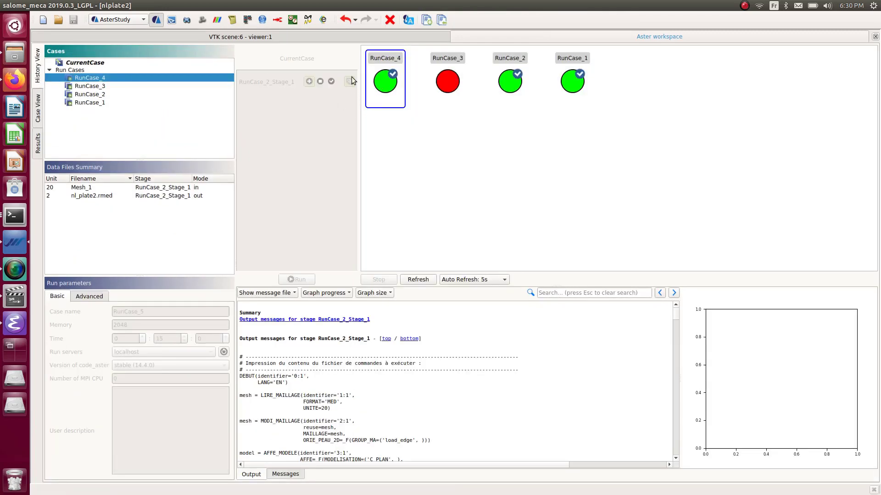
pyautogui.click(102, 61)
pyautogui.click(298, 476)
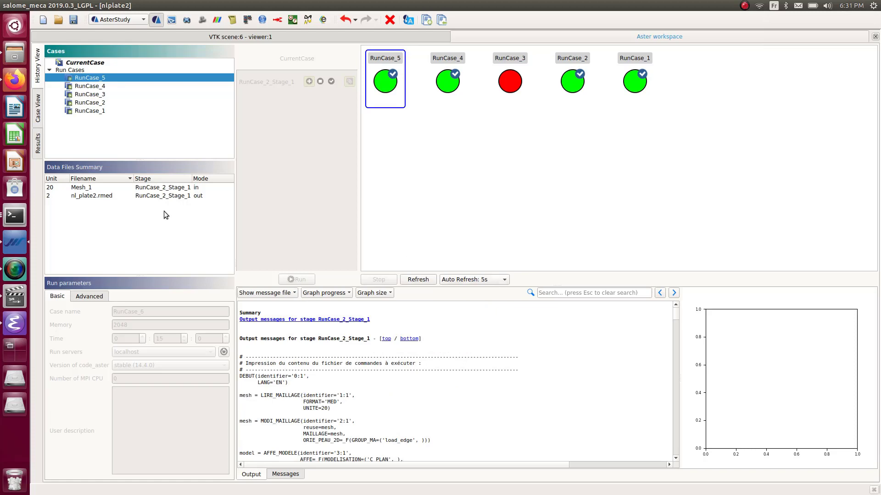
# Step: Post-process the output file nl_plate2.rmed and display the plate's displacement at the last time step
pyautogui.click(102, 197)
pyautogui.rightClick(103, 196)
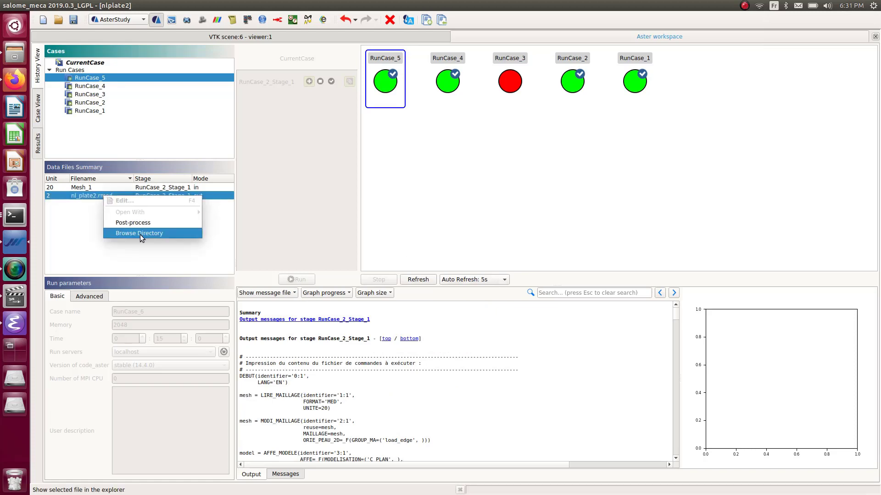
pyautogui.click(139, 222)
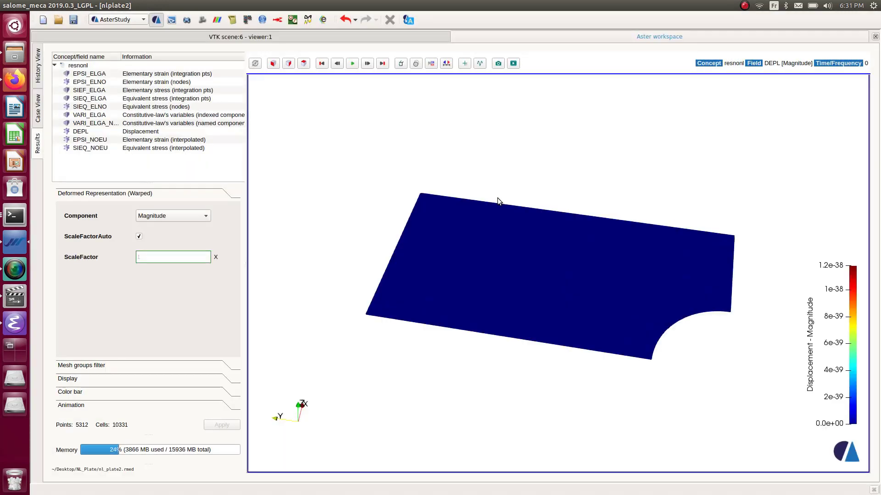
pyautogui.scroll(2, 523, 379)
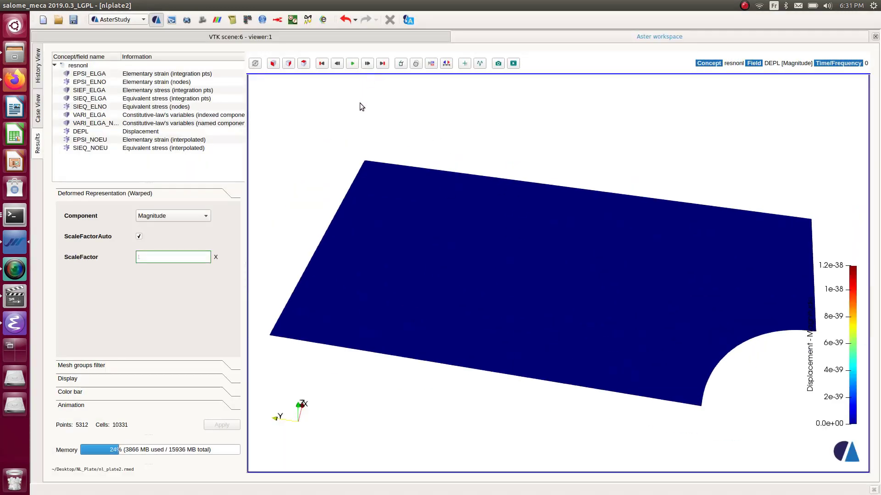
pyautogui.click(384, 64)
pyautogui.moveTo(604, 299); pyautogui.dragTo(347, 252)
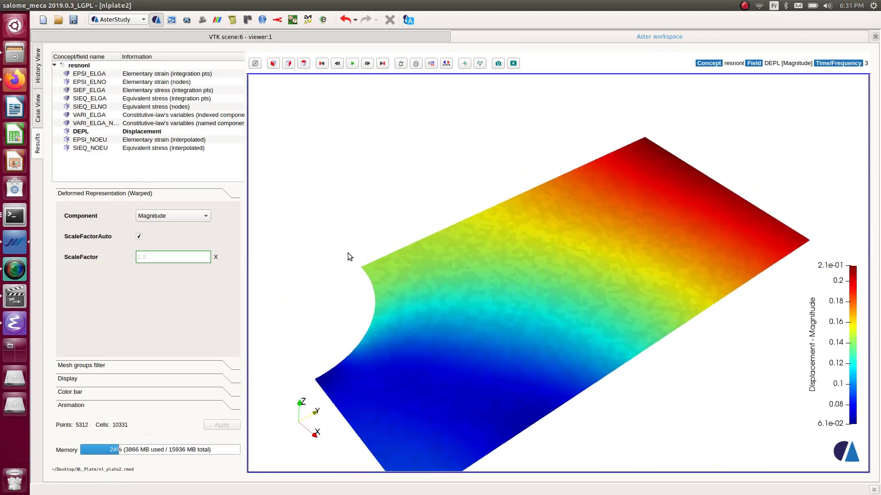
# Step: Display the interpolated equivalent stress SIEQ_NOEU with the VMIS component on the plate
pyautogui.doubleClick(175, 149)
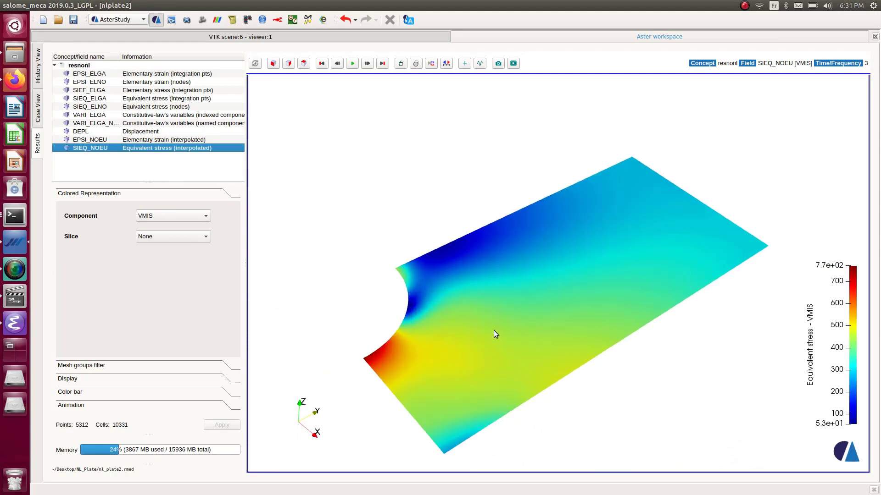
pyautogui.scroll(1, 509, 287)
pyautogui.scroll(1, 500, 290)
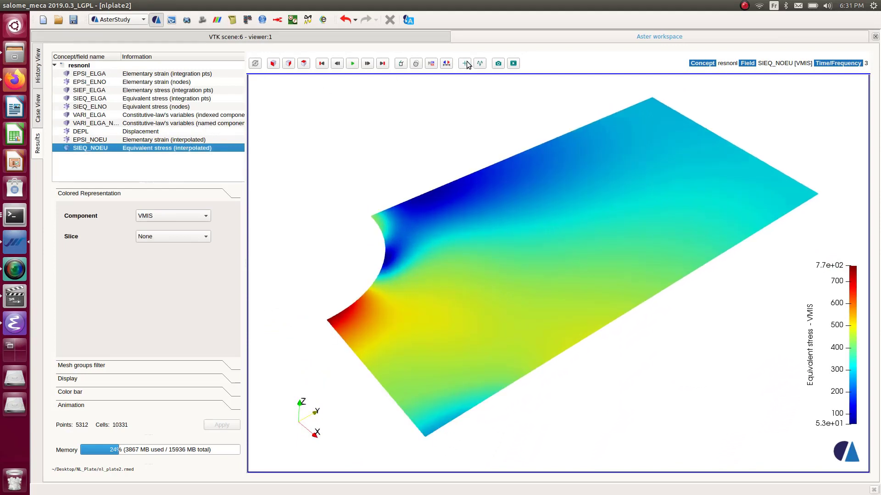
# Step: Show the stress field as points, probe those at the hole's most stressed corner, and view their VMIS plot over time
pyautogui.click(447, 64)
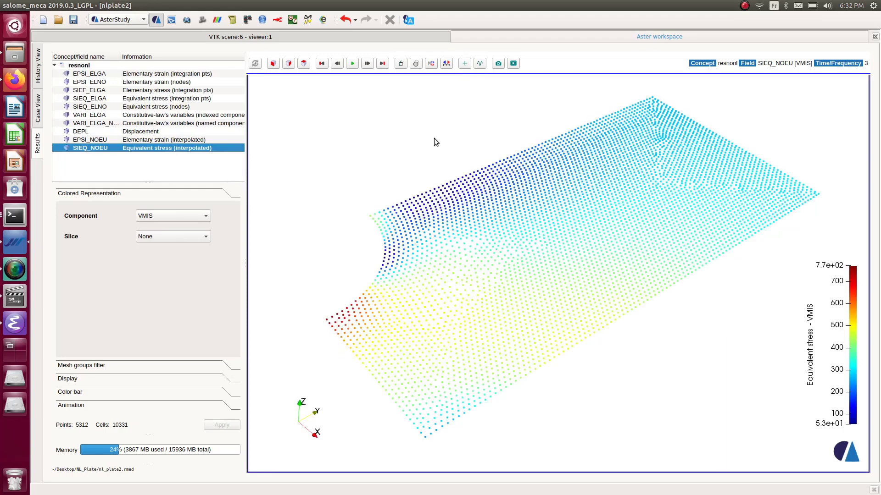
pyautogui.click(464, 64)
pyautogui.moveTo(311, 310); pyautogui.dragTo(335, 331)
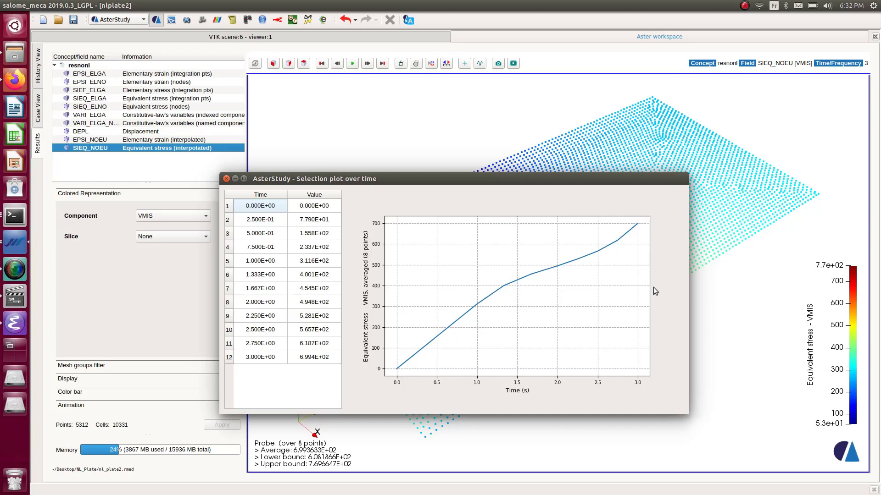
pyautogui.click(226, 178)
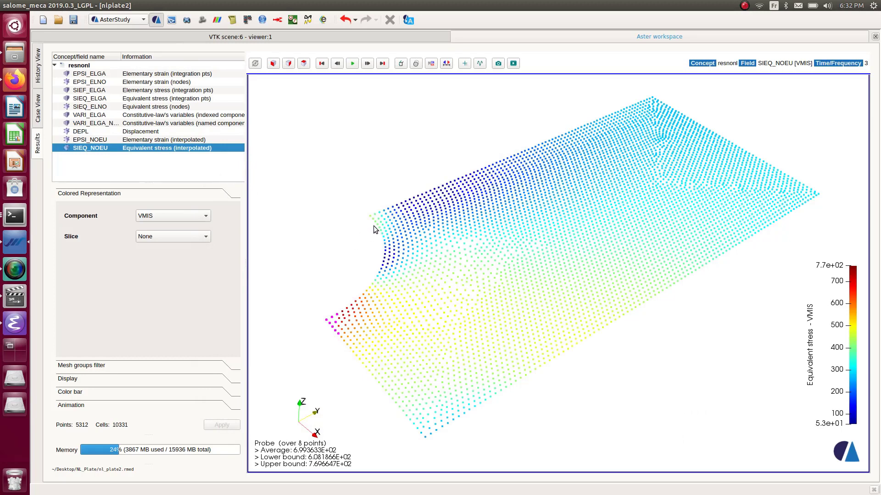
pyautogui.moveTo(374, 220); pyautogui.dragTo(622, 219)
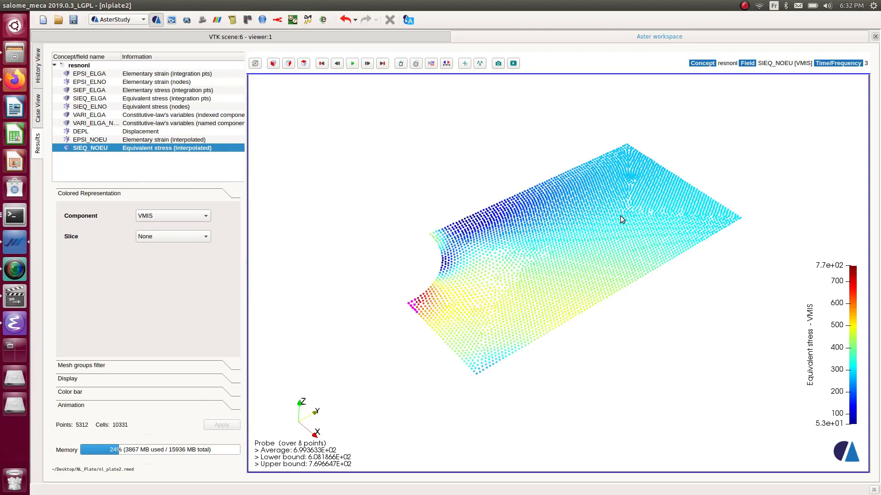
pyautogui.scroll(3, 622, 219)
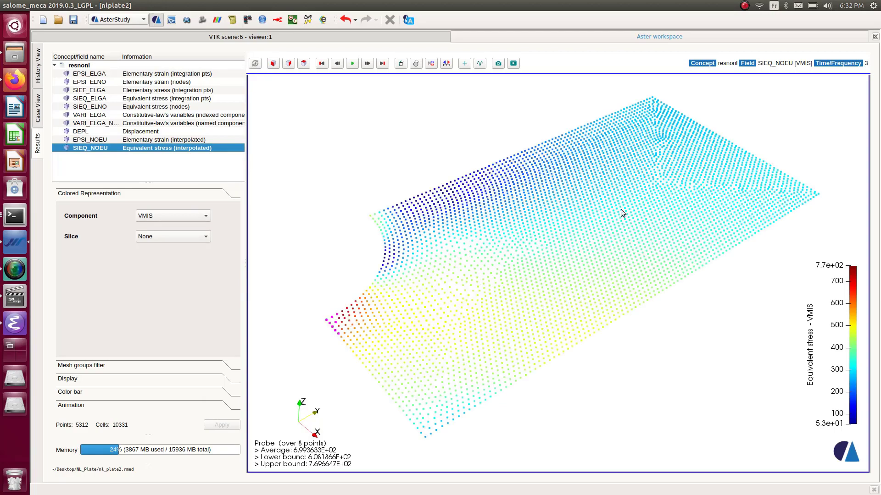
pyautogui.click(39, 109)
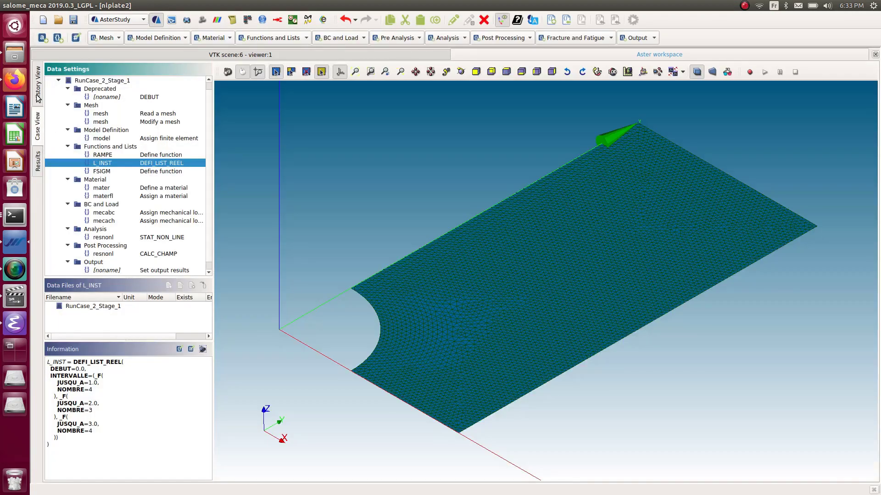
pyautogui.click(38, 98)
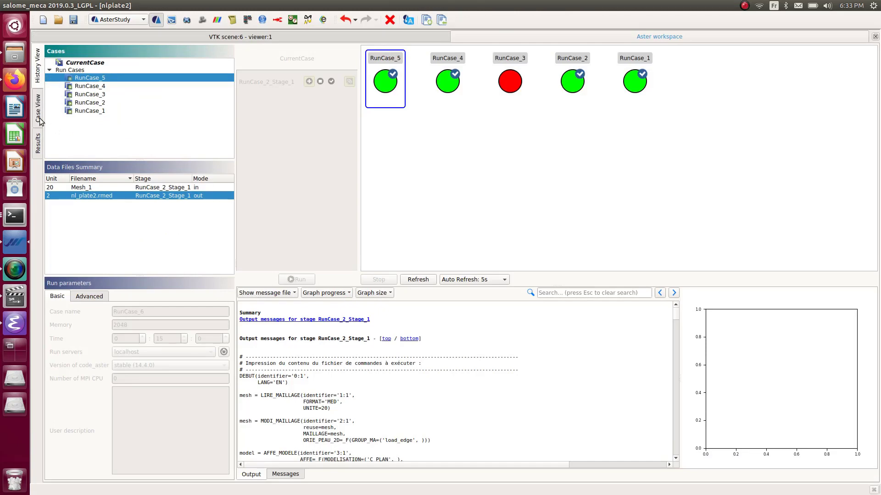
pyautogui.click(42, 135)
pyautogui.click(38, 161)
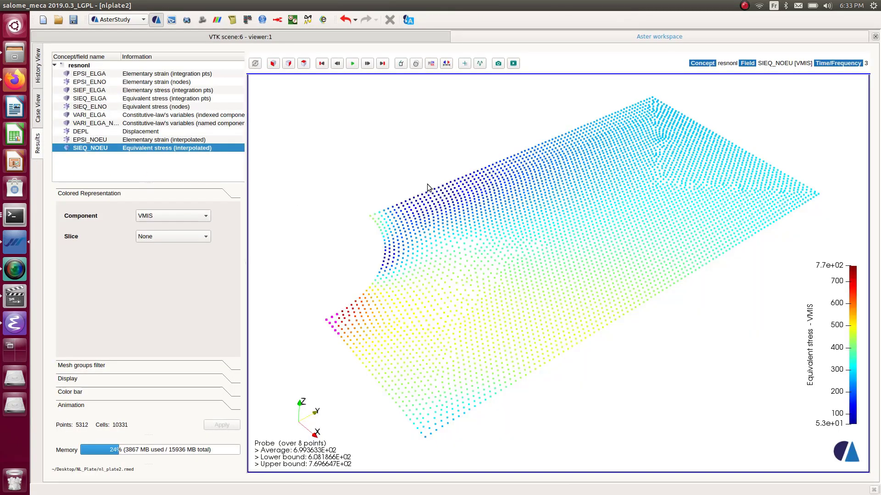
# Step: Switch to ParaViS and load nl_plate2.rmed from the Desktop's NL_Plate folder into the pipeline
pyautogui.click(218, 21)
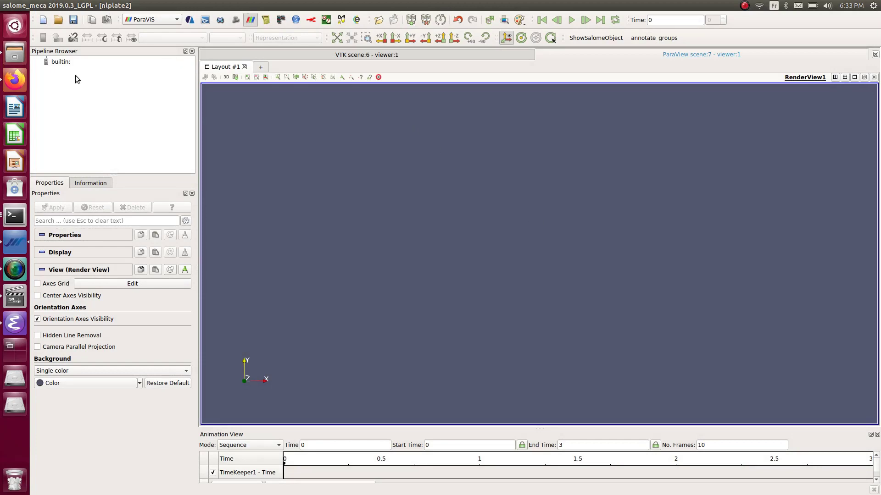
pyautogui.click(59, 62)
pyautogui.rightClick(62, 63)
pyautogui.click(81, 68)
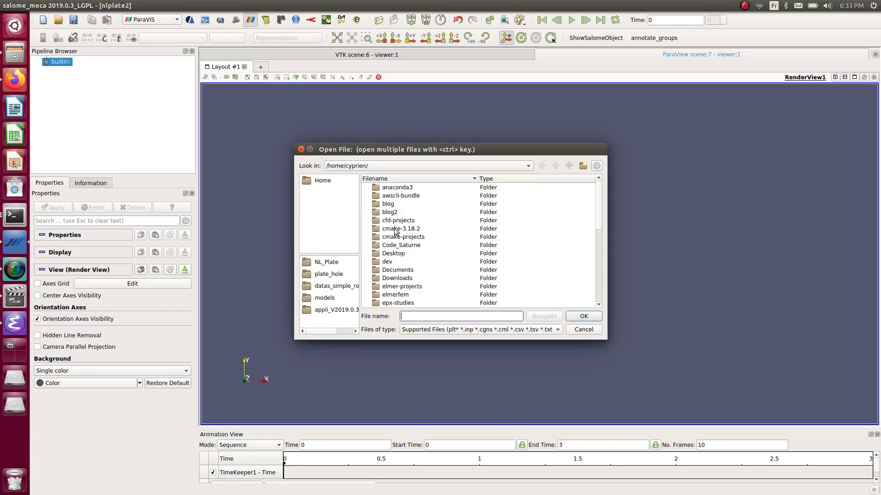
pyautogui.scroll(-2, 397, 231)
pyautogui.doubleClick(395, 211)
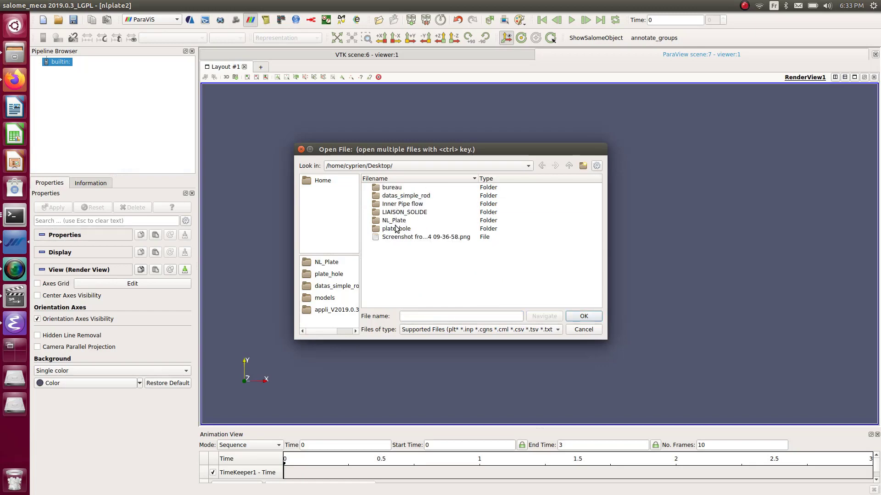
pyautogui.doubleClick(396, 220)
pyautogui.click(398, 212)
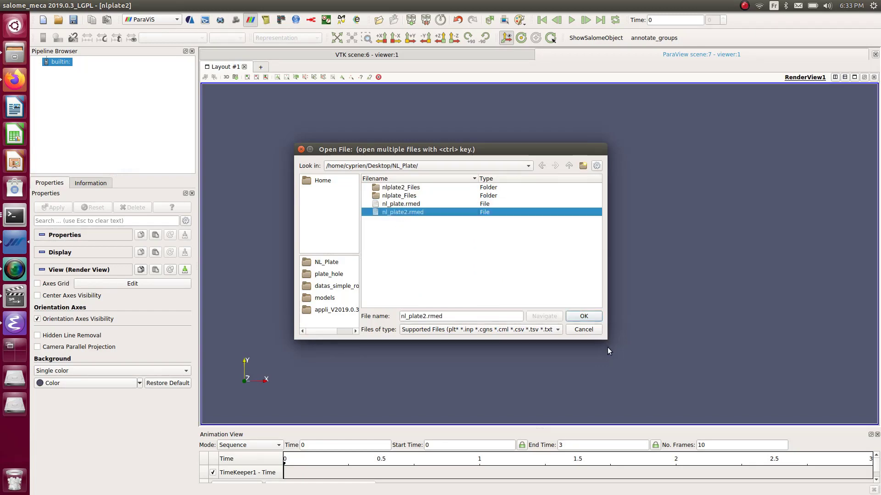
pyautogui.click(589, 320)
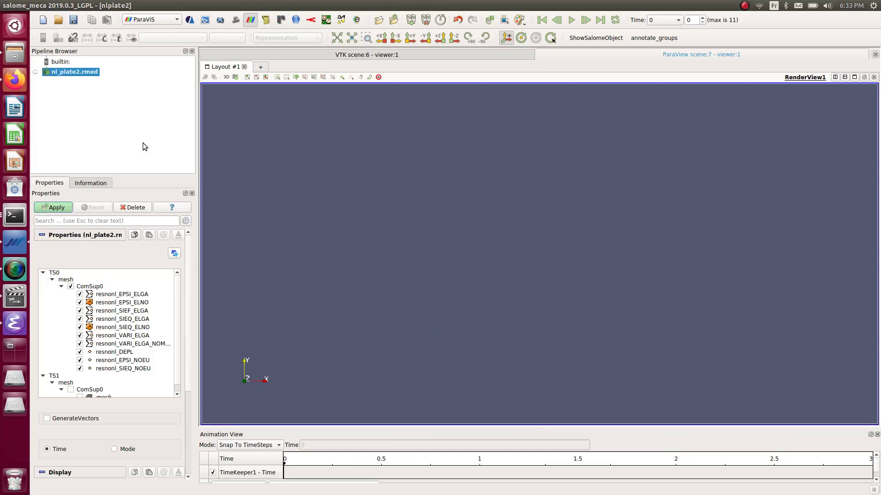
pyautogui.click(63, 208)
# Step: Color the plate by the resnonl_SIEQ_NOEU field
pyautogui.moveTo(571, 262); pyautogui.dragTo(498, 281)
pyautogui.scroll(-4, 497, 281)
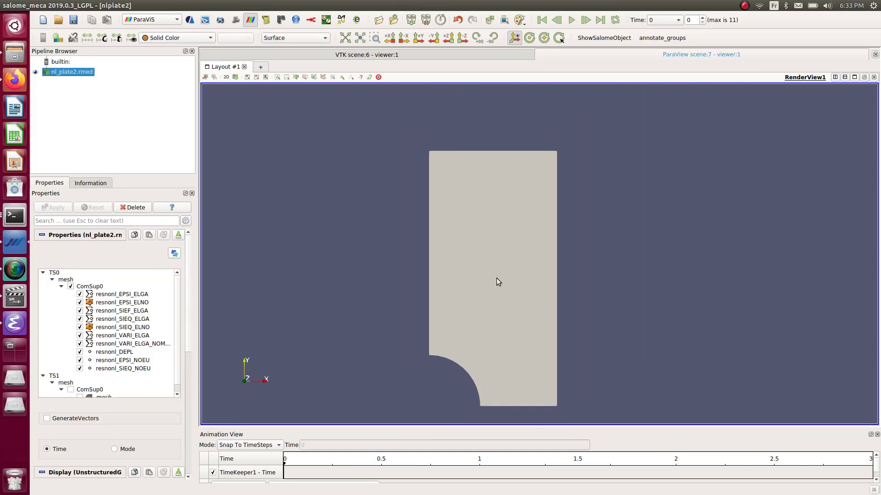
pyautogui.click(176, 40)
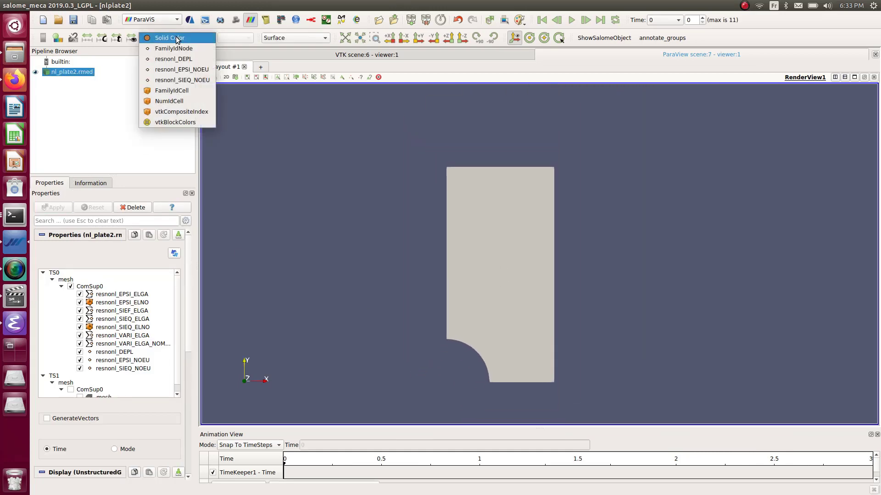
pyautogui.click(191, 79)
pyautogui.moveTo(443, 288); pyautogui.dragTo(524, 241)
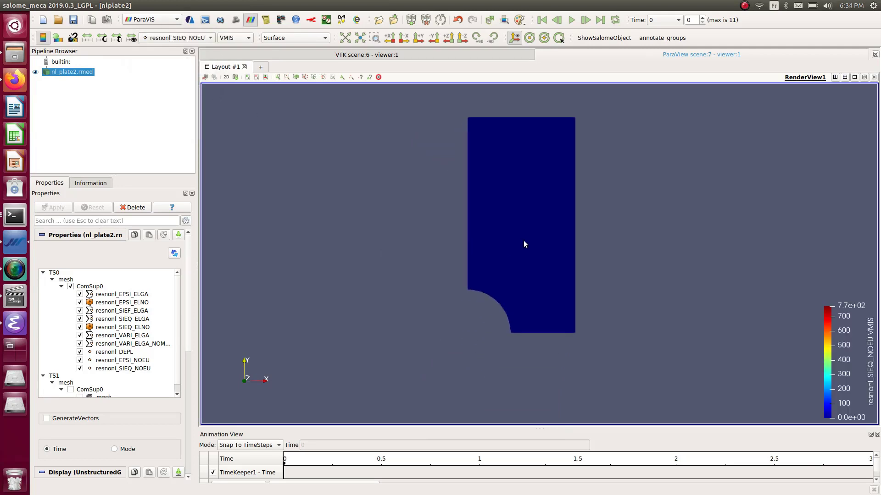
pyautogui.scroll(-2, 502, 246)
pyautogui.scroll(2, 483, 321)
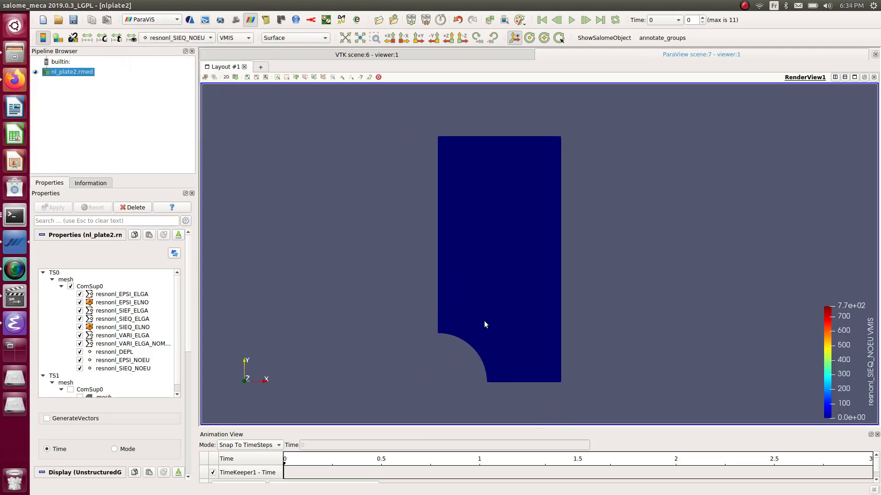
# Step: Advance the stress result one time step at a time up to time 3
pyautogui.click(587, 20)
pyautogui.click(586, 21)
pyautogui.click(586, 21)
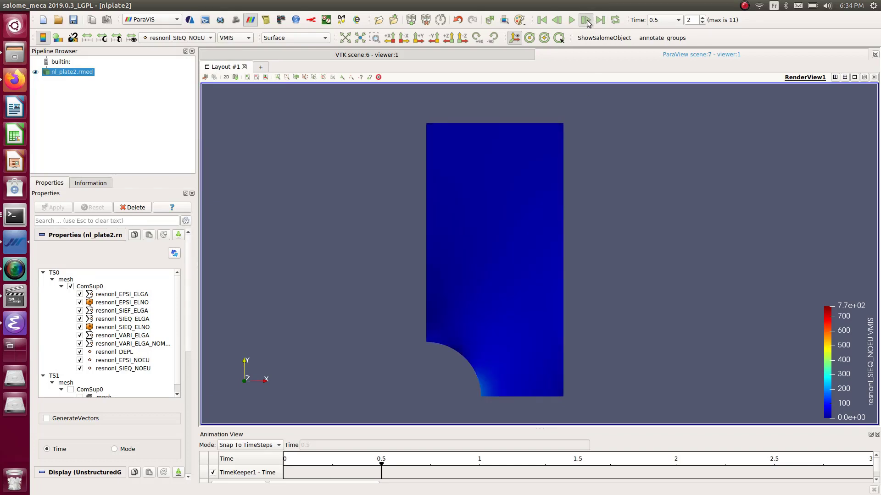
pyautogui.click(587, 21)
pyautogui.click(587, 21)
pyautogui.click(587, 20)
pyautogui.click(586, 20)
pyautogui.click(586, 21)
pyautogui.click(587, 21)
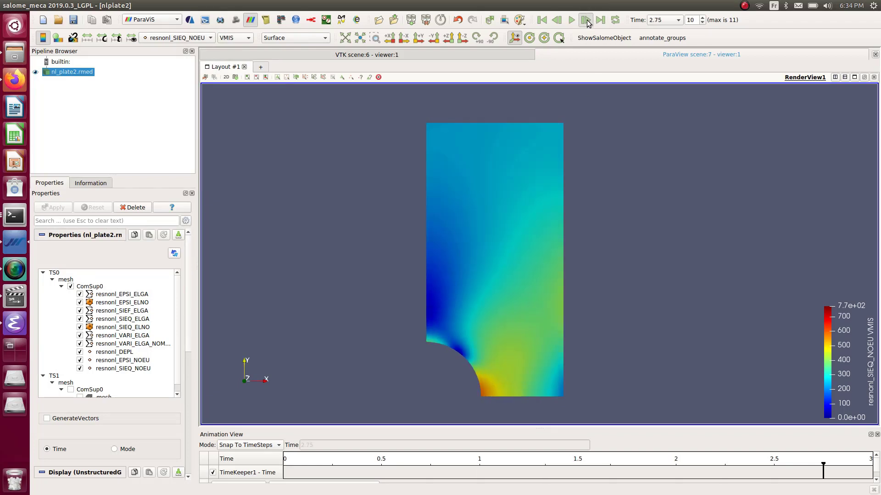
pyautogui.click(586, 20)
pyautogui.click(587, 21)
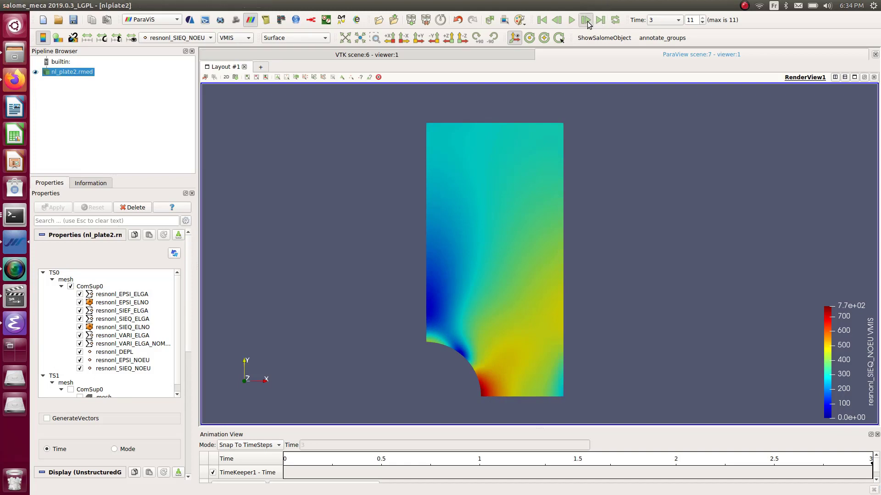
# Step: Step the stress result back to time 2.25 and forward again to time 3
pyautogui.click(557, 21)
pyautogui.click(556, 20)
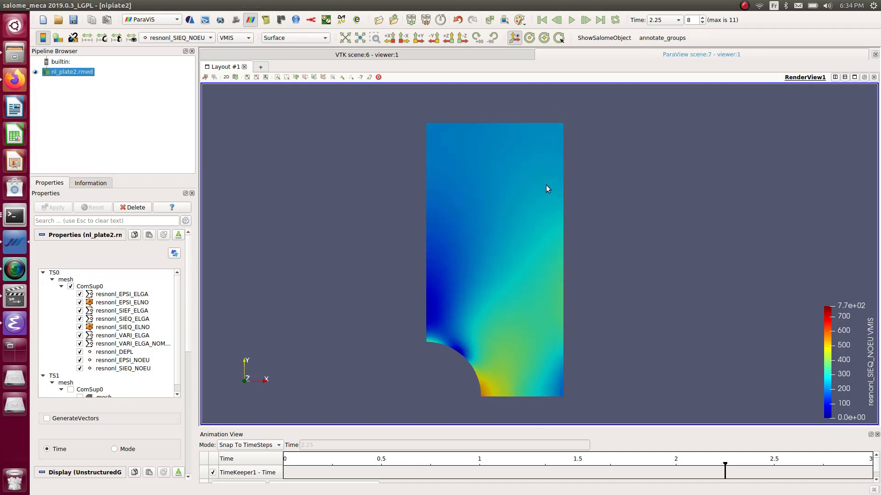
pyautogui.click(585, 20)
pyautogui.click(586, 21)
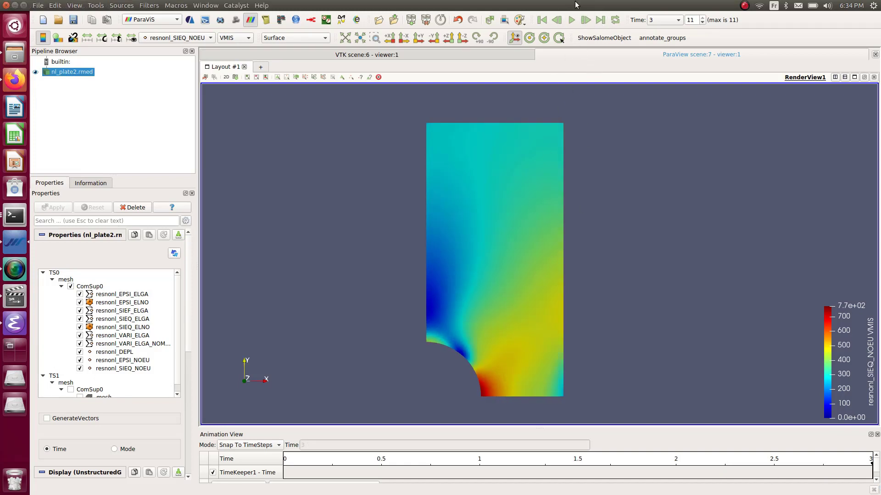
# Step: Examine the VMIS stress distribution around the hole at time 3 from a tilted, closer view
pyautogui.moveTo(546, 305); pyautogui.dragTo(497, 357)
pyautogui.scroll(-3, 497, 343)
pyautogui.scroll(4, 493, 345)
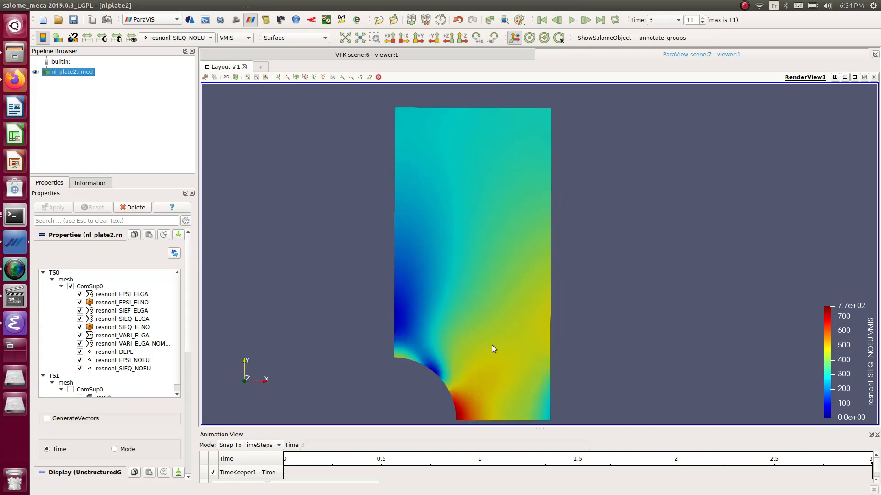
pyautogui.scroll(-2, 488, 342)
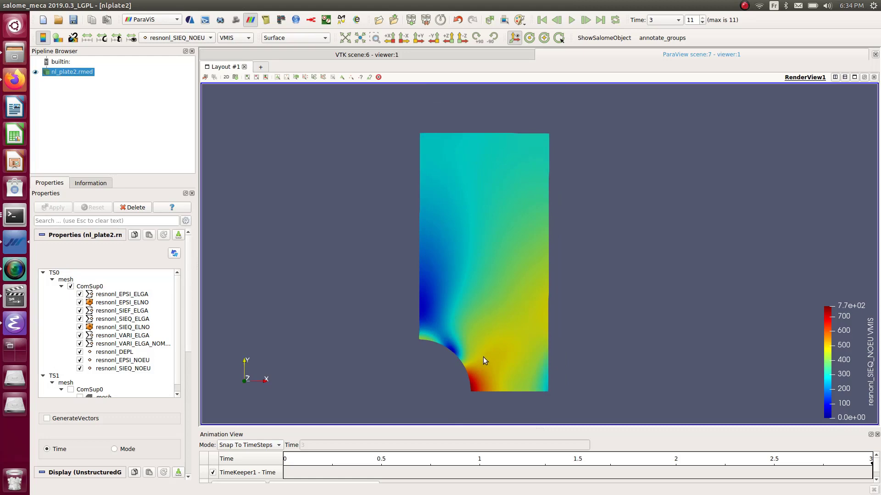
pyautogui.moveTo(483, 357); pyautogui.dragTo(391, 339)
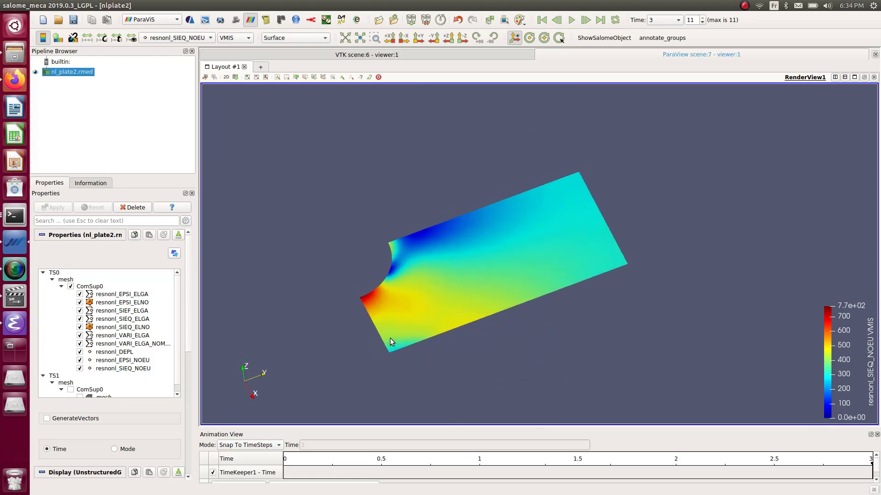
pyautogui.scroll(3, 399, 235)
pyautogui.moveTo(399, 236); pyautogui.dragTo(511, 228, button='middle')
pyautogui.moveTo(511, 228); pyautogui.dragTo(530, 228)
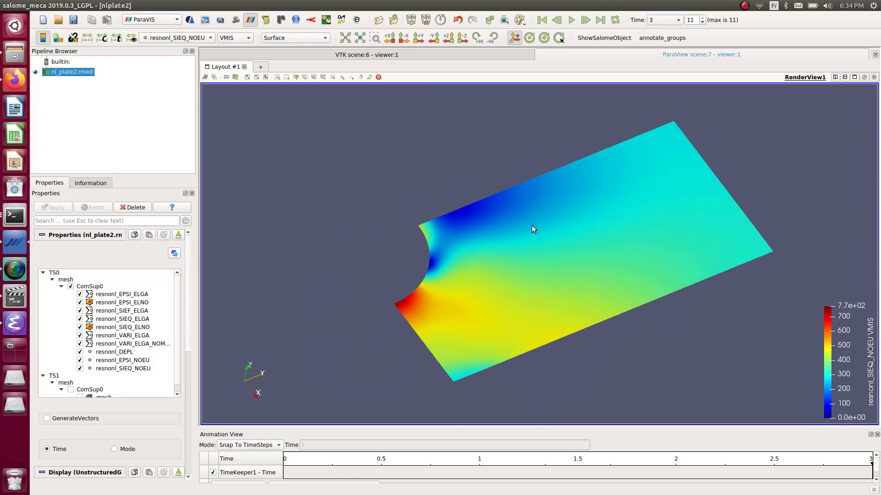
# Step: Color the plate by the resnonl_EPSI_NOEU strain field
pyautogui.click(177, 38)
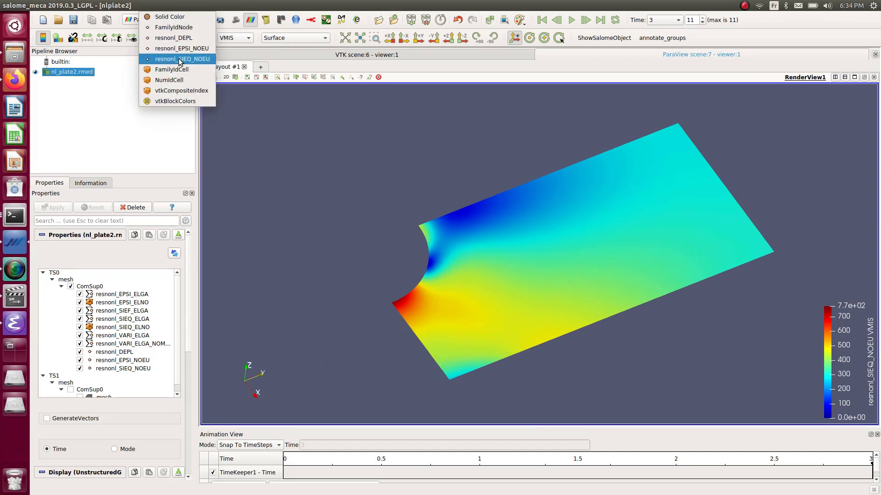
pyautogui.click(185, 49)
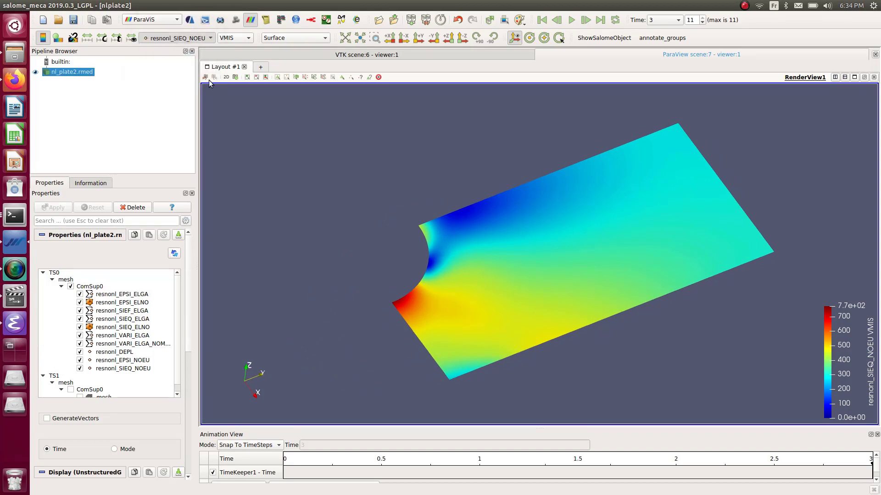
pyautogui.scroll(2, 501, 314)
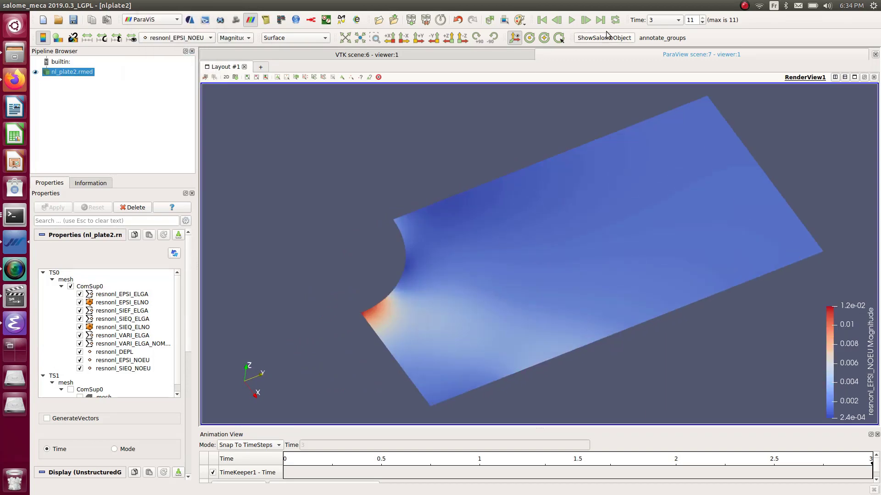
# Step: Rewind the strain result to time 0 and advance it one time step at a time to time 3
pyautogui.click(557, 19)
pyautogui.click(557, 20)
pyautogui.click(556, 20)
pyautogui.click(541, 19)
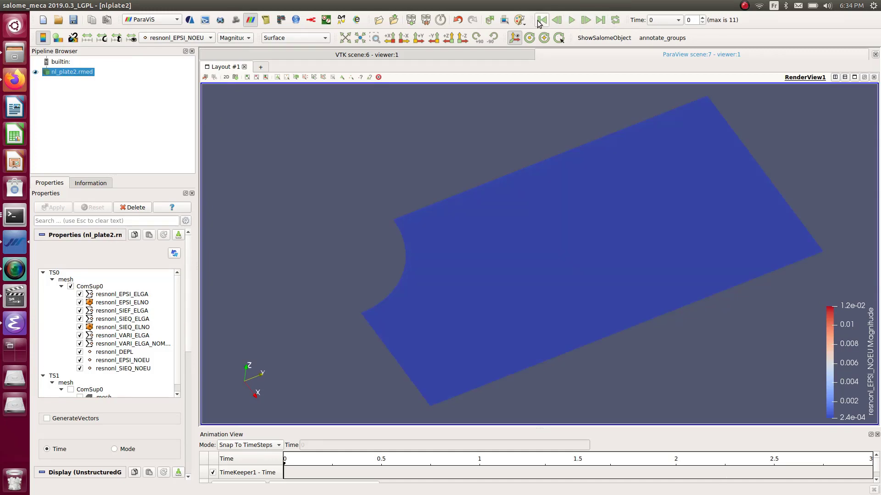
pyautogui.click(586, 20)
pyautogui.click(586, 19)
pyautogui.click(586, 20)
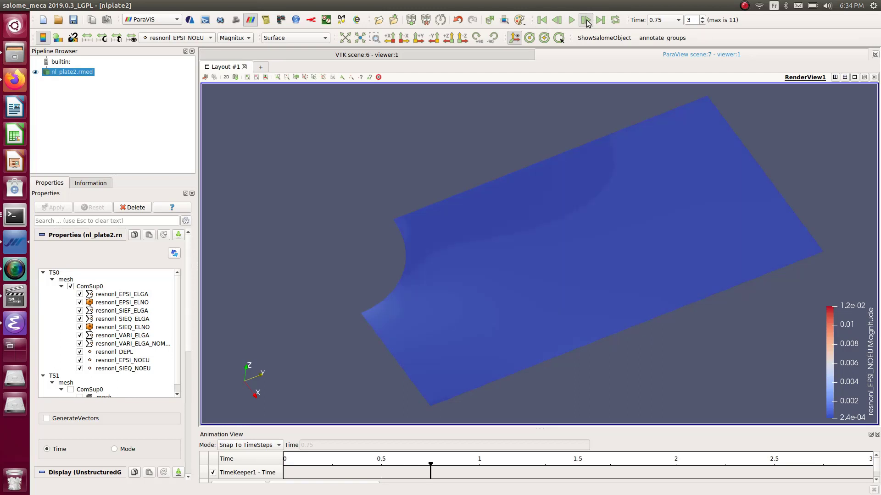
pyautogui.click(586, 20)
pyautogui.click(585, 20)
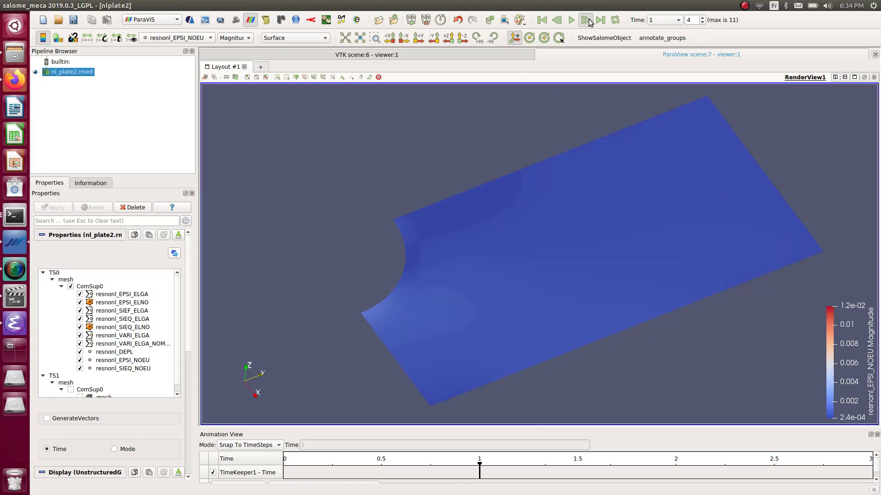
pyautogui.click(586, 20)
pyautogui.click(586, 20)
pyautogui.click(585, 20)
pyautogui.click(585, 20)
pyautogui.click(586, 20)
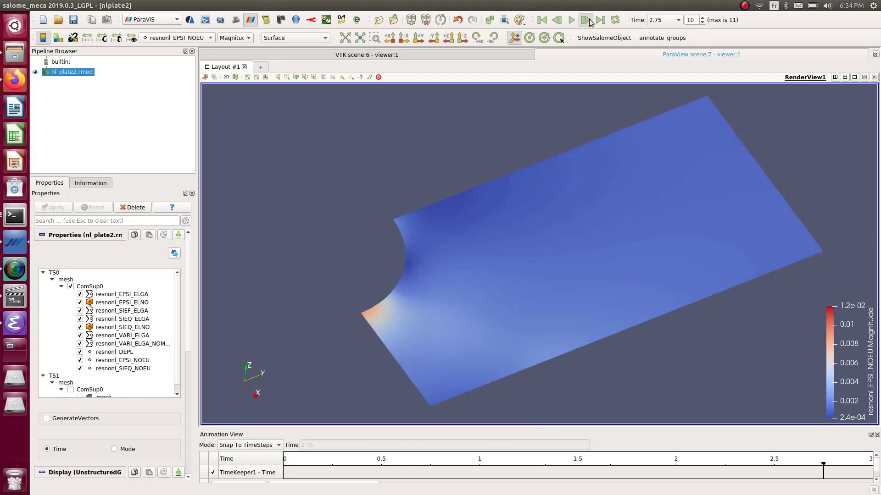
pyautogui.click(586, 20)
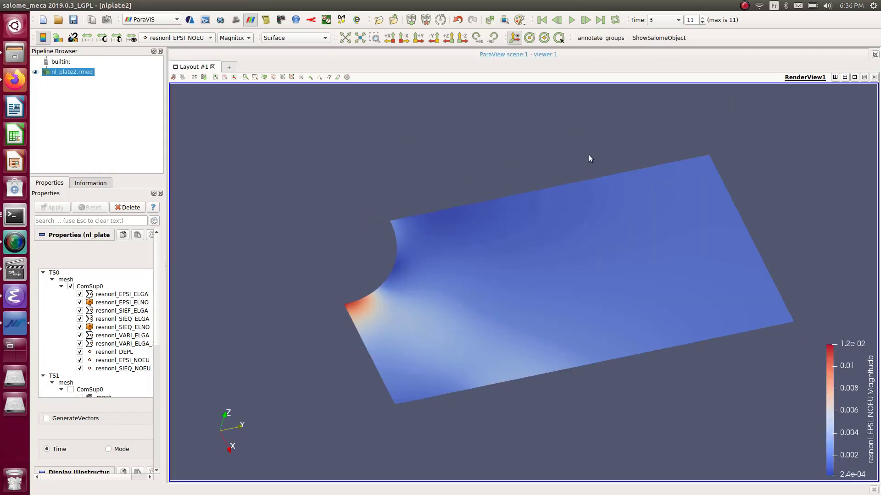
# Step: Show the Color Map Editor and dock it beside the render view, opposite the Pipeline Browser
pyautogui.click(55, 5)
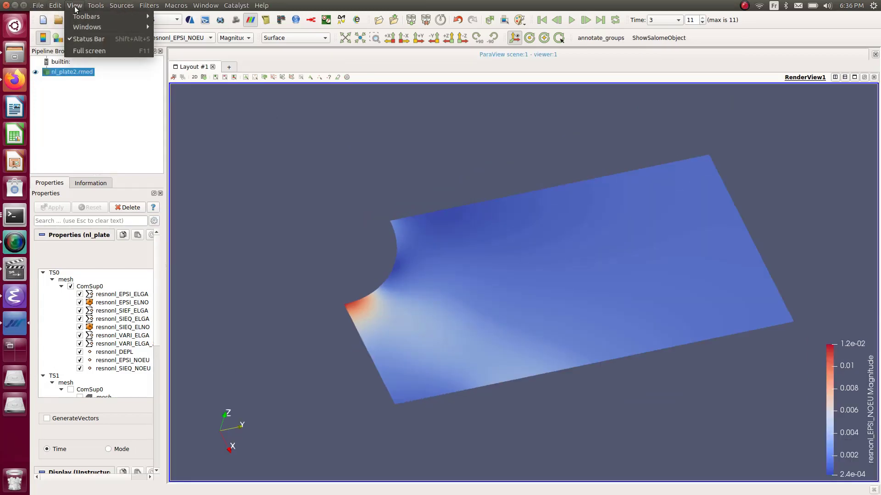
pyautogui.moveTo(89, 29)
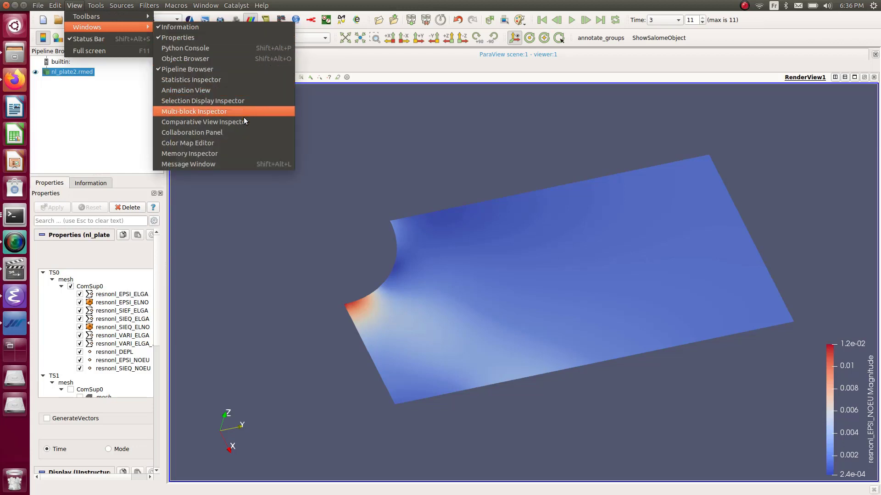
pyautogui.click(235, 142)
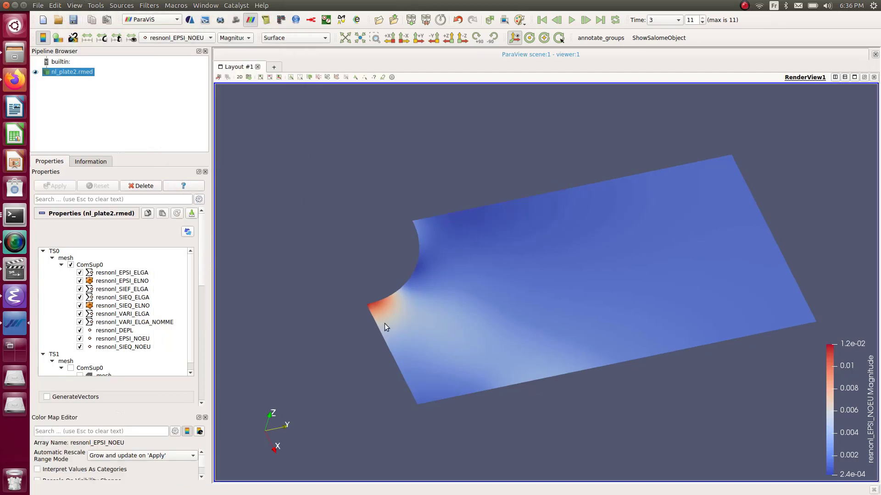
pyautogui.moveTo(73, 418); pyautogui.dragTo(866, 242)
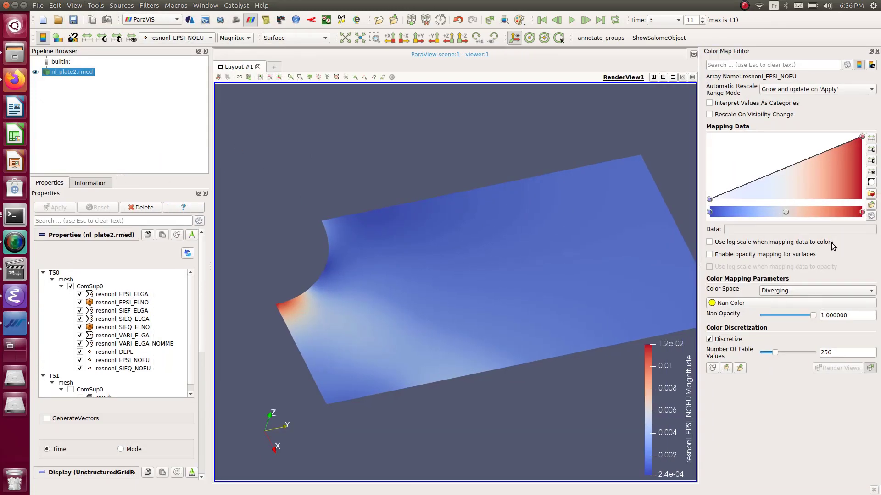
# Step: Apply the jet color preset to the resnonl_EPSI_NOEU strain field
pyautogui.click(871, 194)
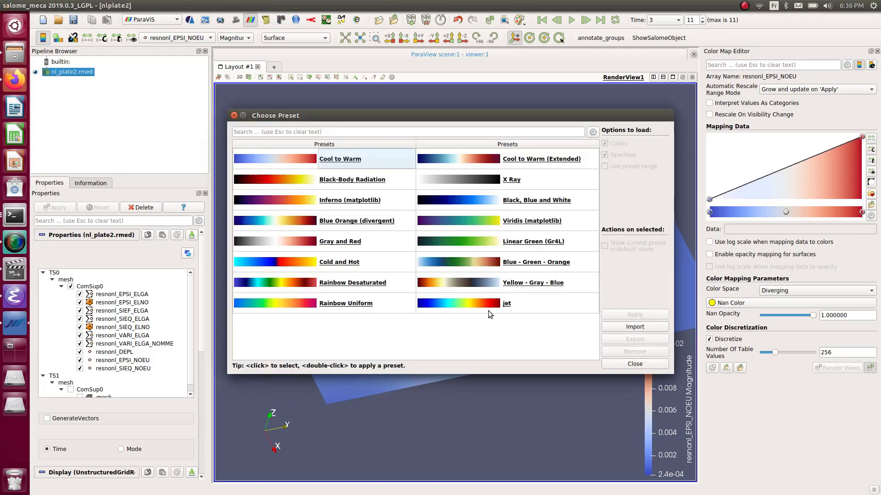
pyautogui.click(448, 305)
pyautogui.click(645, 316)
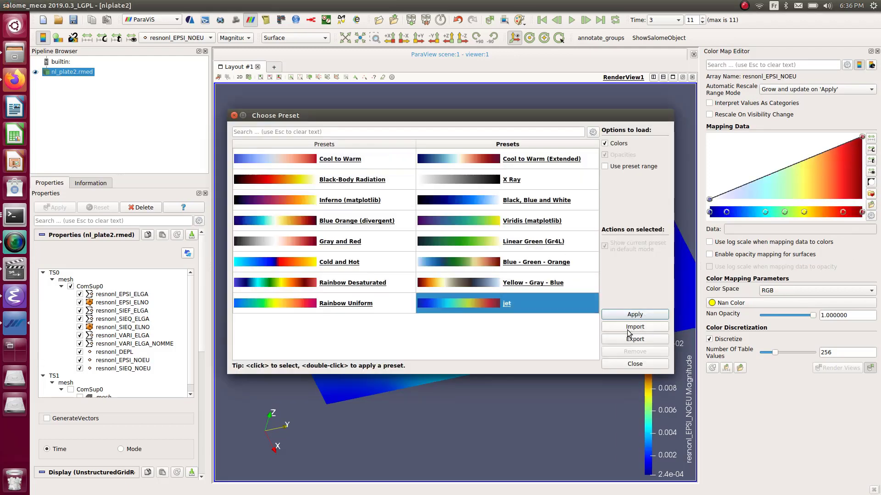
pyautogui.click(639, 363)
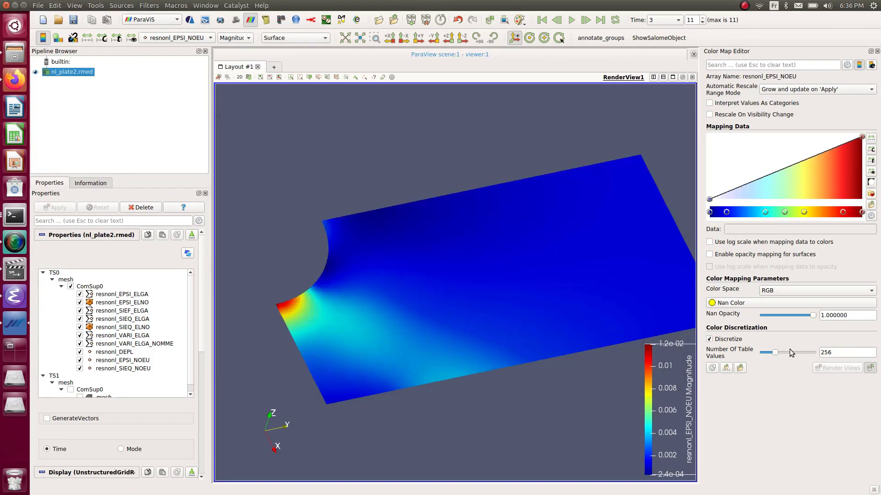
# Step: Open the strain color map's number of table values for editing
pyautogui.doubleClick(839, 353)
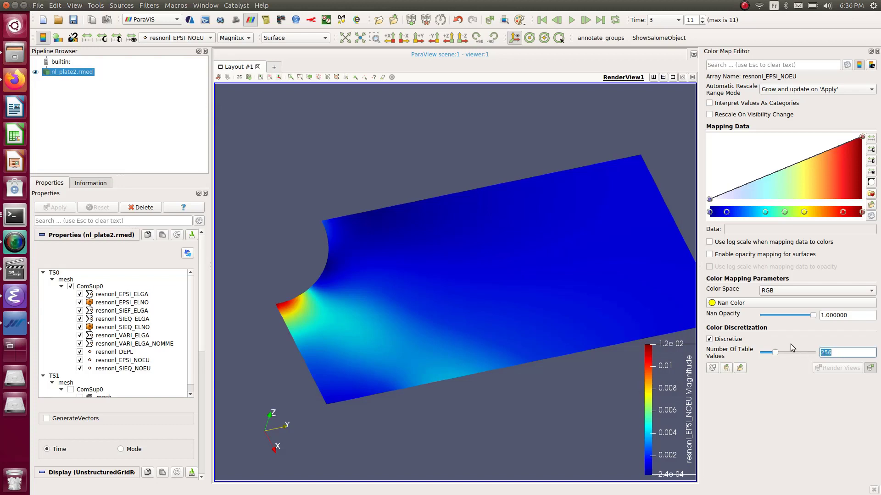